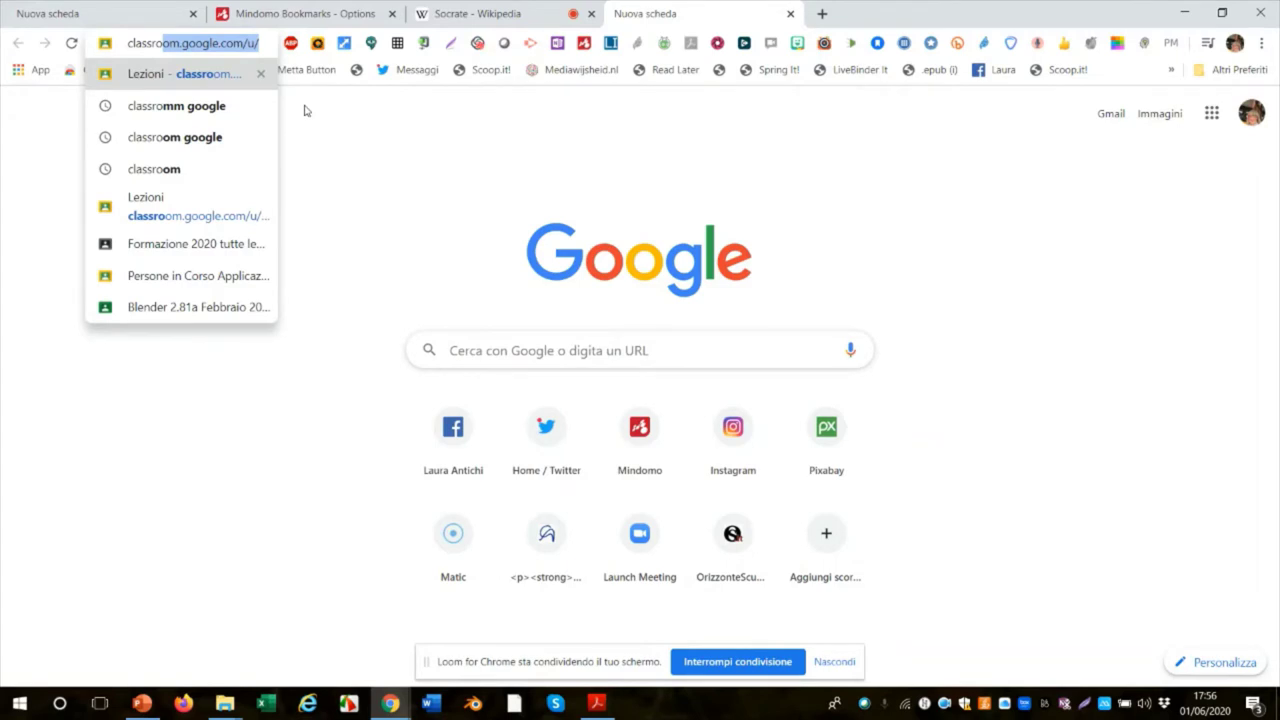
Search the web for "classroom google" and open the Google Classroom site from the results
{"action": "type", "text": "goo"}
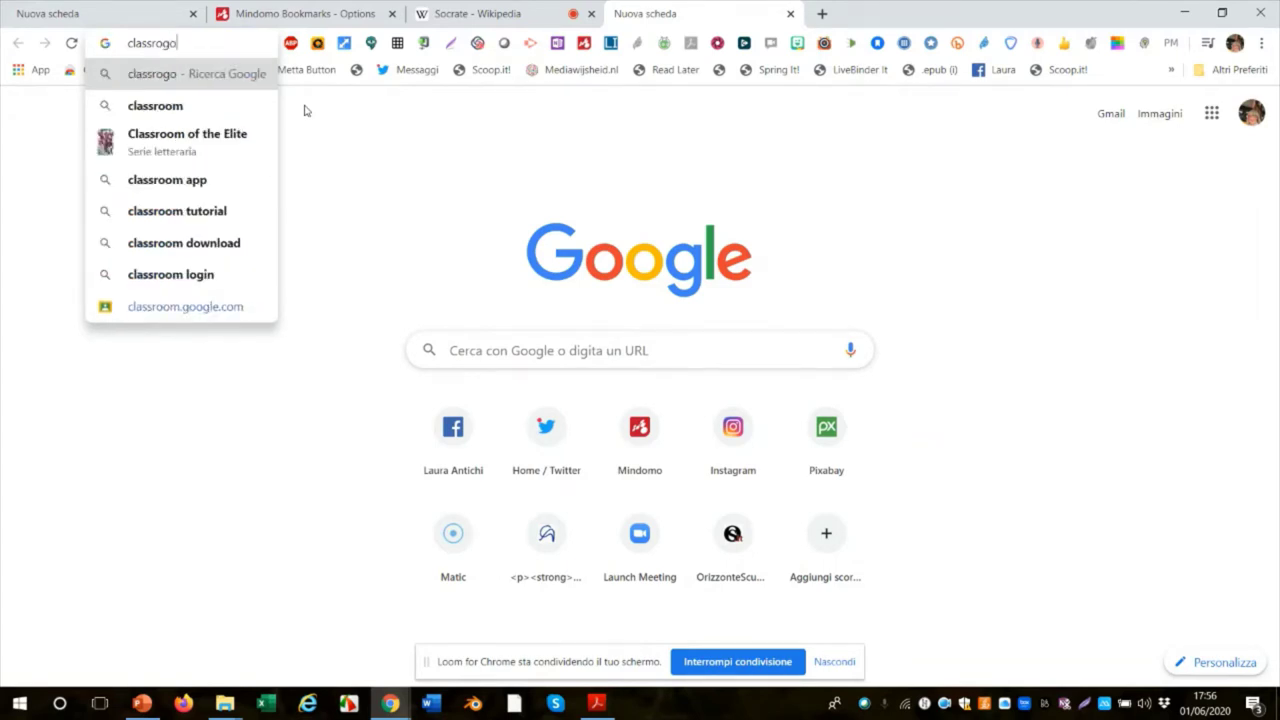
{"action": "key", "text": "BackSpace"}
{"action": "key", "text": "BackSpace"}
{"action": "key", "text": "BackSpace"}
{"action": "key", "text": "BackSpace"}
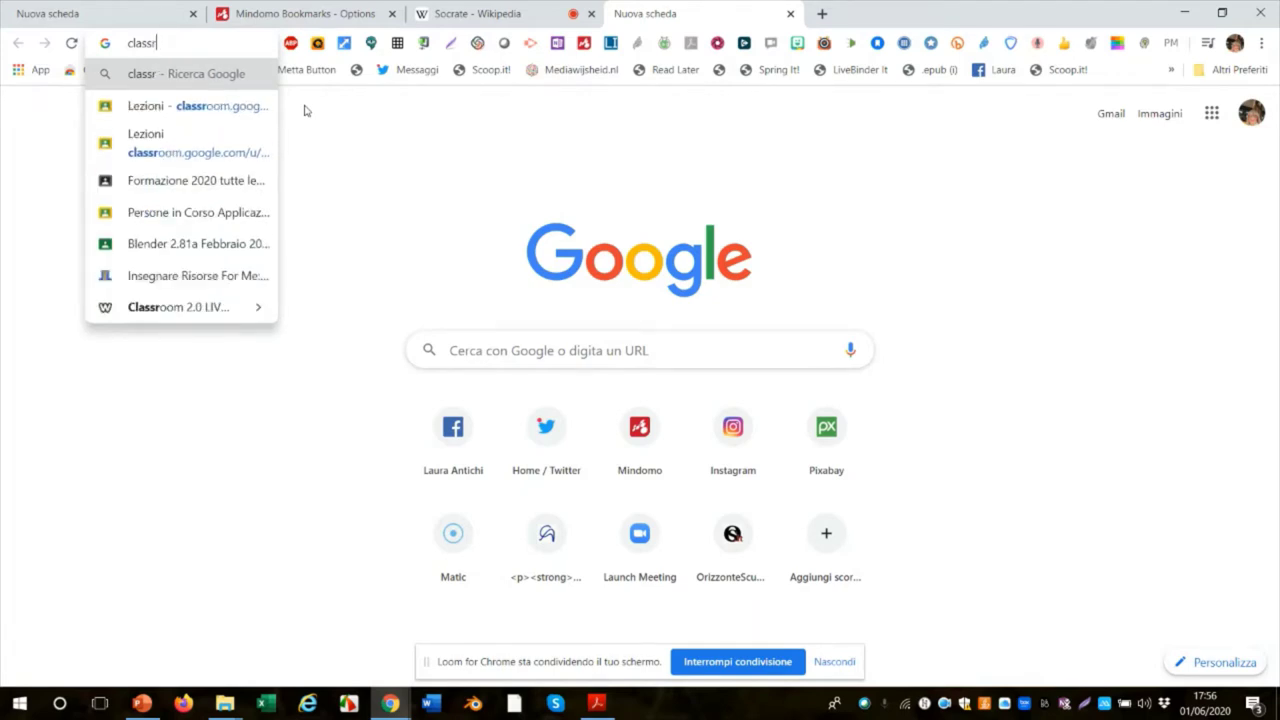
{"action": "key", "text": "BackSpace"}
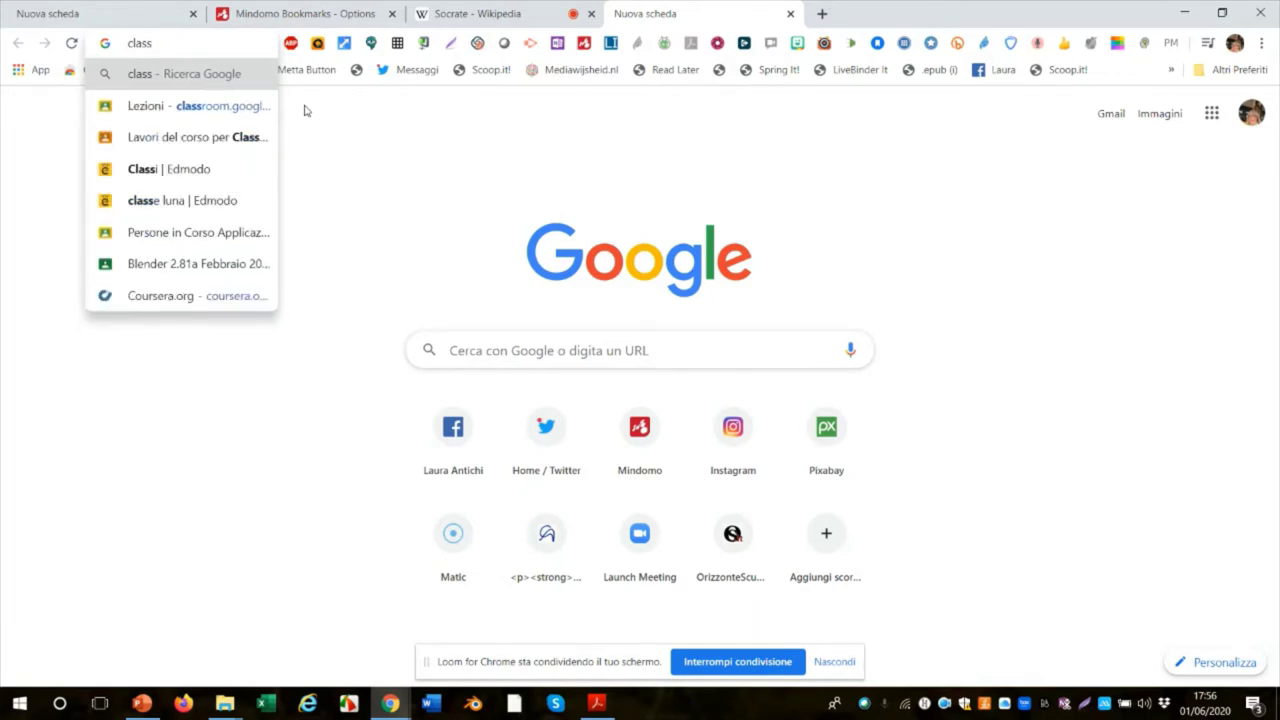
{"action": "type", "text": "roo"}
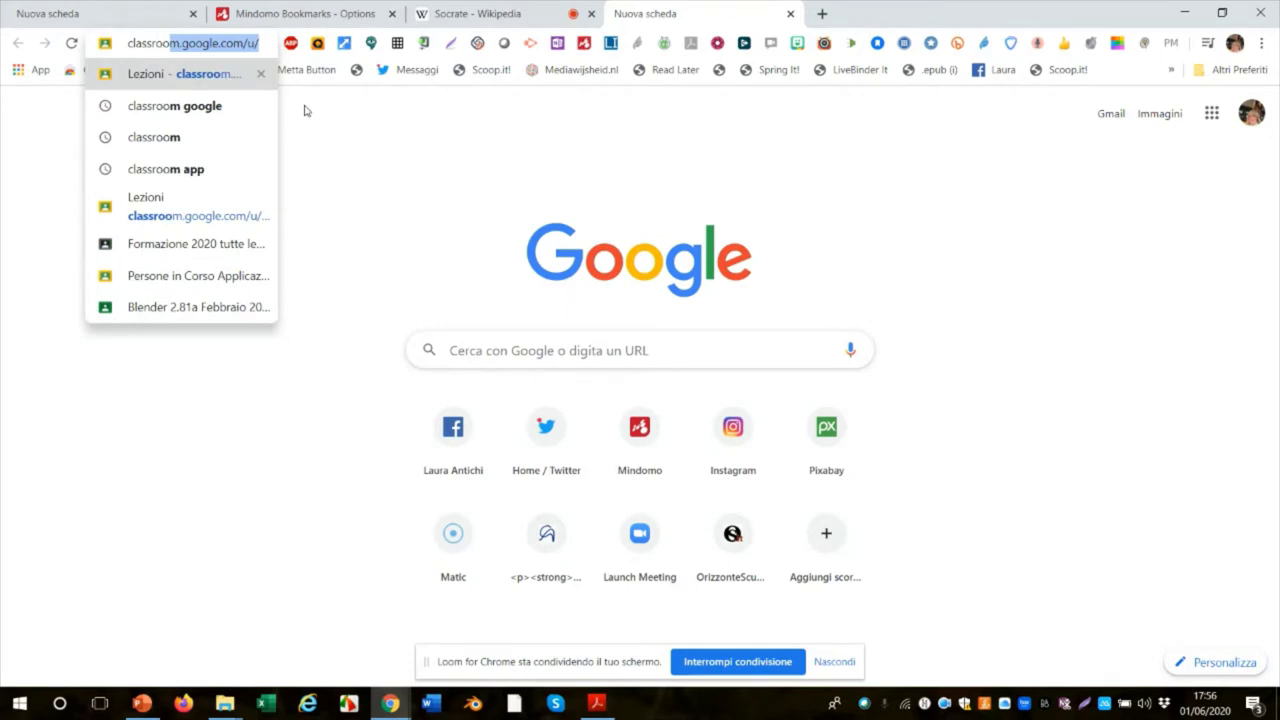
{"action": "type", "text": "m"}
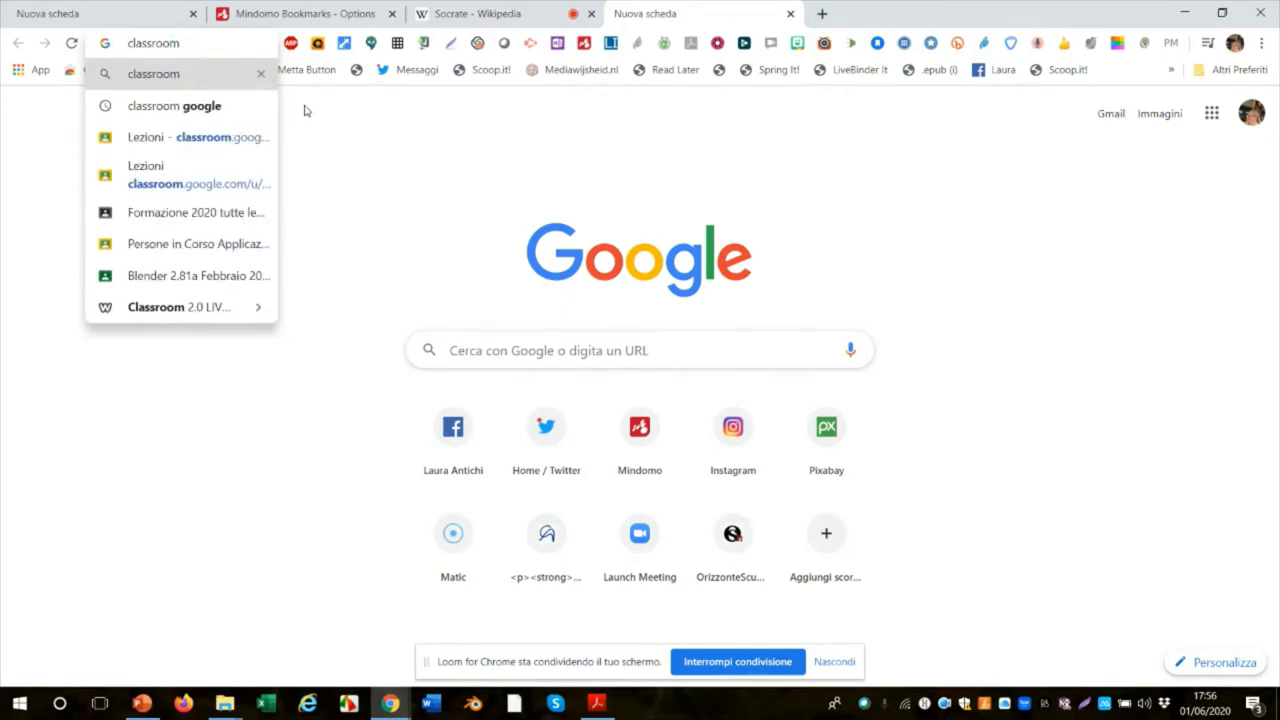
{"action": "type", "text": " goo"}
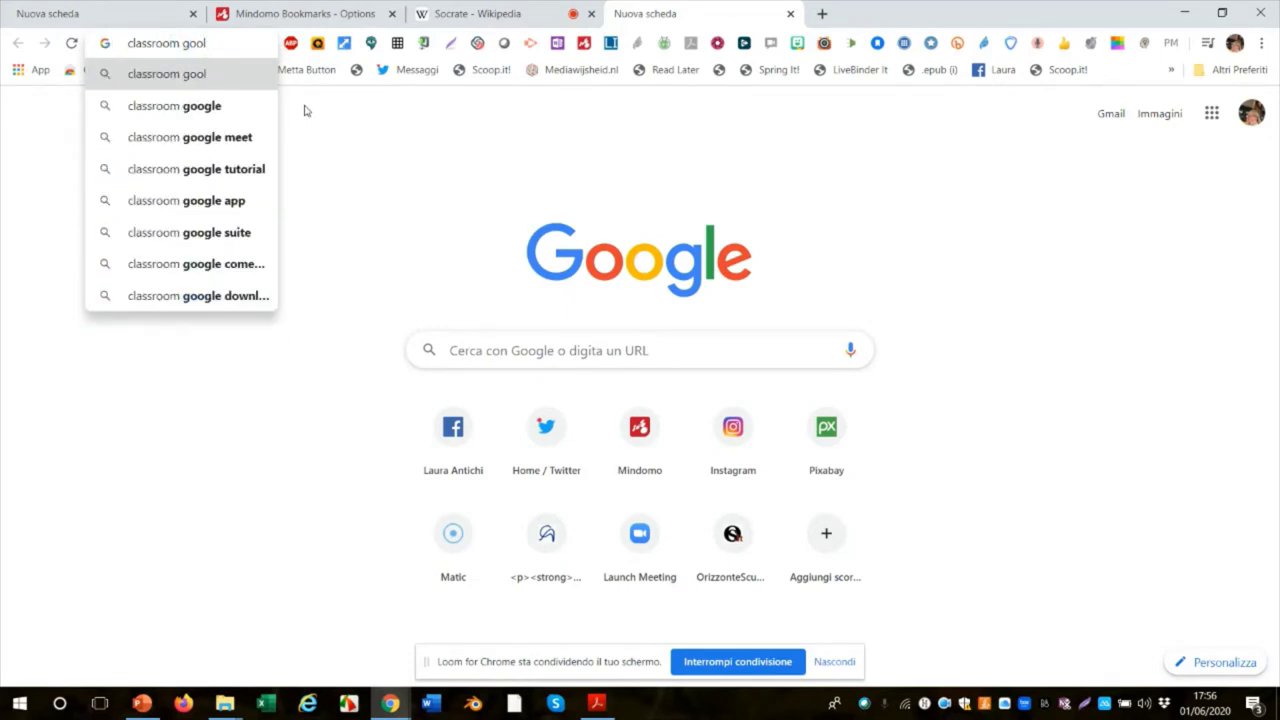
{"action": "type", "text": "gle"}
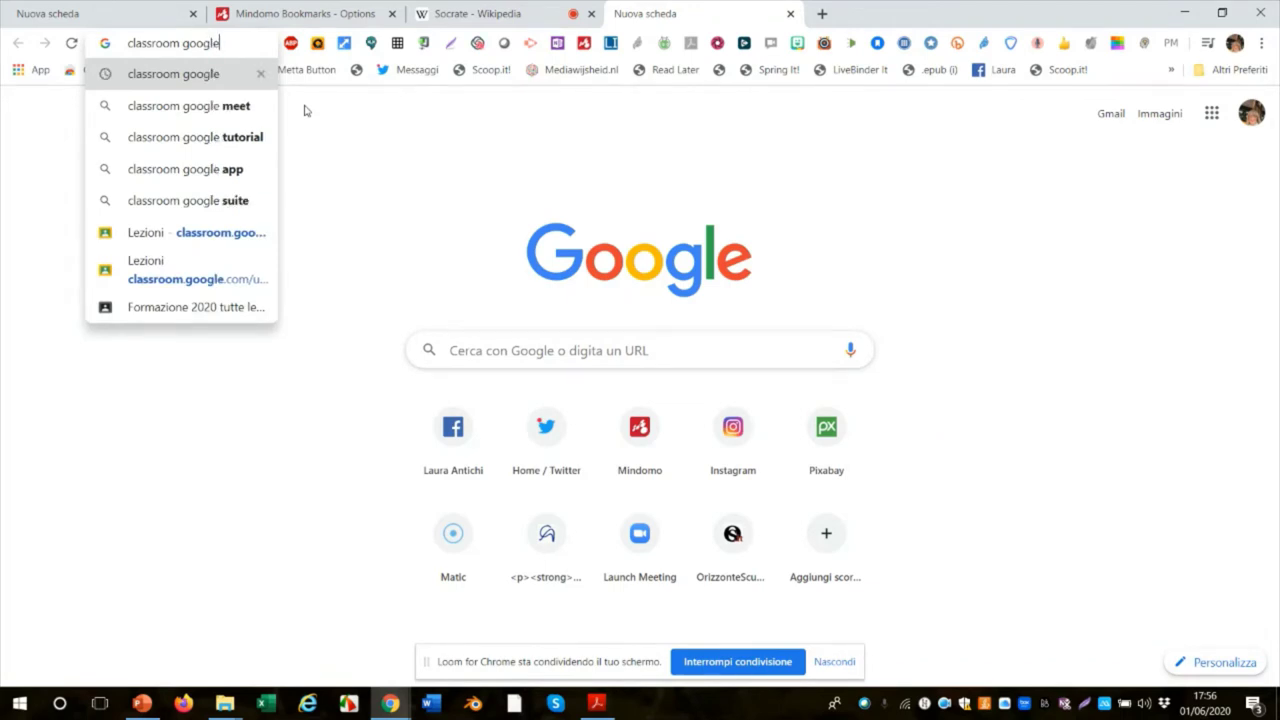
{"action": "key", "text": "Return"}
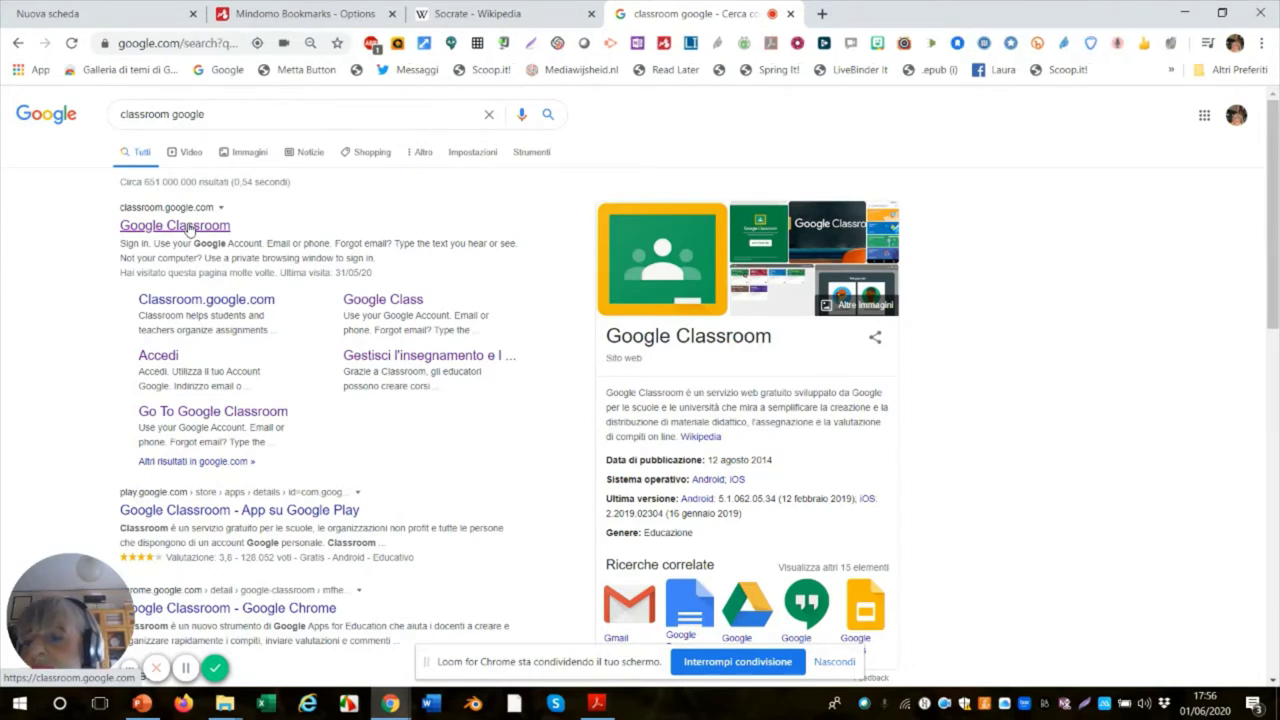
{"action": "left_click", "coordinate": [189, 227]}
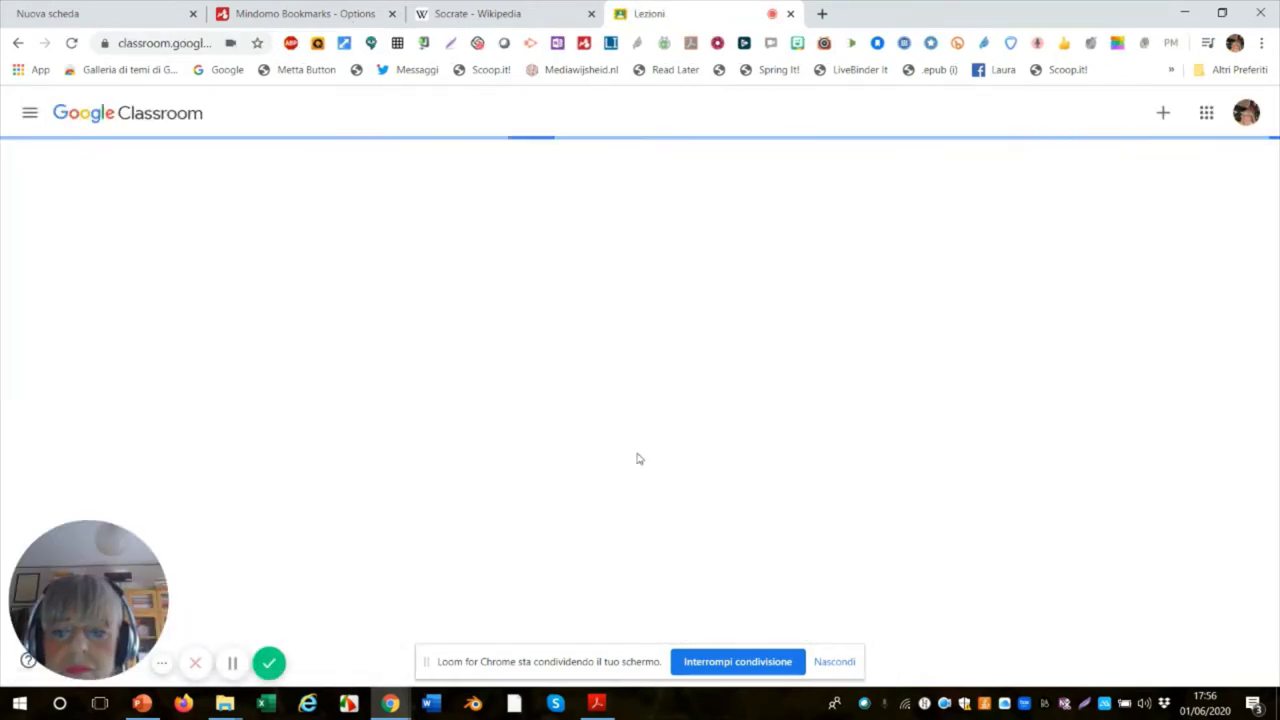
Switch Google Classroom to the teacher's anitel.org account
{"action": "left_click", "coordinate": [1242, 122]}
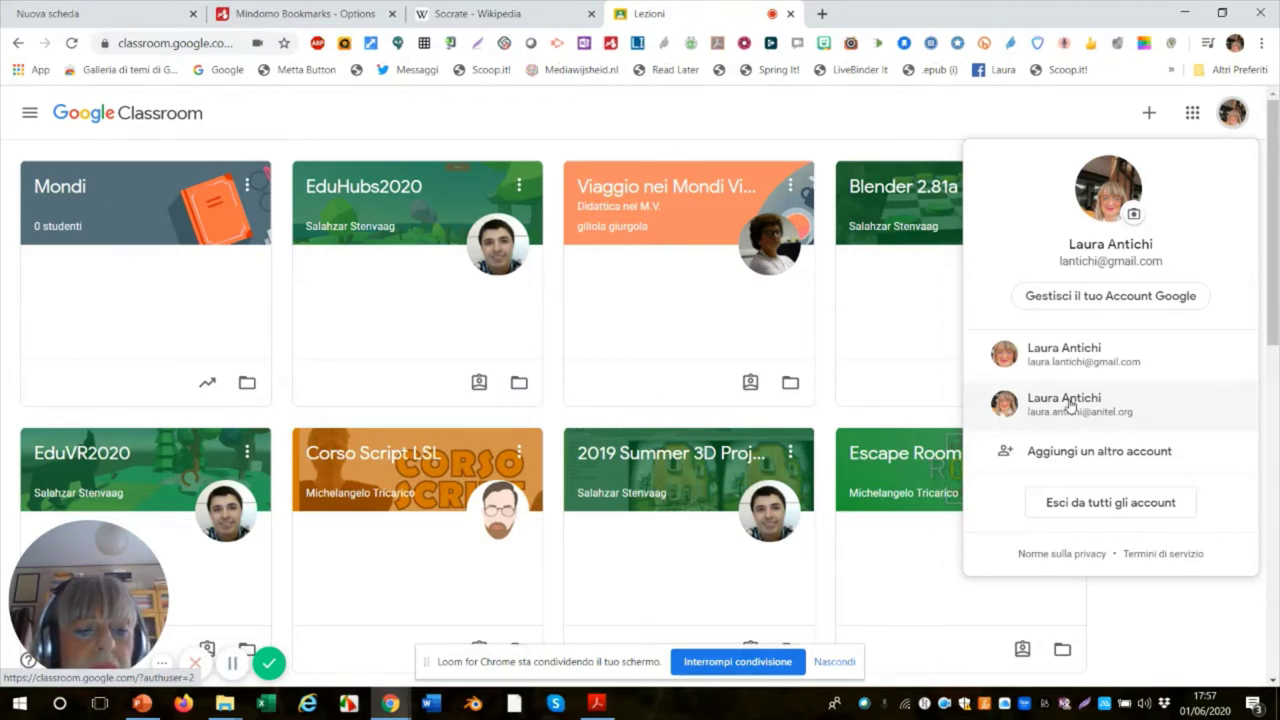
{"action": "left_click", "coordinate": [1058, 416]}
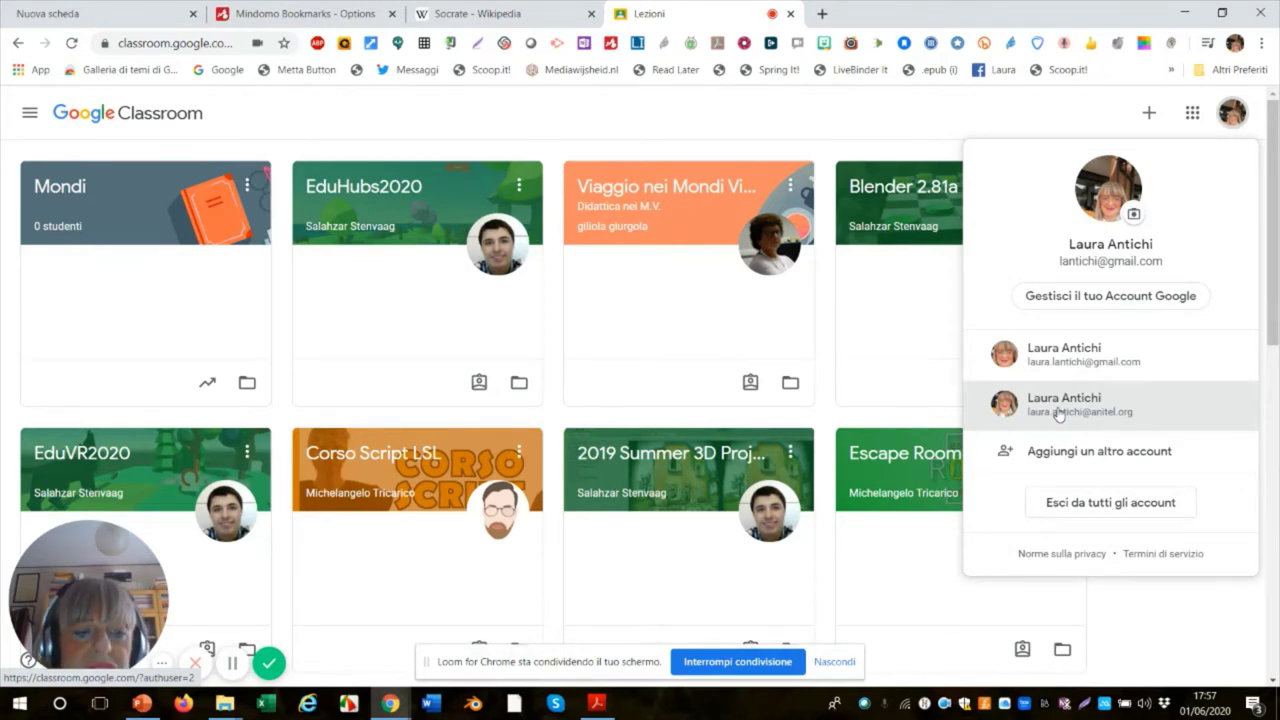
{"action": "left_click", "coordinate": [1059, 405]}
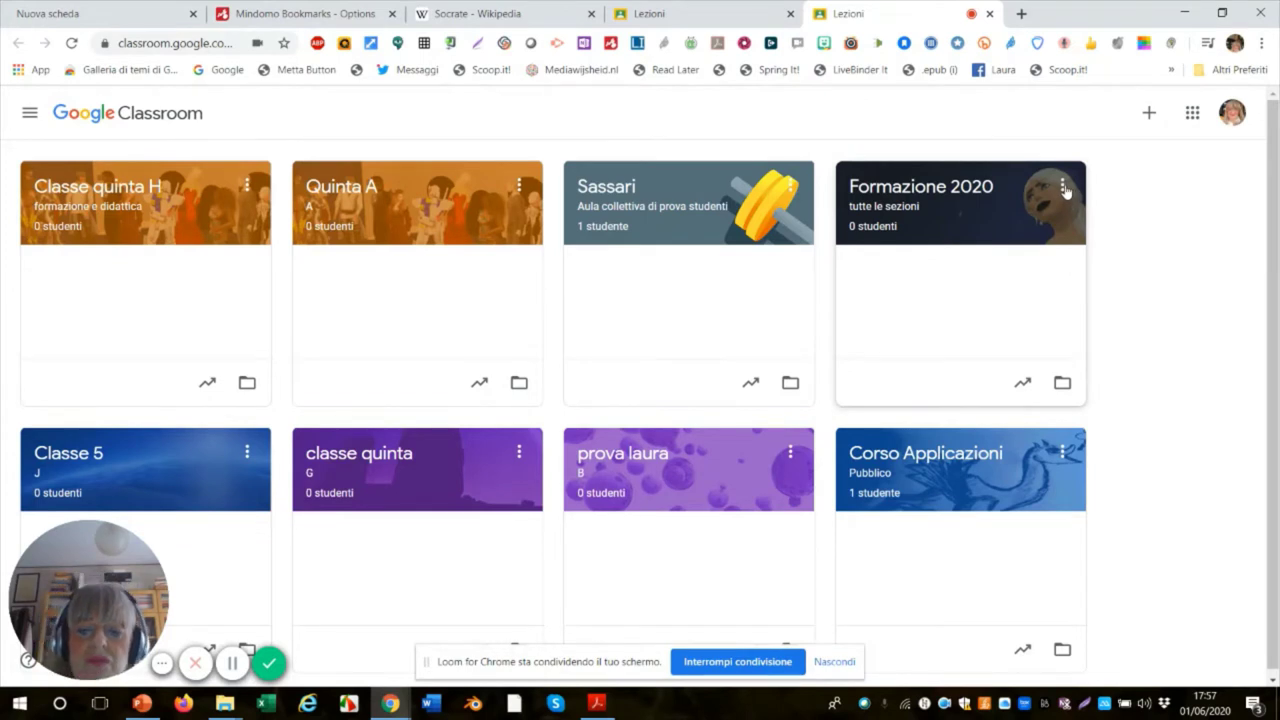
Start creating a new course and enter "Terza A" as the course name
{"action": "left_click", "coordinate": [1147, 118]}
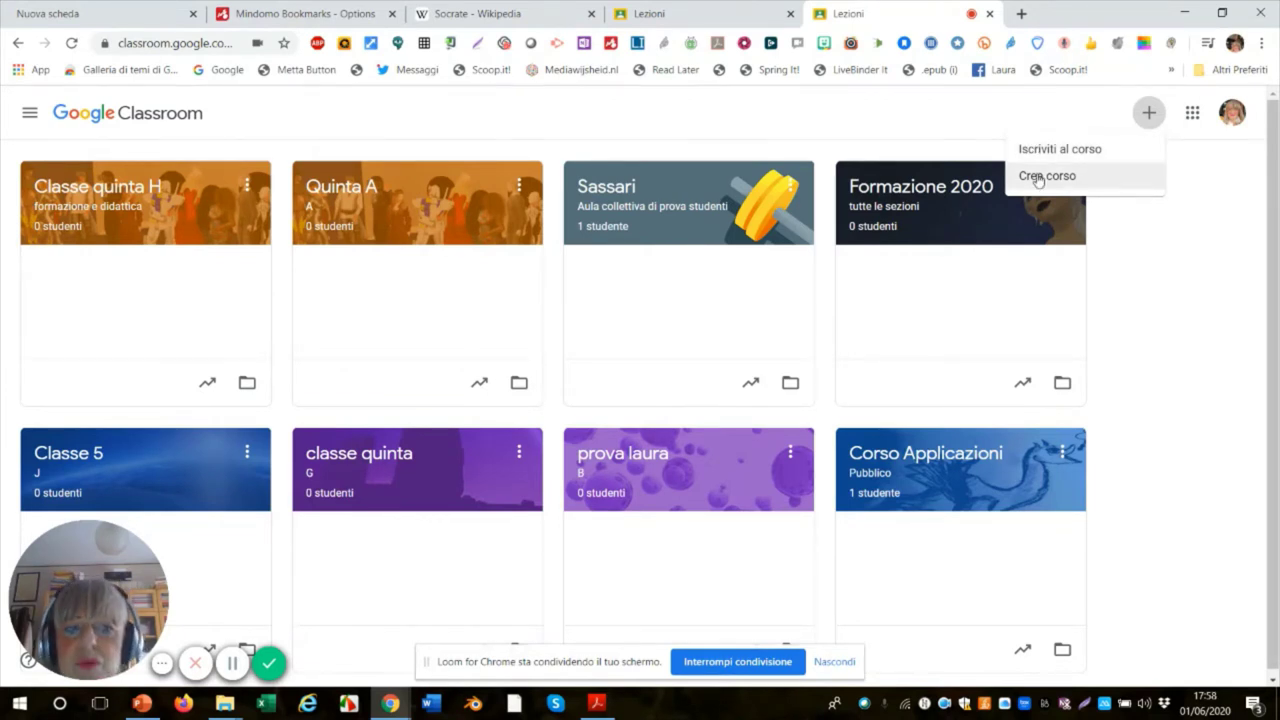
{"action": "left_click", "coordinate": [1039, 177]}
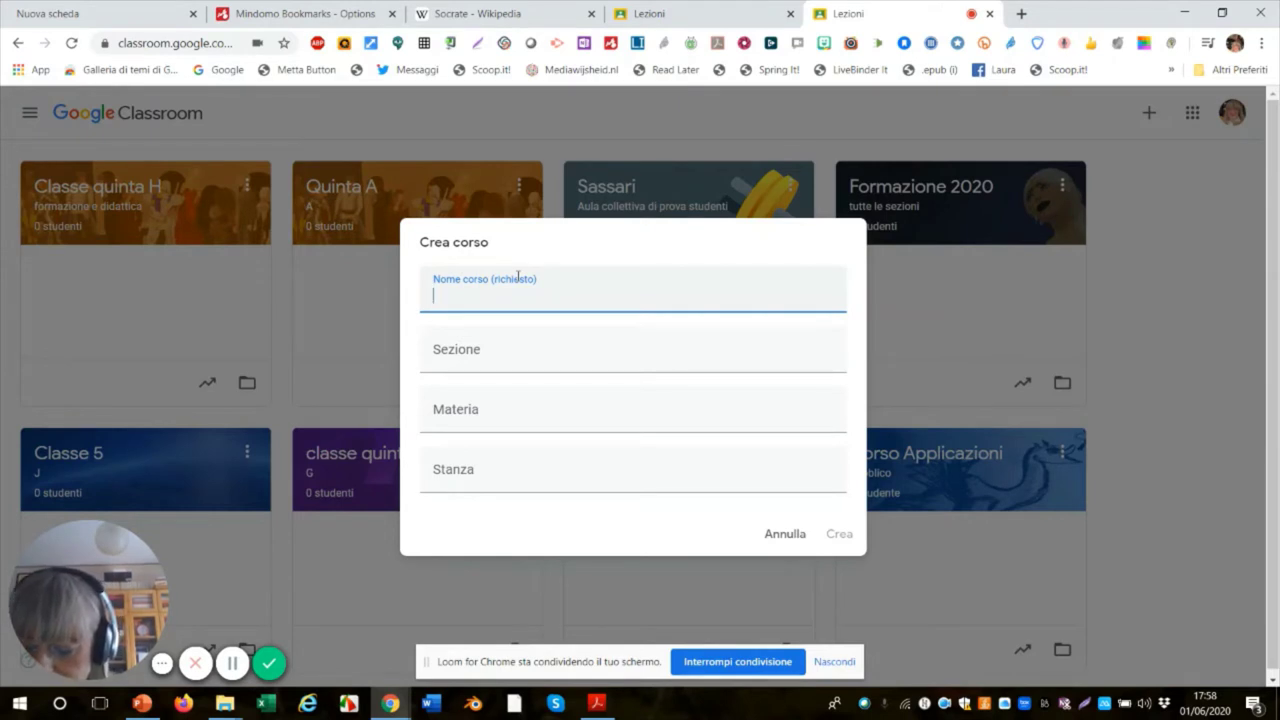
{"action": "type", "text": "T"}
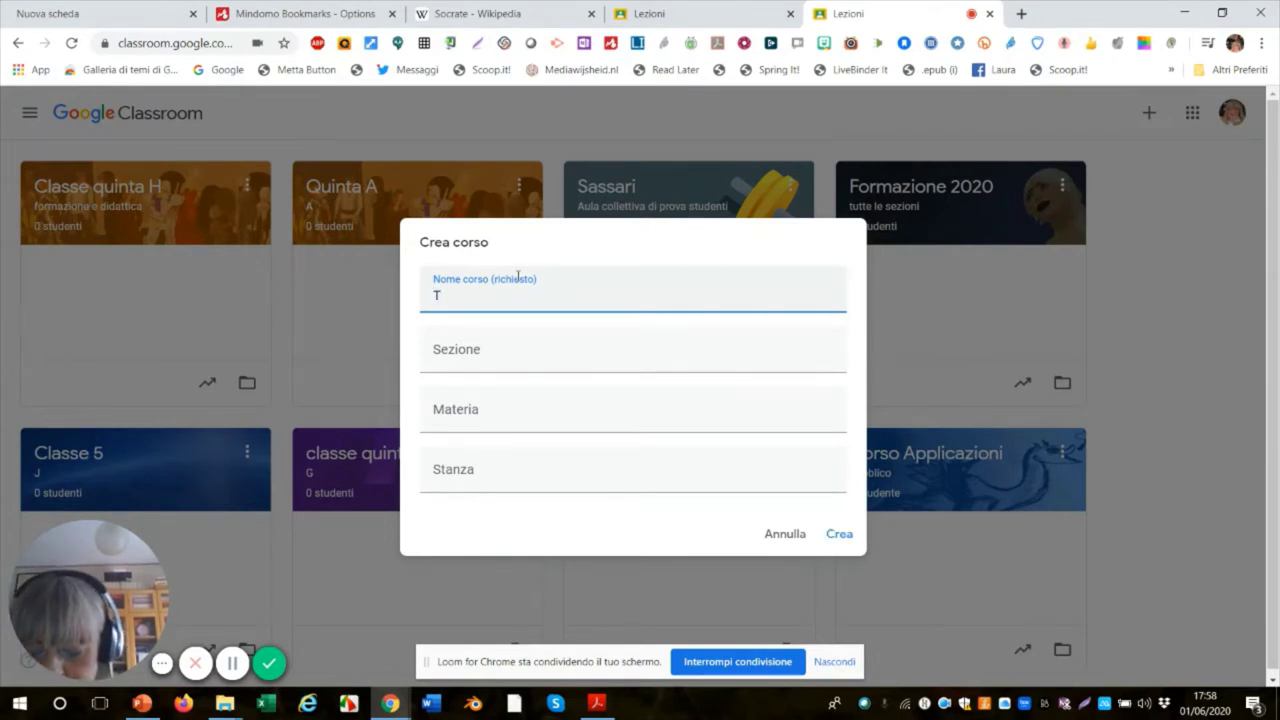
{"action": "type", "text": "erza"}
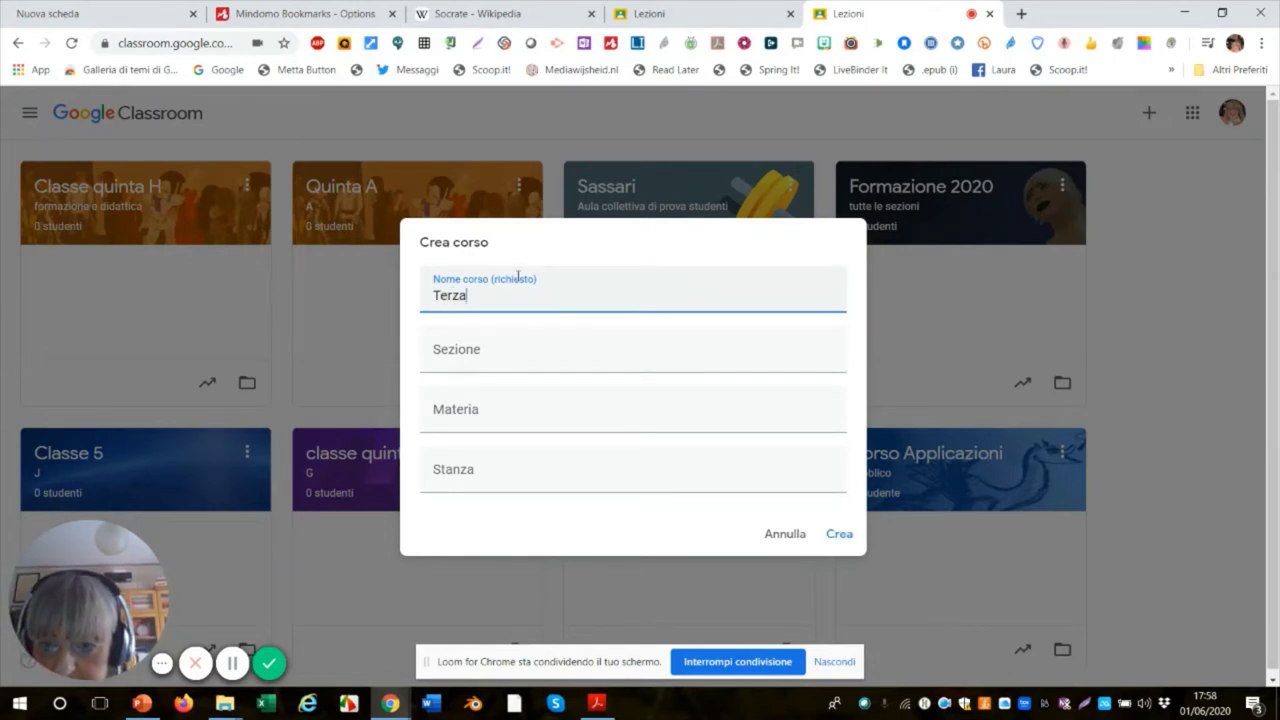
{"action": "type", "text": " A"}
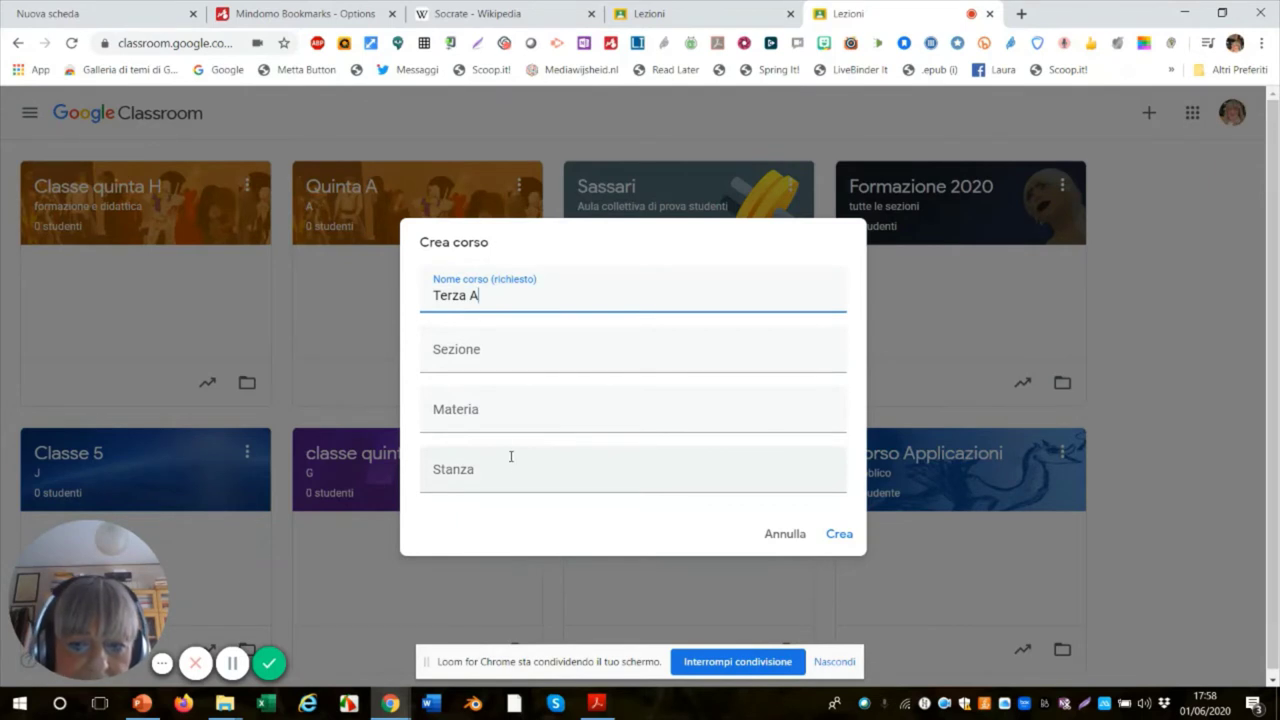
Enter "Filosofia" as the course subject, create the course and hide the screen-sharing notice
{"action": "left_click", "coordinate": [486, 411]}
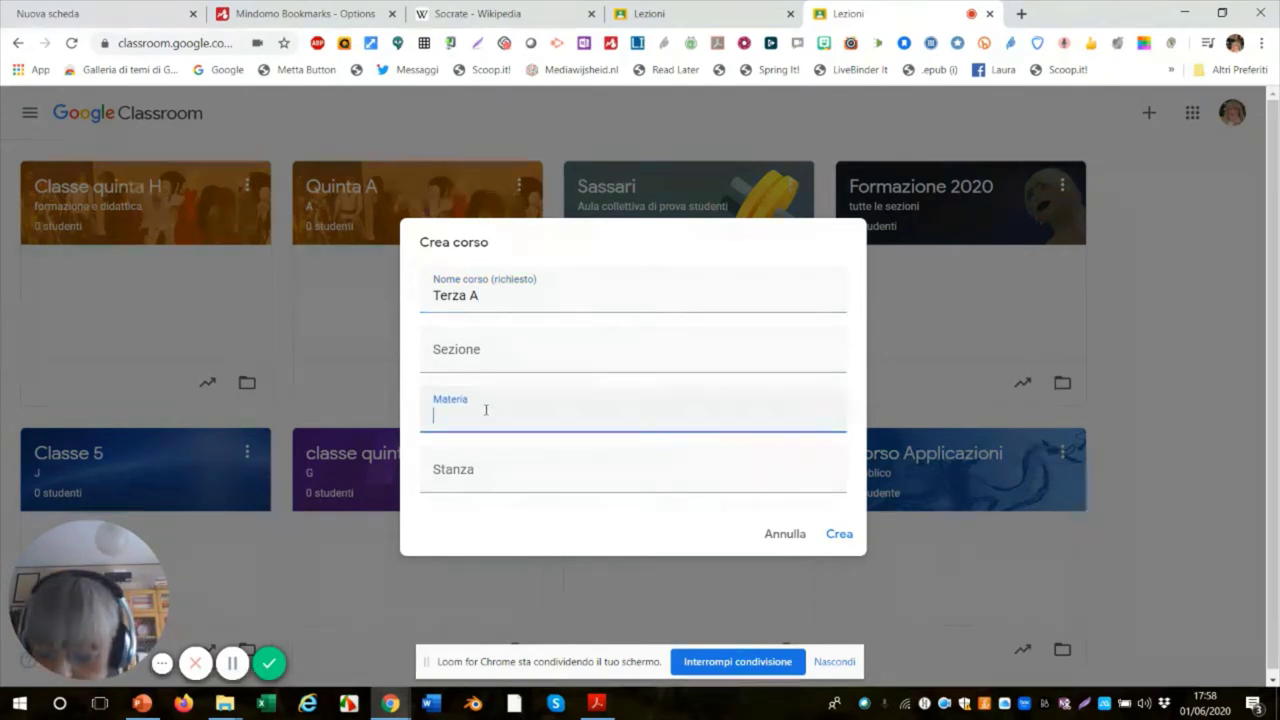
{"action": "type", "text": "fi"}
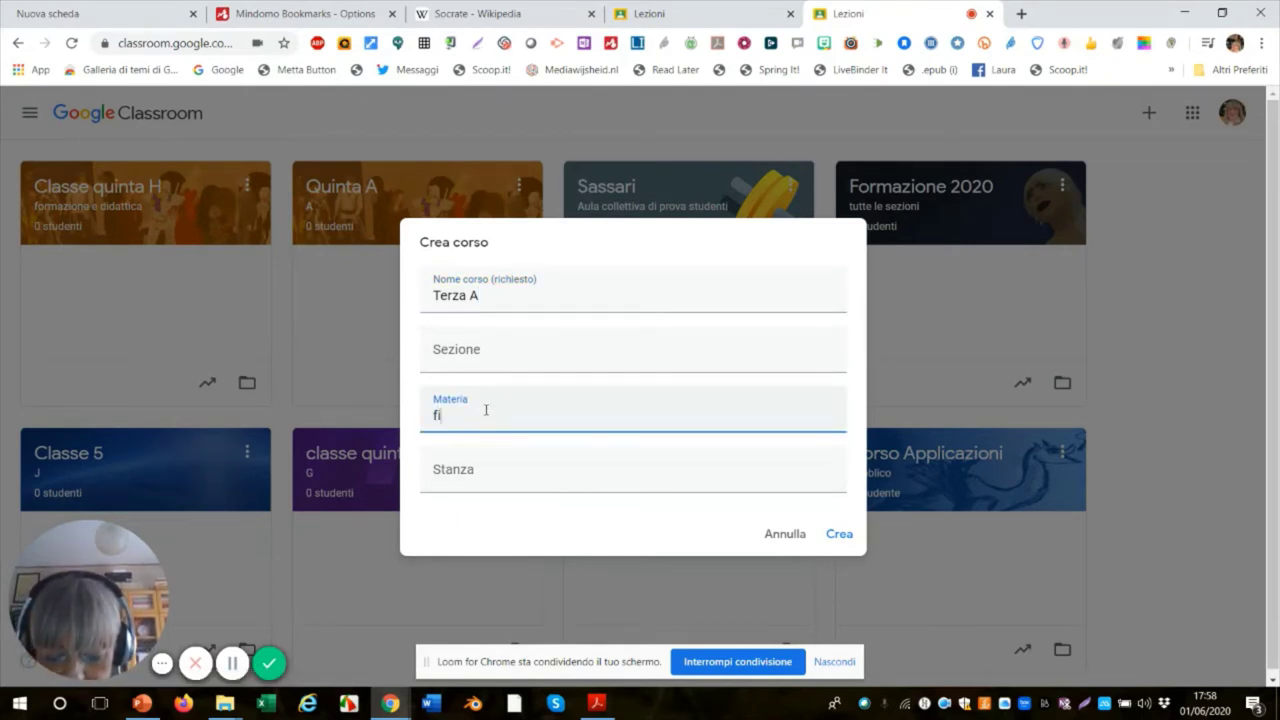
{"action": "type", "text": "losofia"}
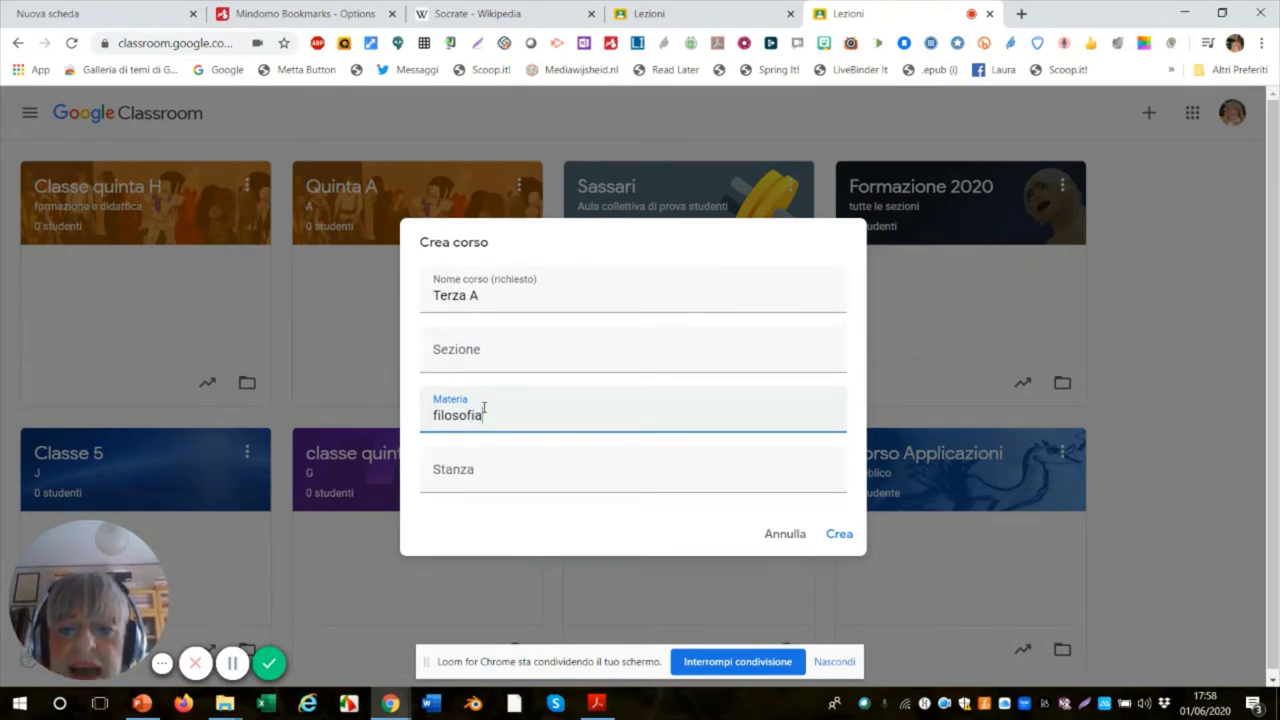
{"action": "left_click", "coordinate": [434, 415]}
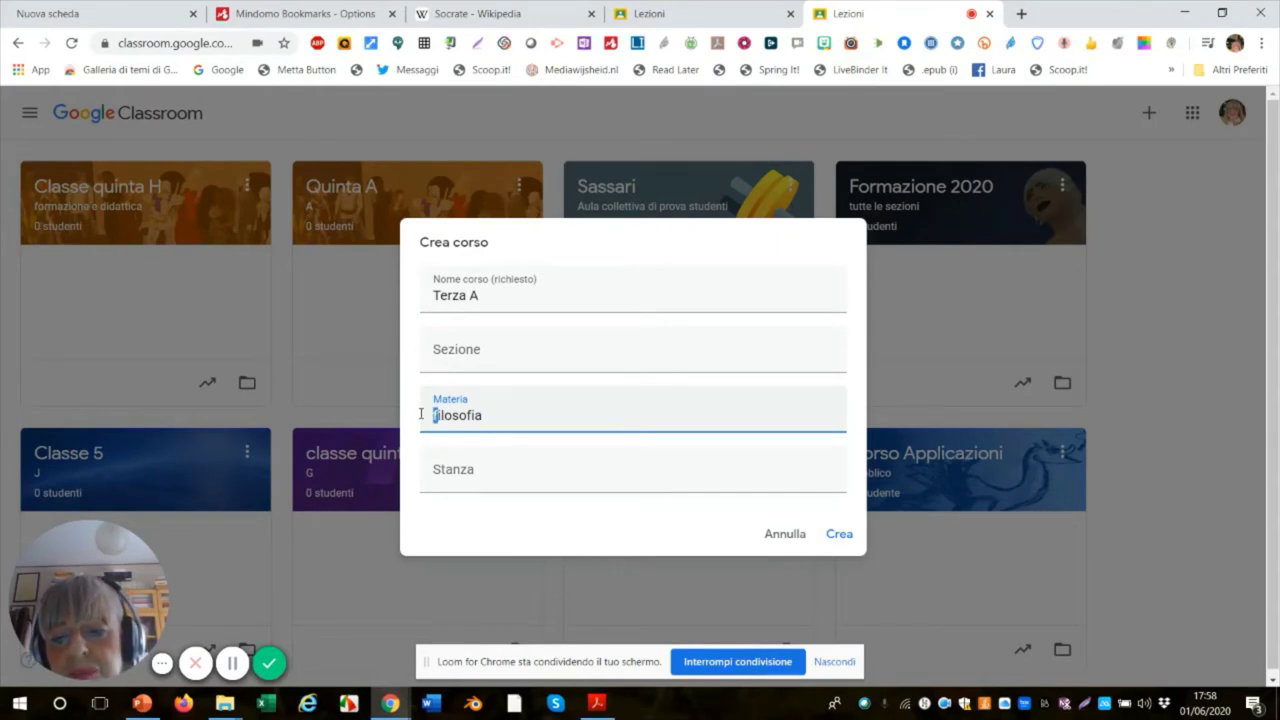
{"action": "type", "text": "F"}
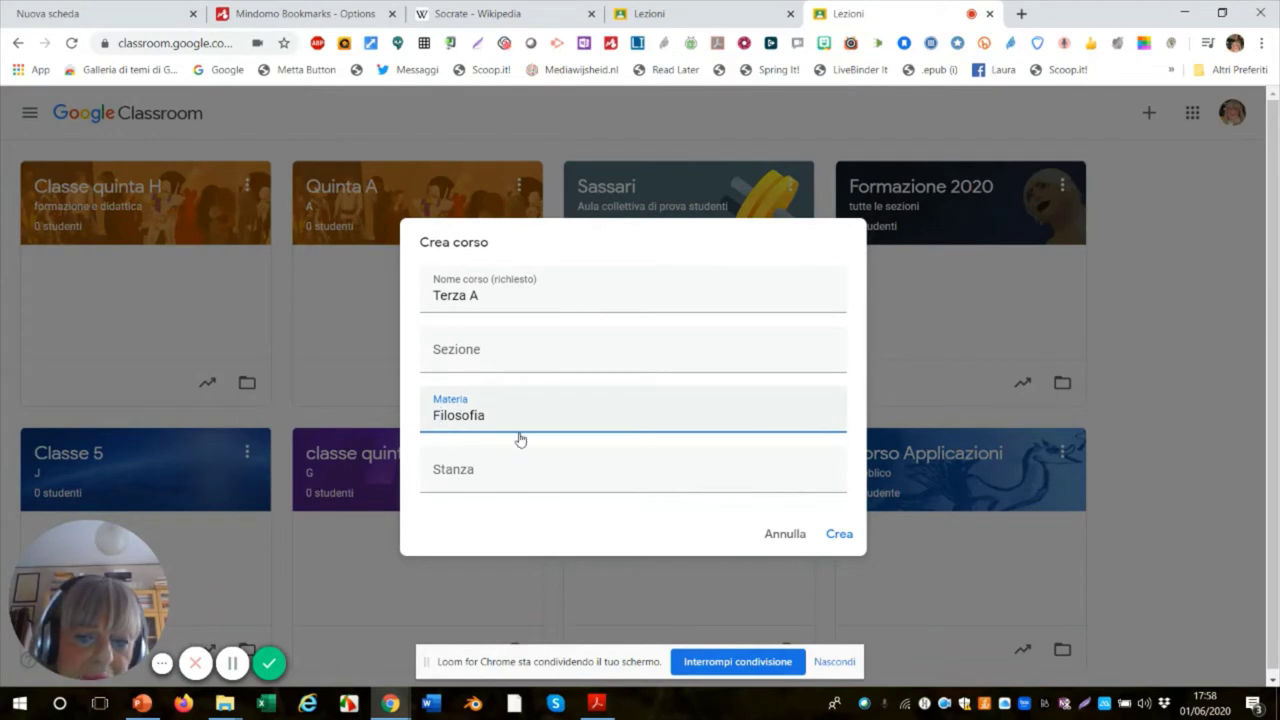
{"action": "left_click", "coordinate": [840, 537]}
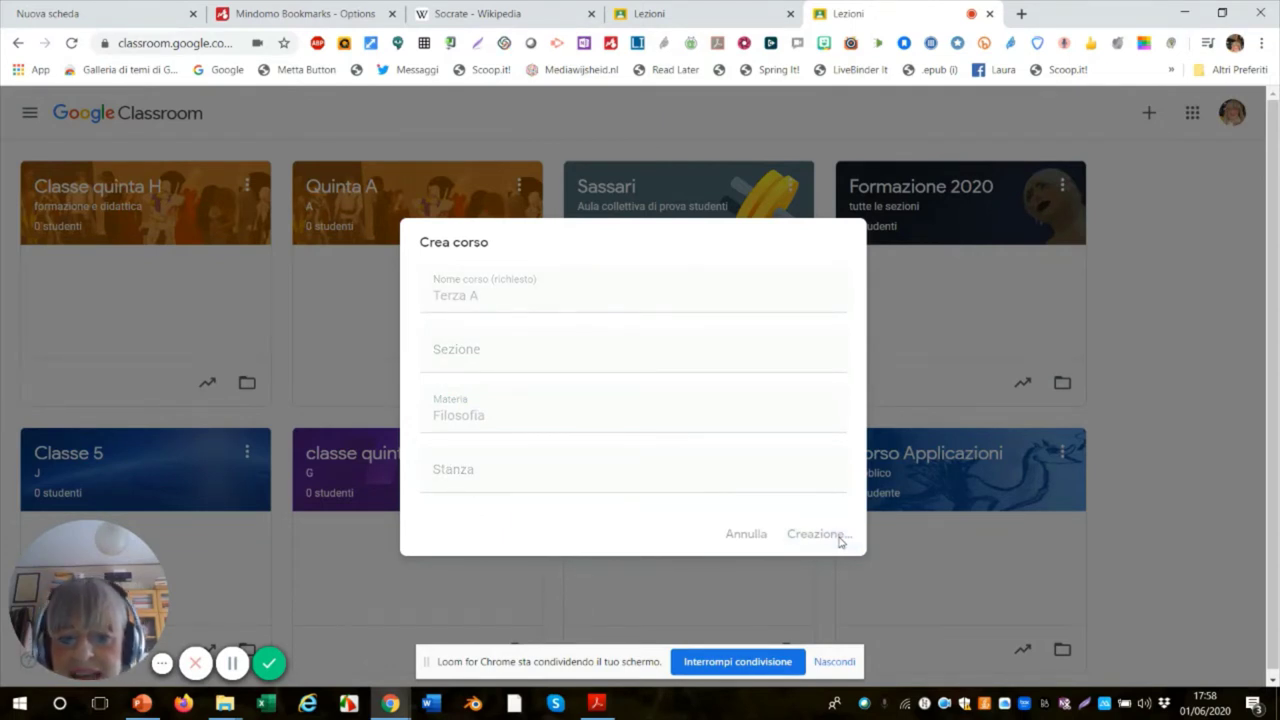
{"action": "left_click", "coordinate": [838, 664]}
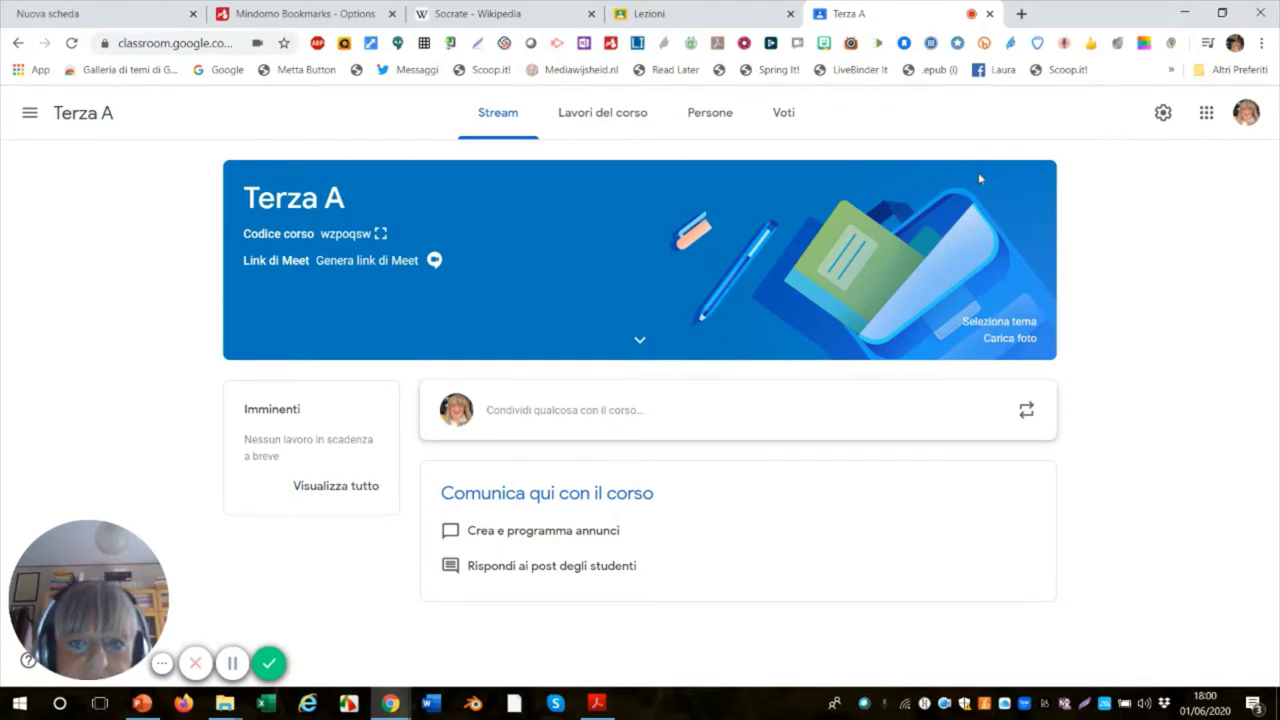
In the settings of the Terza A course, enter the course description "Formazione della classe"
{"action": "left_click", "coordinate": [1164, 114]}
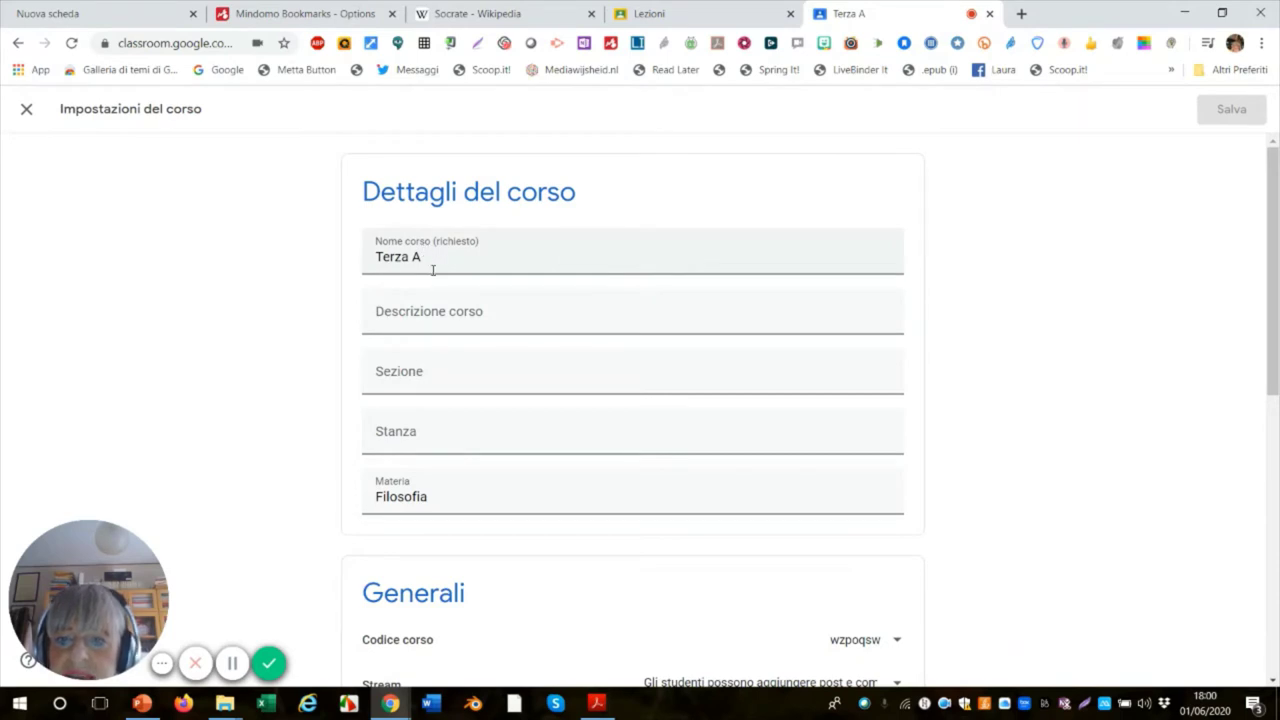
{"action": "scroll", "coordinate": [423, 285], "scroll_direction": "down", "scroll_amount": 2}
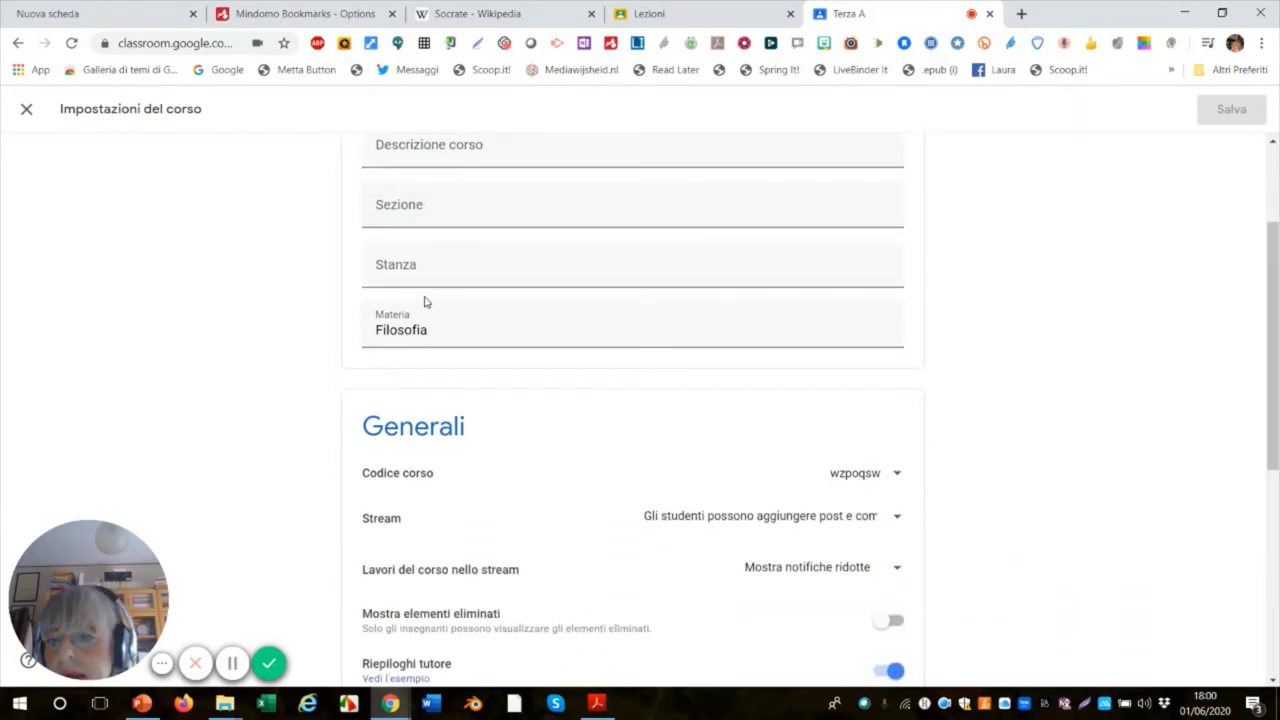
{"action": "scroll", "coordinate": [389, 174], "scroll_direction": "up", "scroll_amount": 1}
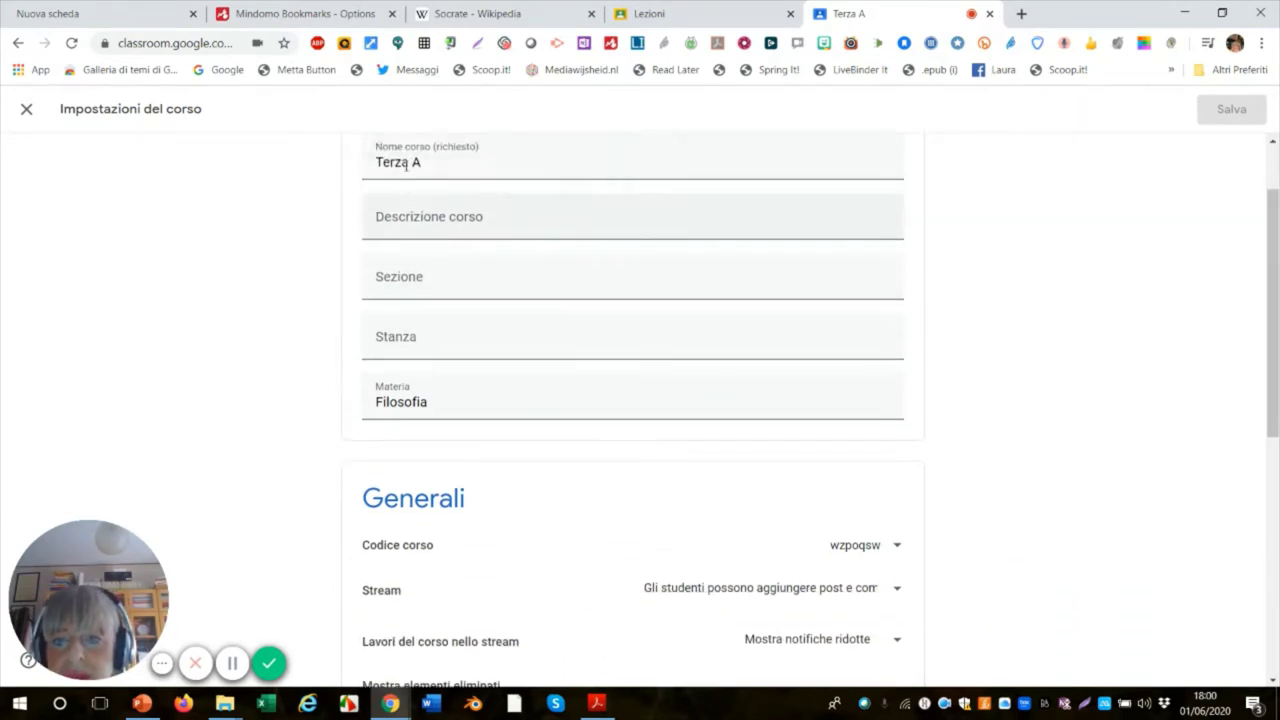
{"action": "left_click", "coordinate": [451, 227]}
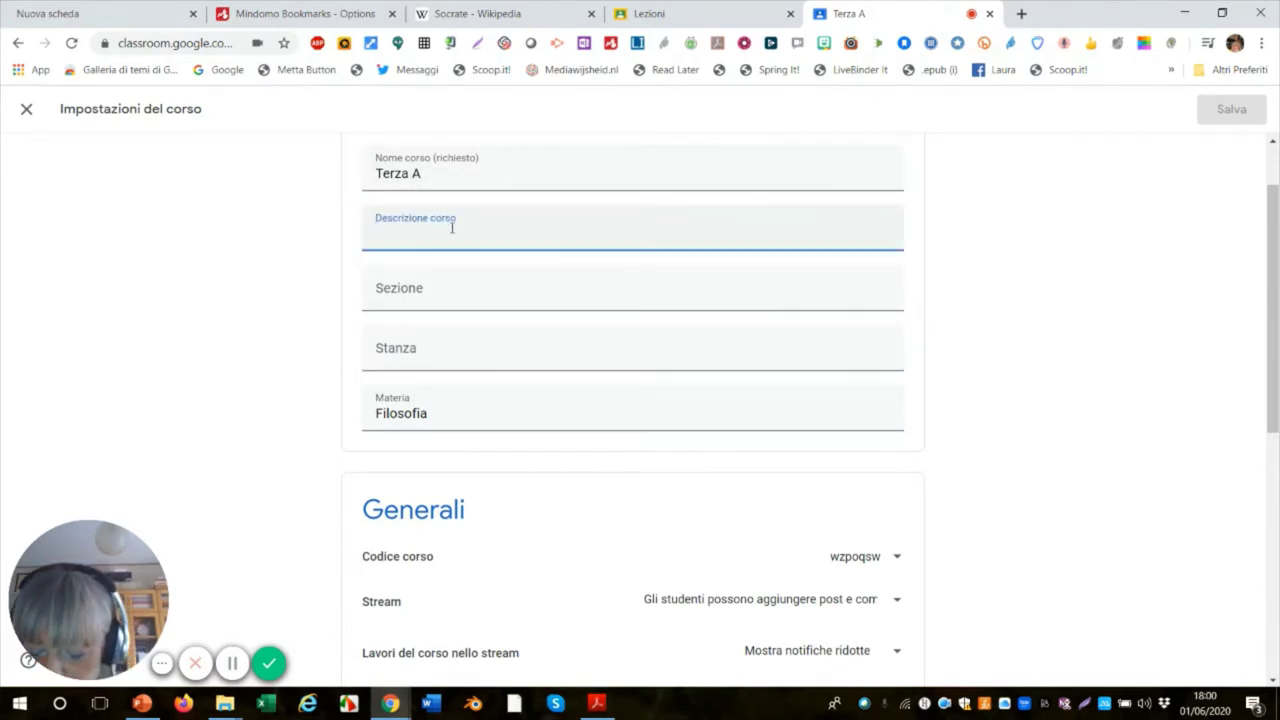
{"action": "type", "text": "Forma"}
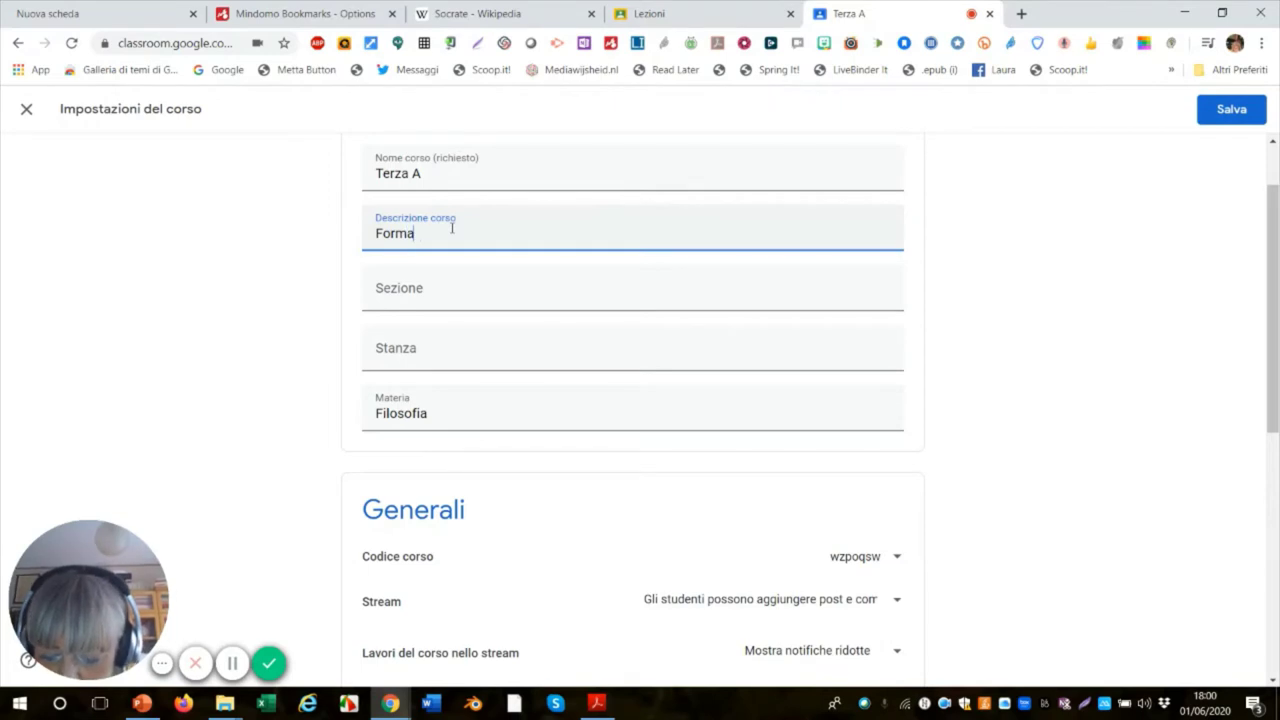
{"action": "type", "text": "zione "}
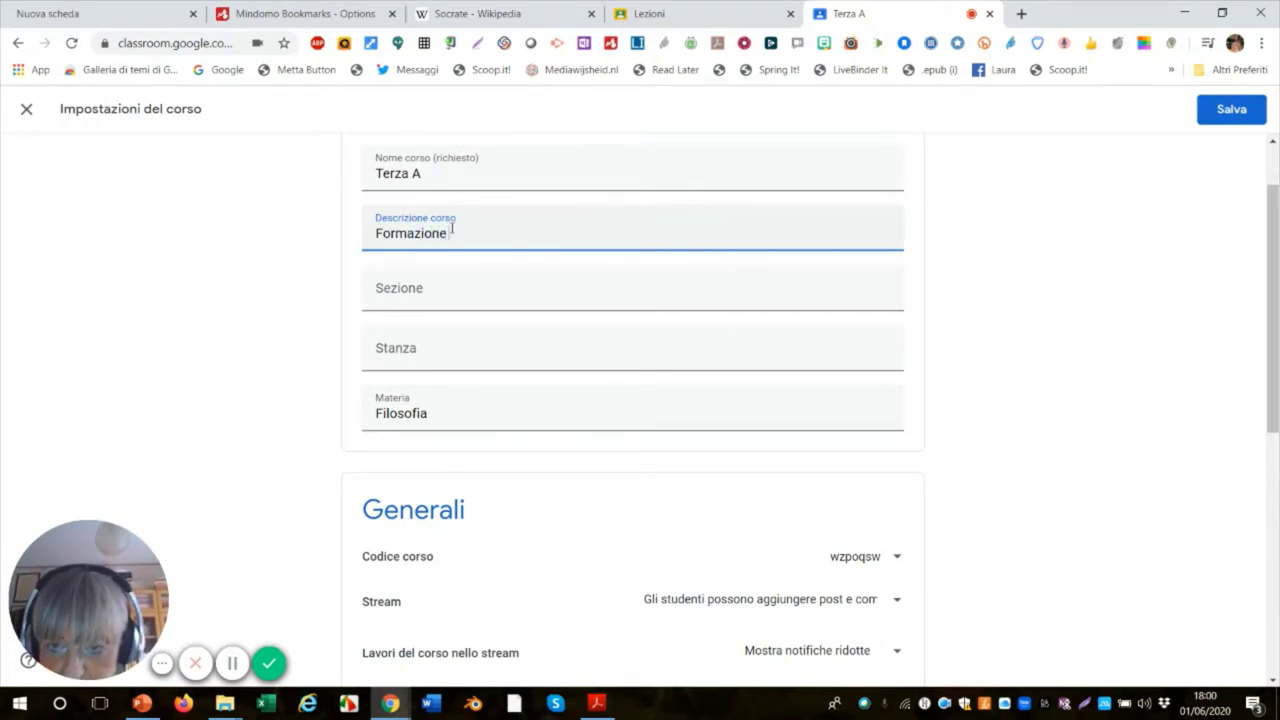
{"action": "type", "text": "dell"}
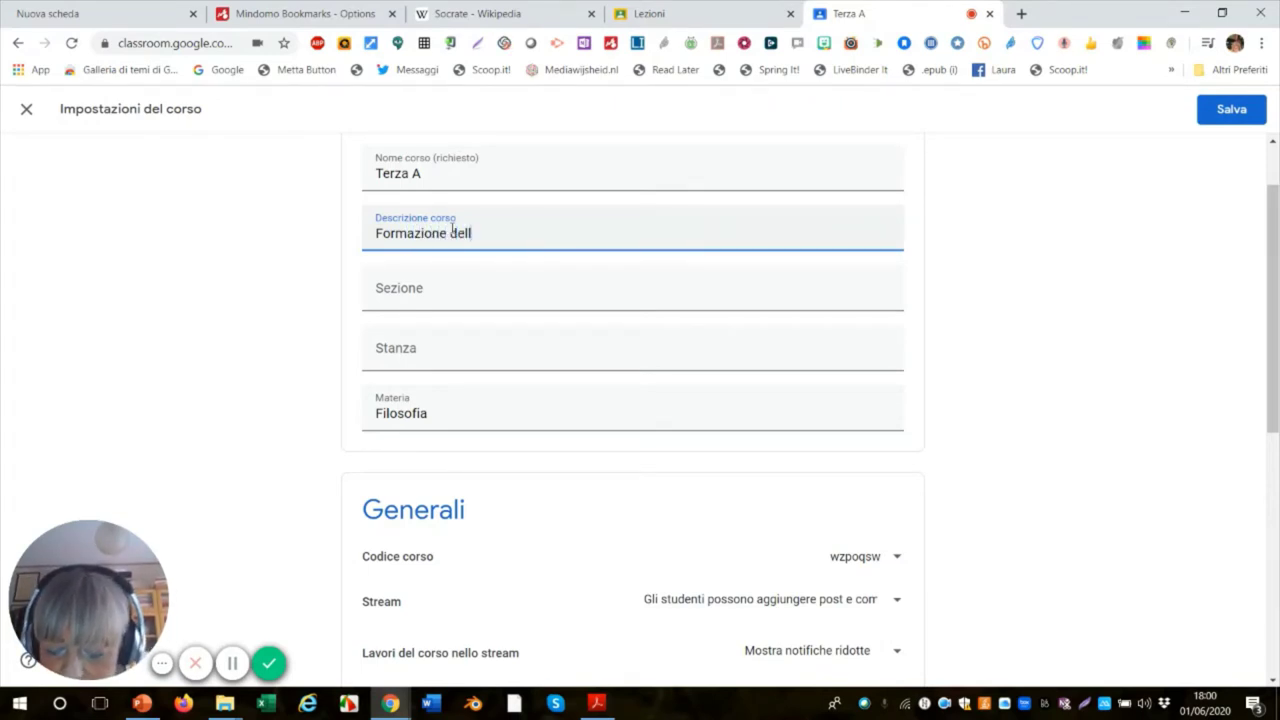
{"action": "type", "text": "a"}
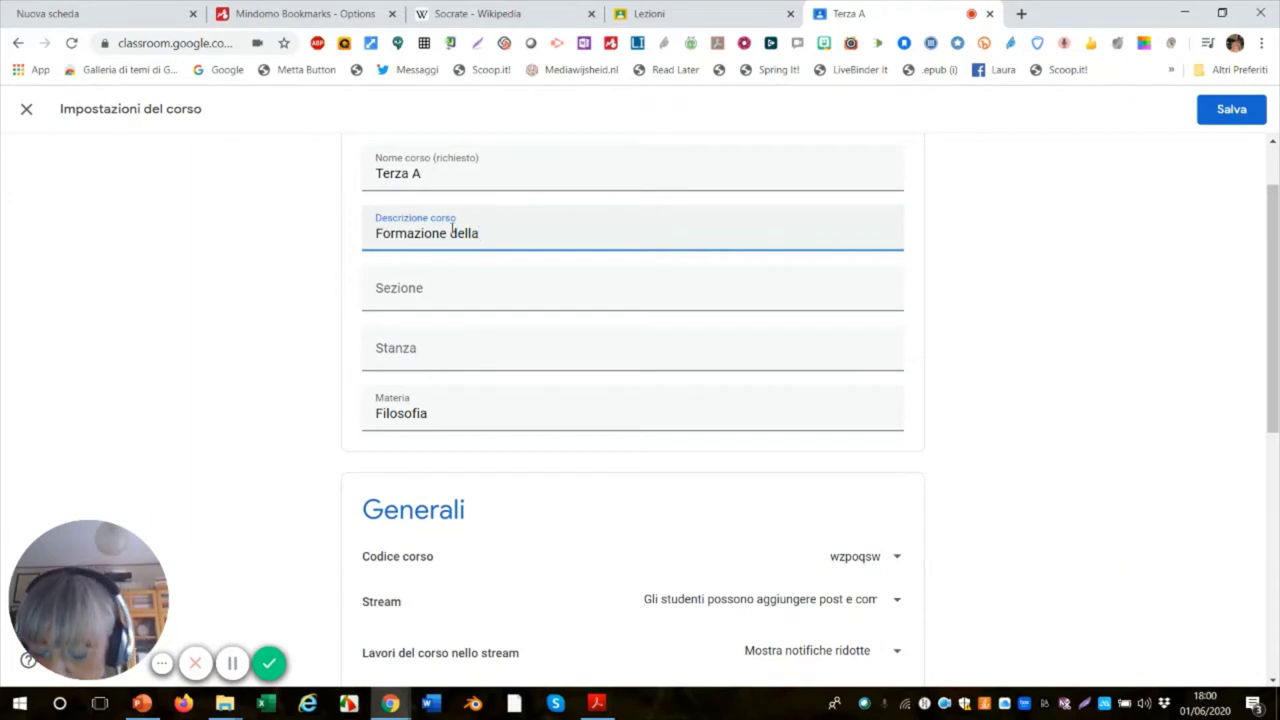
{"action": "type", "text": " classe"}
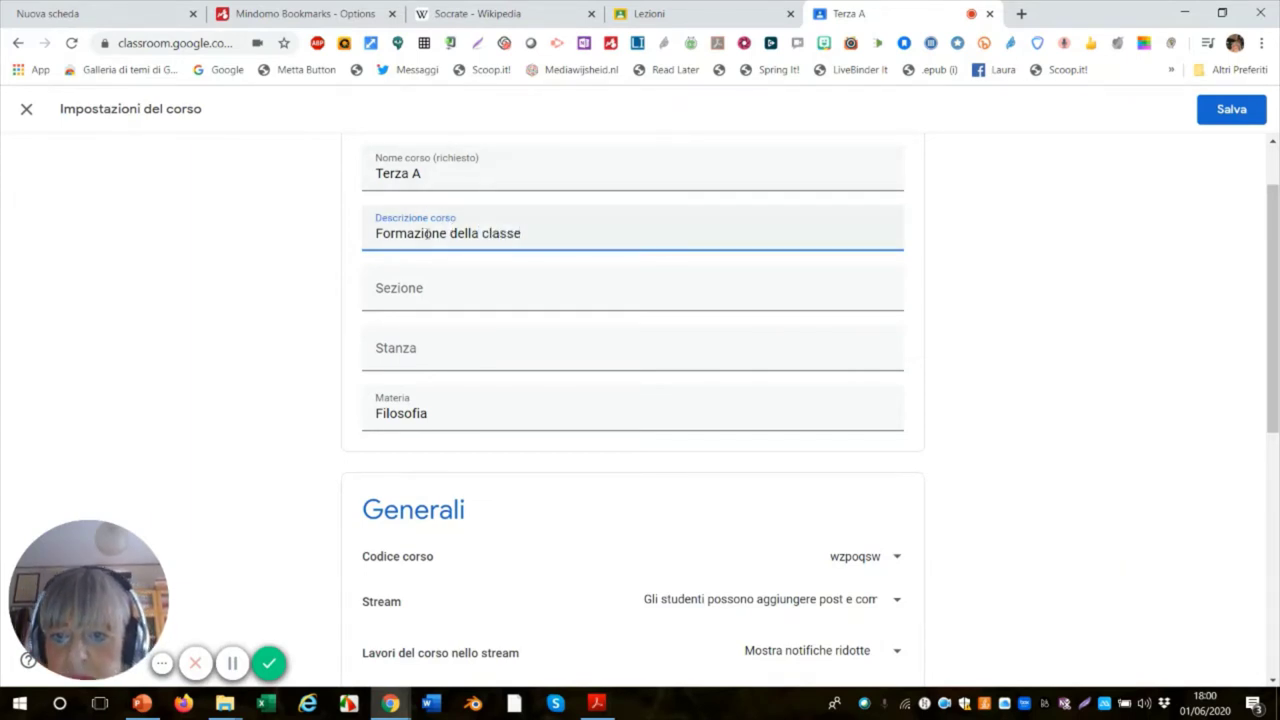
View the enlarged course code in the general settings and check the other options available for the code
{"action": "scroll", "coordinate": [454, 418], "scroll_direction": "down", "scroll_amount": 2}
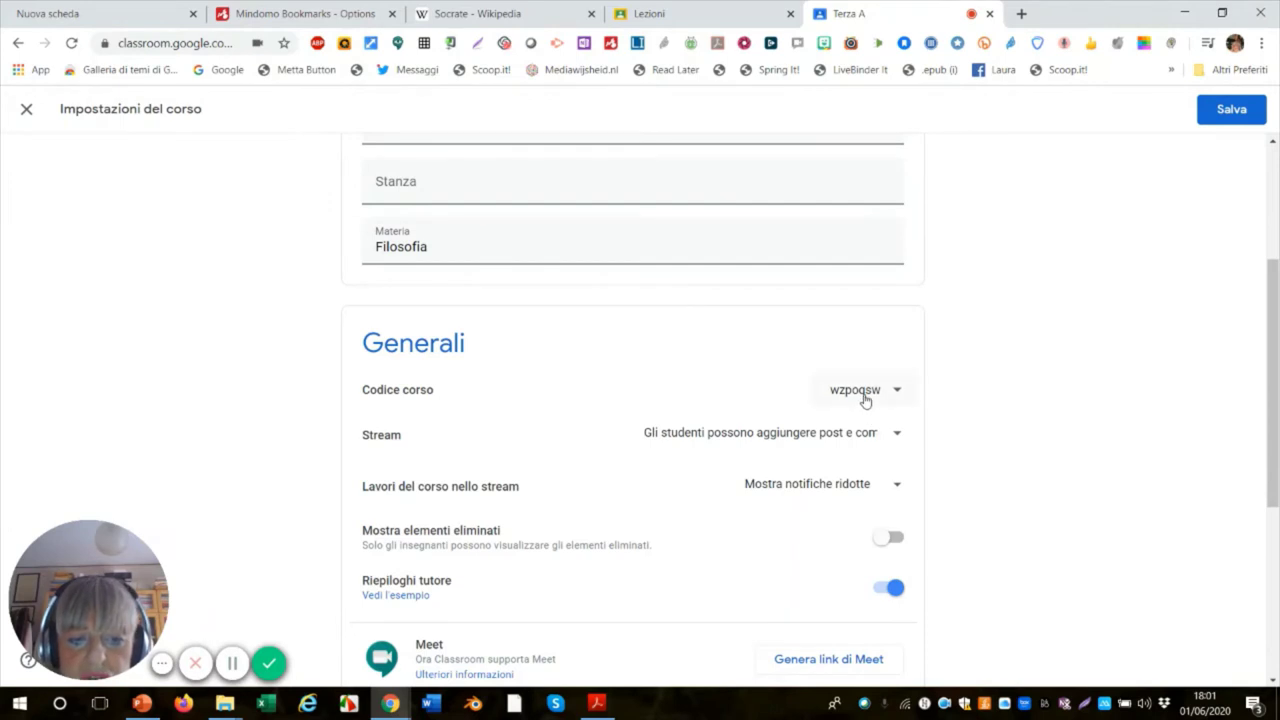
{"action": "left_click", "coordinate": [896, 391]}
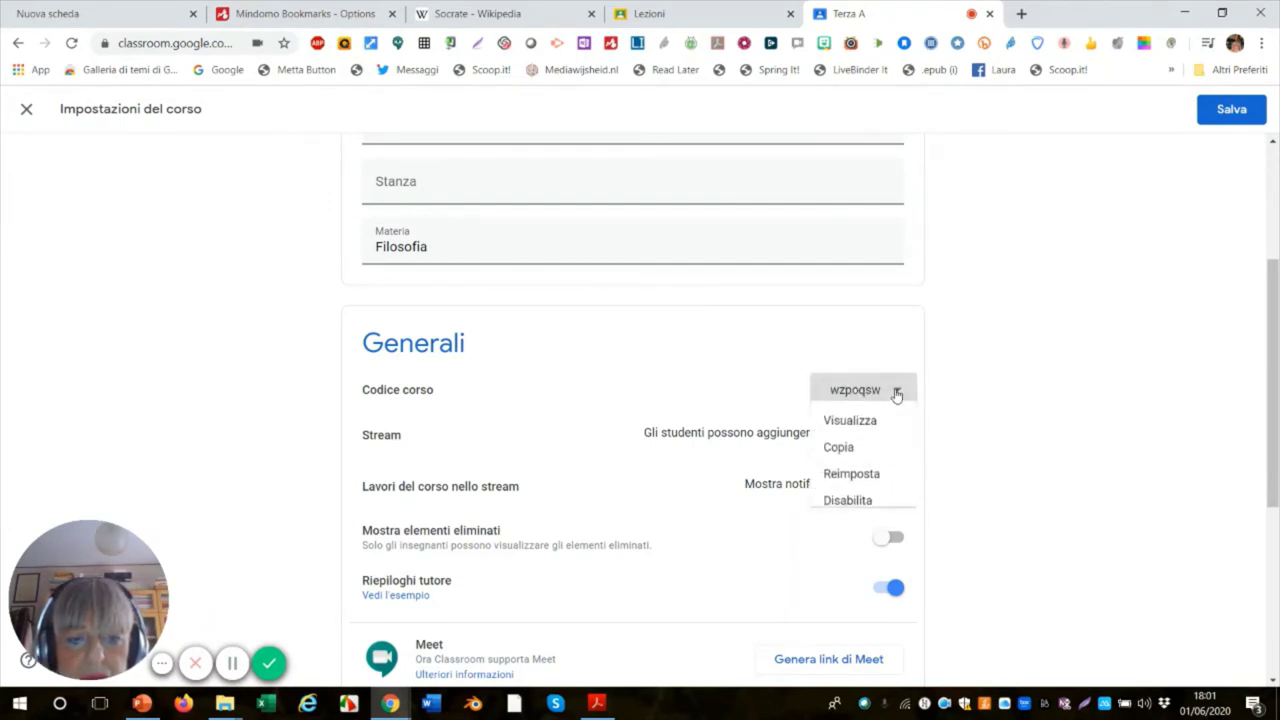
{"action": "left_click", "coordinate": [850, 428]}
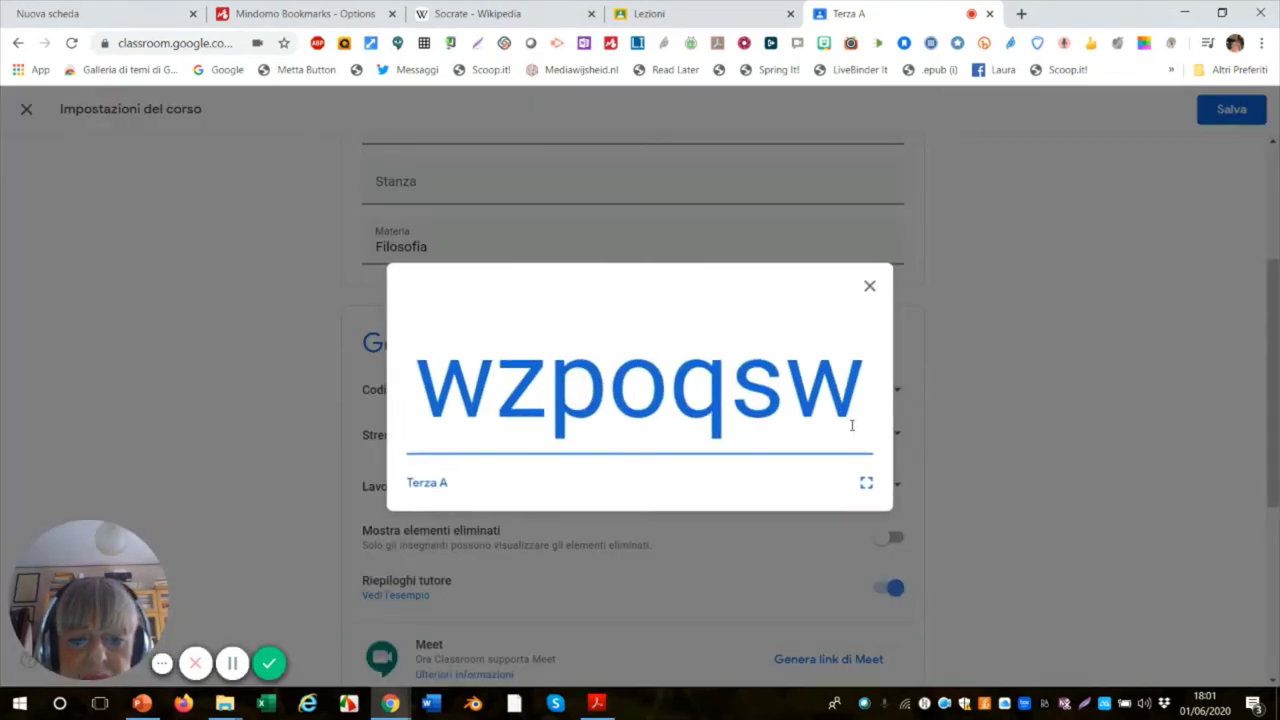
{"action": "left_click", "coordinate": [869, 287]}
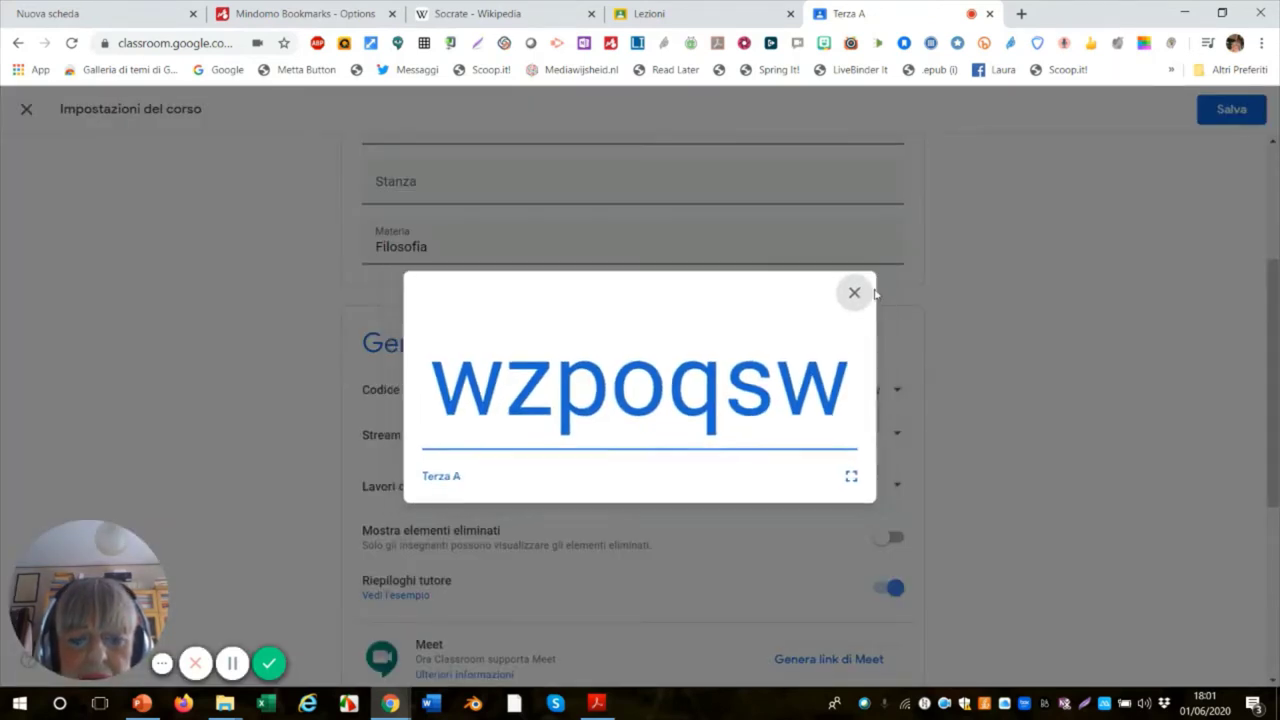
{"action": "left_click", "coordinate": [895, 393]}
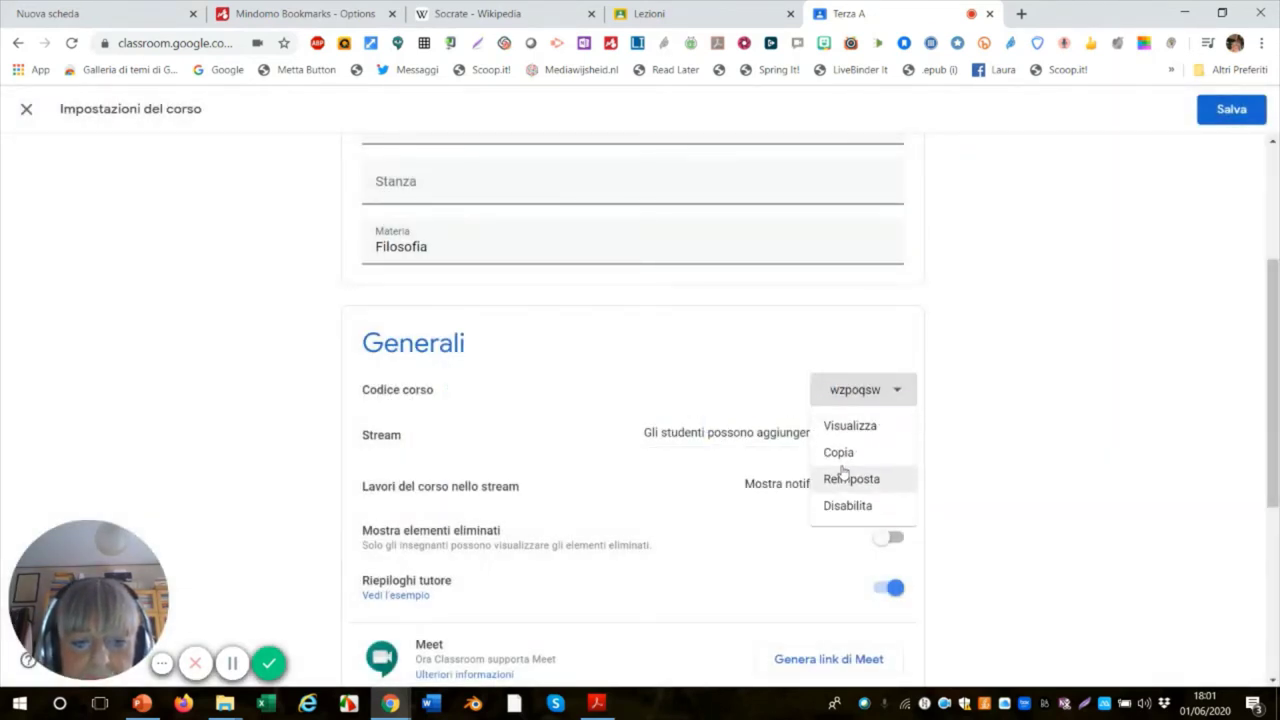
{"action": "left_click", "coordinate": [574, 434]}
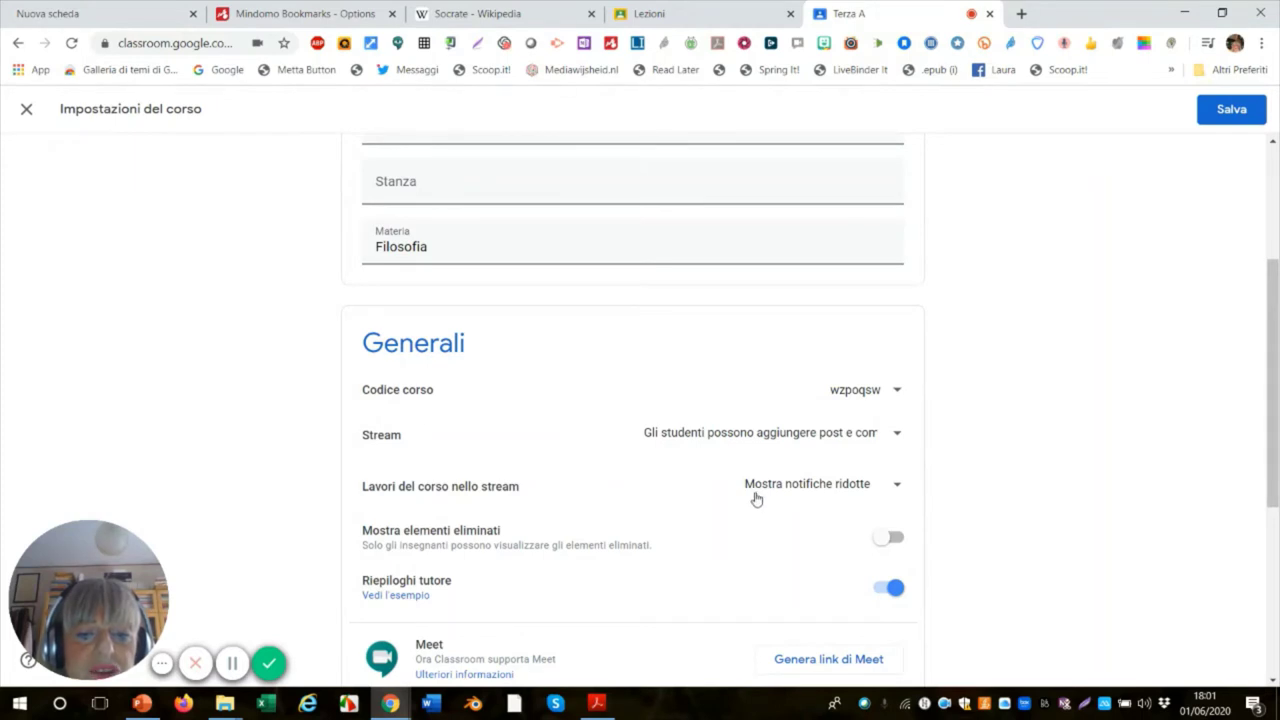
Set the stream permission so students can only add comments, and review the Meet and grading settings
{"action": "left_click", "coordinate": [896, 436]}
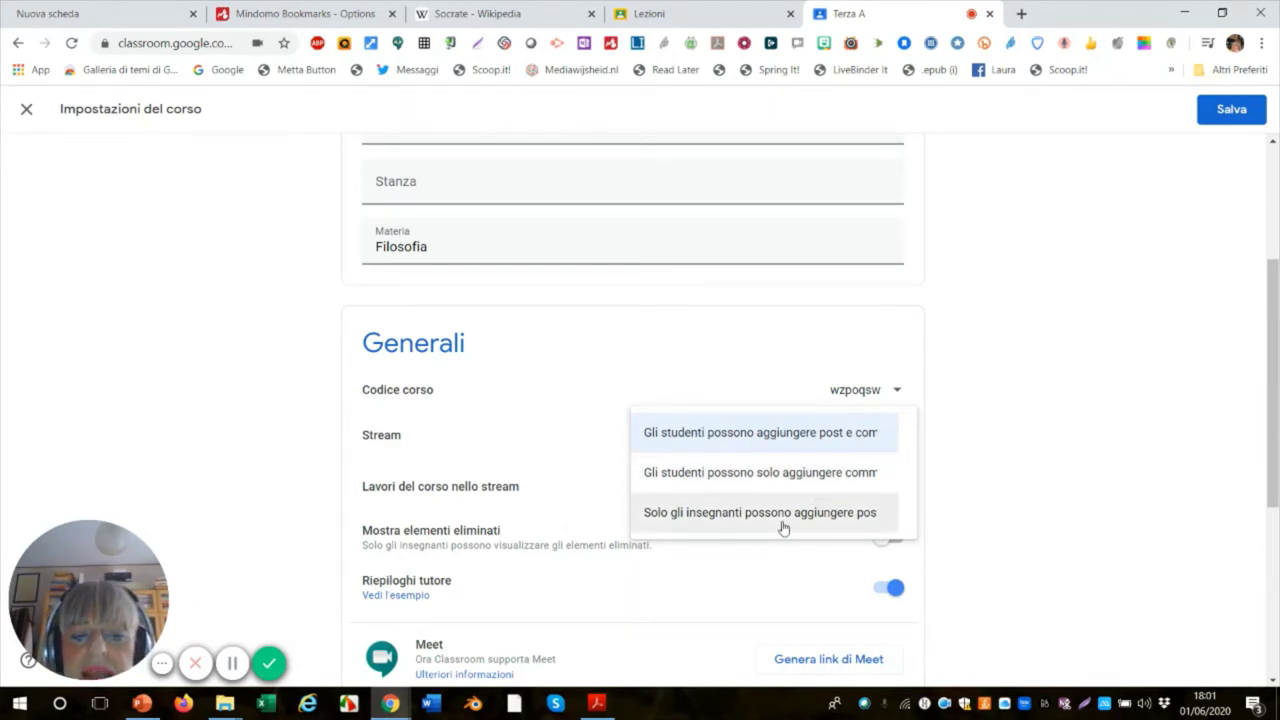
{"action": "left_click", "coordinate": [697, 483]}
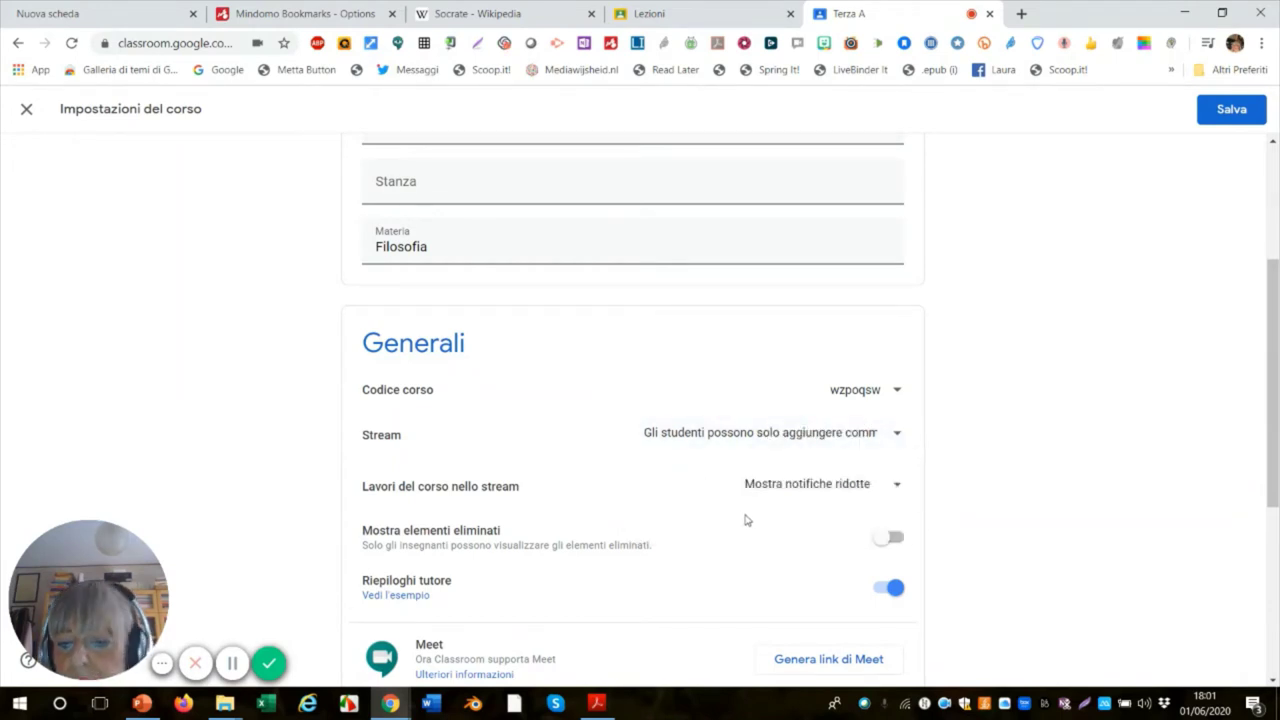
{"action": "scroll", "coordinate": [747, 520], "scroll_direction": "down", "scroll_amount": 2}
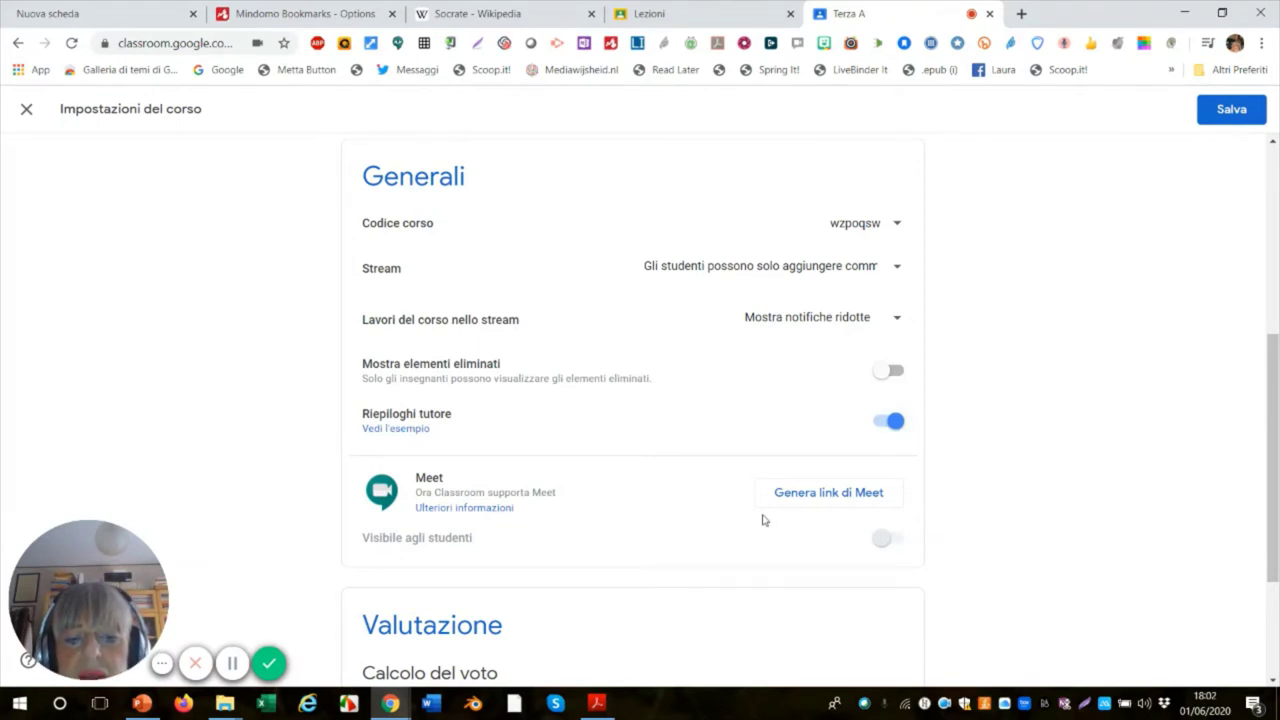
{"action": "scroll", "coordinate": [762, 519], "scroll_direction": "down", "scroll_amount": 2}
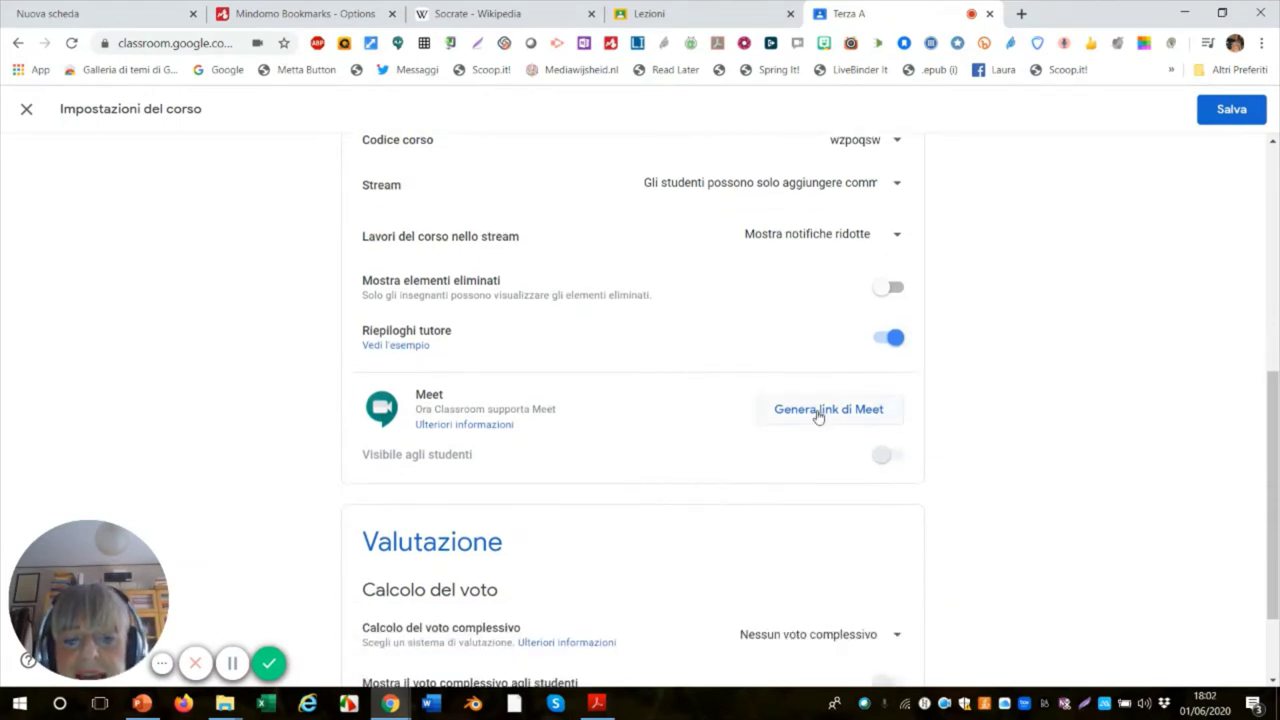
{"action": "scroll", "coordinate": [789, 449], "scroll_direction": "down", "scroll_amount": 1}
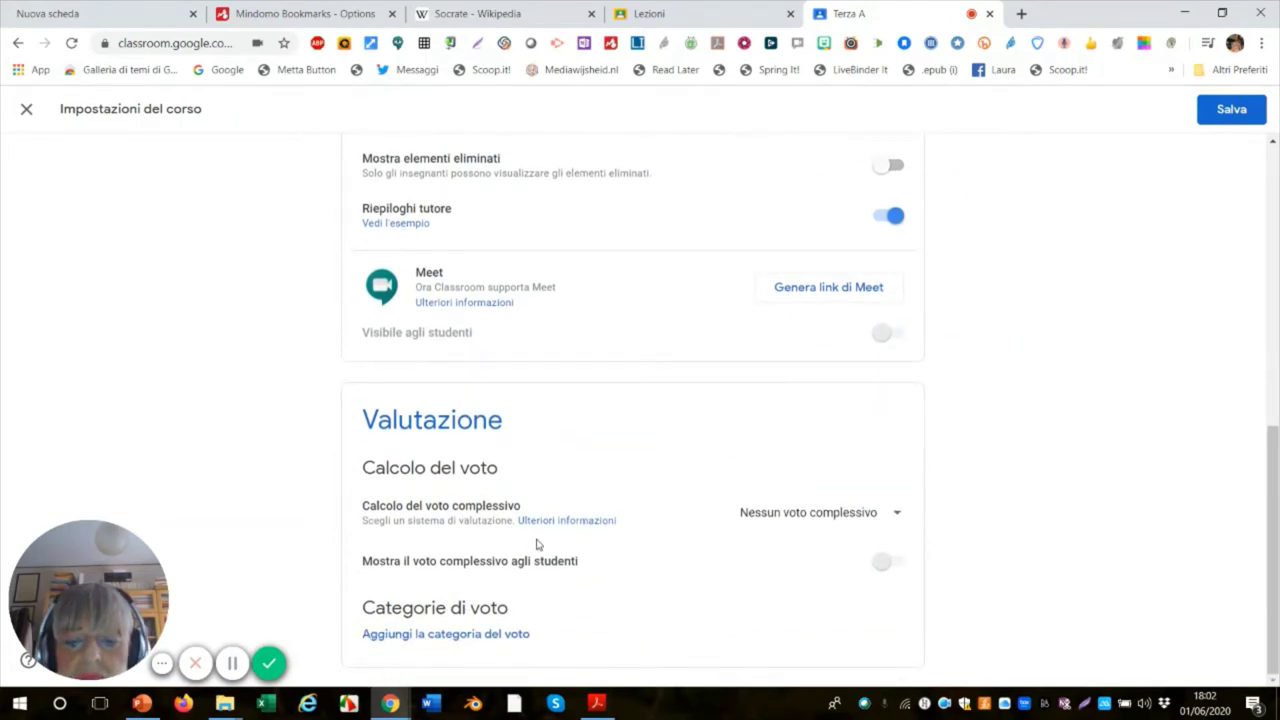
{"action": "scroll", "coordinate": [527, 560], "scroll_direction": "up", "scroll_amount": 1}
{"action": "scroll", "coordinate": [525, 562], "scroll_direction": "down", "scroll_amount": 1}
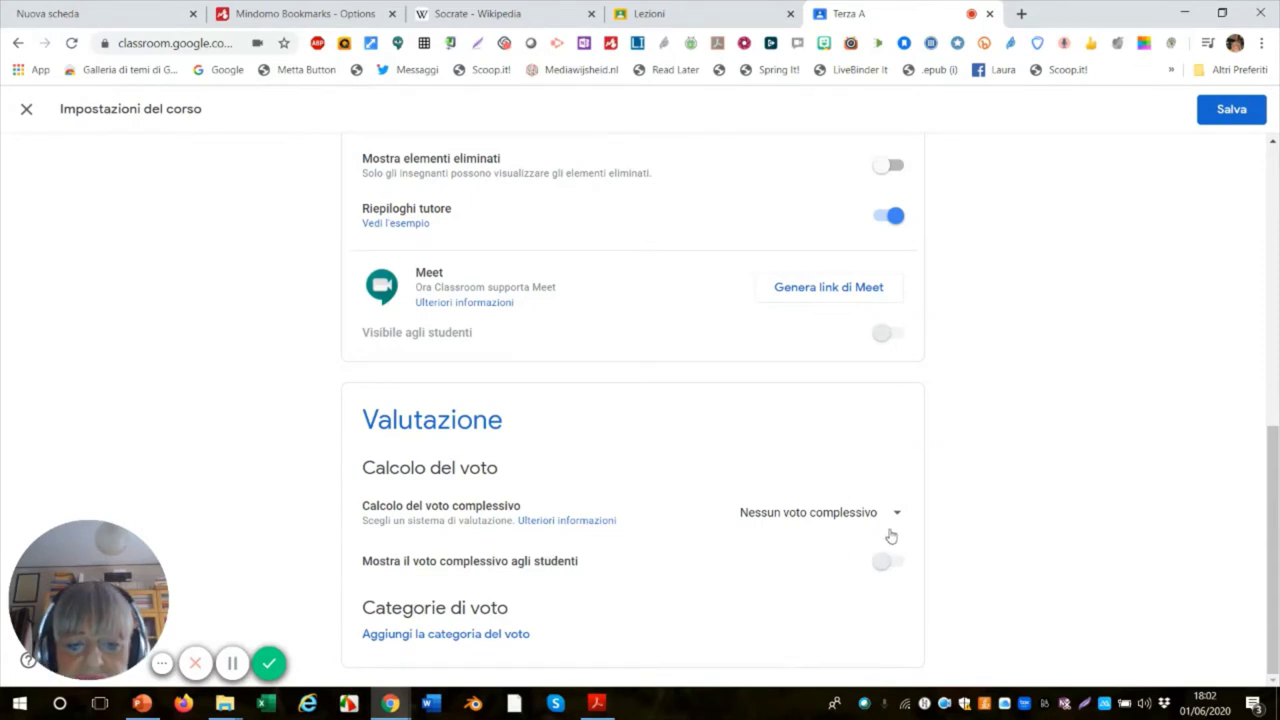
{"action": "scroll", "coordinate": [926, 477], "scroll_direction": "up", "scroll_amount": 10}
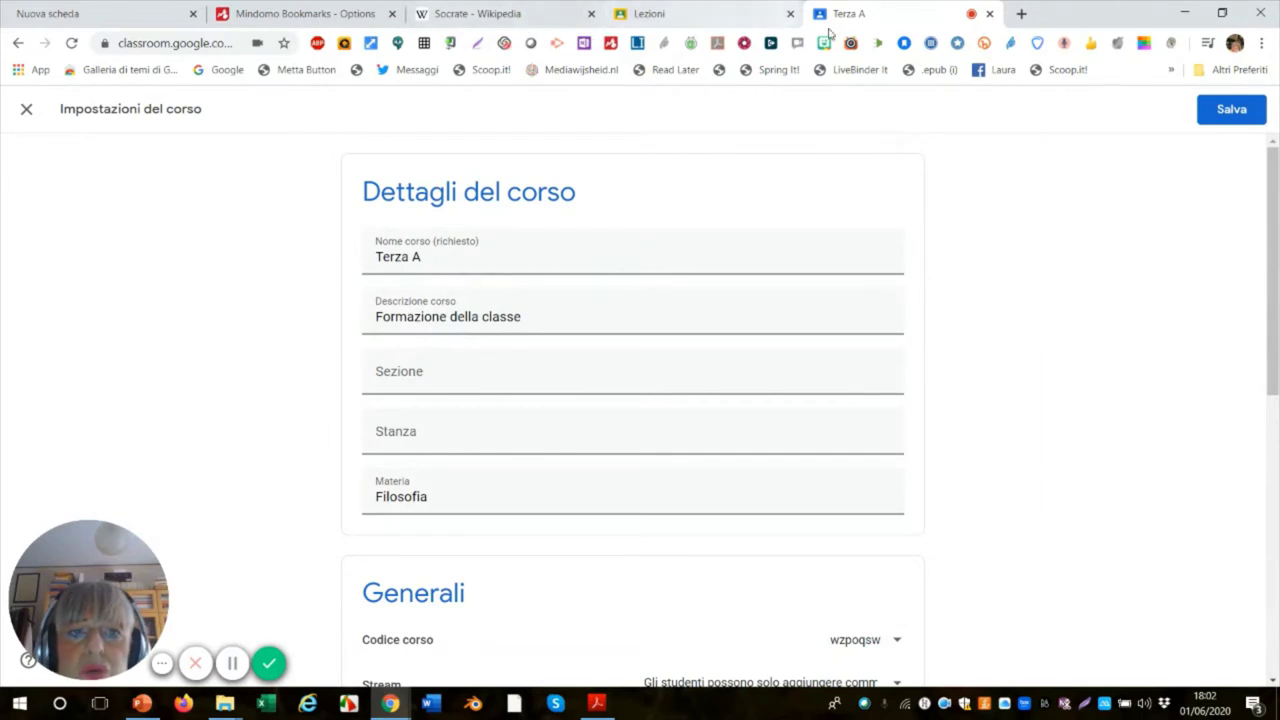
Save the course settings and return to the Terza A stream page
{"action": "left_click", "coordinate": [26, 109]}
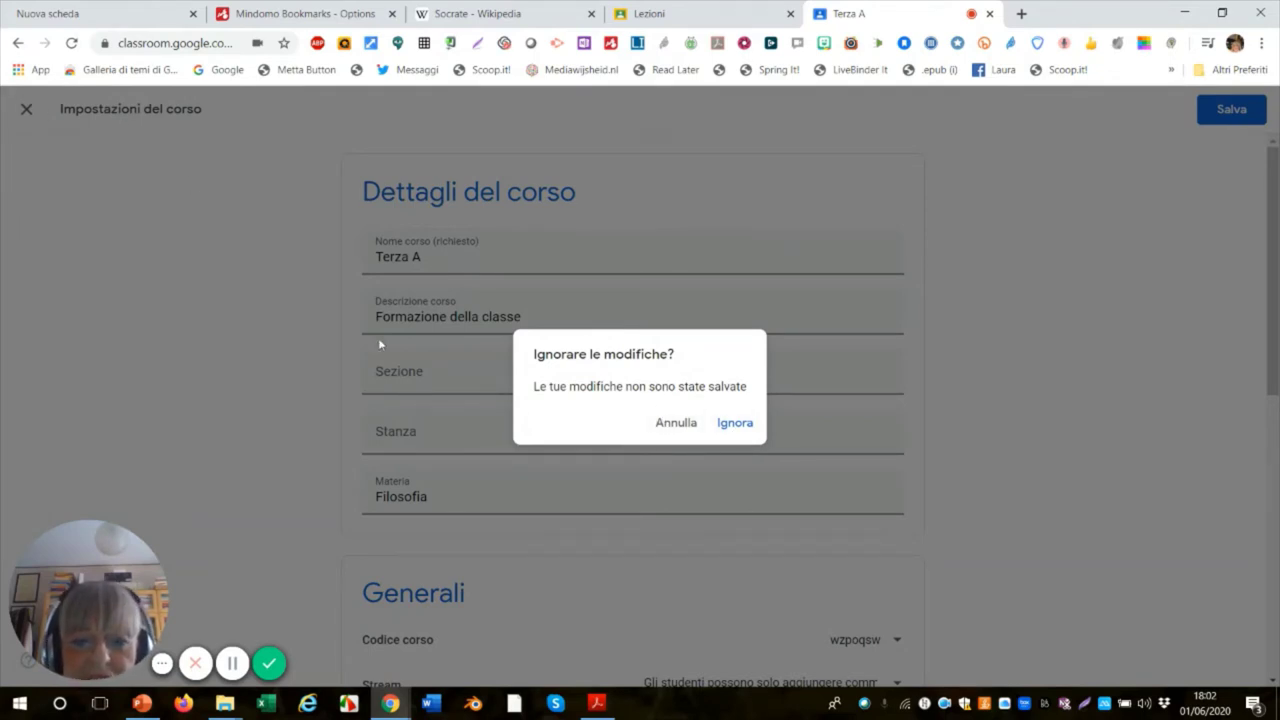
{"action": "left_click", "coordinate": [678, 422]}
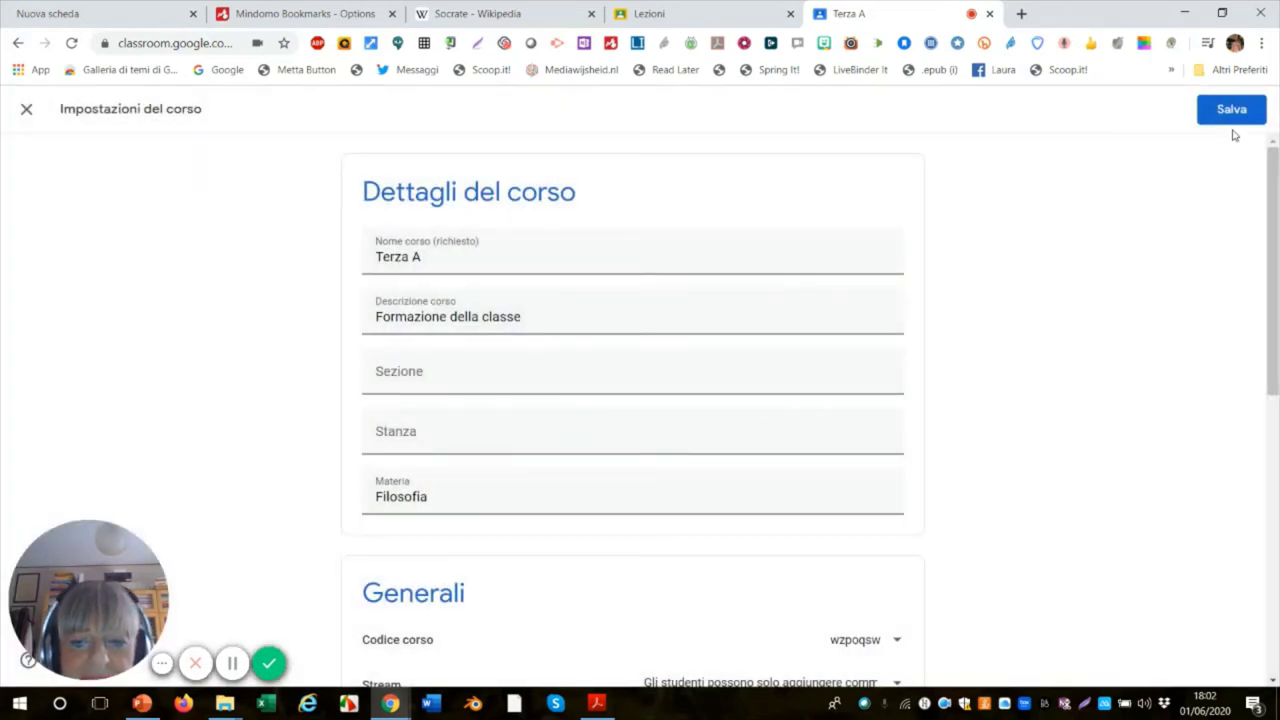
{"action": "scroll", "coordinate": [770, 375], "scroll_direction": "down", "scroll_amount": 4}
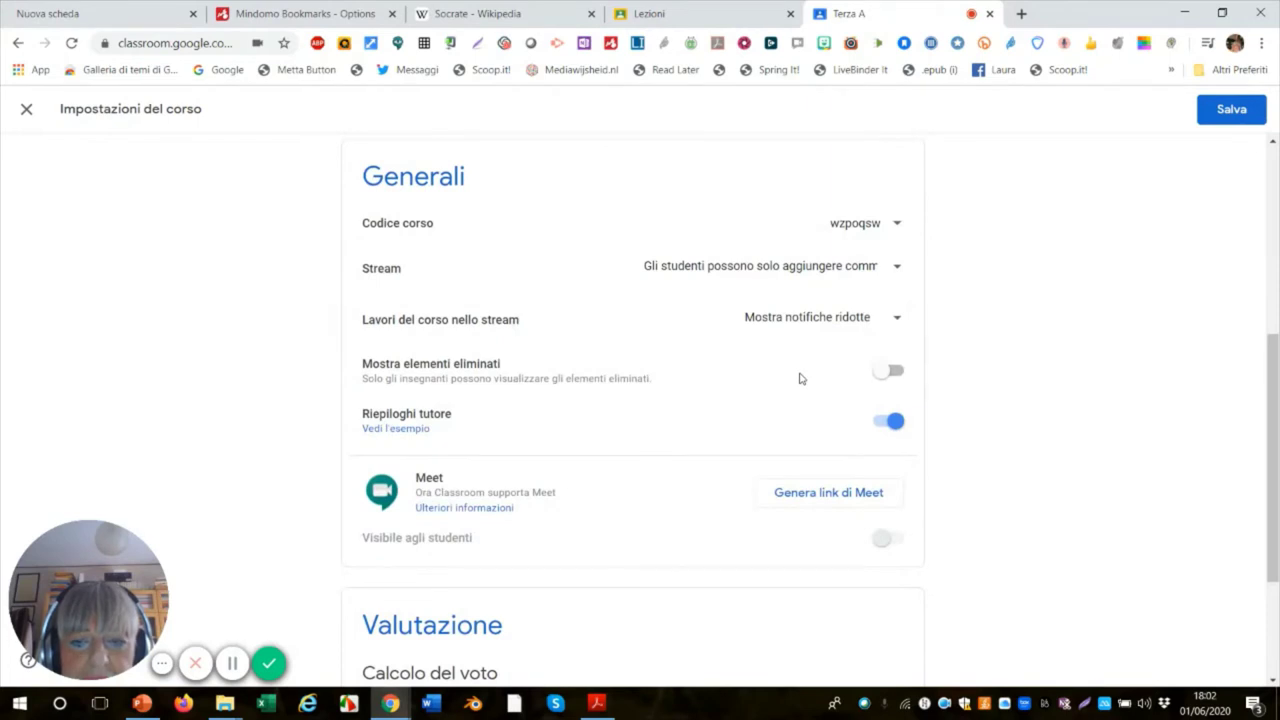
{"action": "scroll", "coordinate": [800, 378], "scroll_direction": "up", "scroll_amount": 3}
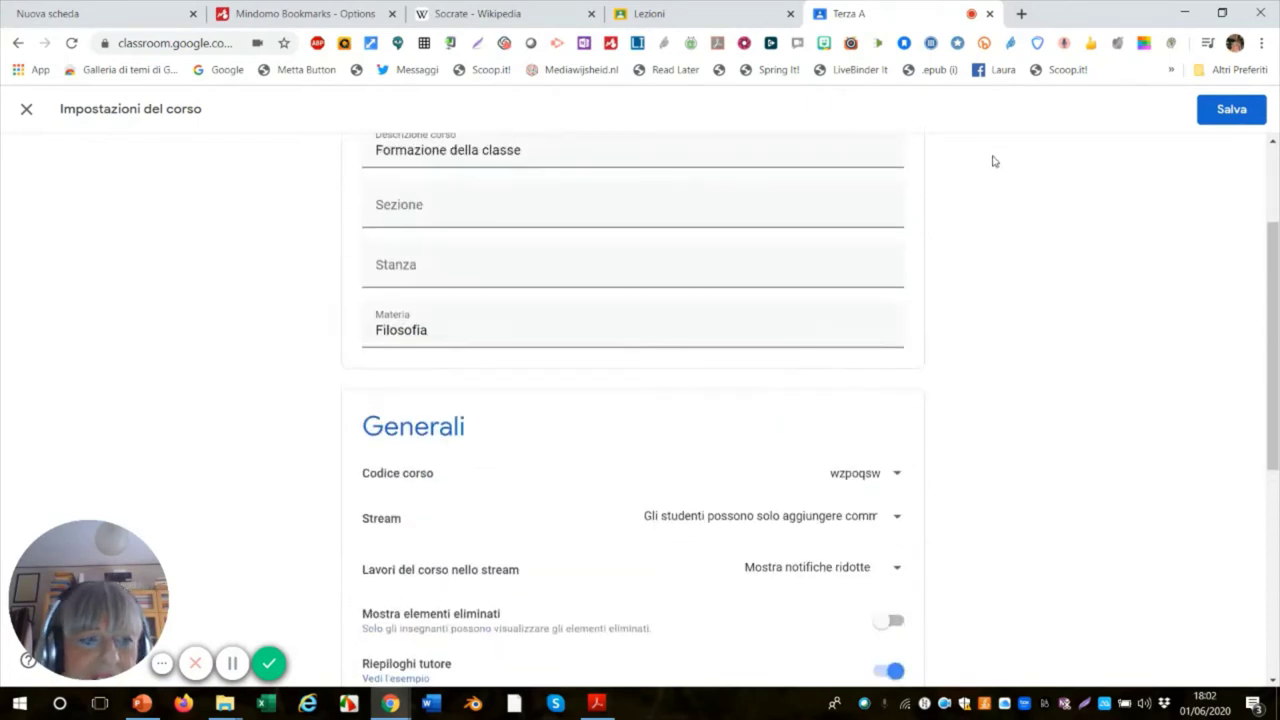
{"action": "left_click", "coordinate": [1232, 112]}
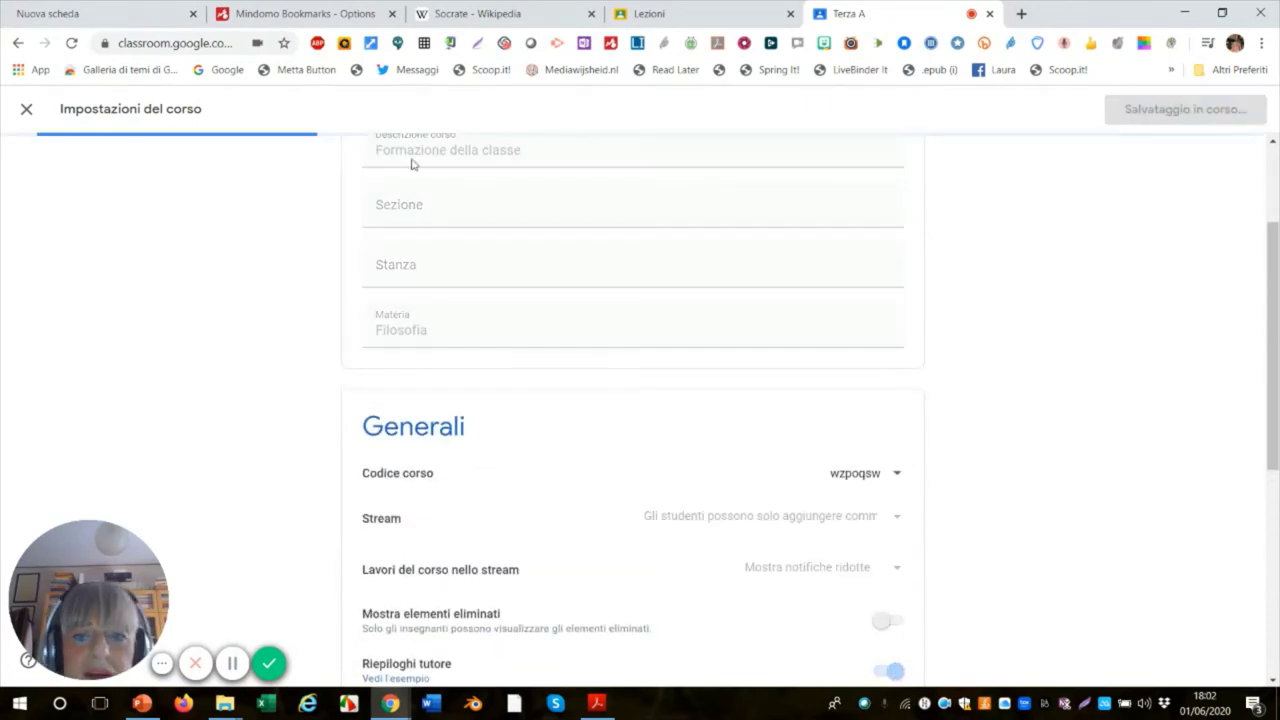
{"action": "left_click", "coordinate": [28, 118]}
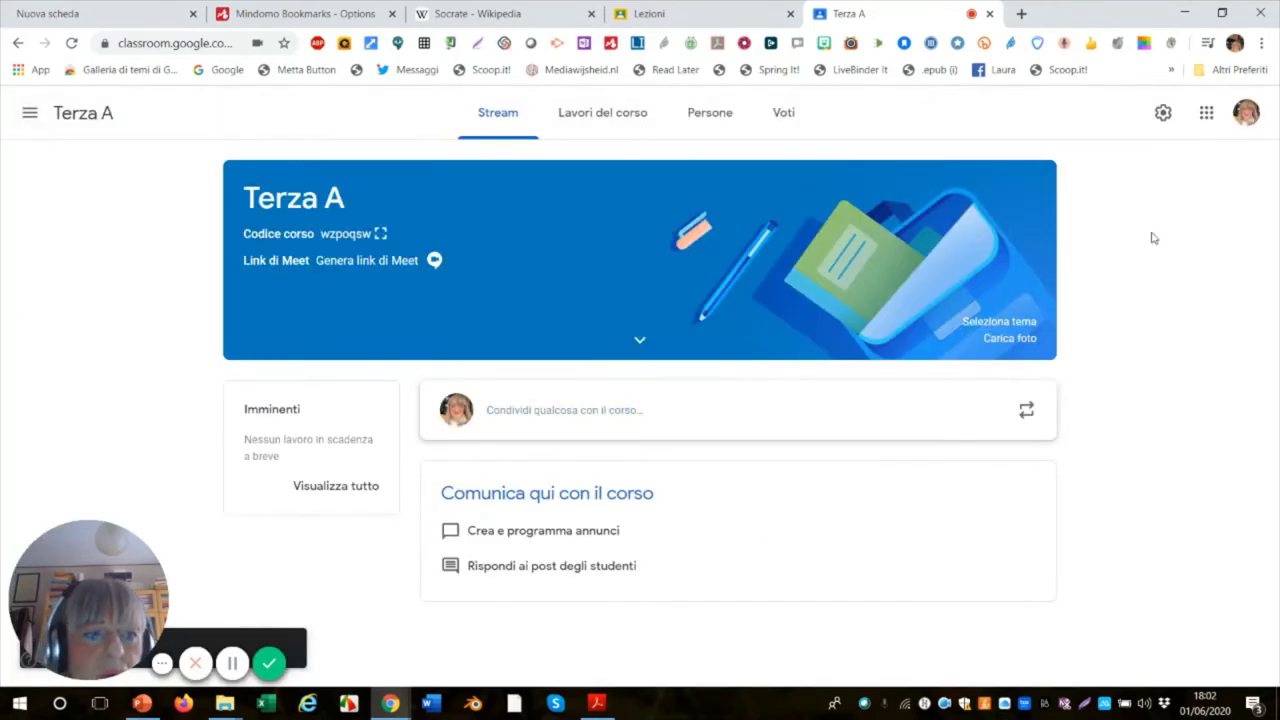
Look over the available Google apps and the gallery of ready-made class themes
{"action": "left_click", "coordinate": [1205, 129]}
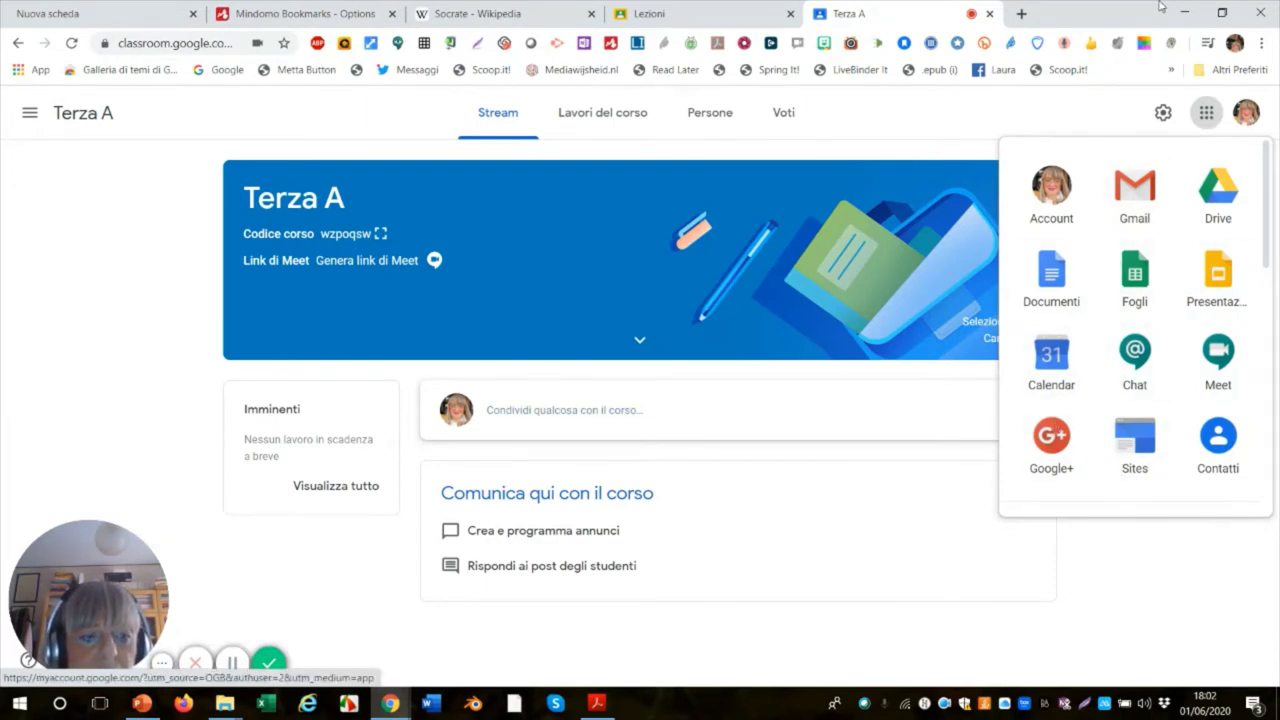
{"action": "left_click", "coordinate": [1195, 578]}
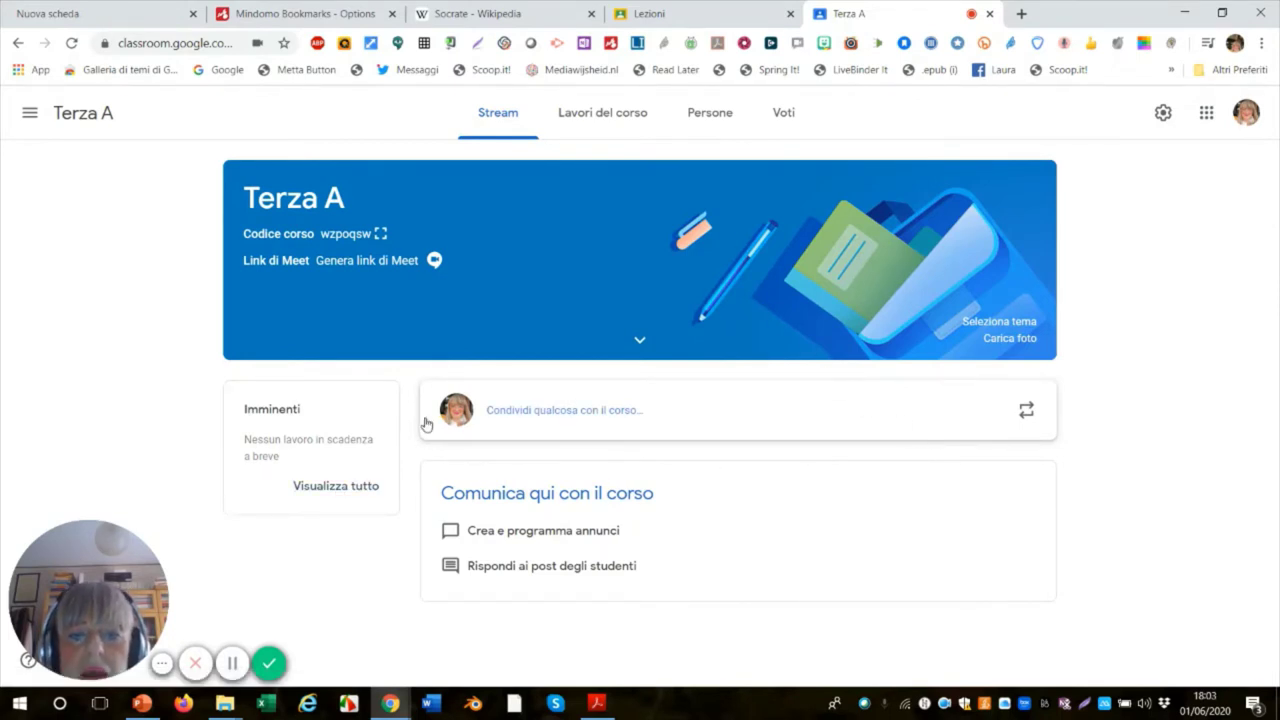
{"action": "left_click", "coordinate": [990, 326]}
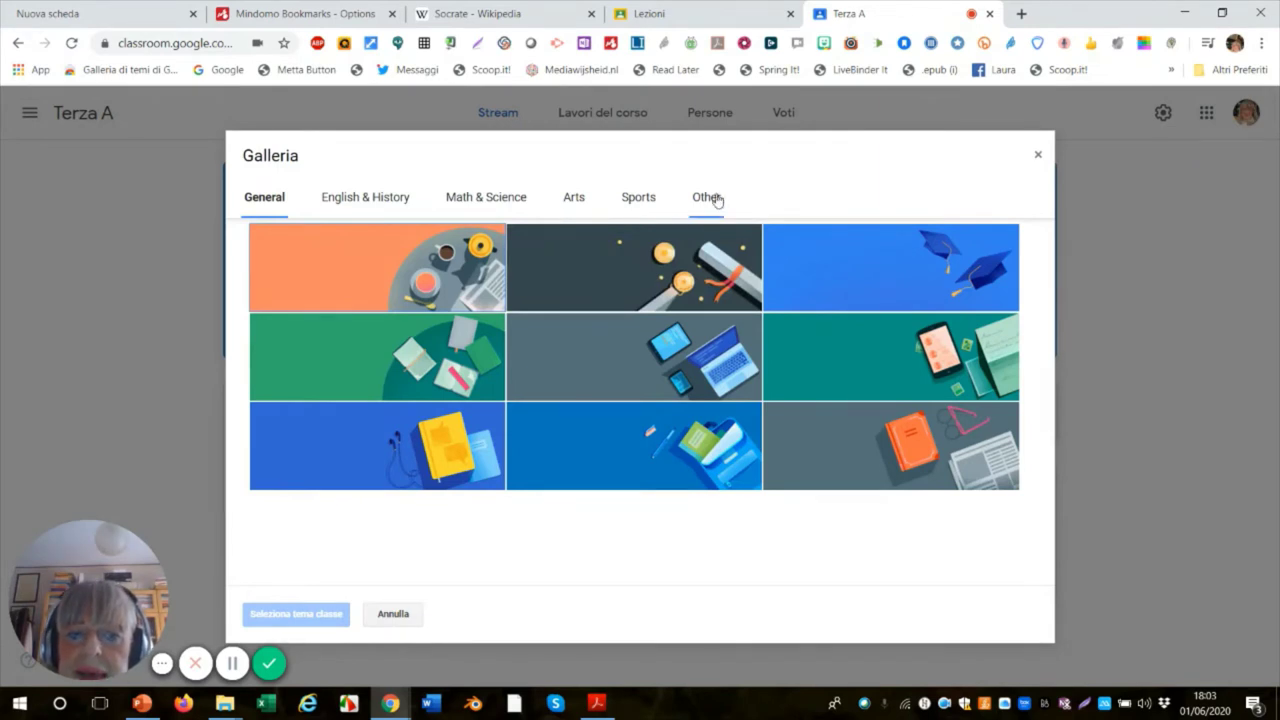
{"action": "left_click", "coordinate": [1038, 155]}
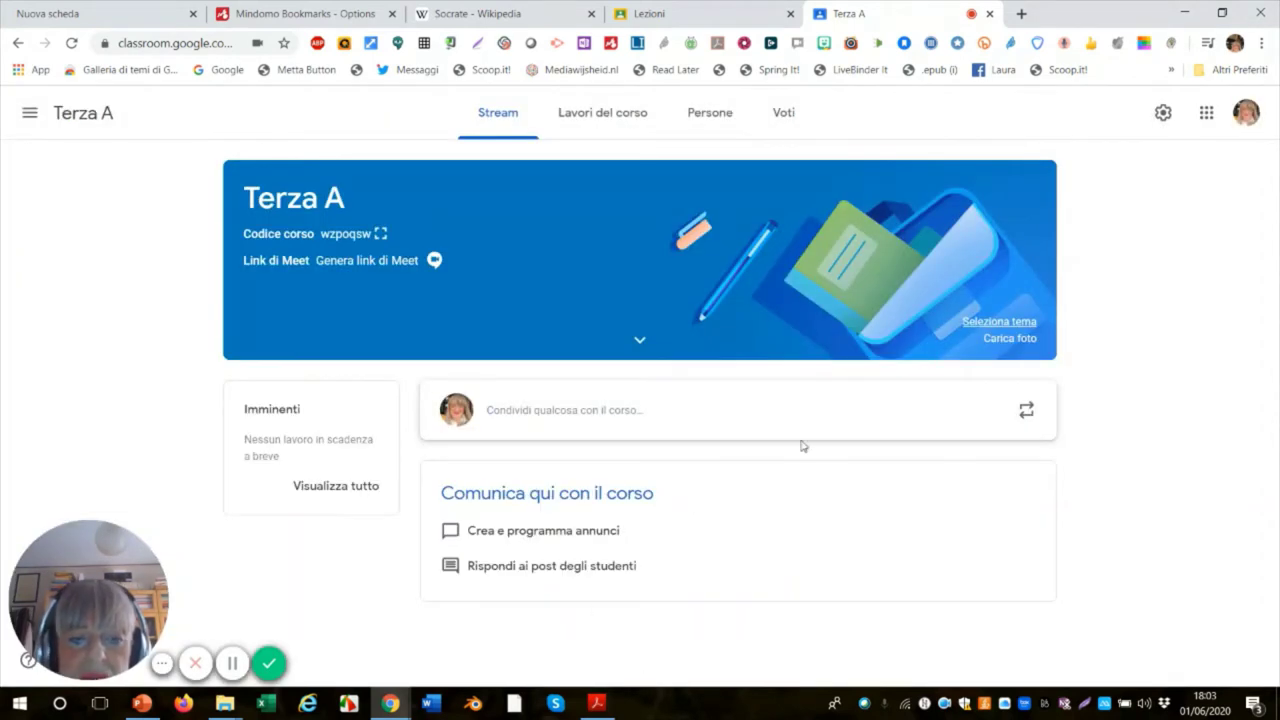
Open the photo upload for the course banner and bring up the maggio2020 image folder
{"action": "left_click", "coordinate": [1009, 340]}
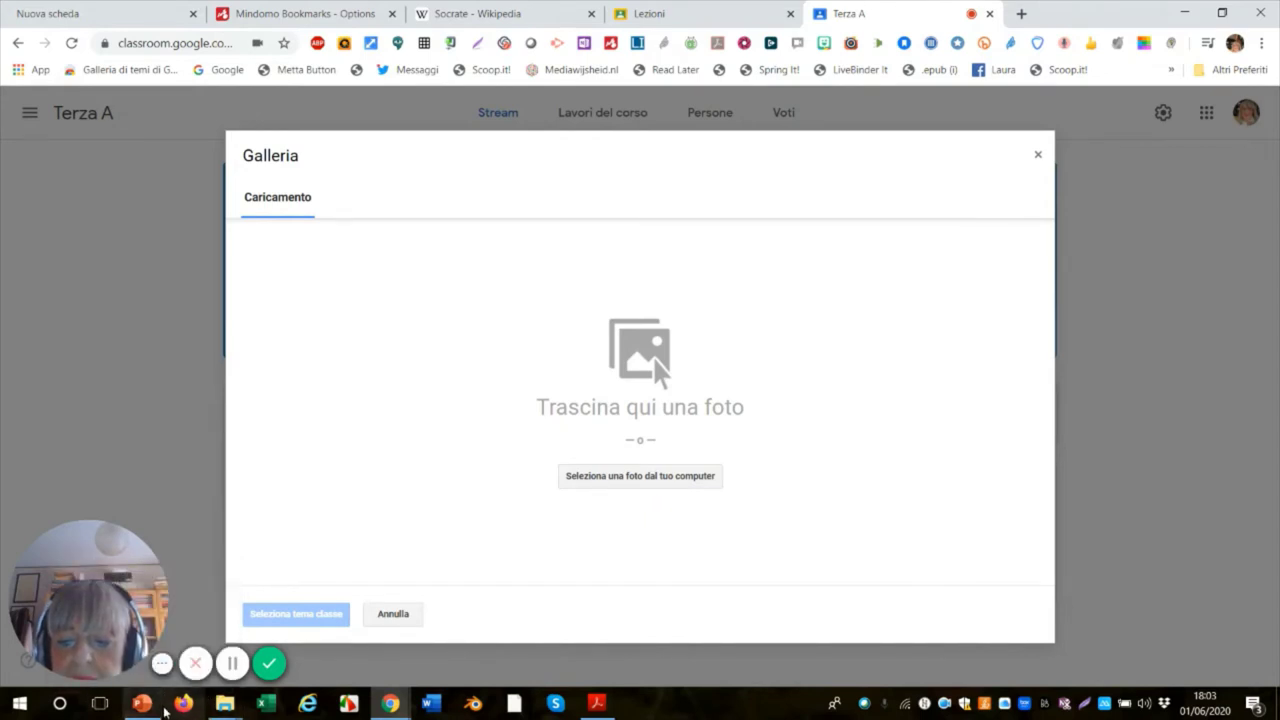
{"action": "mouse_move", "coordinate": [220, 706]}
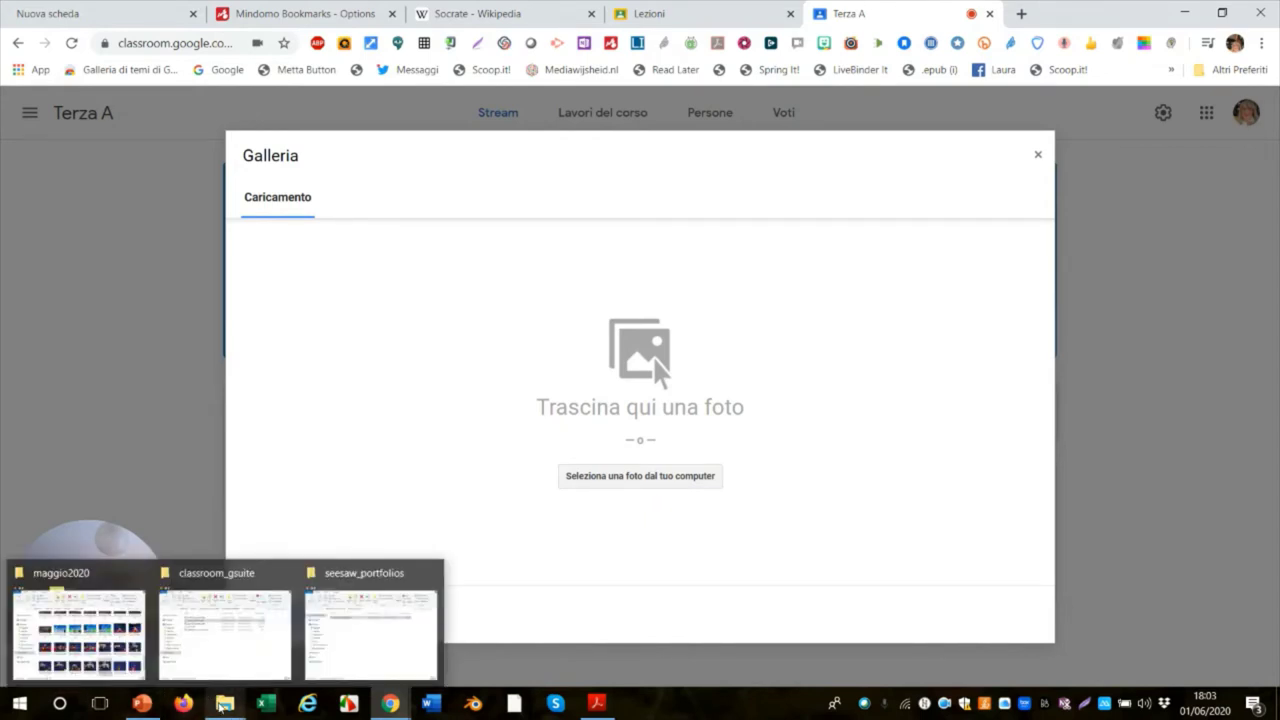
{"action": "left_click", "coordinate": [80, 630]}
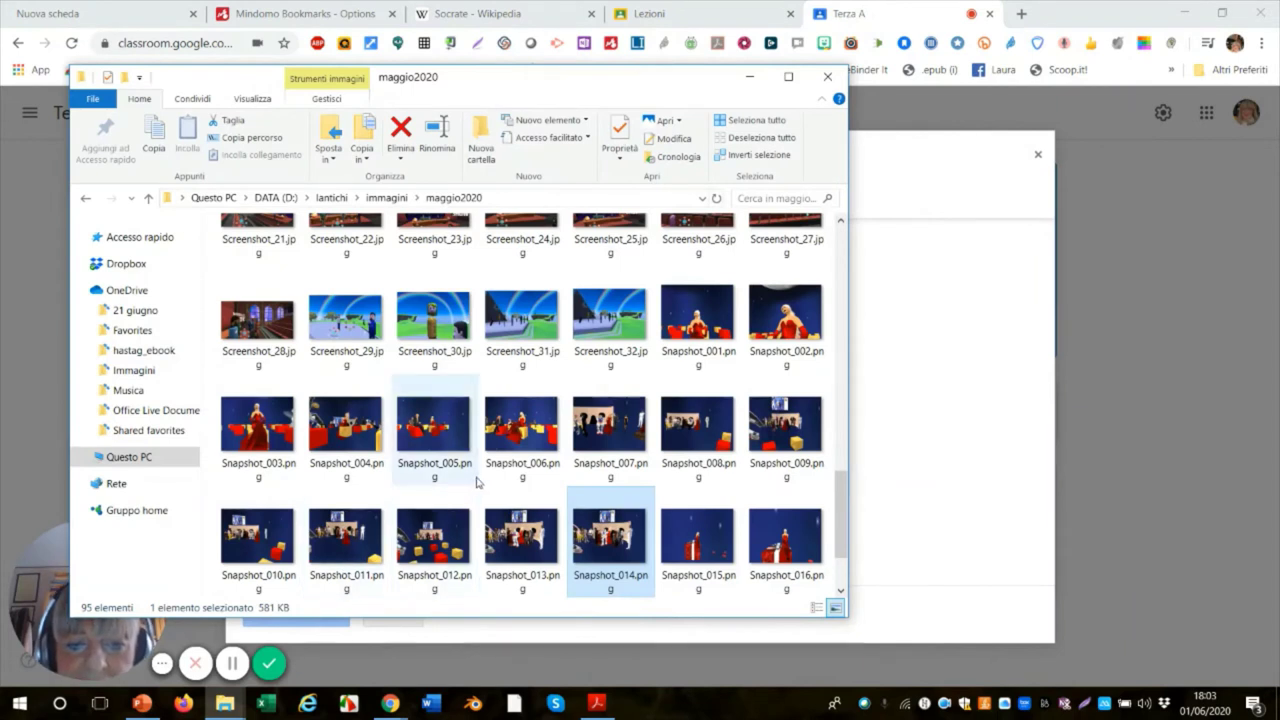
Preview Screenshot_32.jpg from the maggio2020 folder and try to upload it as the class theme photo
{"action": "left_click", "coordinate": [433, 330]}
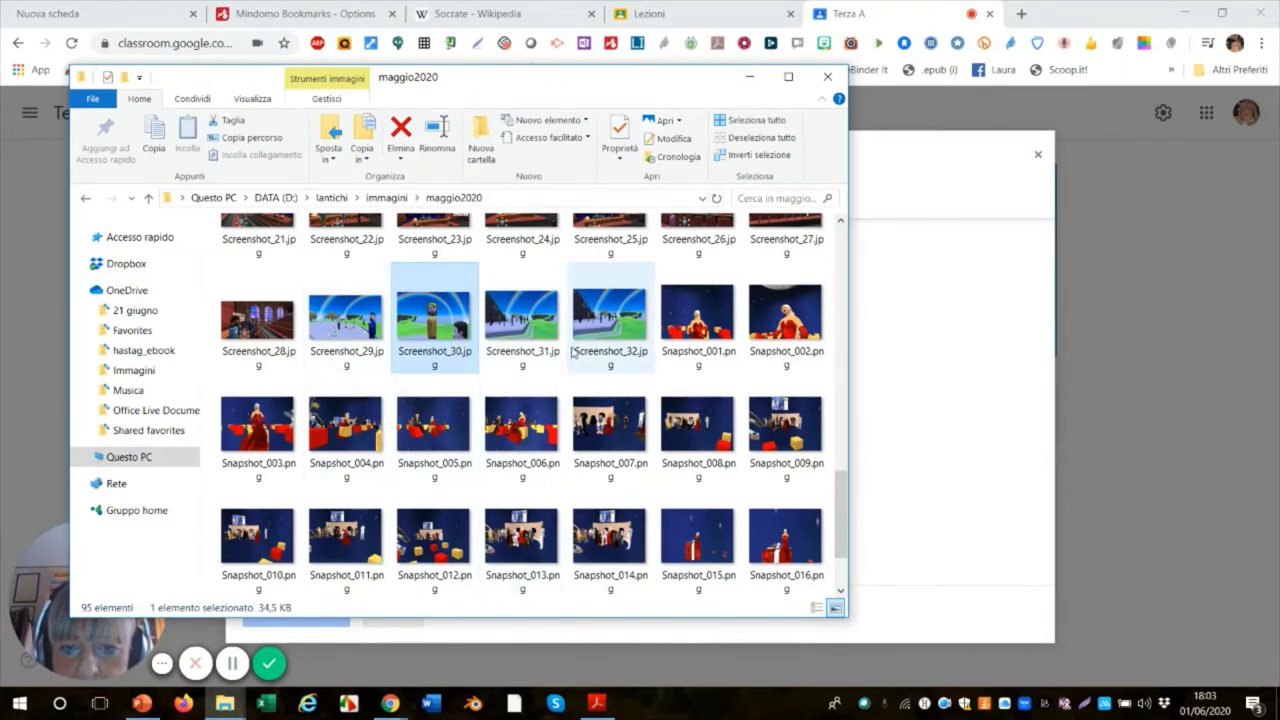
{"action": "left_click", "coordinate": [598, 330]}
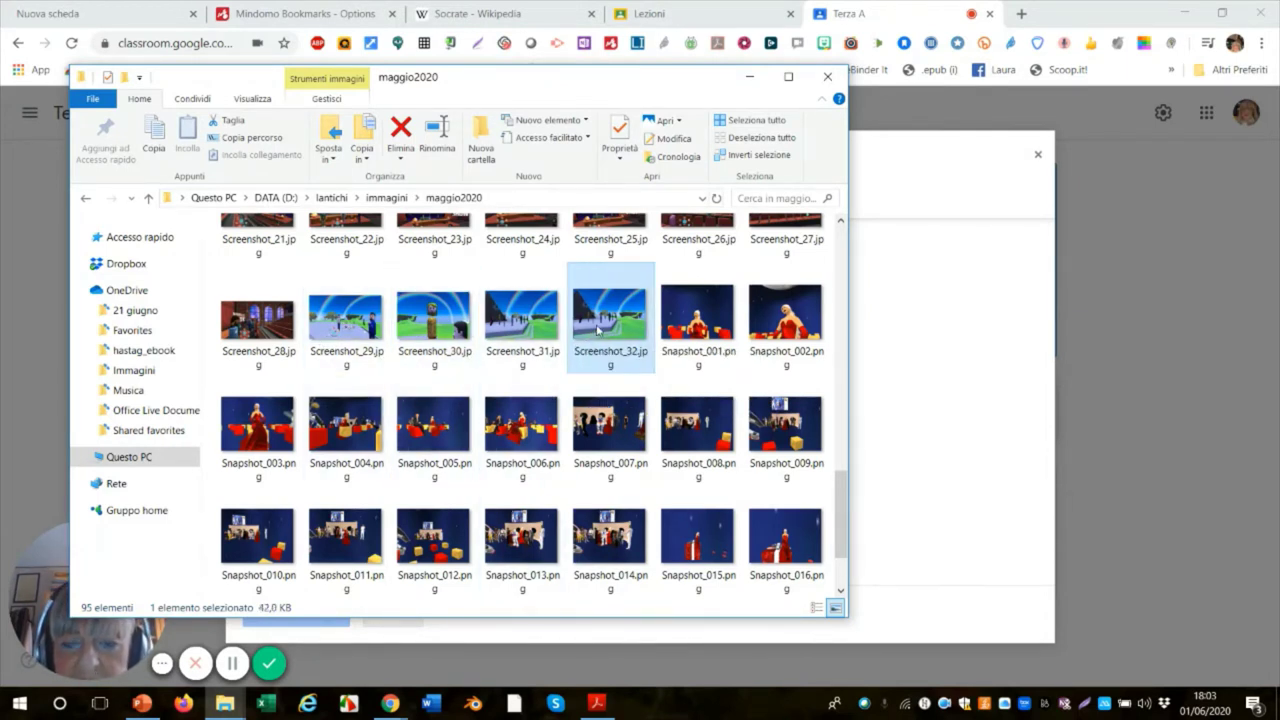
{"action": "double_click", "coordinate": [598, 330]}
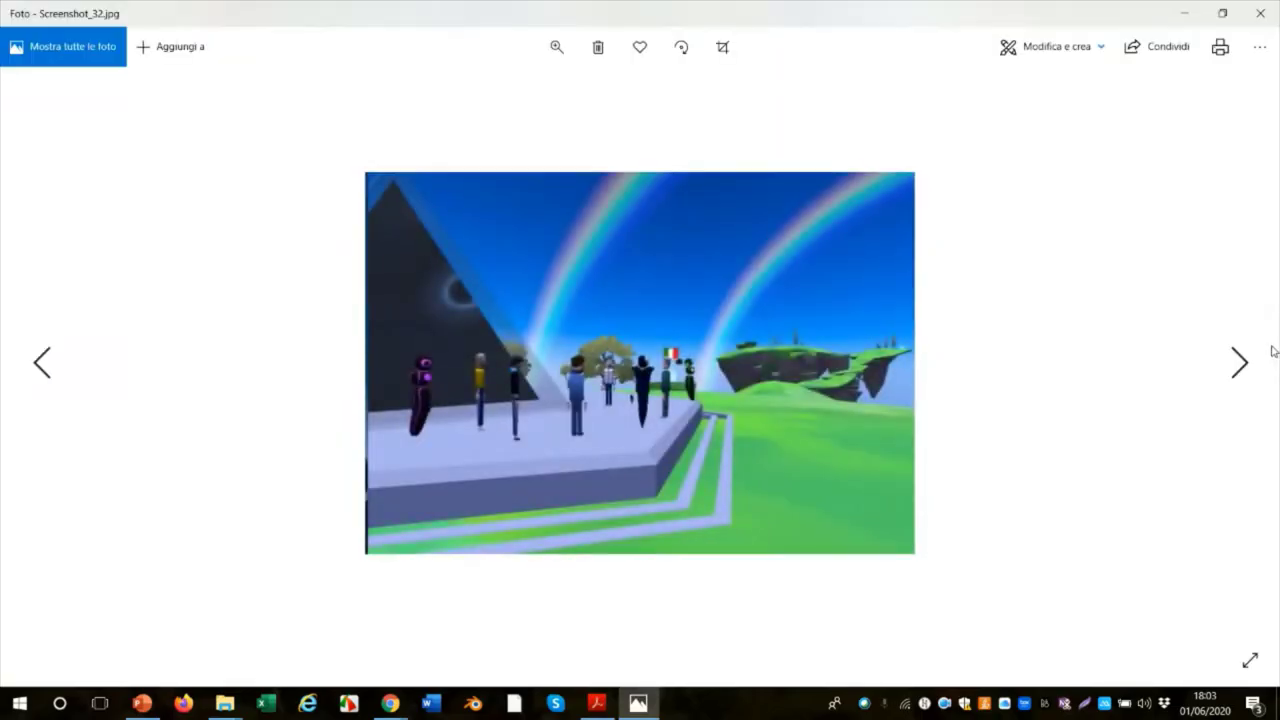
{"action": "left_click", "coordinate": [1260, 13]}
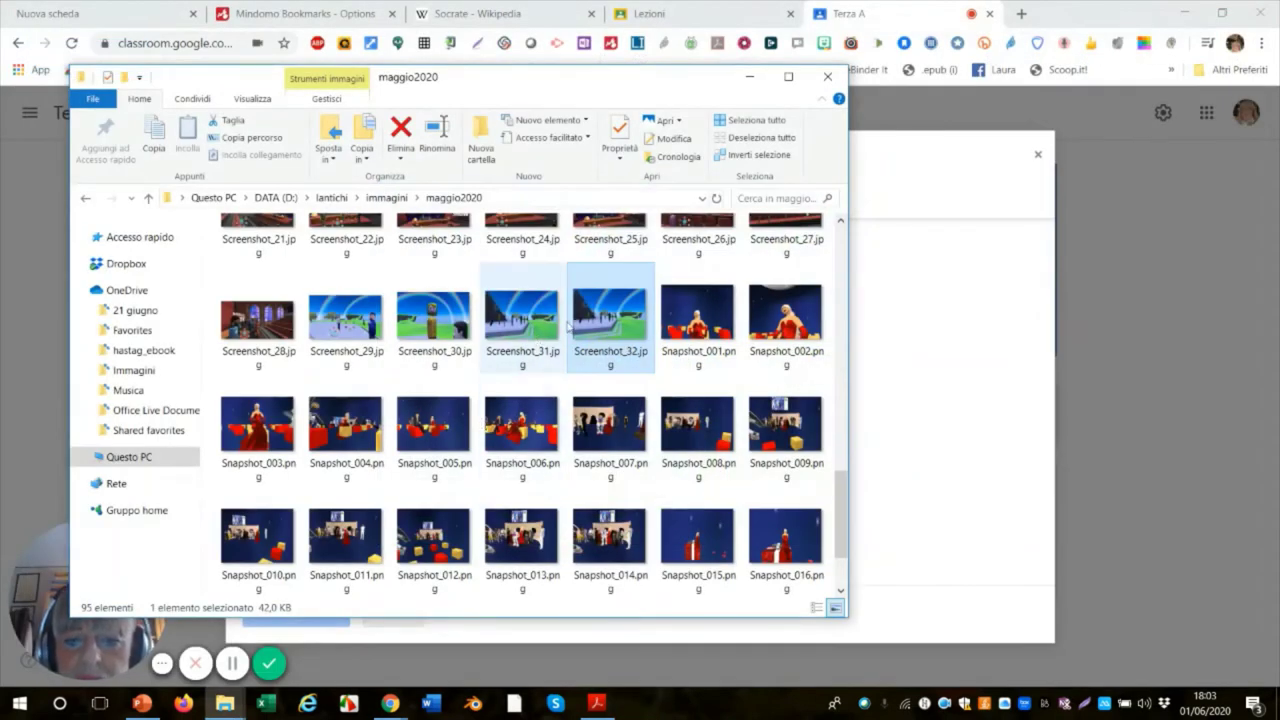
{"action": "left_click_drag", "start_coordinate": [605, 345], "coordinate": [906, 451]}
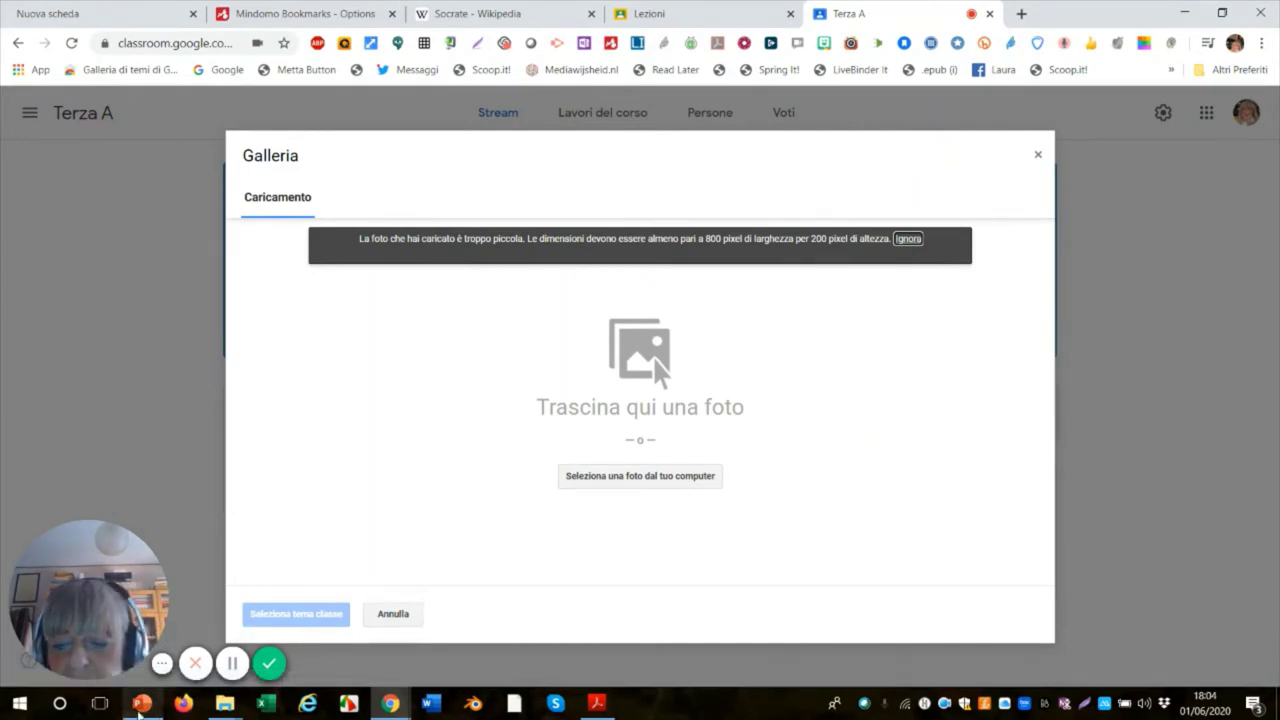
Return to the maggio2020 folder and upload Snapshot_003.png as the photo for the class theme
{"action": "mouse_move", "coordinate": [139, 712]}
{"action": "mouse_move", "coordinate": [224, 703]}
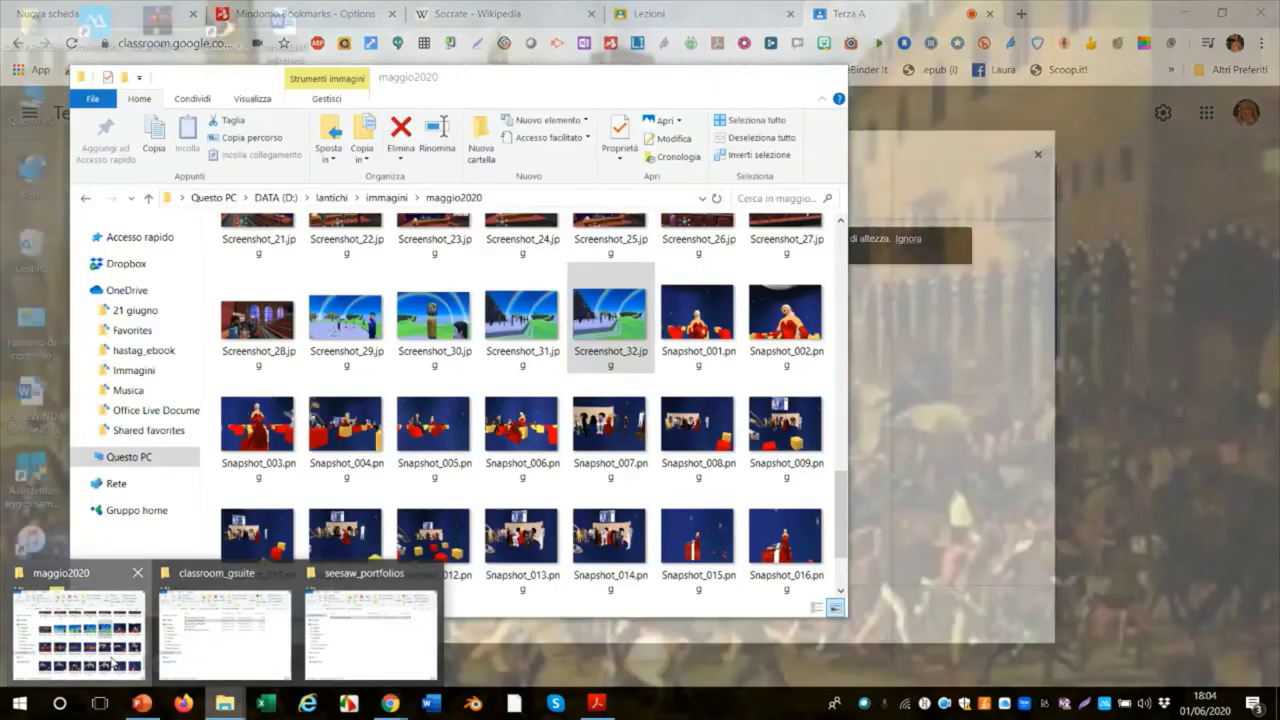
{"action": "left_click", "coordinate": [113, 662]}
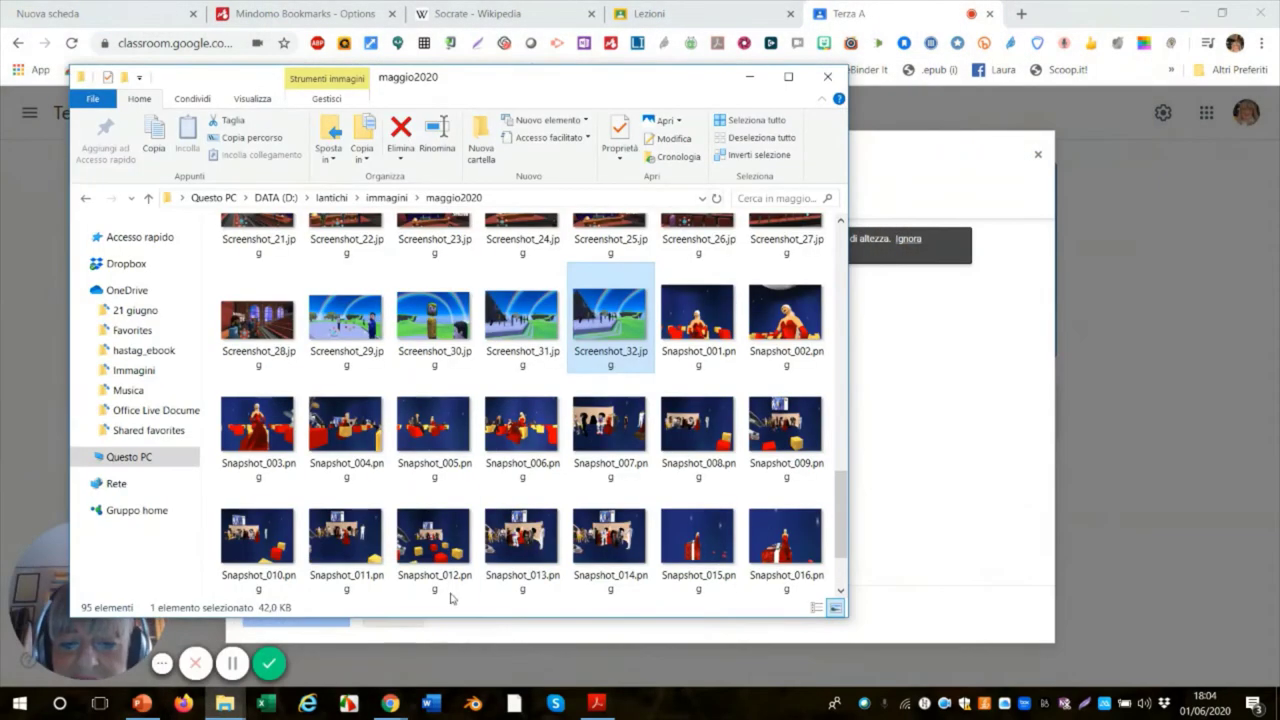
{"action": "left_click", "coordinate": [247, 438]}
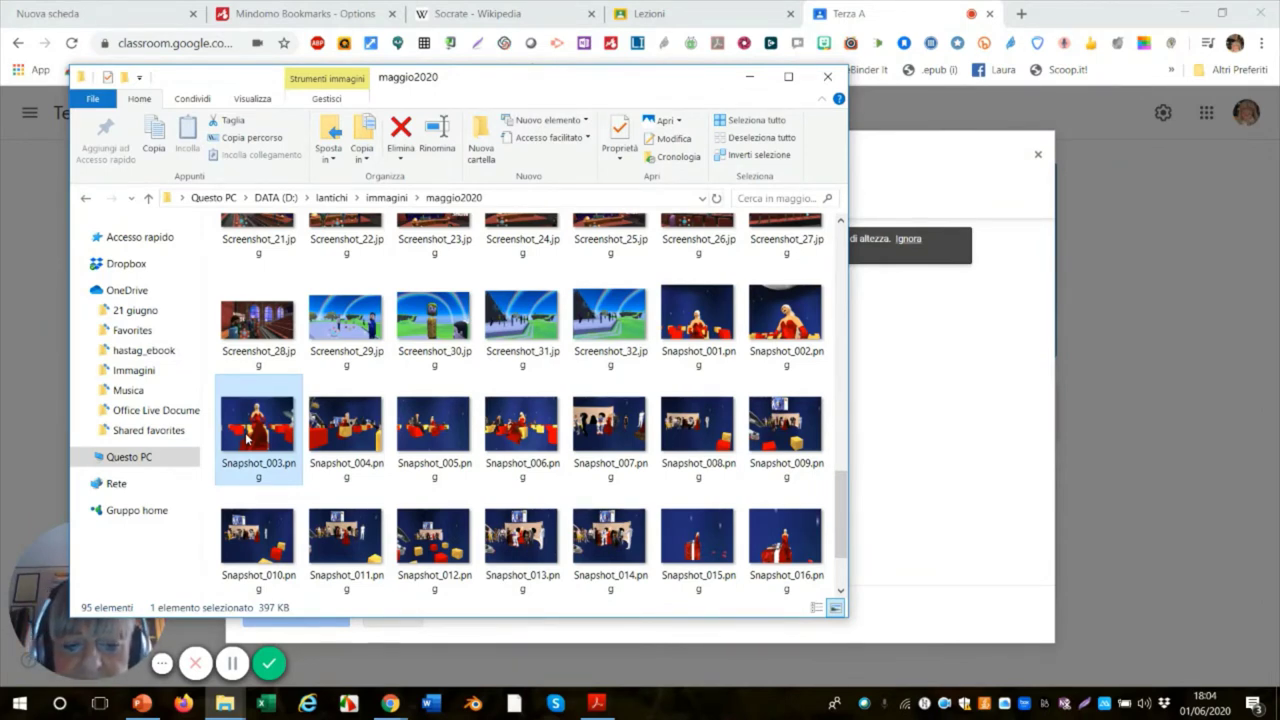
{"action": "left_click_drag", "start_coordinate": [247, 438], "coordinate": [909, 466]}
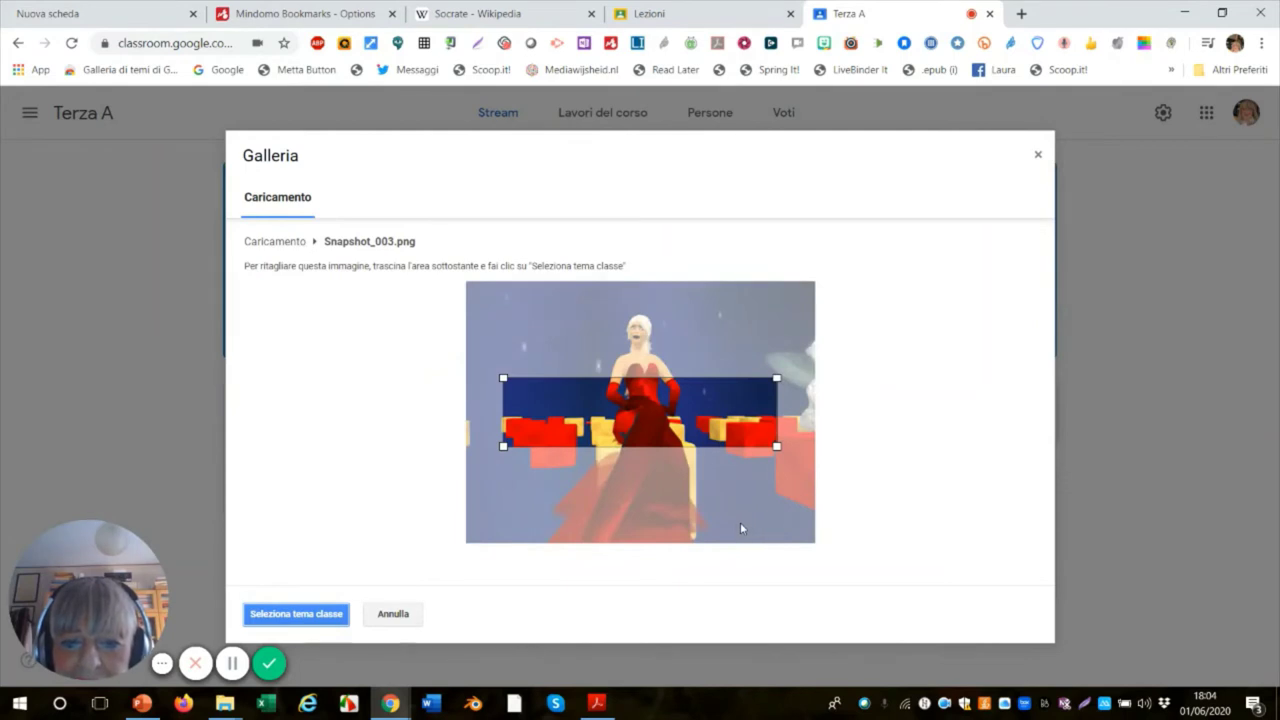
Move the crop area of Snapshot_003.png up over the figure's head and shoulders and set it as the class theme
{"action": "left_click_drag", "start_coordinate": [673, 387], "coordinate": [563, 318]}
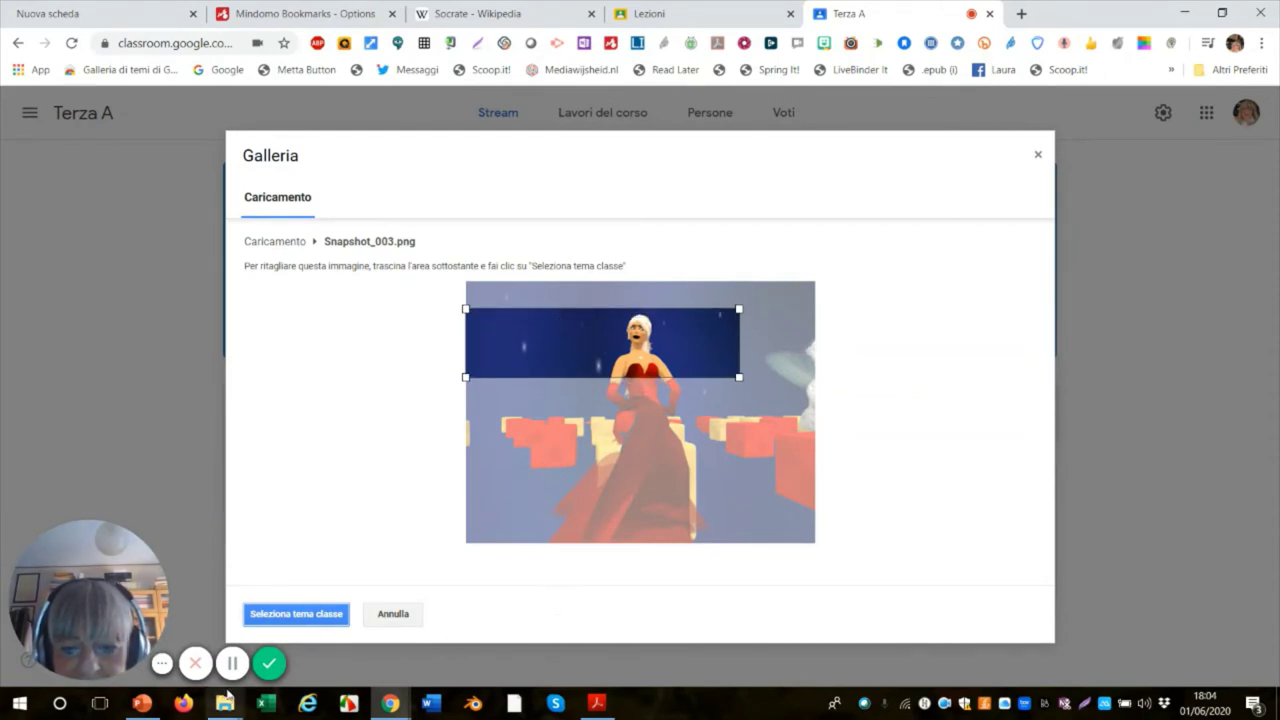
{"action": "left_click", "coordinate": [296, 614]}
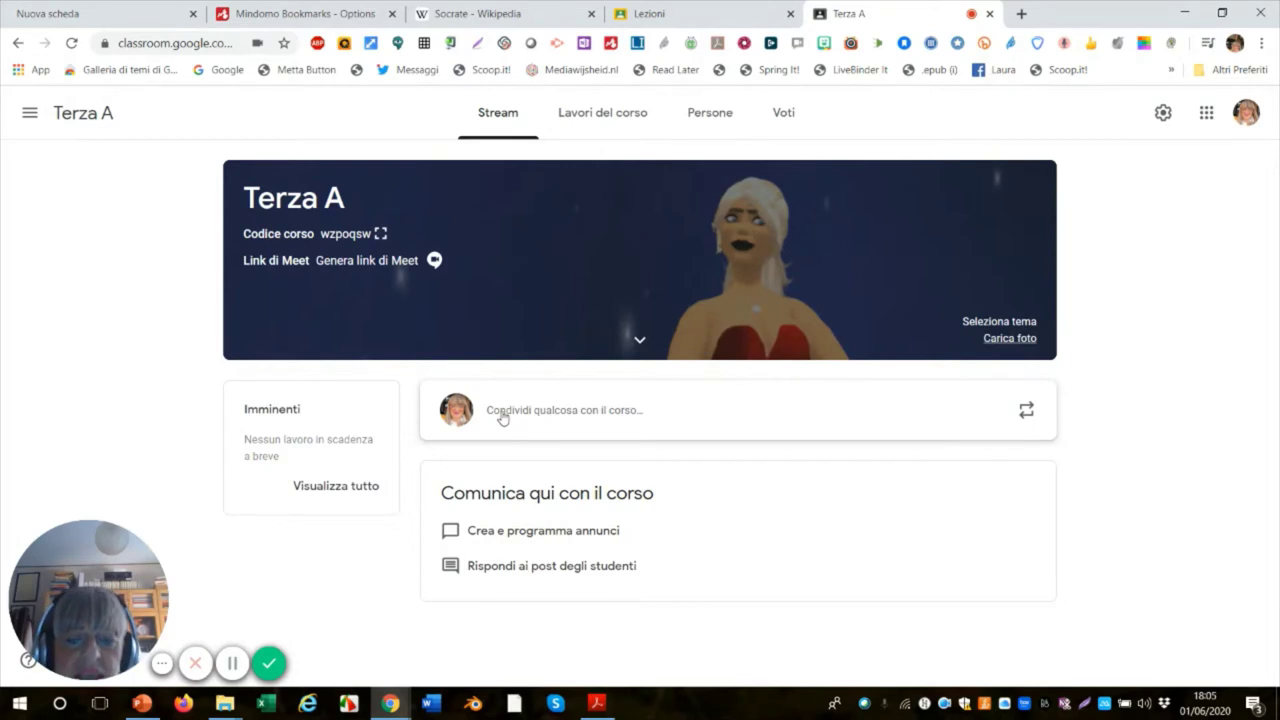
Start a new announcement in the Terza A stream and look over its course and student recipient options
{"action": "left_click", "coordinate": [503, 418]}
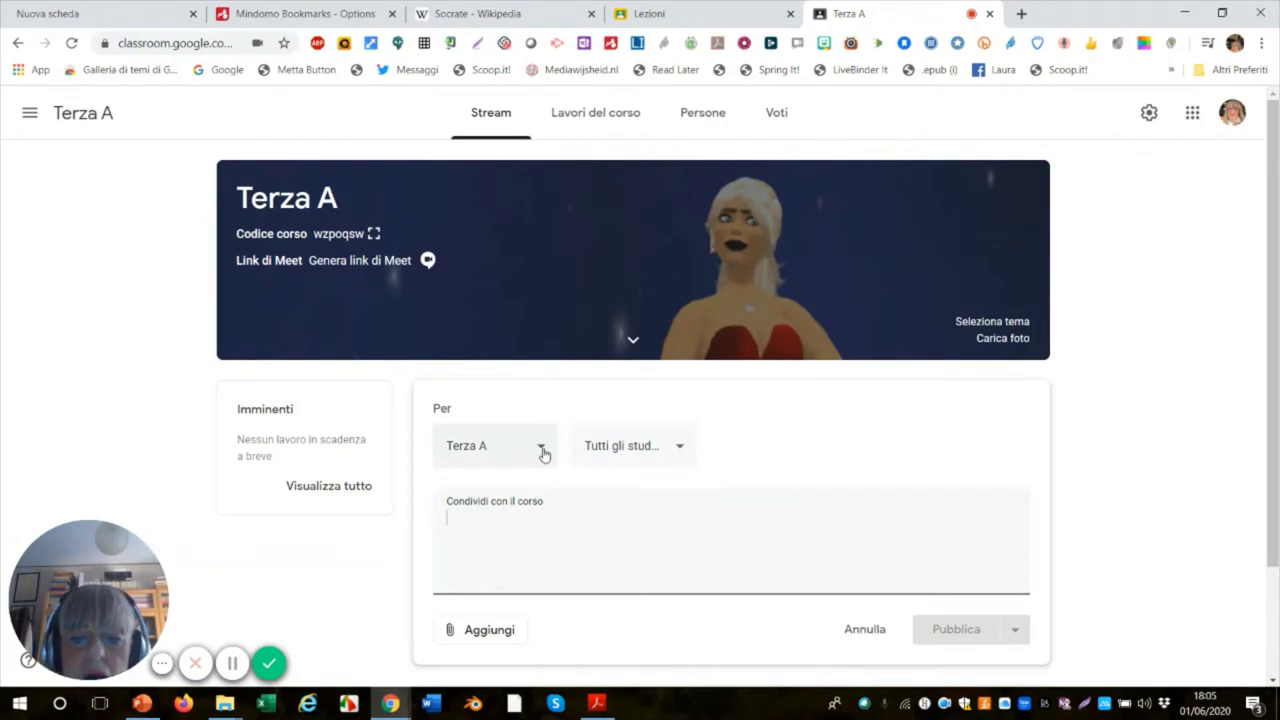
{"action": "left_click", "coordinate": [542, 451]}
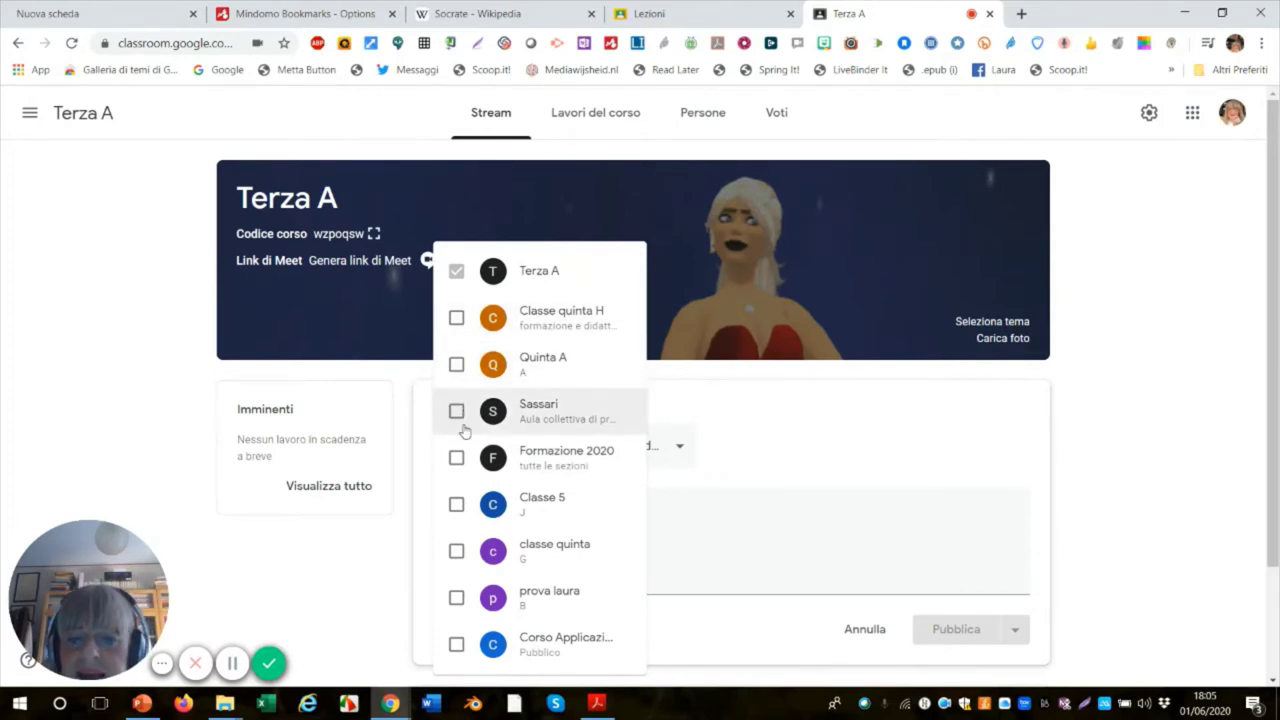
{"action": "left_click", "coordinate": [842, 444]}
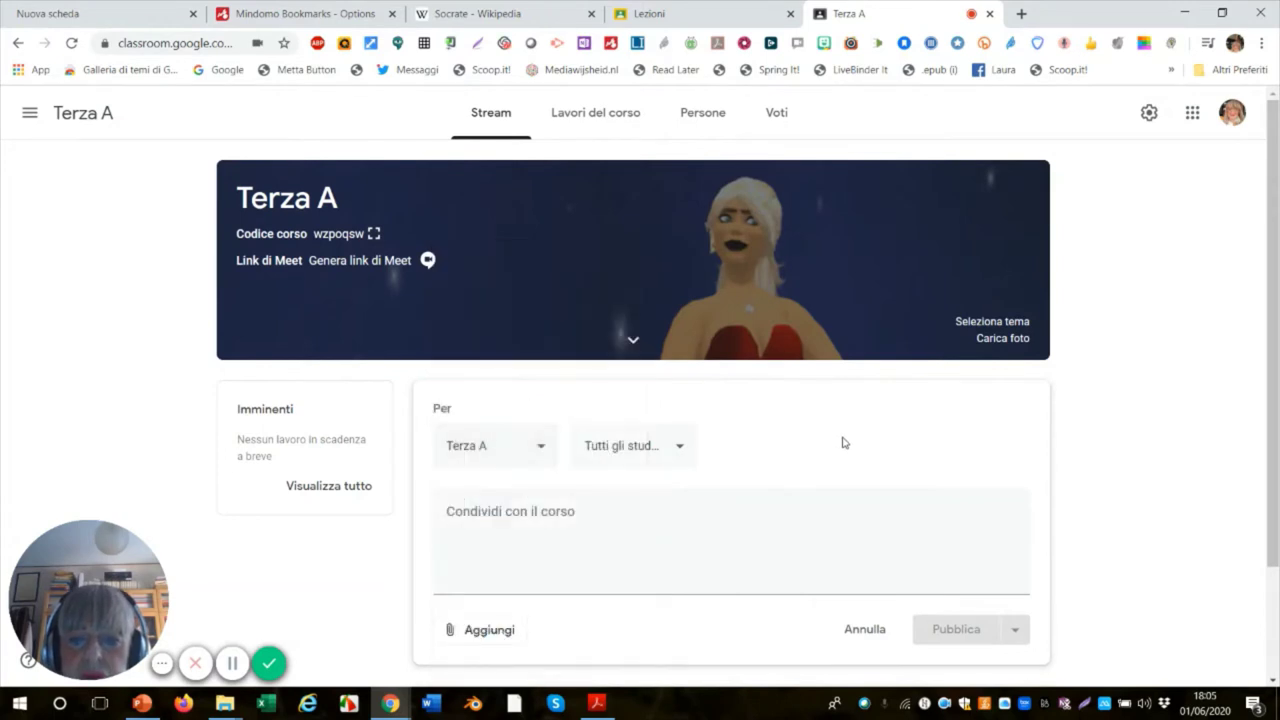
{"action": "left_click", "coordinate": [680, 450]}
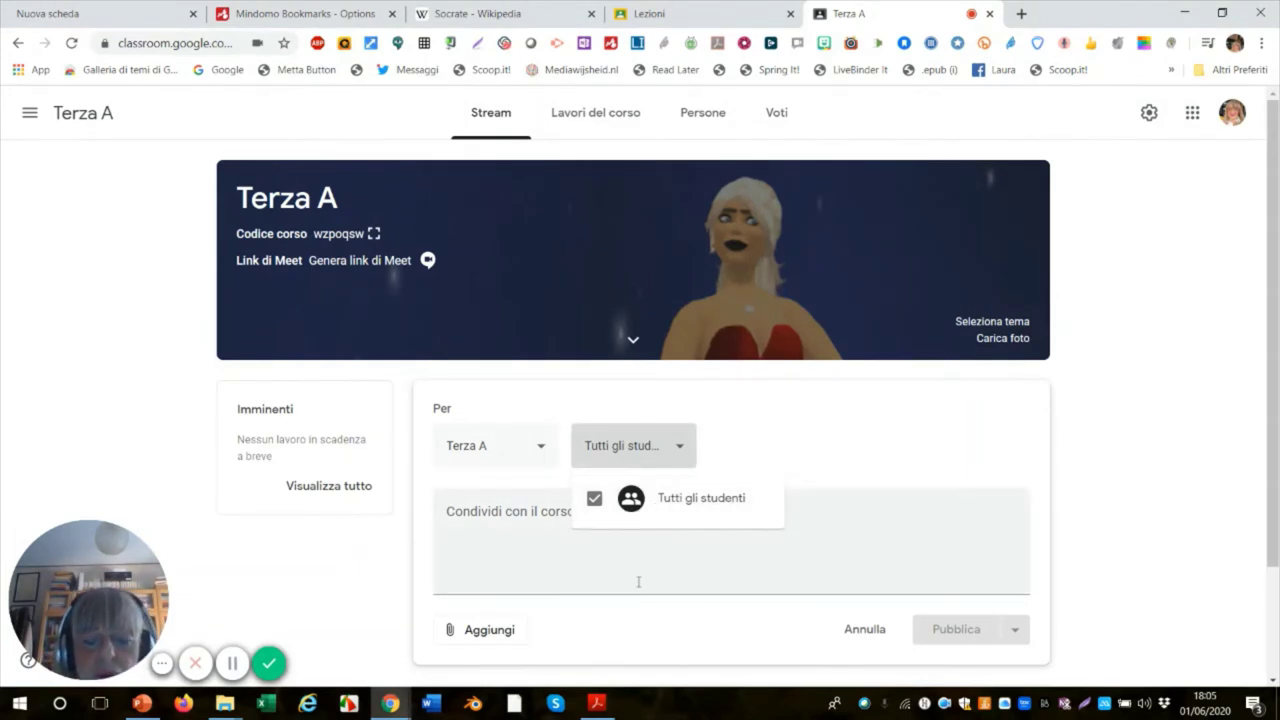
{"action": "left_click", "coordinate": [738, 447]}
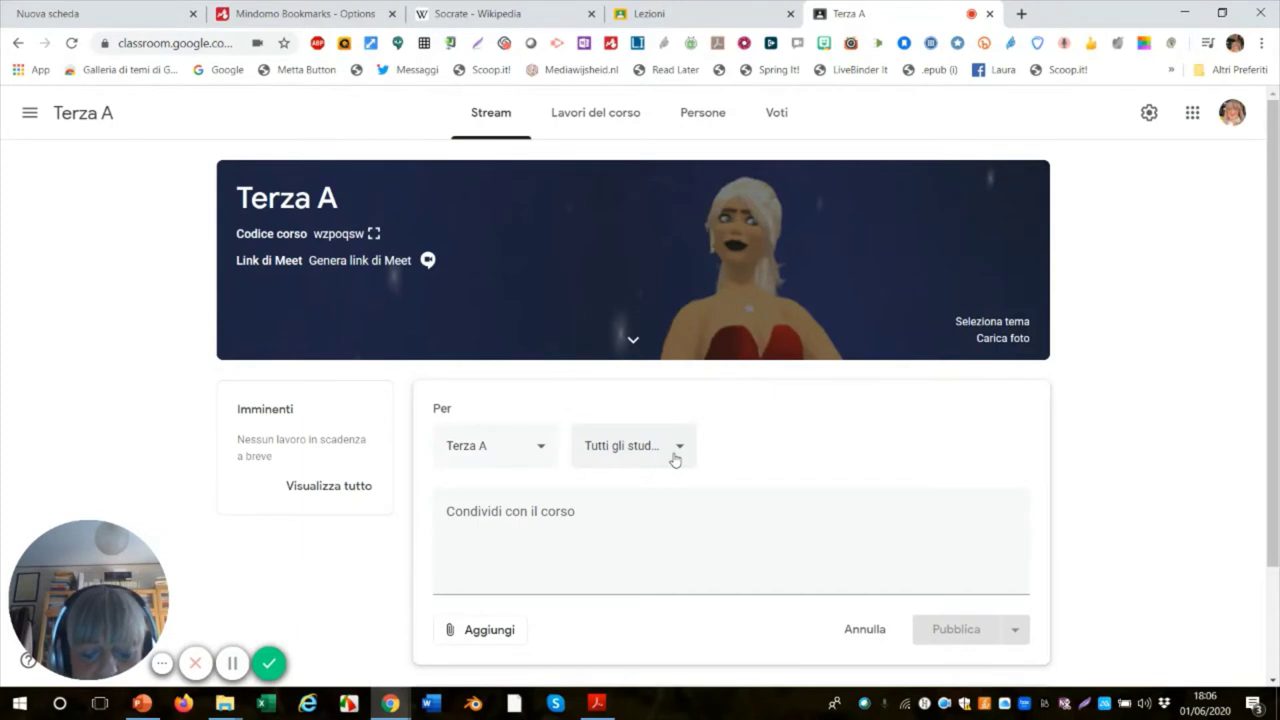
Write the announcement text "Benvenute e Benvenuti nel corso della classe."
{"action": "left_click", "coordinate": [510, 519]}
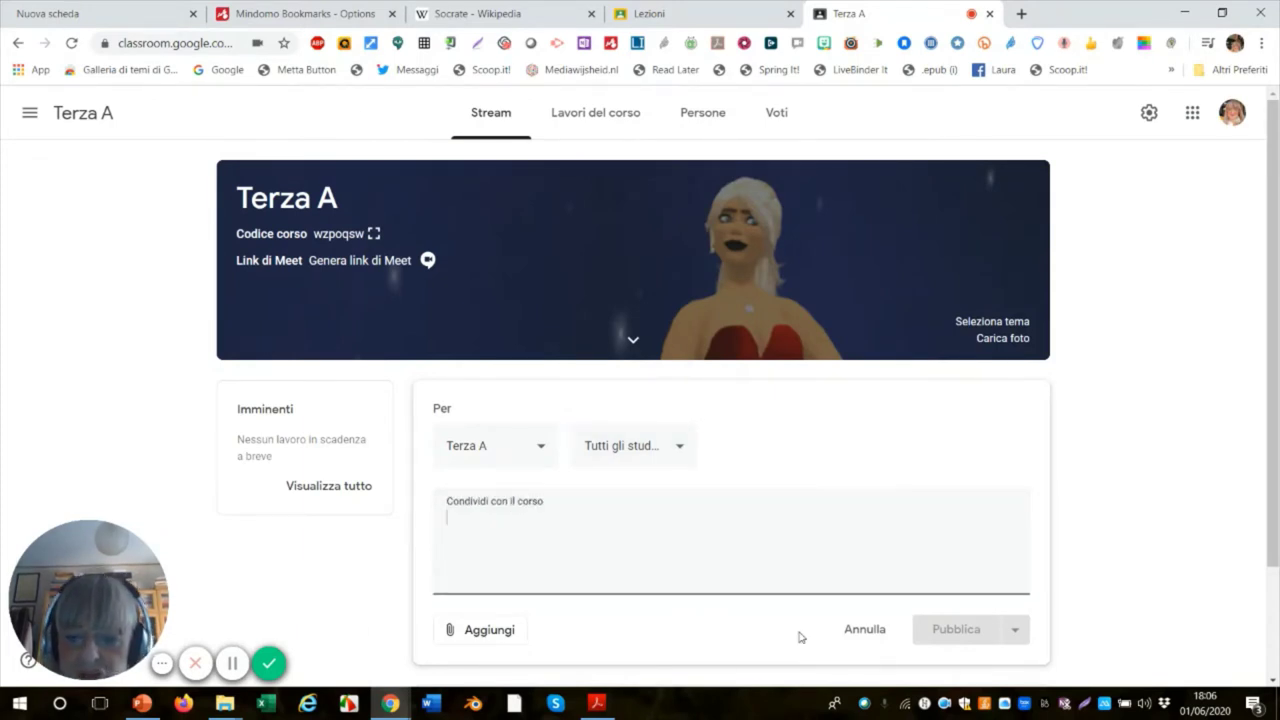
{"action": "type", "text": "B"}
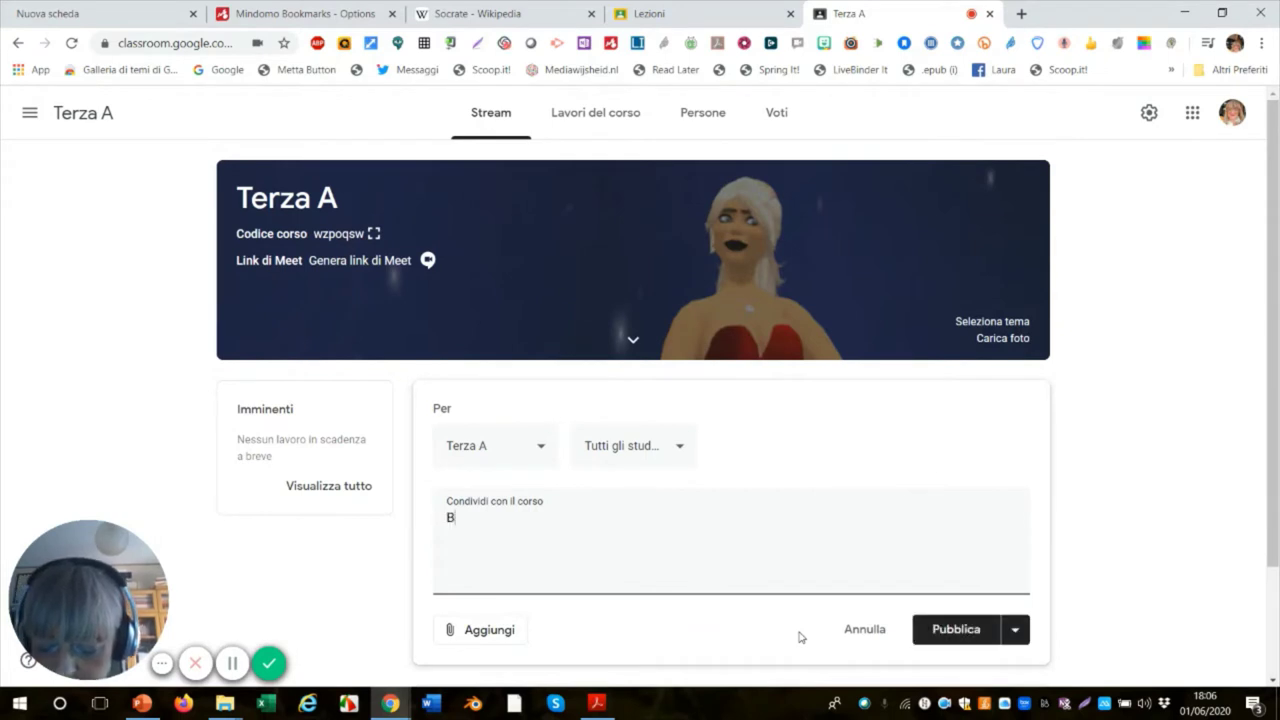
{"action": "type", "text": "enve"}
{"action": "type", "text": "nute"}
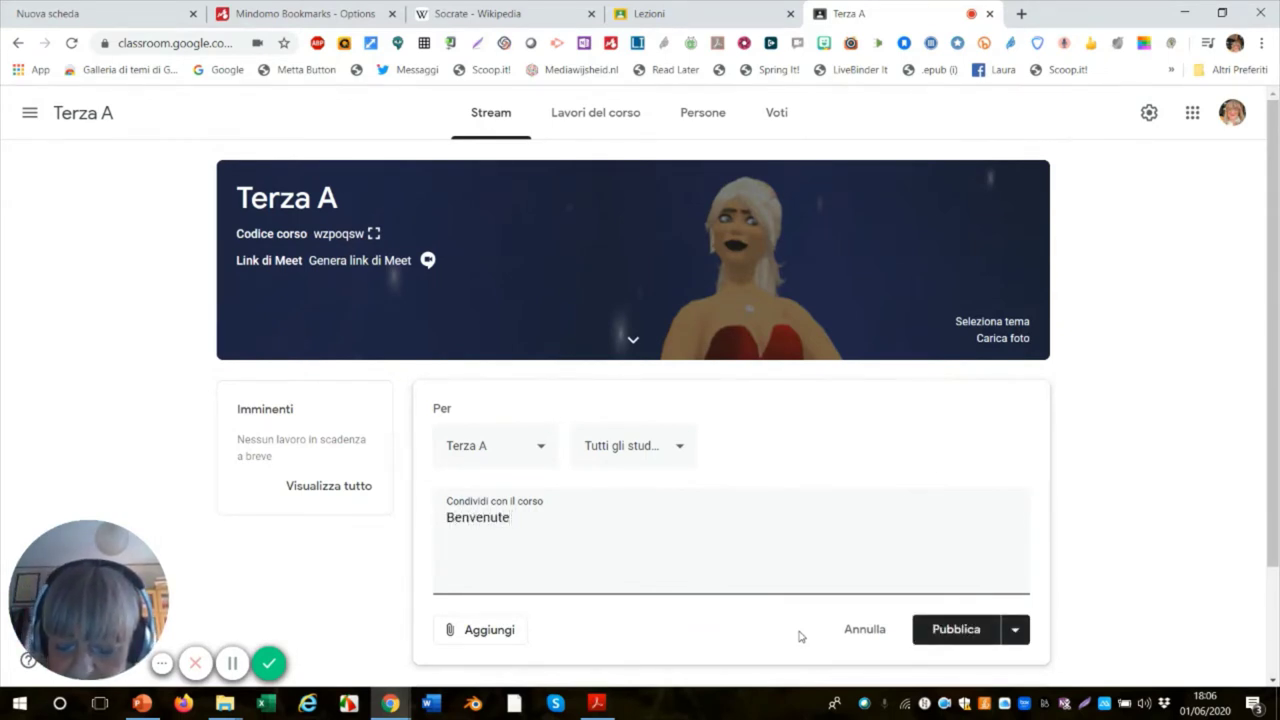
{"action": "type", "text": " e"}
{"action": "type", "text": " Benven"}
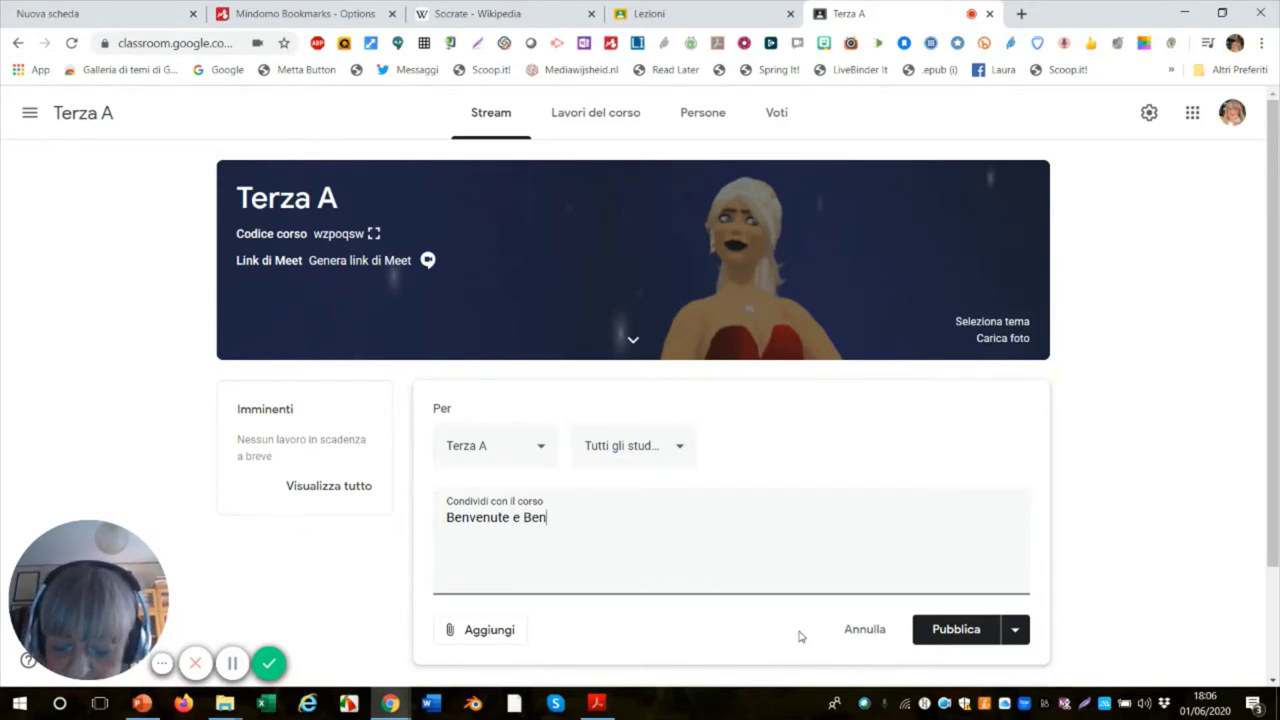
{"action": "type", "text": "ut"}
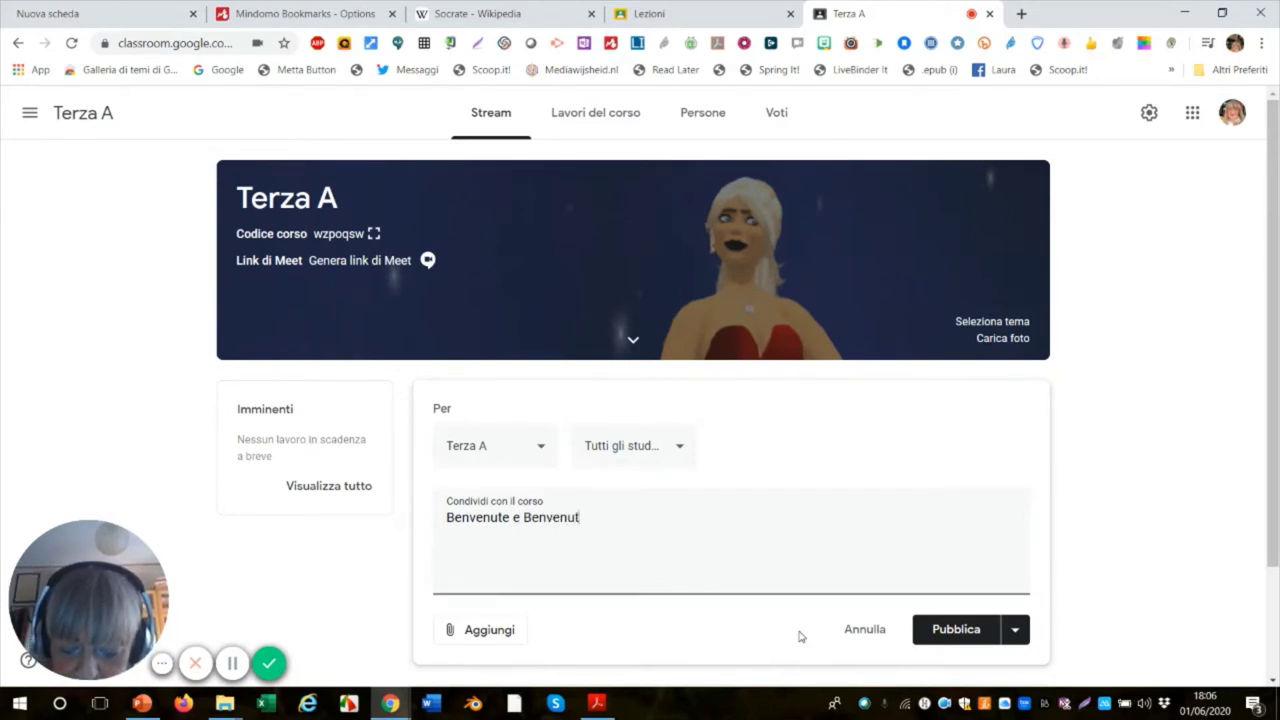
{"action": "type", "text": "i nel "}
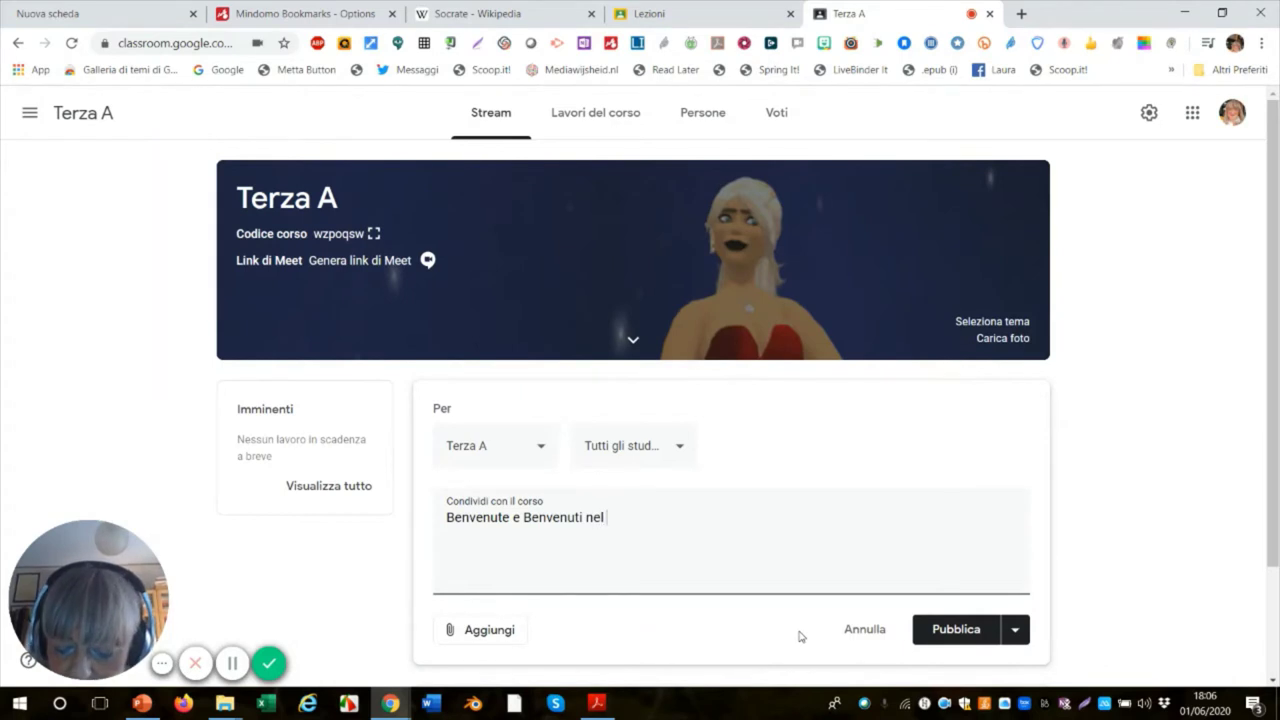
{"action": "type", "text": "corso"}
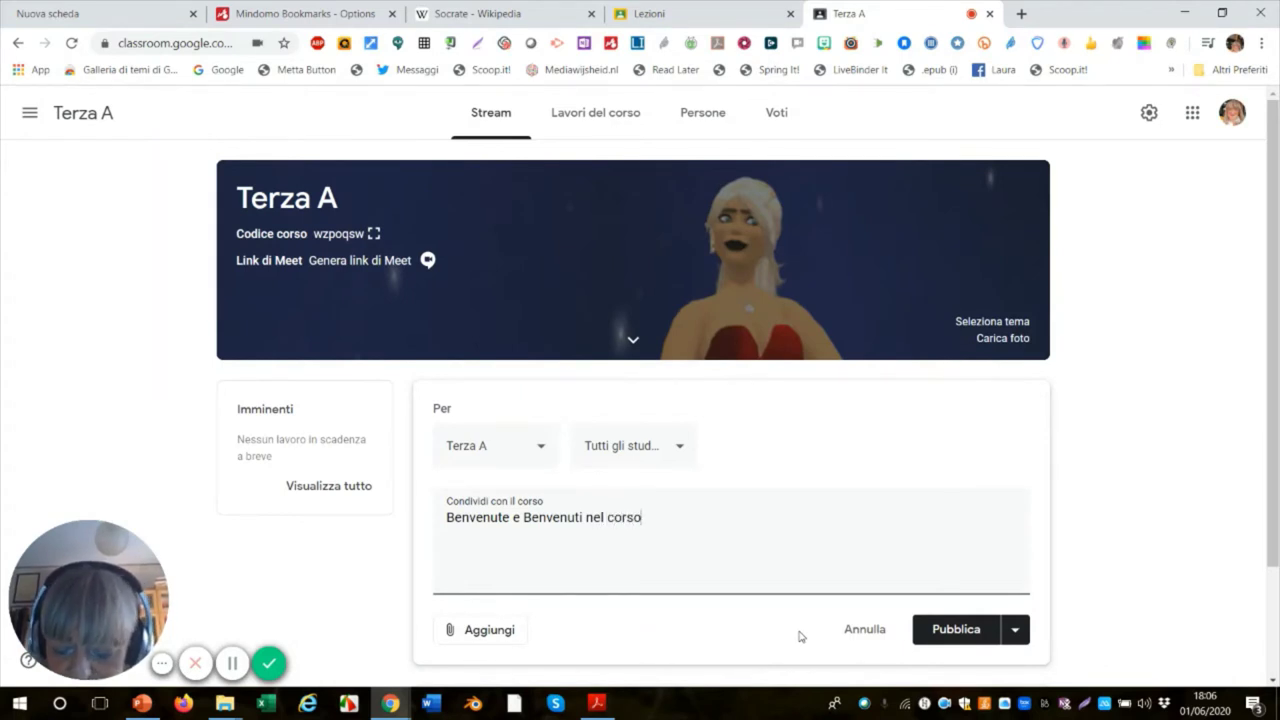
{"action": "type", "text": " della"}
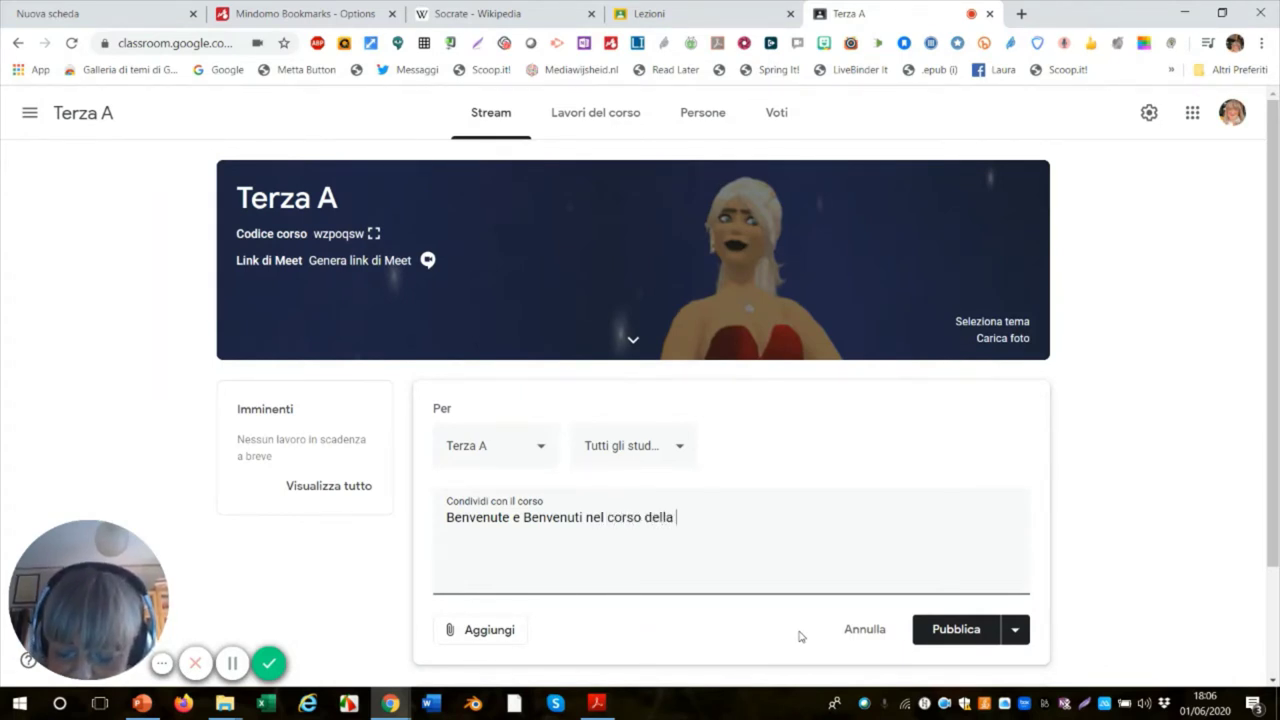
{"action": "type", "text": " classe."}
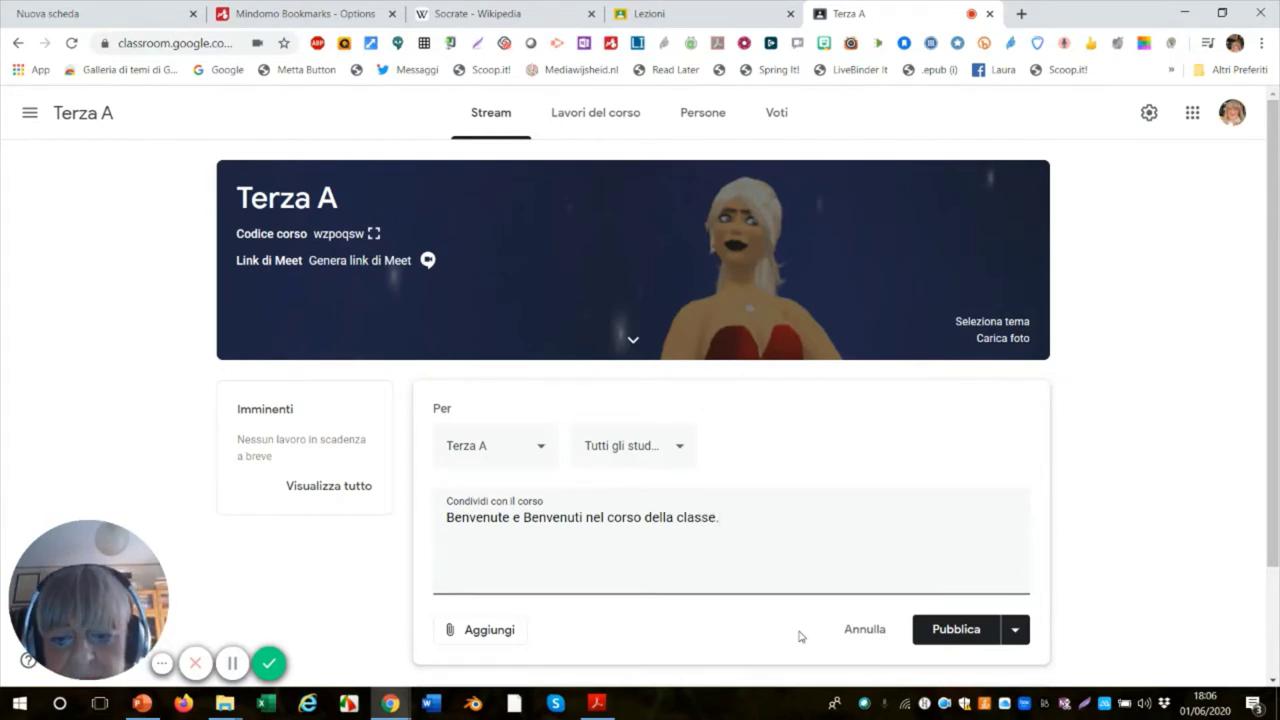
Attach the recent Google Drive document "Programma della lezione" to the announcement
{"action": "scroll", "coordinate": [670, 595], "scroll_direction": "down", "scroll_amount": 1}
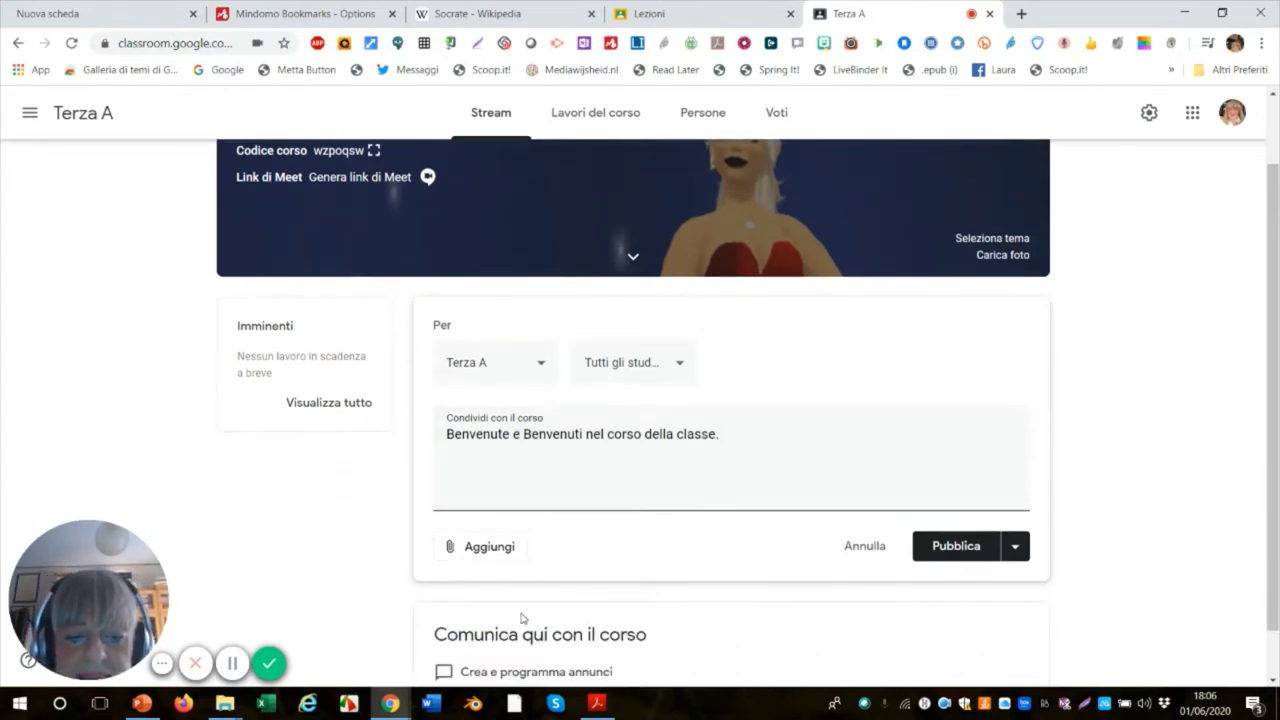
{"action": "left_click", "coordinate": [463, 550]}
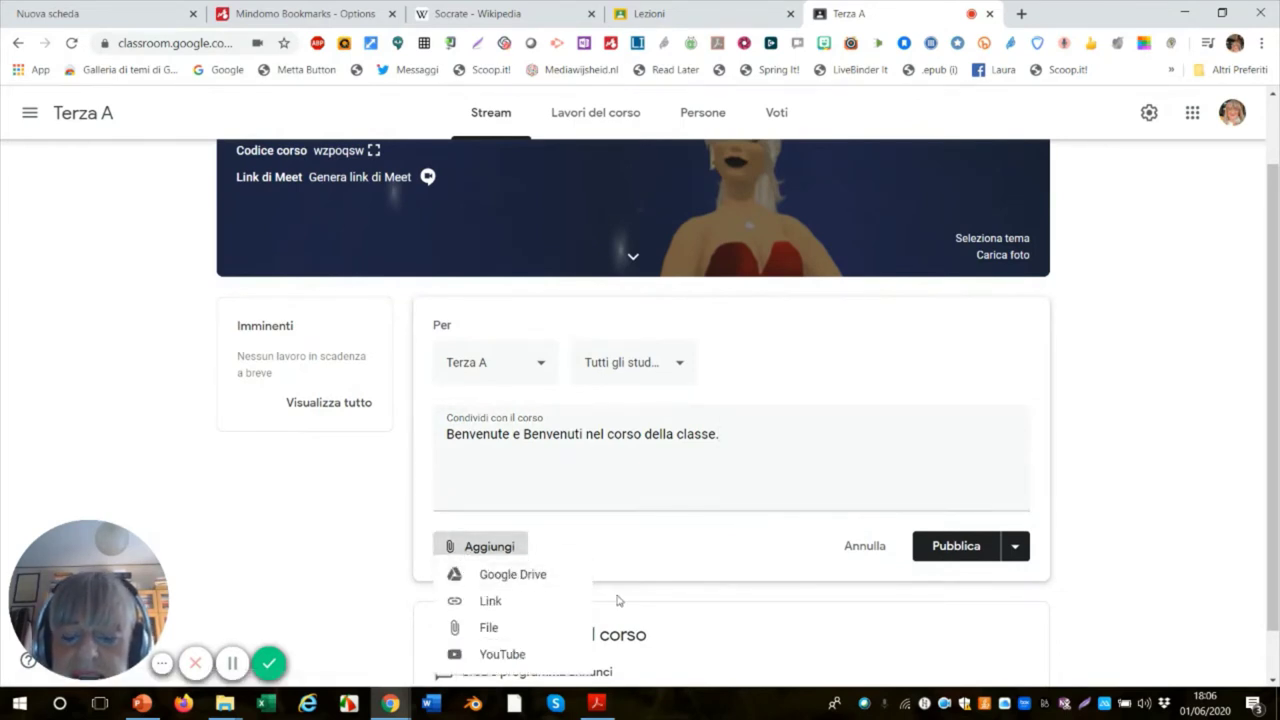
{"action": "scroll", "coordinate": [795, 614], "scroll_direction": "down", "scroll_amount": 1}
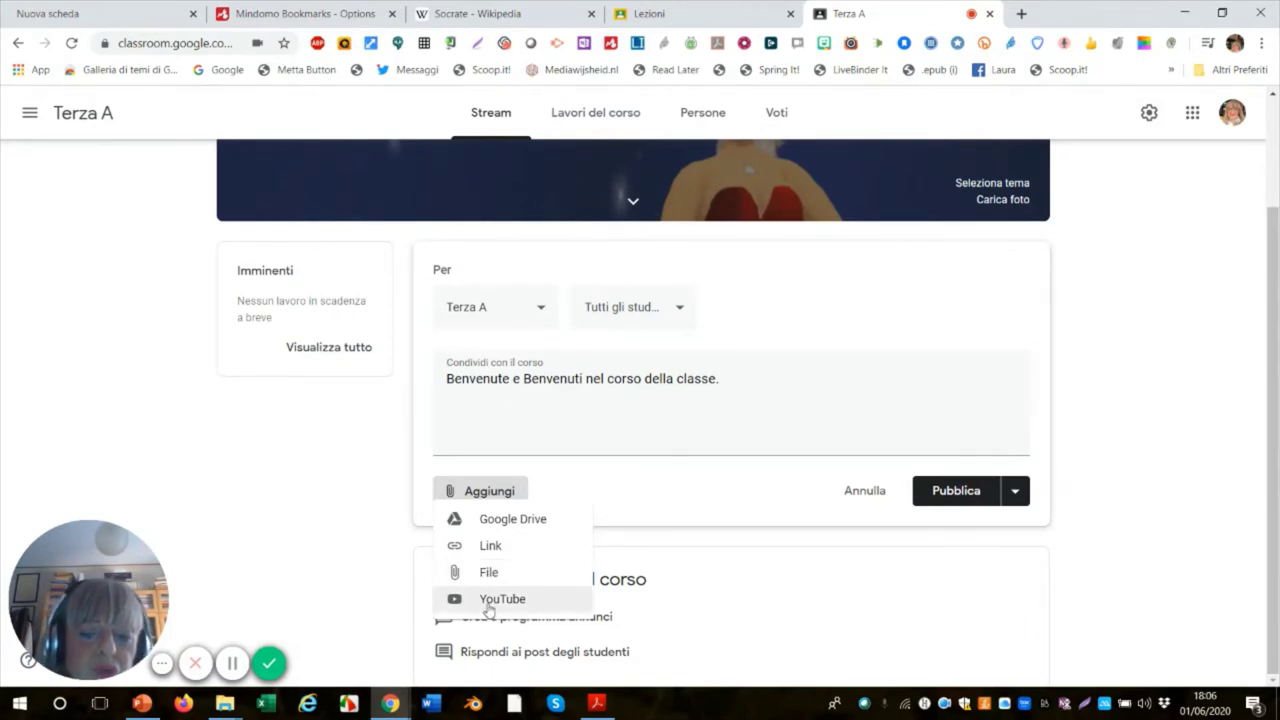
{"action": "left_click", "coordinate": [513, 520]}
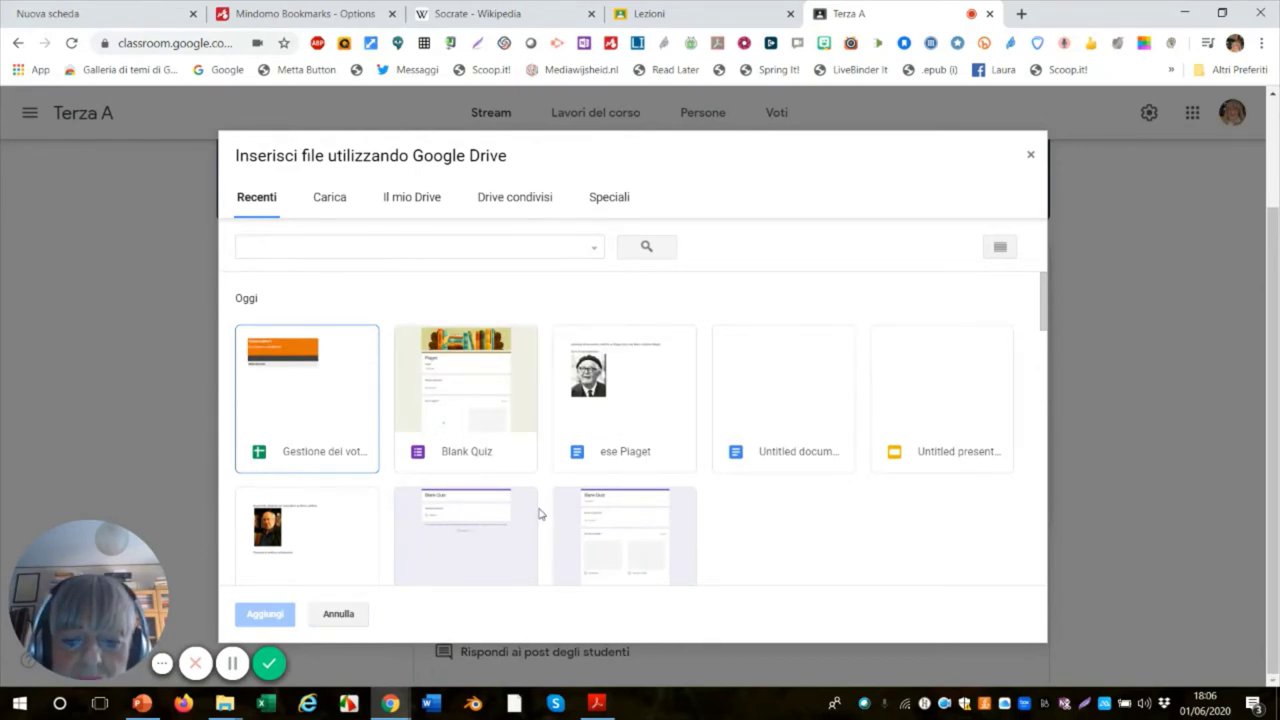
{"action": "scroll", "coordinate": [551, 506], "scroll_direction": "down", "scroll_amount": 3}
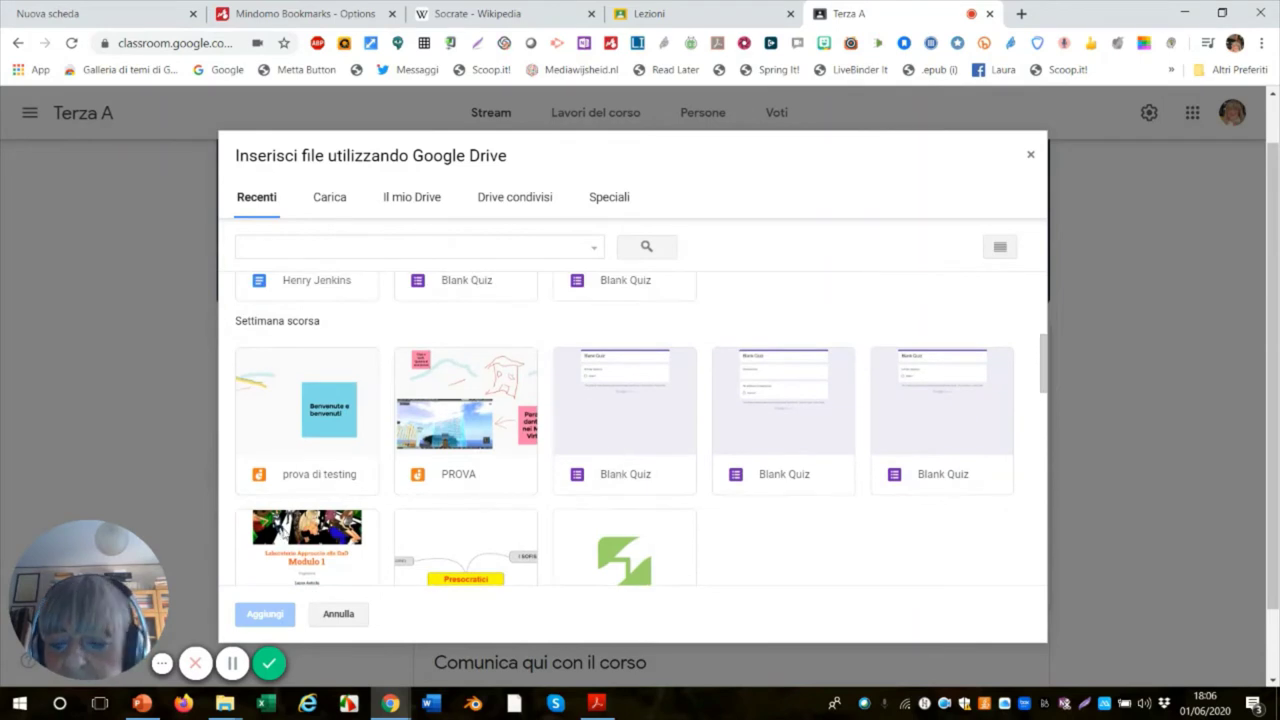
{"action": "left_click", "coordinate": [292, 540]}
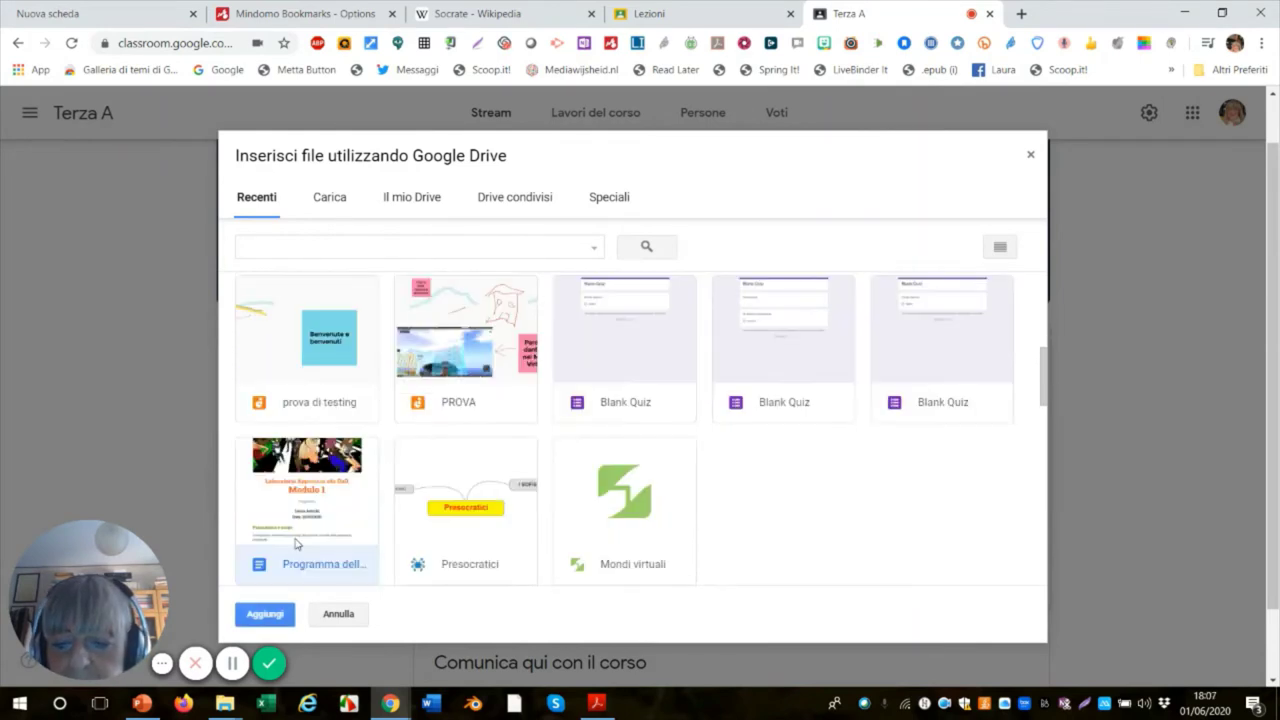
{"action": "left_click", "coordinate": [265, 614]}
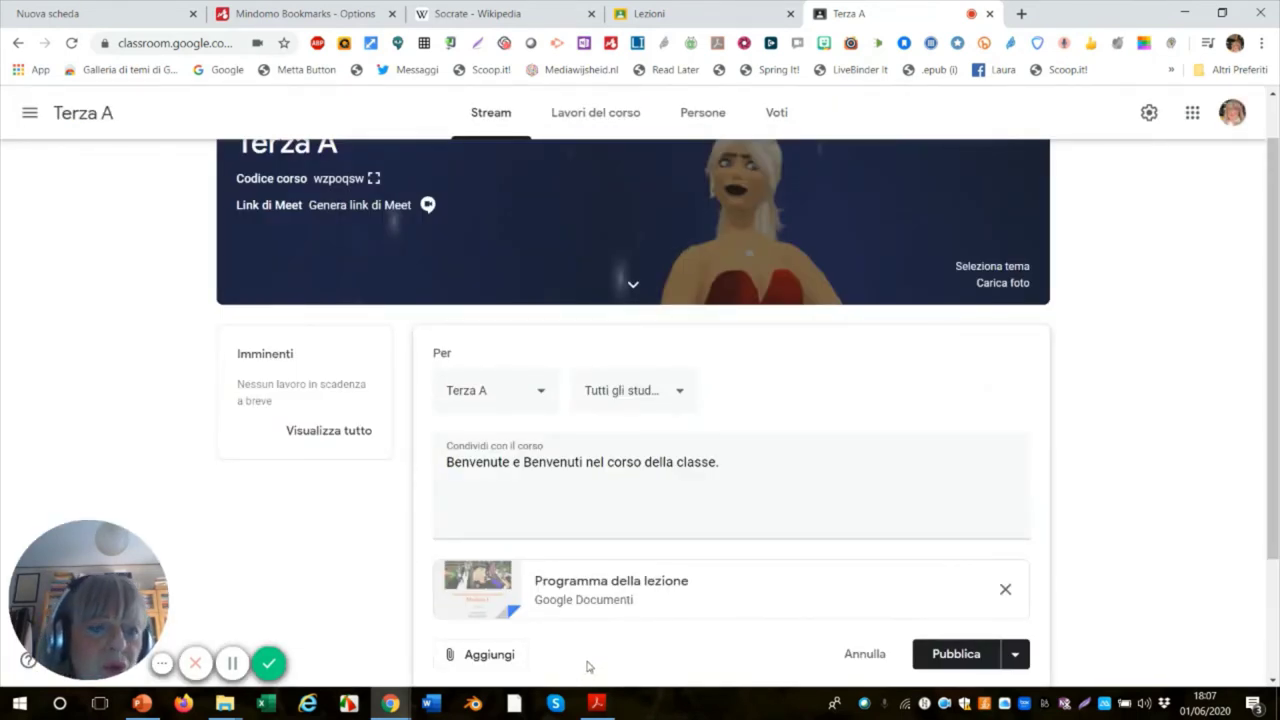
Search YouTube for "benvenute" plus the teacher's full name and attach the "Benvenute e Benvenuti" video of 17 mar 2020 to the announcement
{"action": "left_click", "coordinate": [478, 655]}
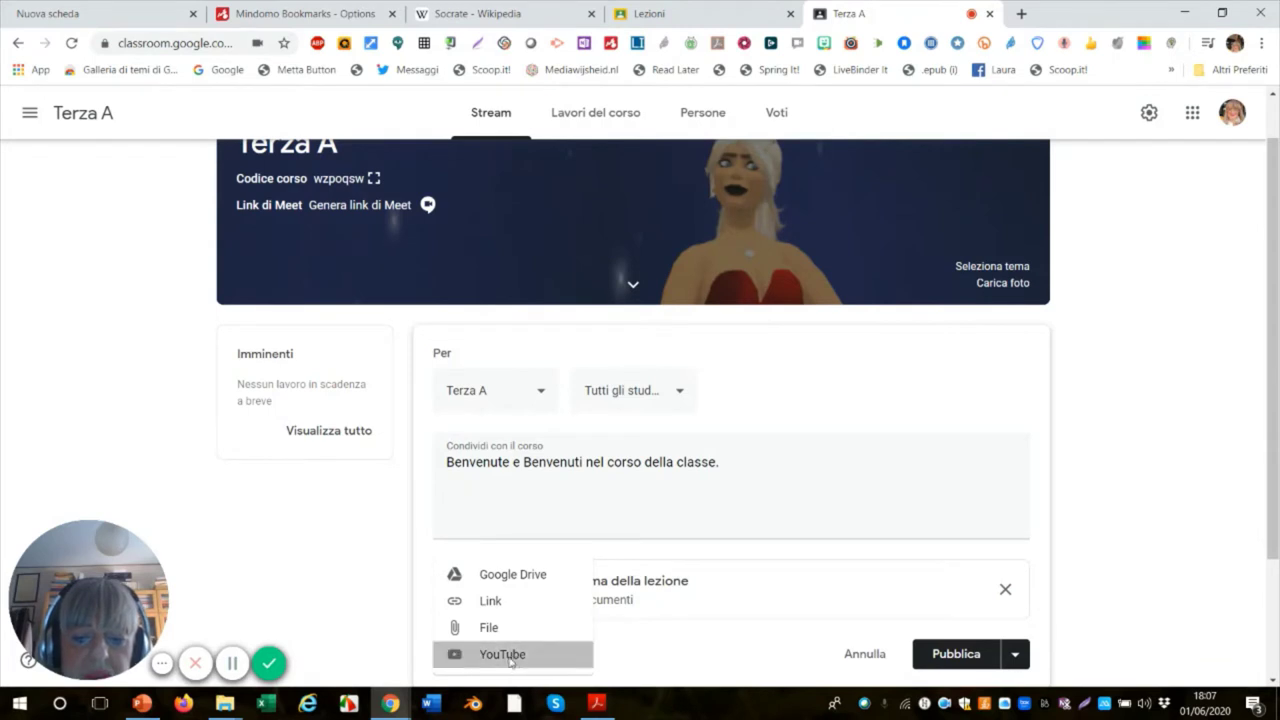
{"action": "left_click", "coordinate": [505, 655]}
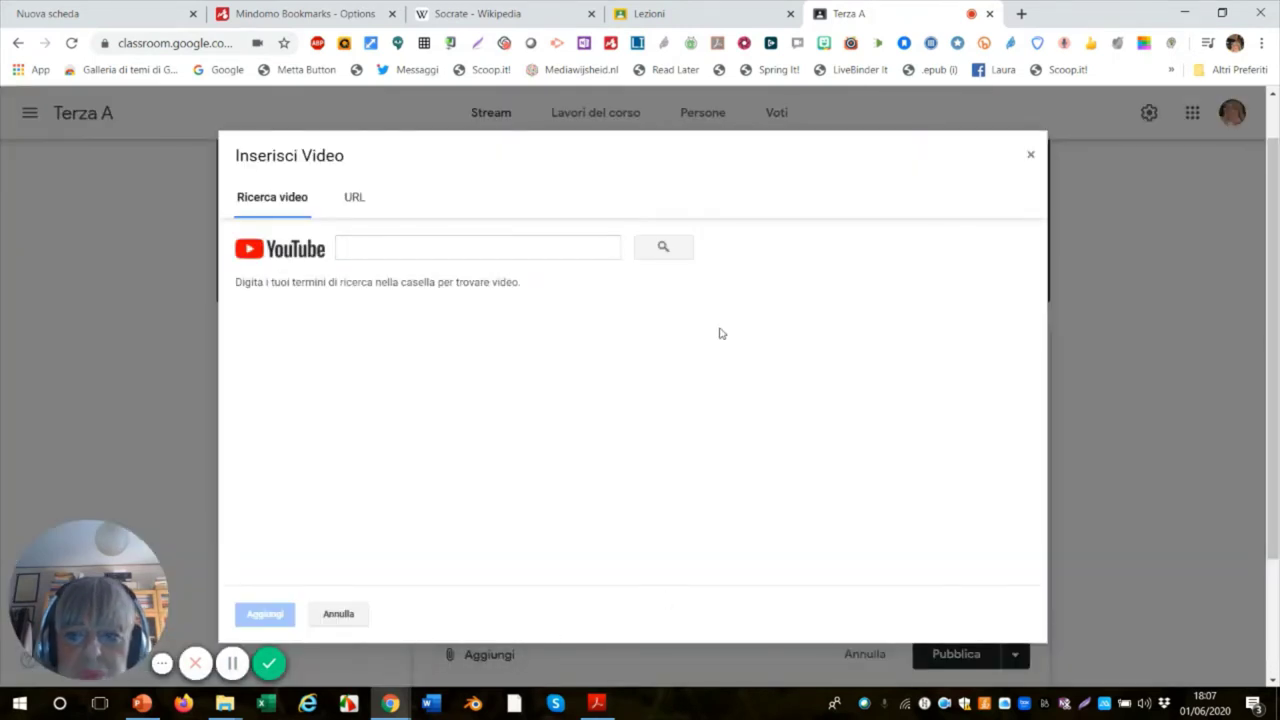
{"action": "left_click", "coordinate": [360, 256]}
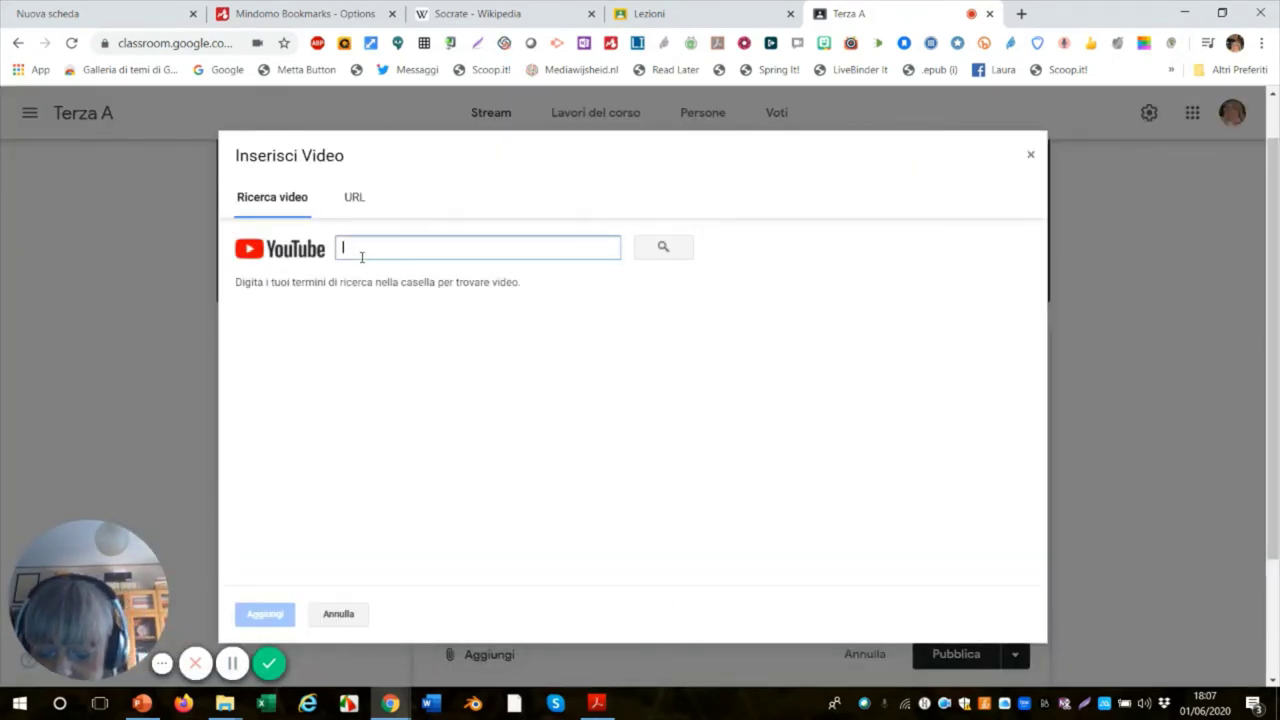
{"action": "type", "text": "benvenute"}
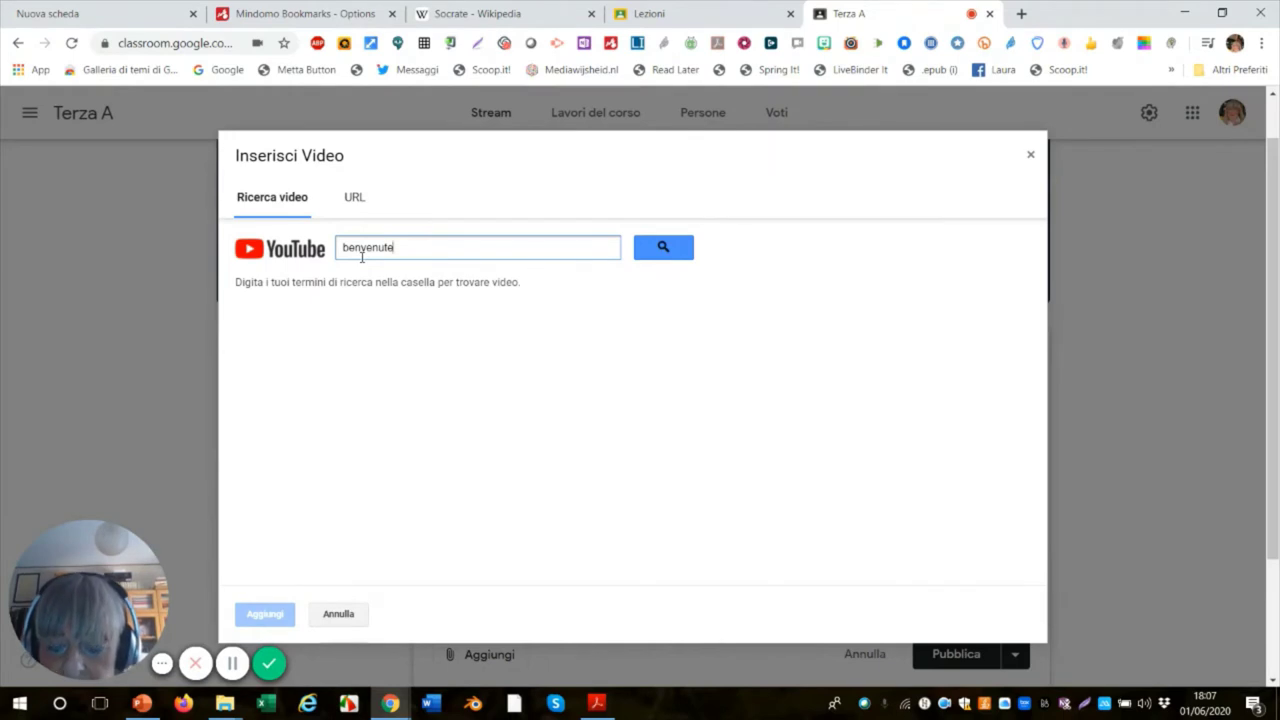
{"action": "type", "text": "La"}
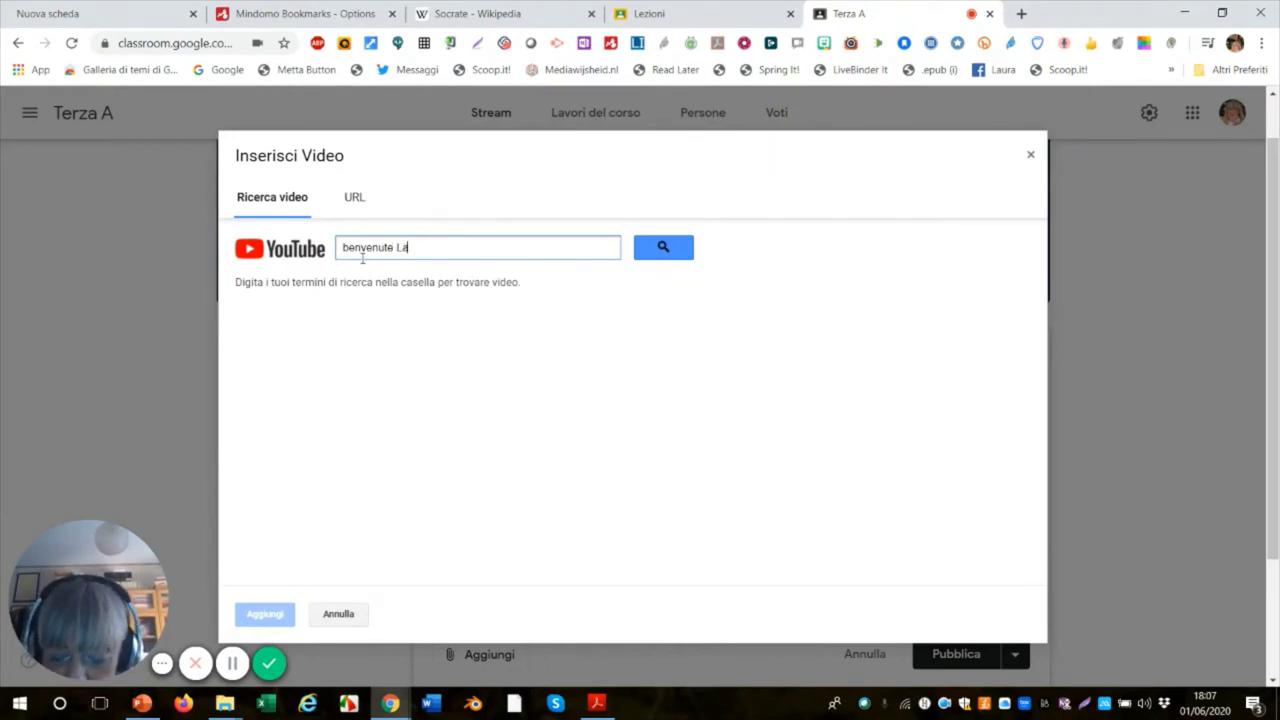
{"action": "type", "text": "ura A"}
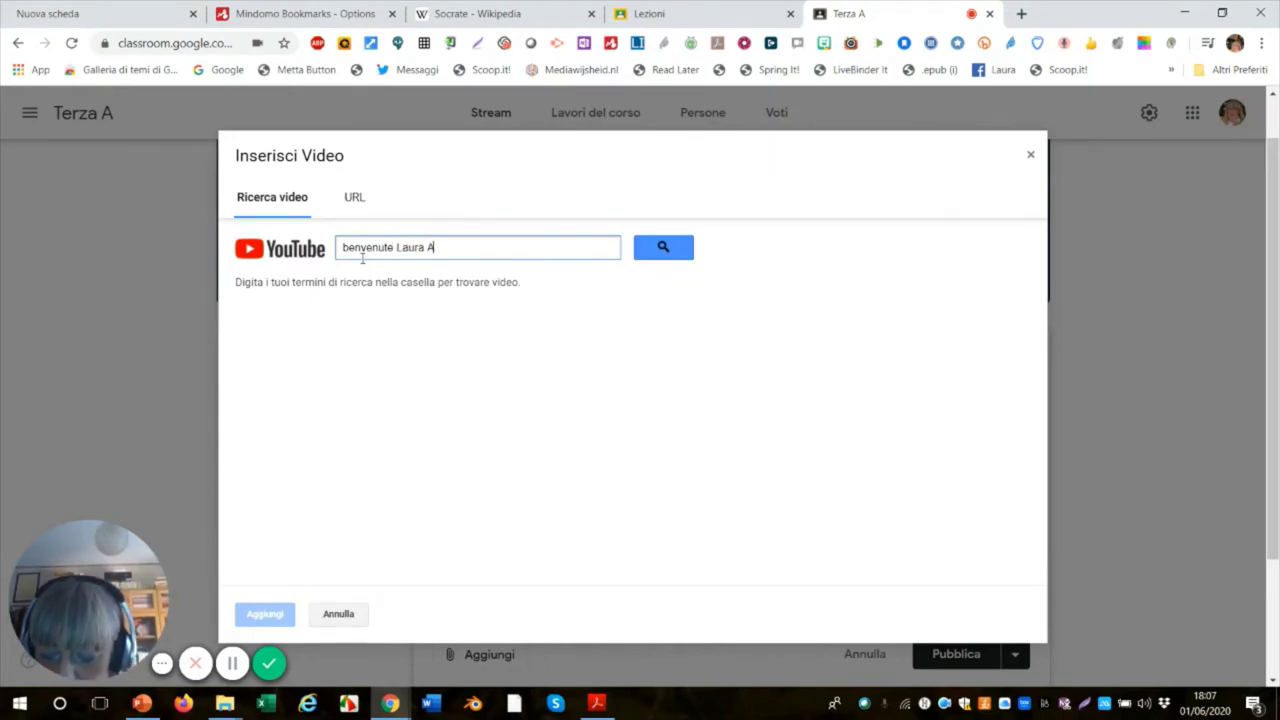
{"action": "type", "text": "ntich"}
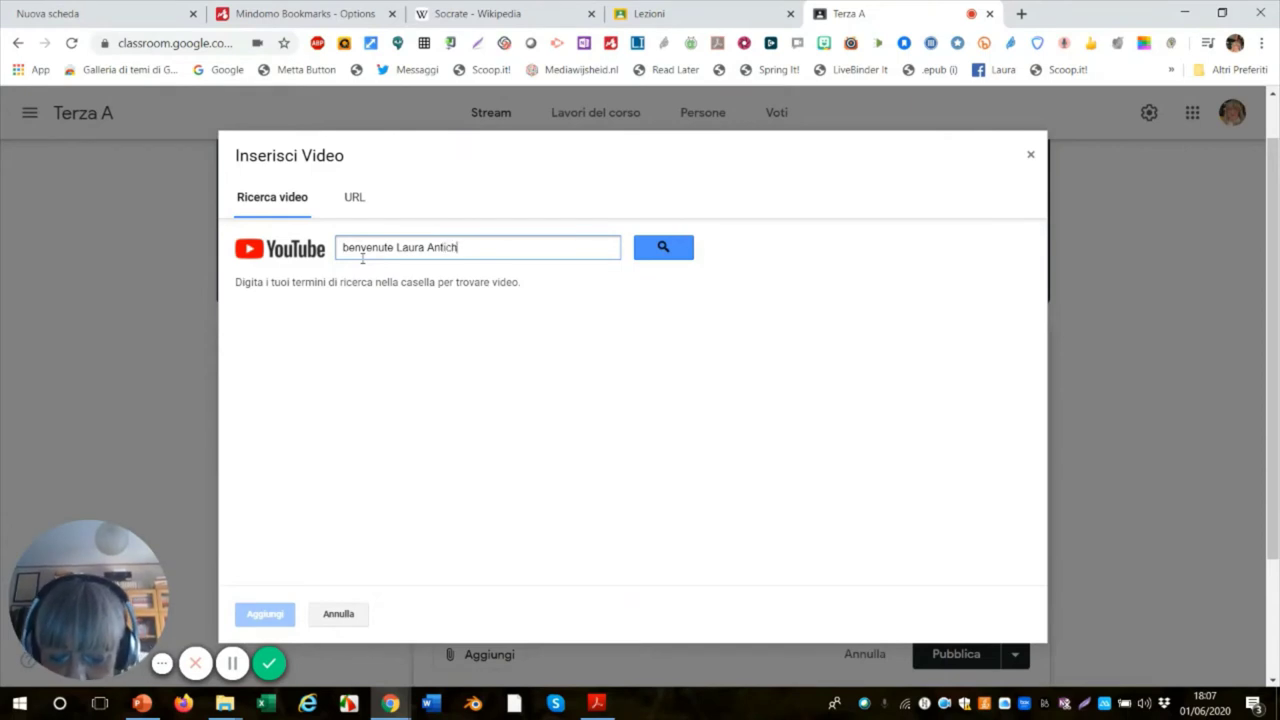
{"action": "type", "text": "i"}
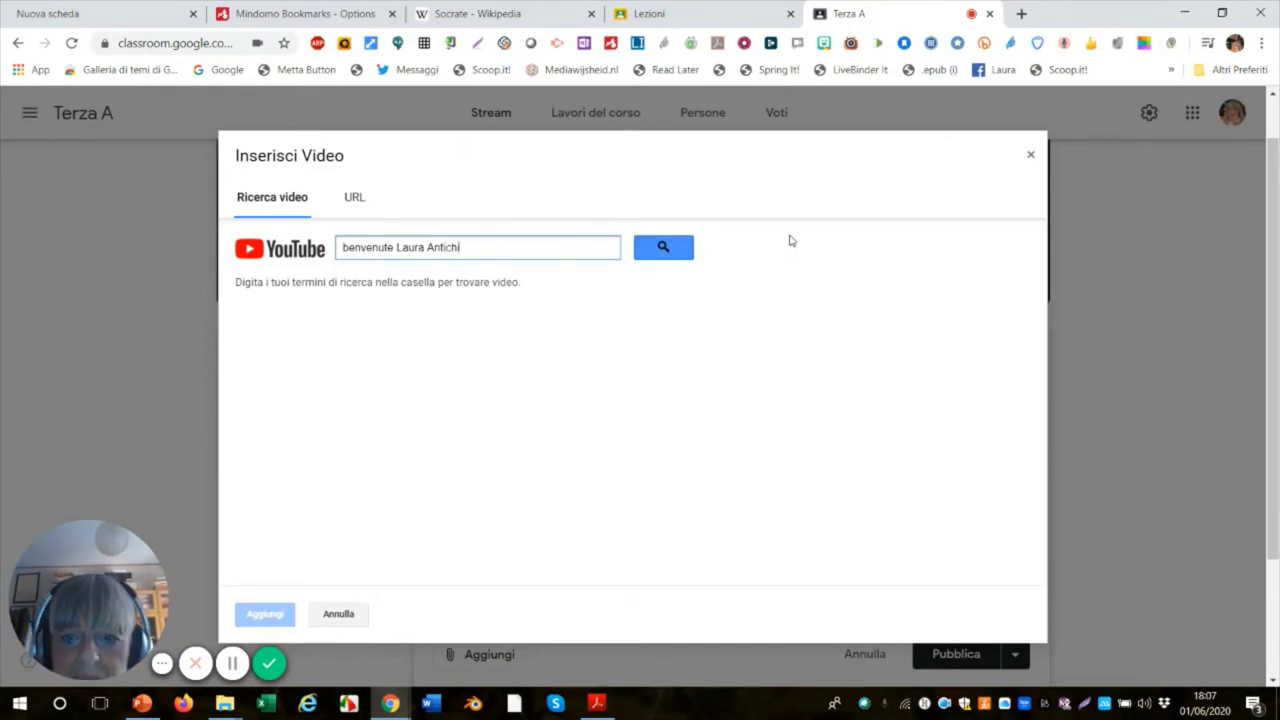
{"action": "left_click", "coordinate": [665, 255]}
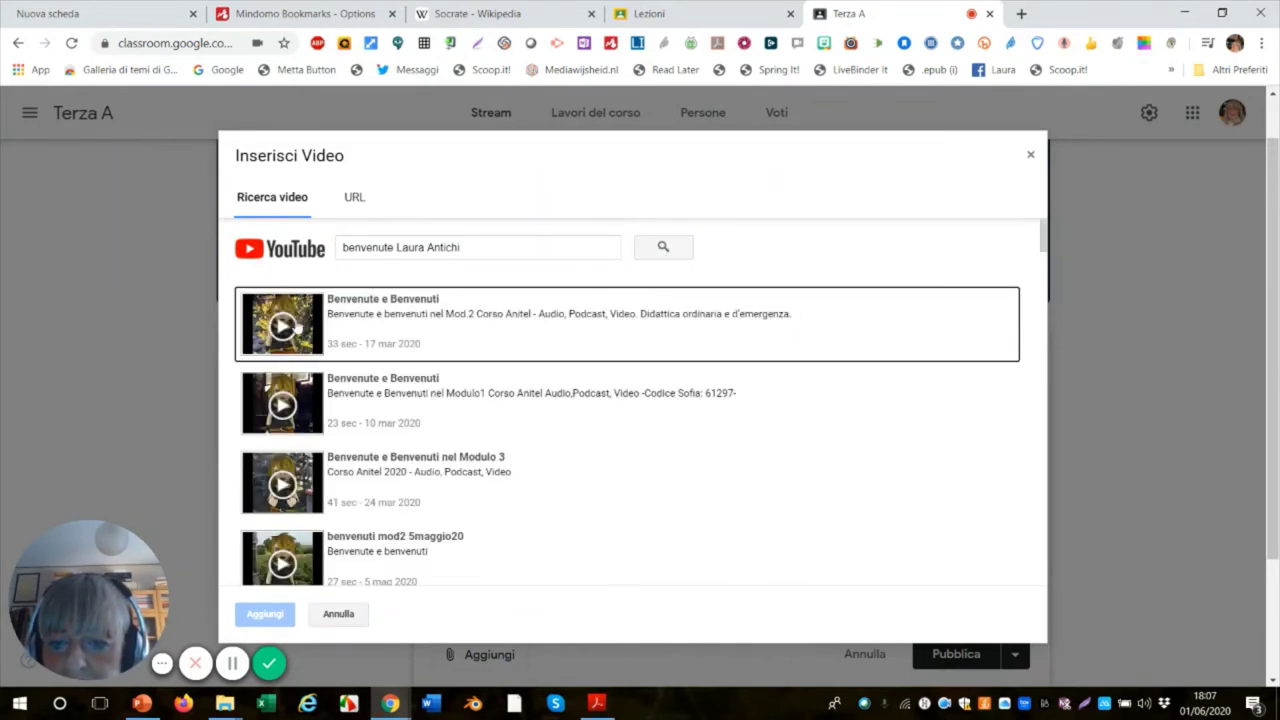
{"action": "left_click", "coordinate": [288, 344]}
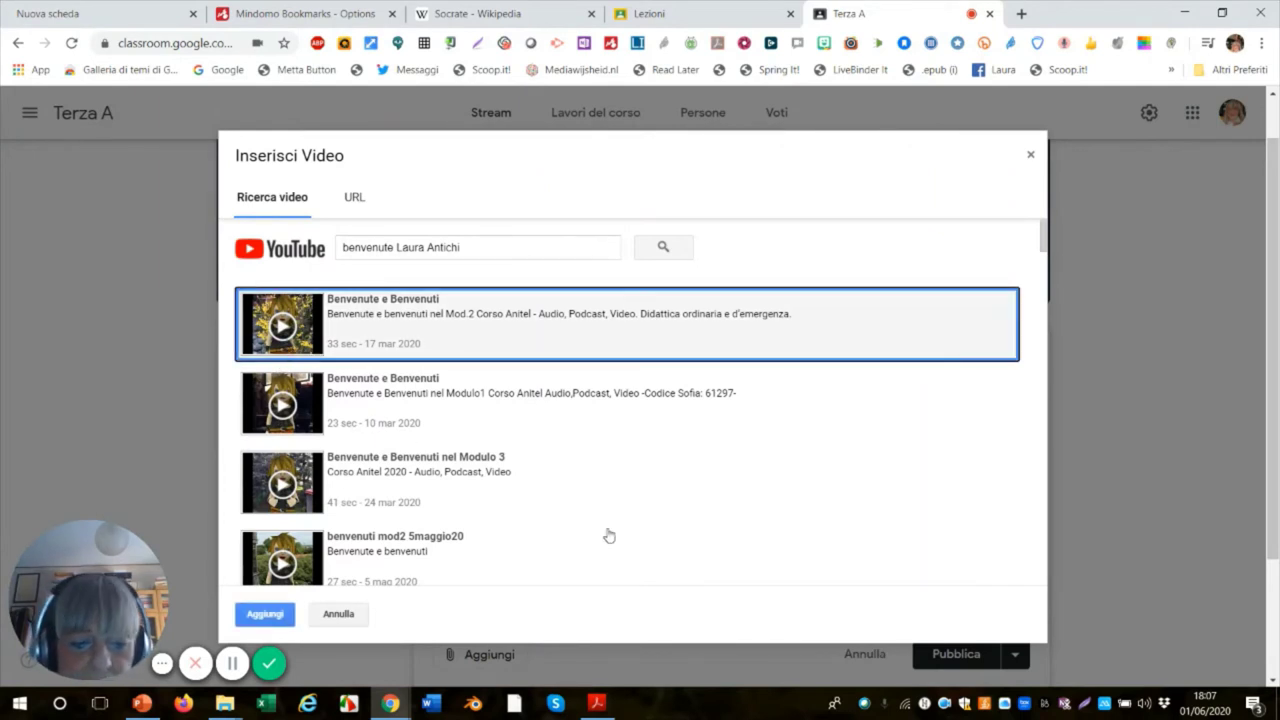
{"action": "left_click", "coordinate": [263, 617]}
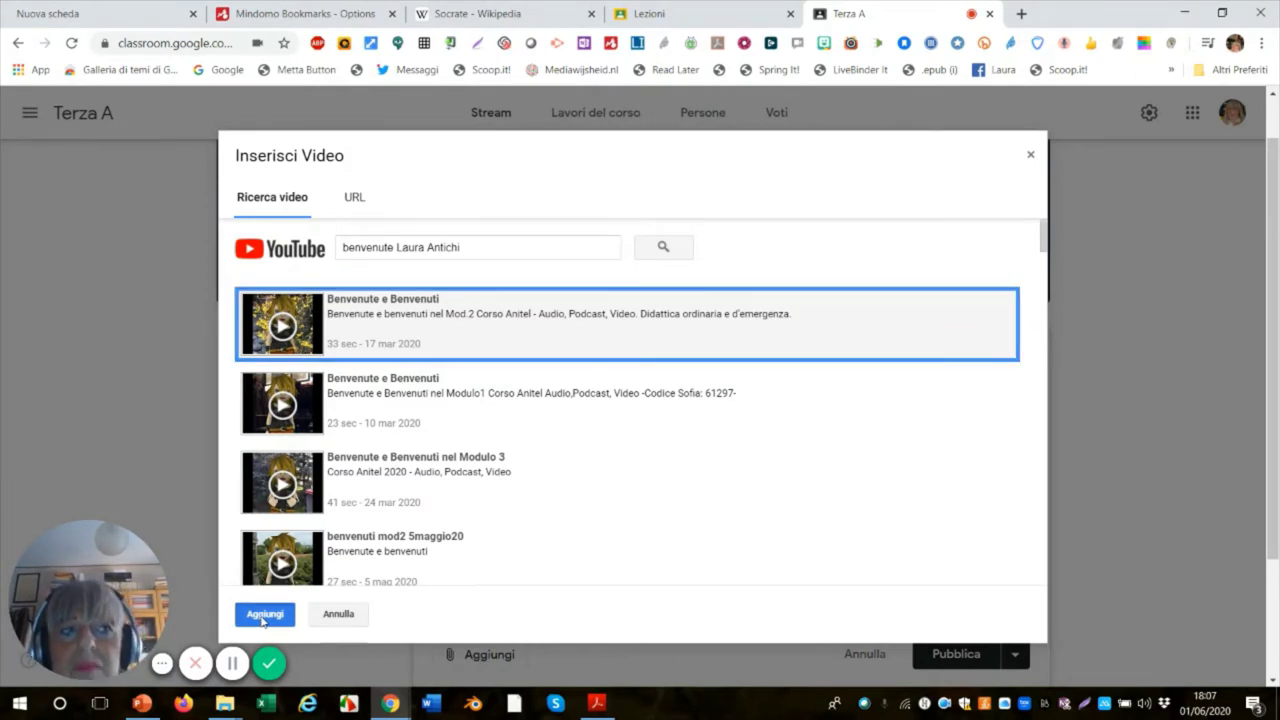
{"action": "left_click", "coordinate": [263, 617]}
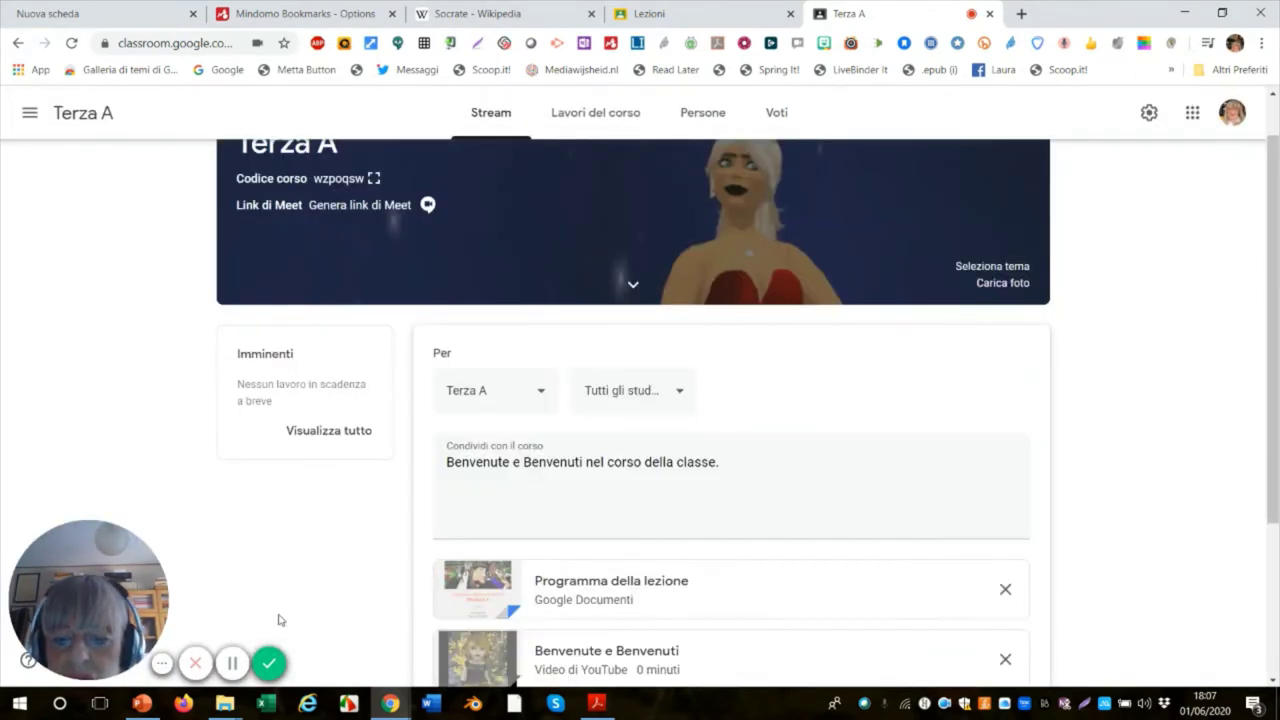
Review the welcome announcement's text and attachments and examine the date and time options for scheduling it
{"action": "scroll", "coordinate": [724, 516], "scroll_direction": "down", "scroll_amount": 2}
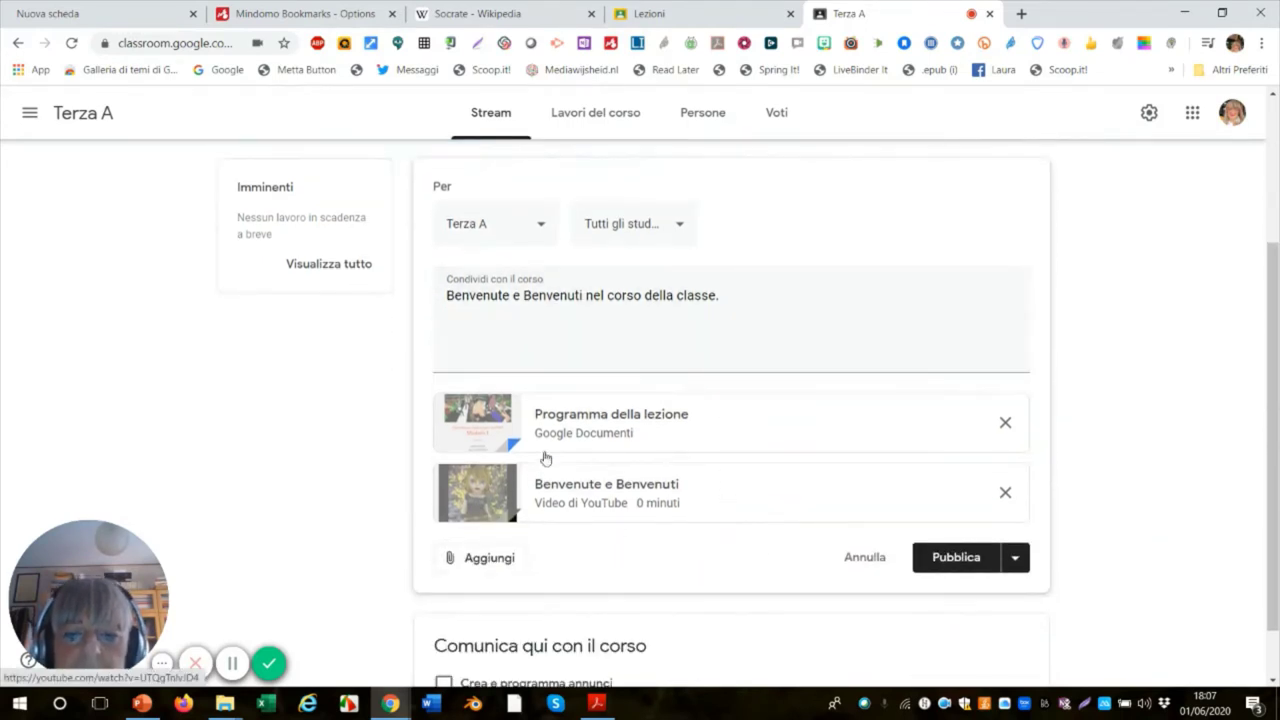
{"action": "scroll", "coordinate": [754, 471], "scroll_direction": "up", "scroll_amount": 1}
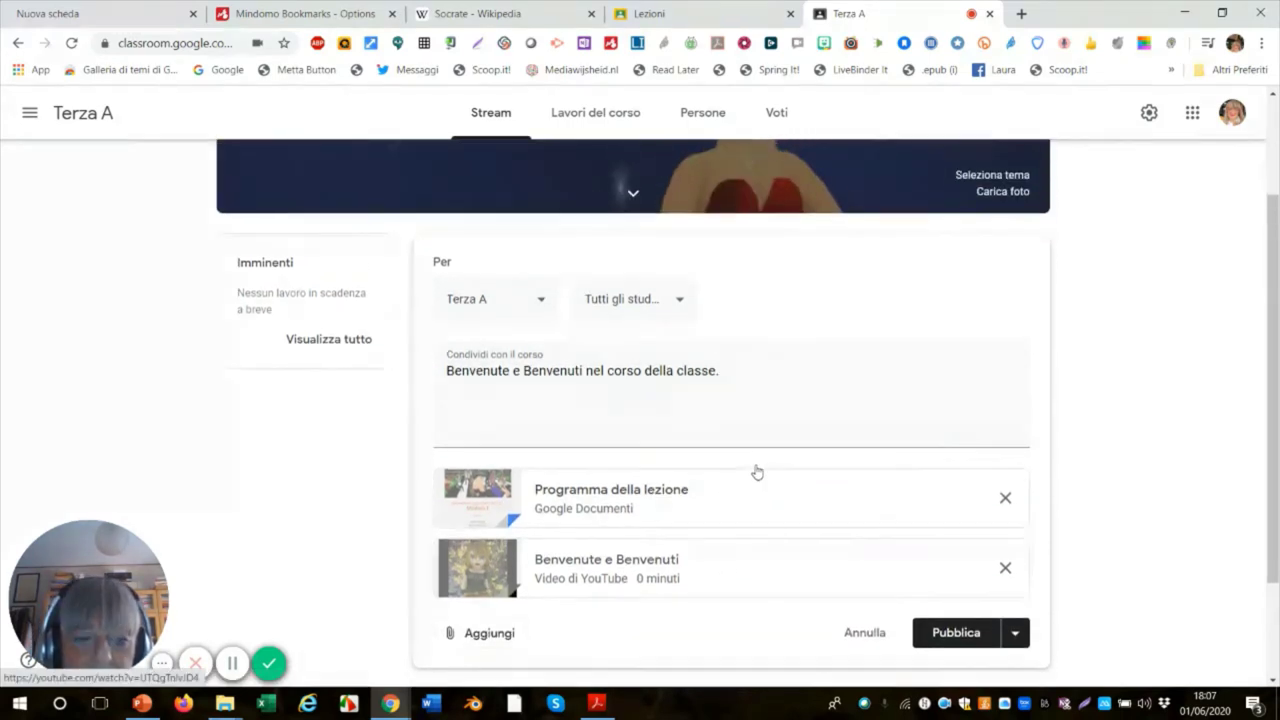
{"action": "scroll", "coordinate": [758, 485], "scroll_direction": "down", "scroll_amount": 1}
{"action": "scroll", "coordinate": [760, 488], "scroll_direction": "down", "scroll_amount": 1}
{"action": "scroll", "coordinate": [760, 488], "scroll_direction": "up", "scroll_amount": 1}
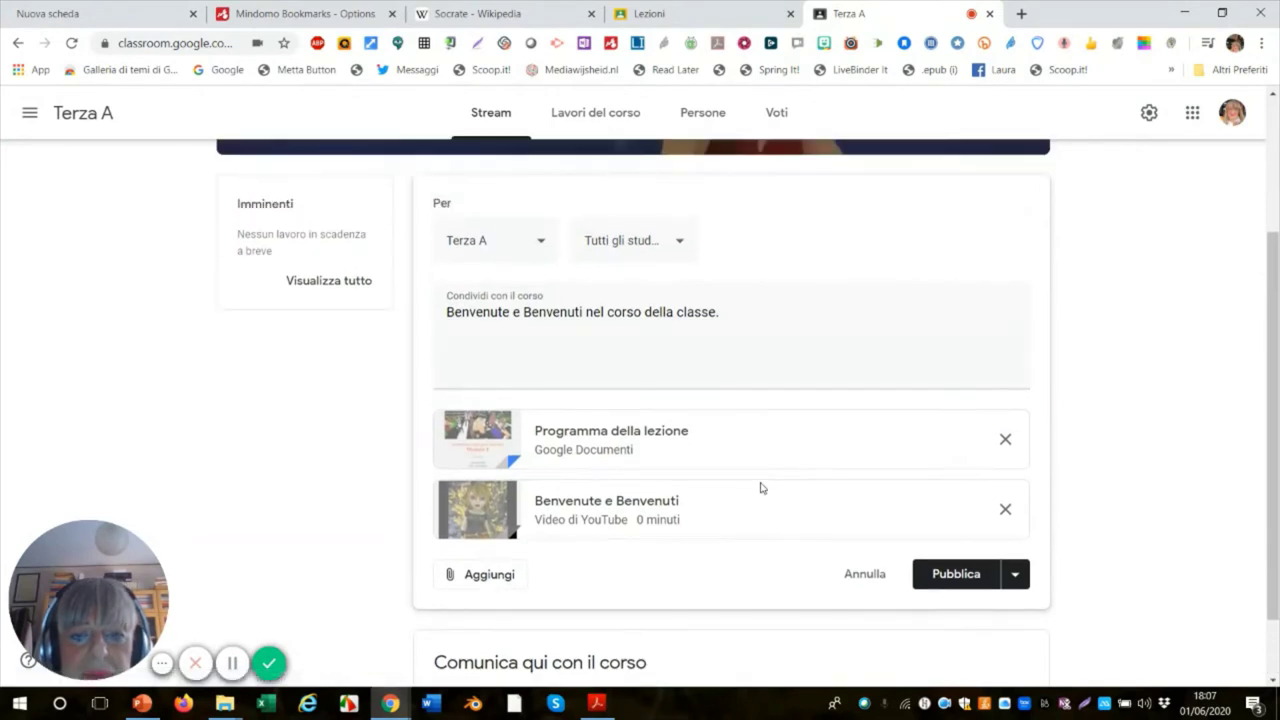
{"action": "left_click", "coordinate": [1017, 582]}
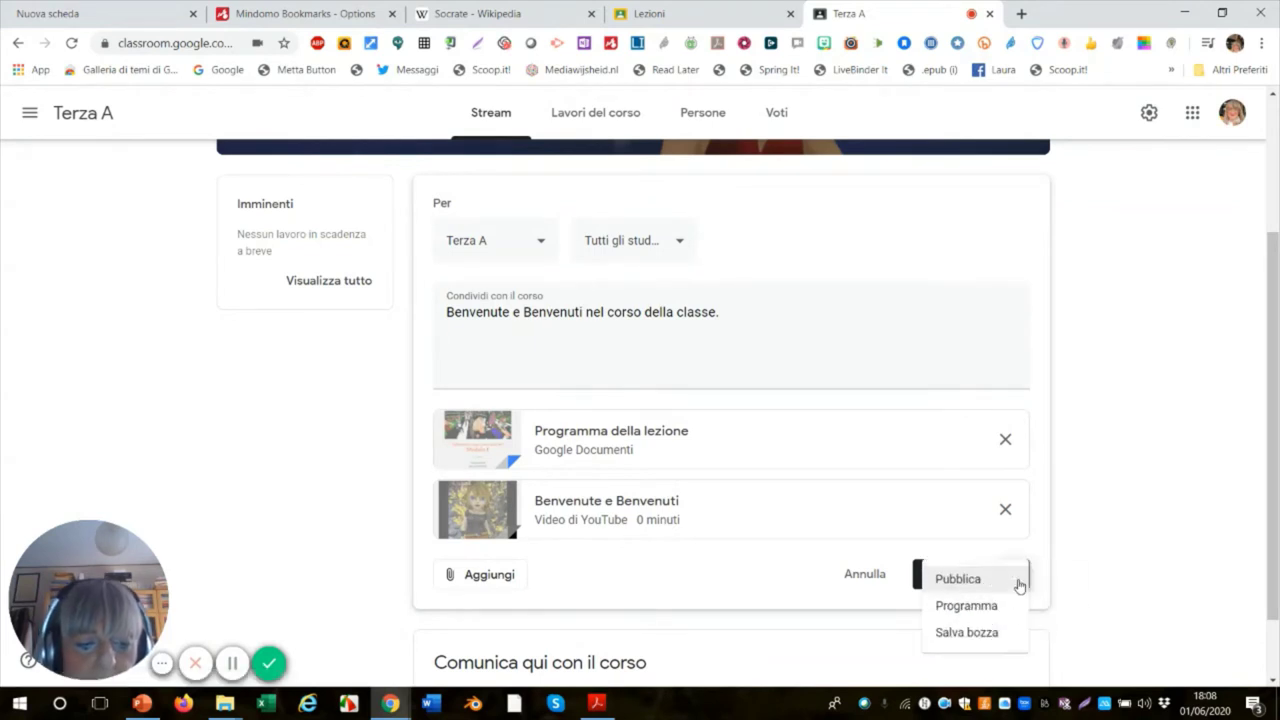
{"action": "left_click", "coordinate": [970, 606]}
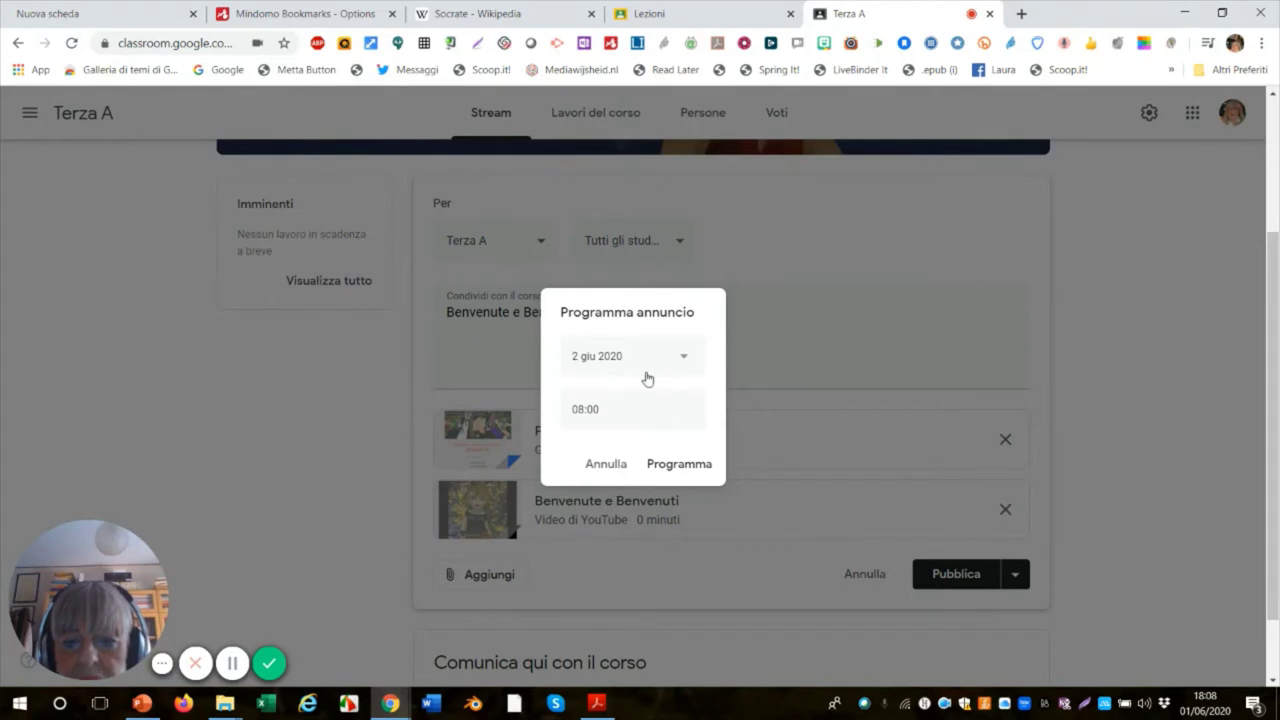
{"action": "left_click", "coordinate": [596, 400]}
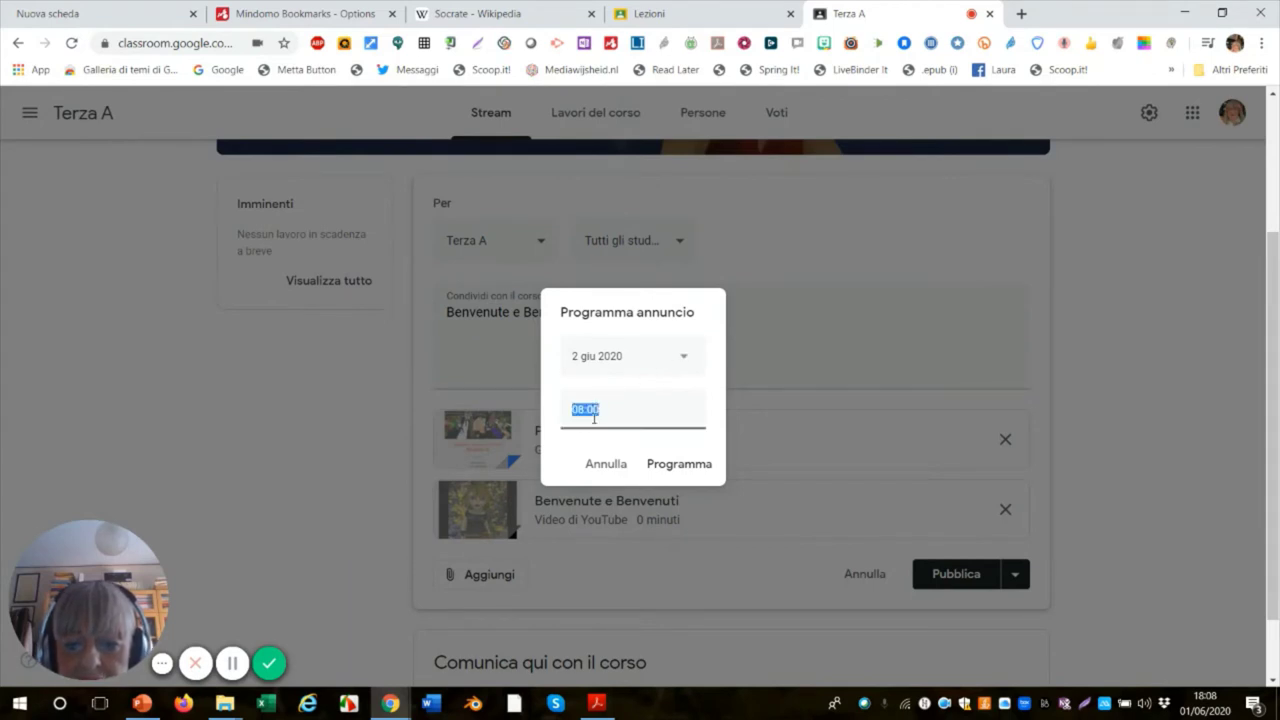
{"action": "left_click", "coordinate": [593, 418]}
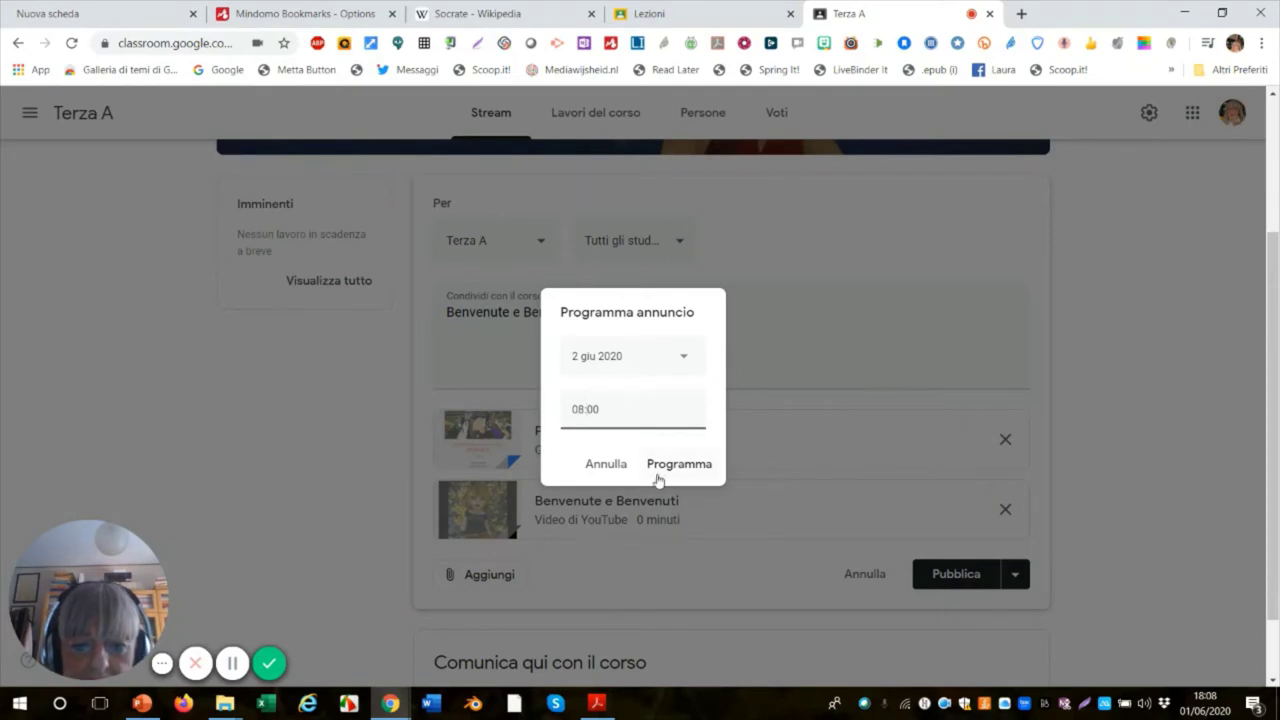
{"action": "left_click", "coordinate": [606, 466]}
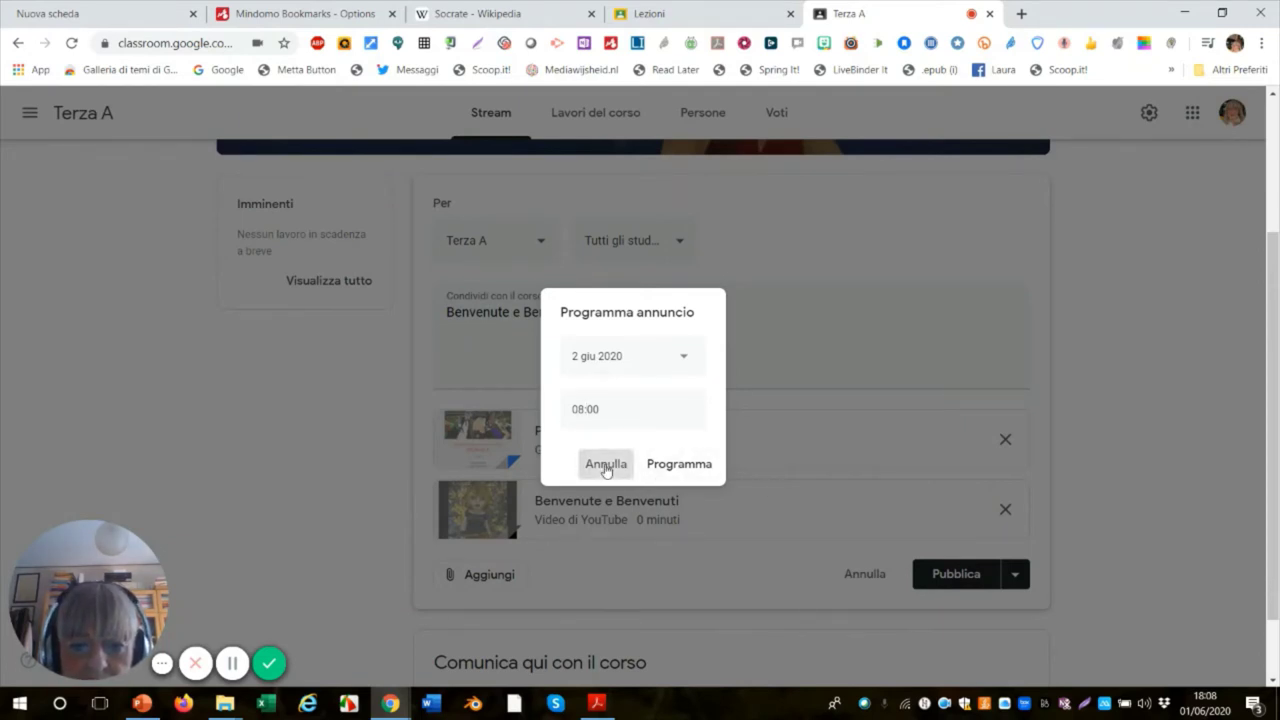
{"action": "left_click", "coordinate": [683, 358]}
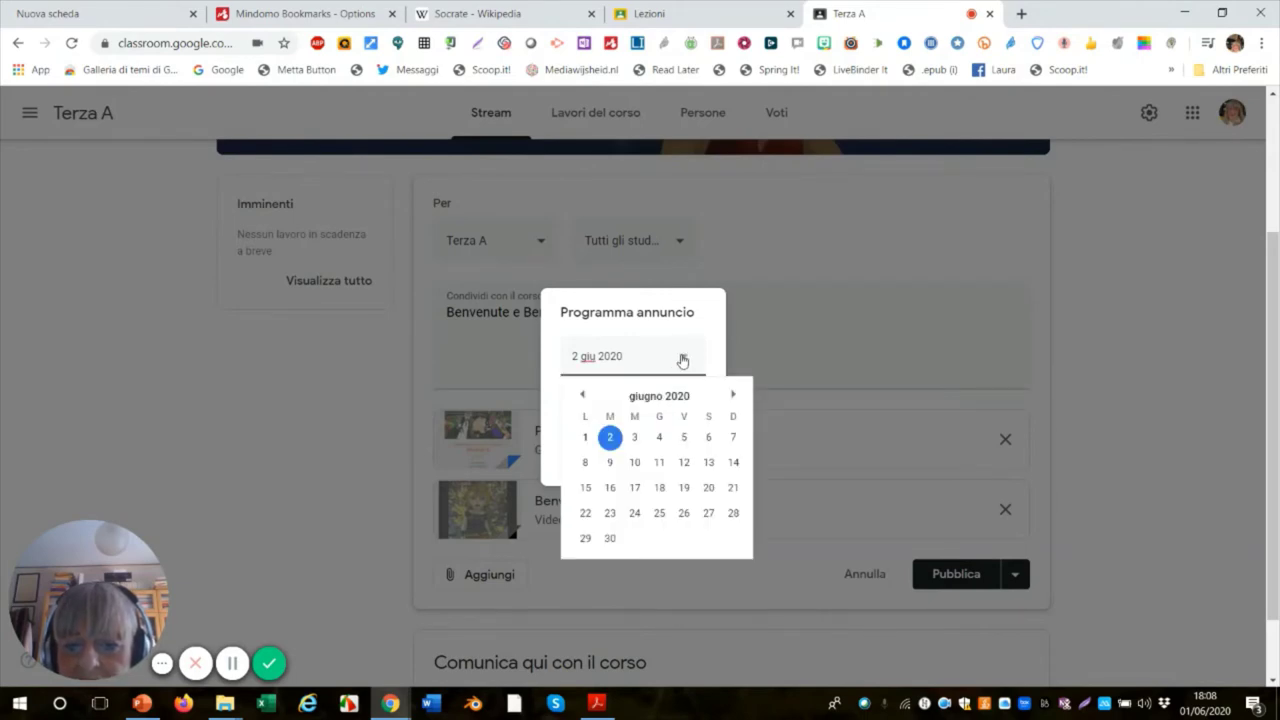
{"action": "left_click", "coordinate": [797, 438]}
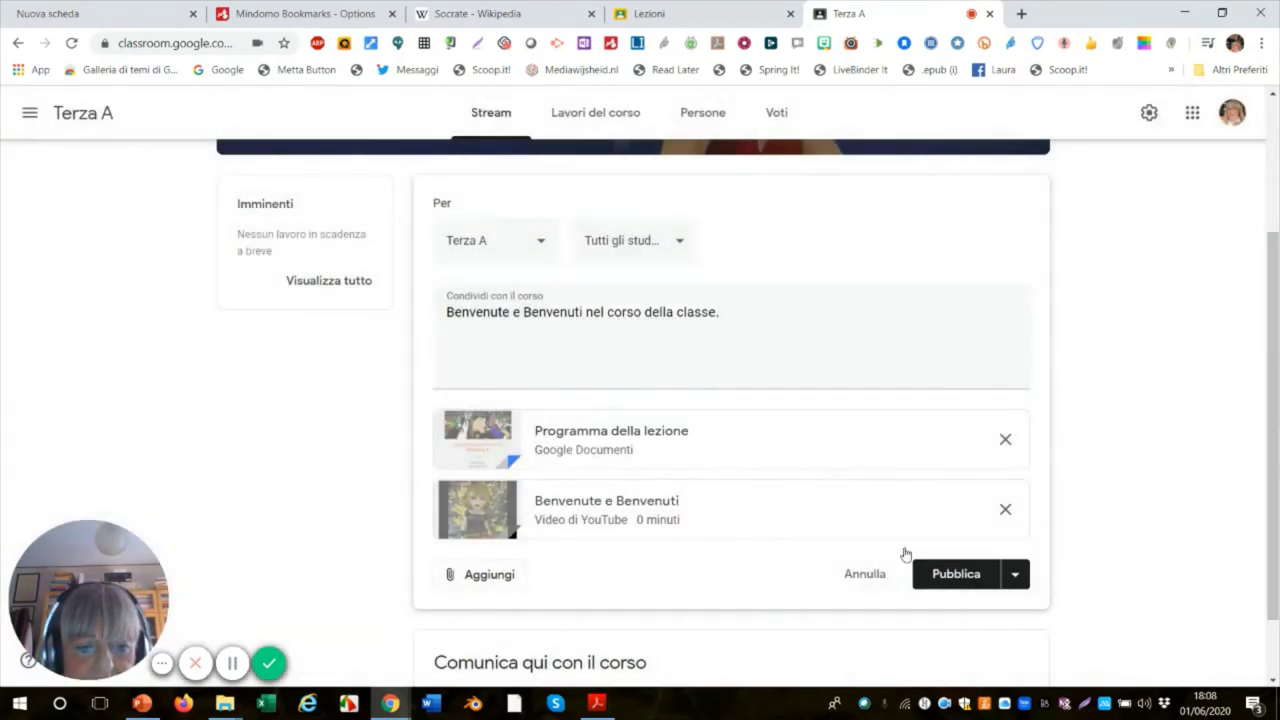
Publish the welcome announcement with its two attachments to the Terza A stream immediately
{"action": "left_click", "coordinate": [1015, 573]}
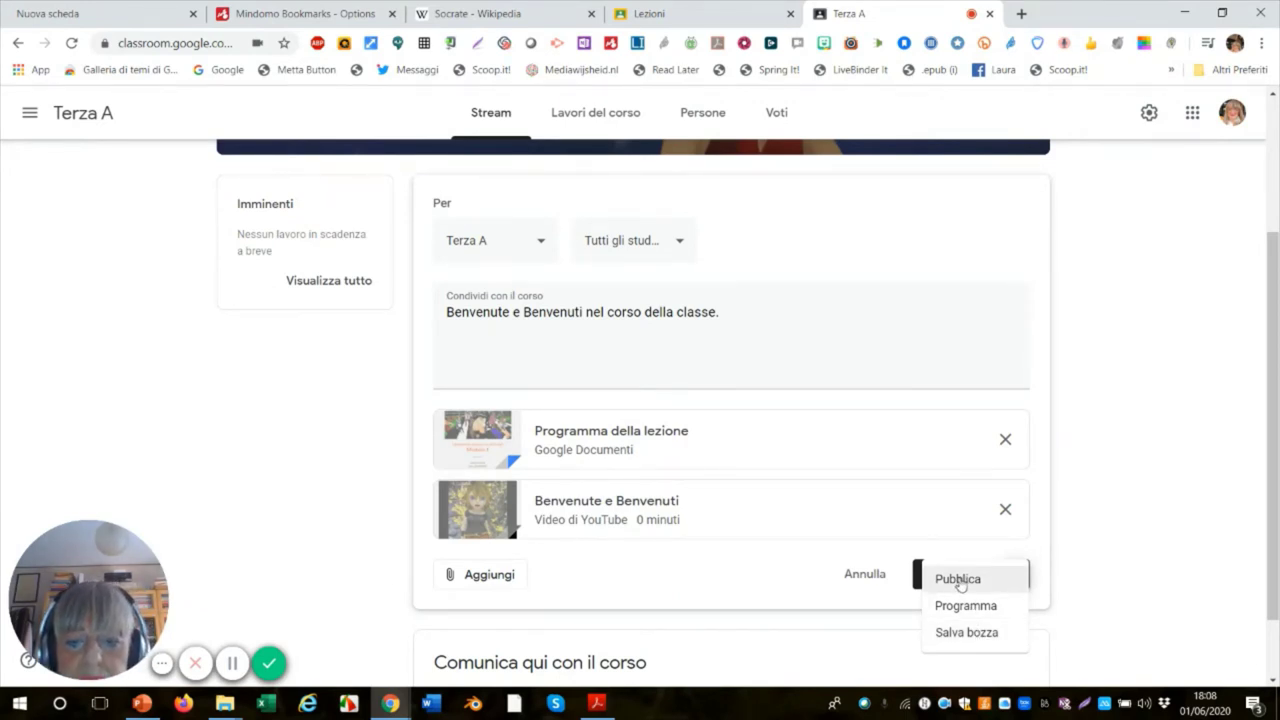
{"action": "scroll", "coordinate": [783, 473], "scroll_direction": "down", "scroll_amount": 1}
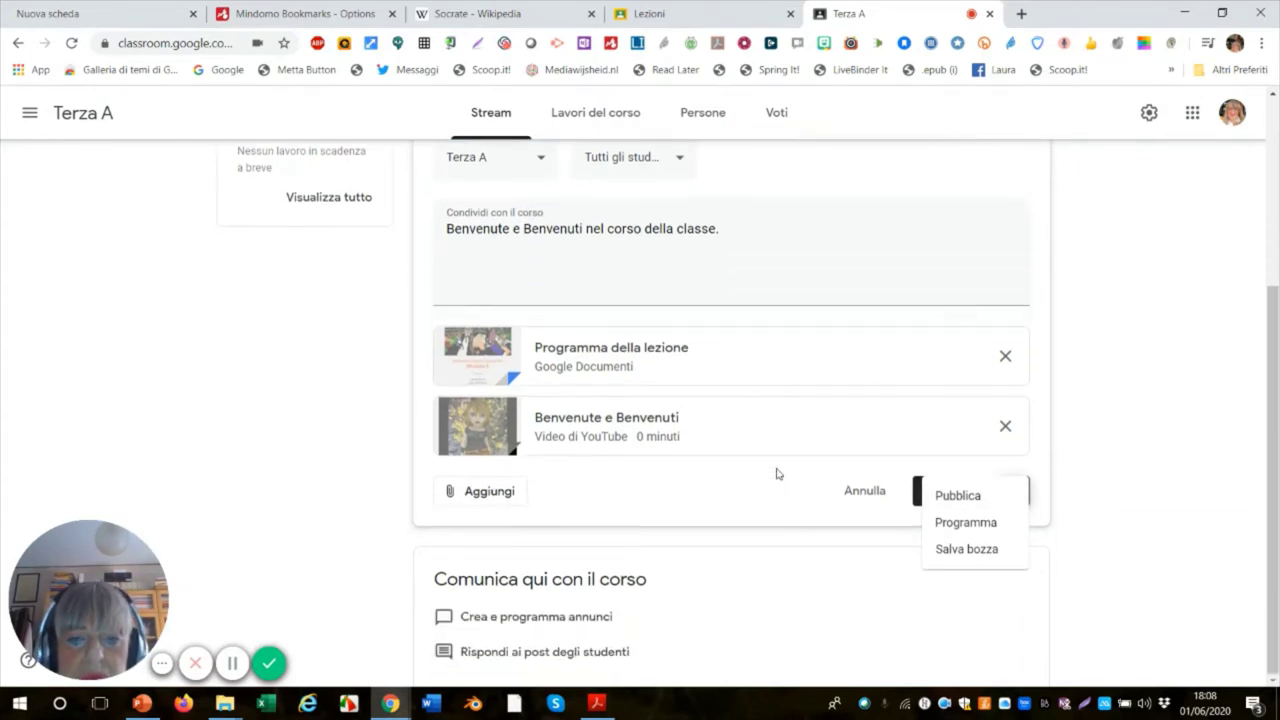
{"action": "scroll", "coordinate": [778, 473], "scroll_direction": "up", "scroll_amount": 3}
{"action": "scroll", "coordinate": [738, 512], "scroll_direction": "down", "scroll_amount": 2}
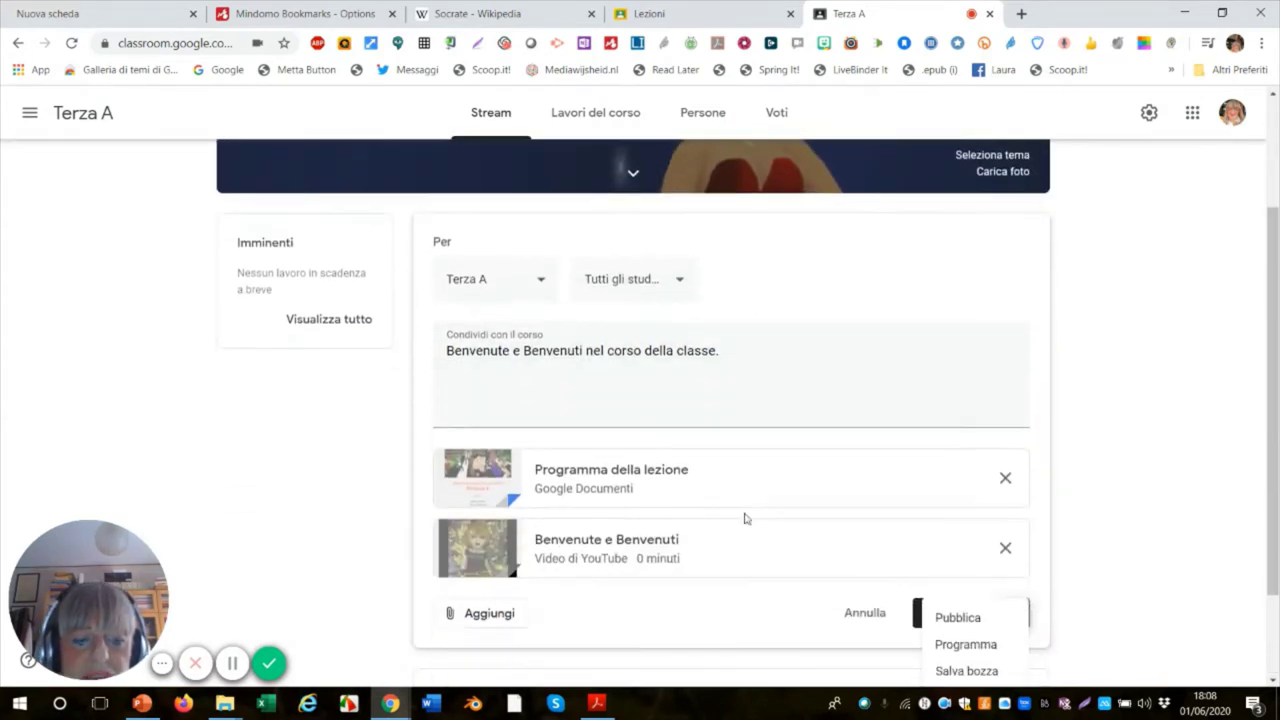
{"action": "scroll", "coordinate": [744, 518], "scroll_direction": "down", "scroll_amount": 1}
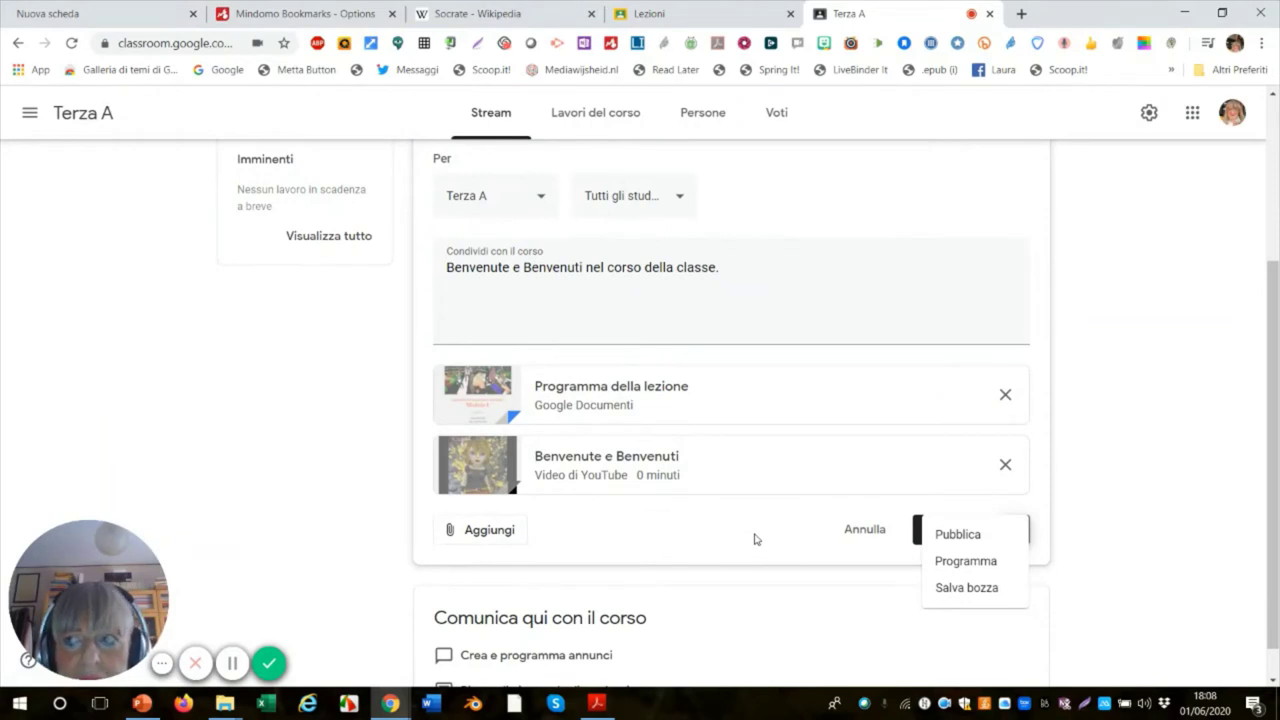
{"action": "left_click", "coordinate": [958, 537]}
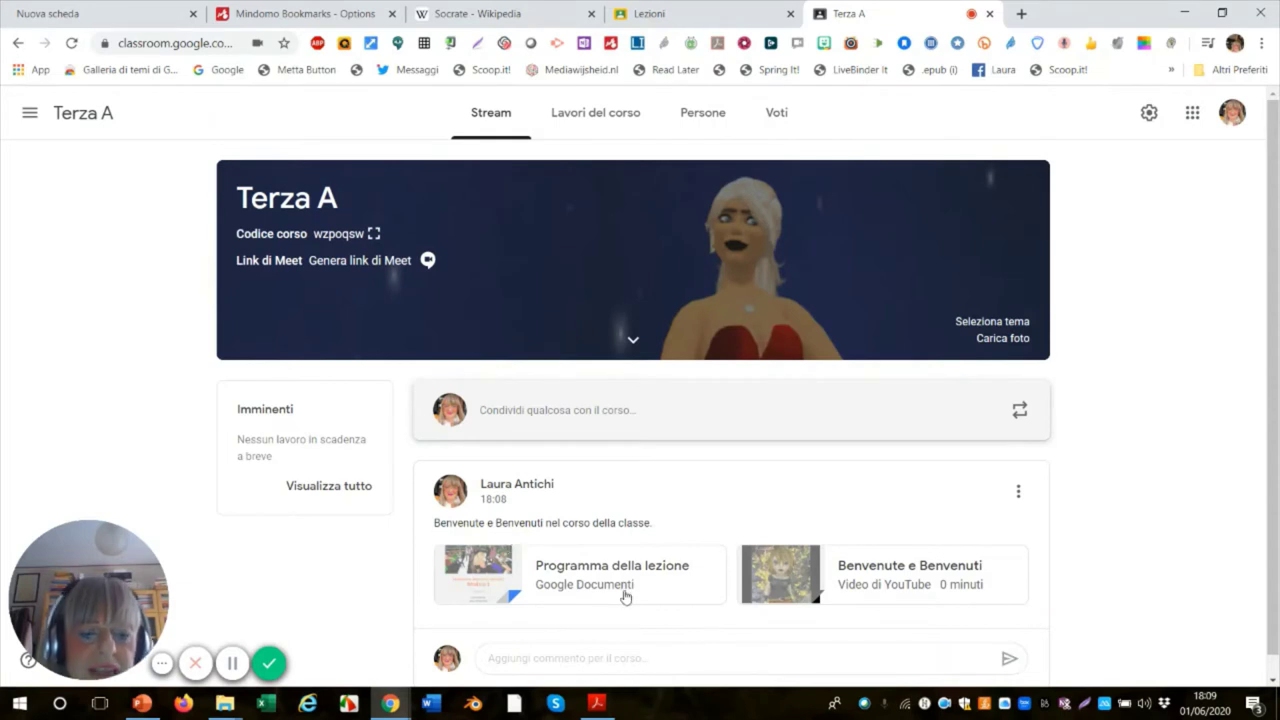
{"action": "scroll", "coordinate": [921, 528], "scroll_direction": "down", "scroll_amount": 1}
{"action": "scroll", "coordinate": [921, 528], "scroll_direction": "down", "scroll_amount": 1}
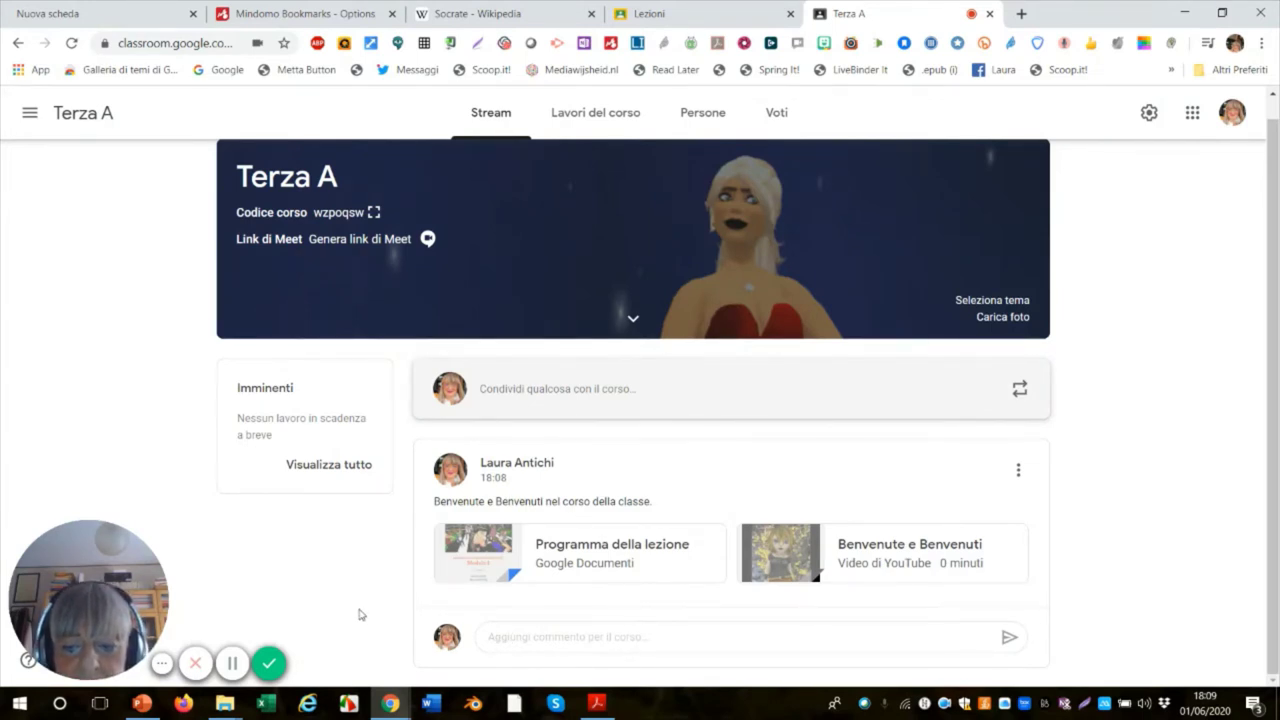
{"action": "left_click", "coordinate": [268, 672]}
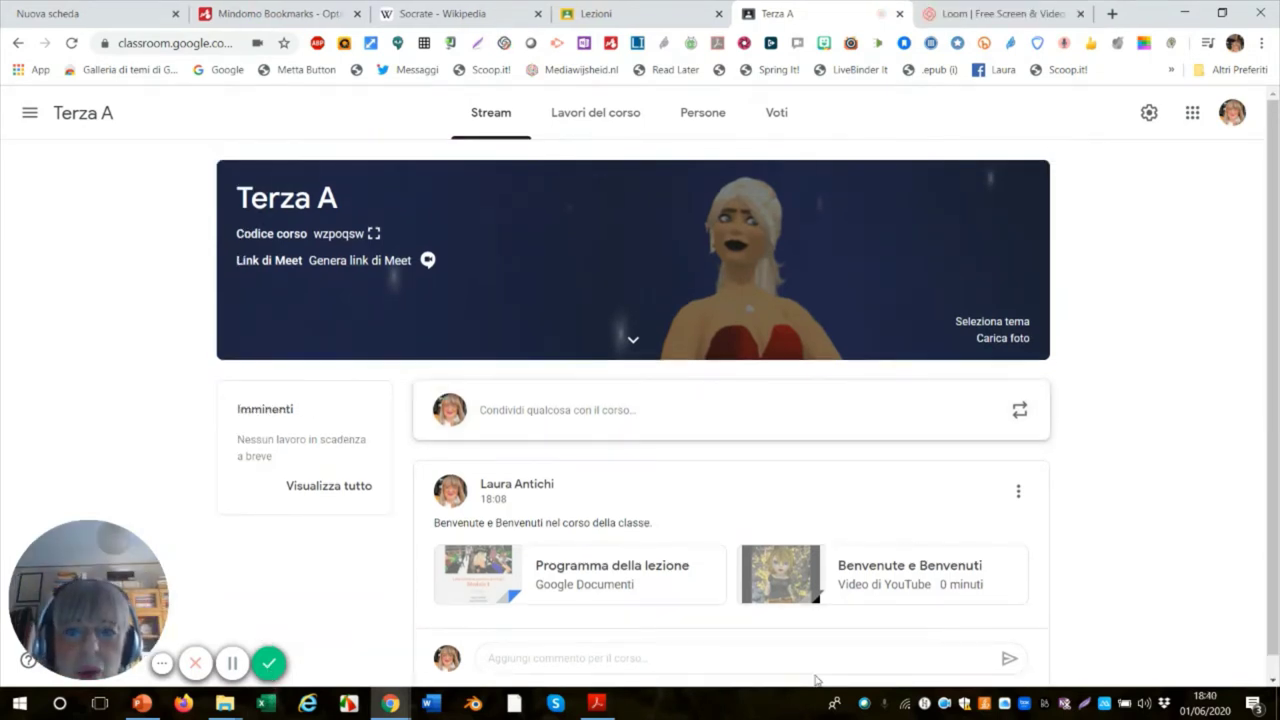
Invite a colleague as co-teacher of Terza A by finding and choosing the colleague's e-mail
{"action": "left_click", "coordinate": [715, 117]}
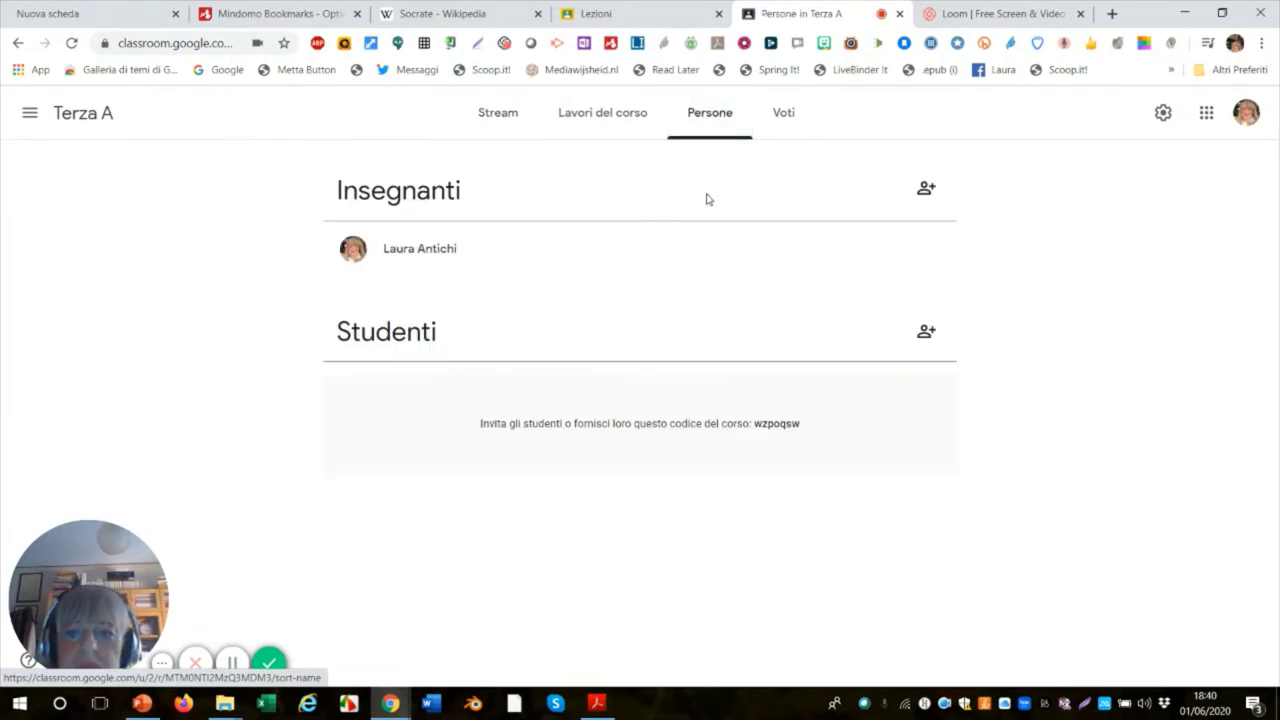
{"action": "left_click", "coordinate": [927, 189]}
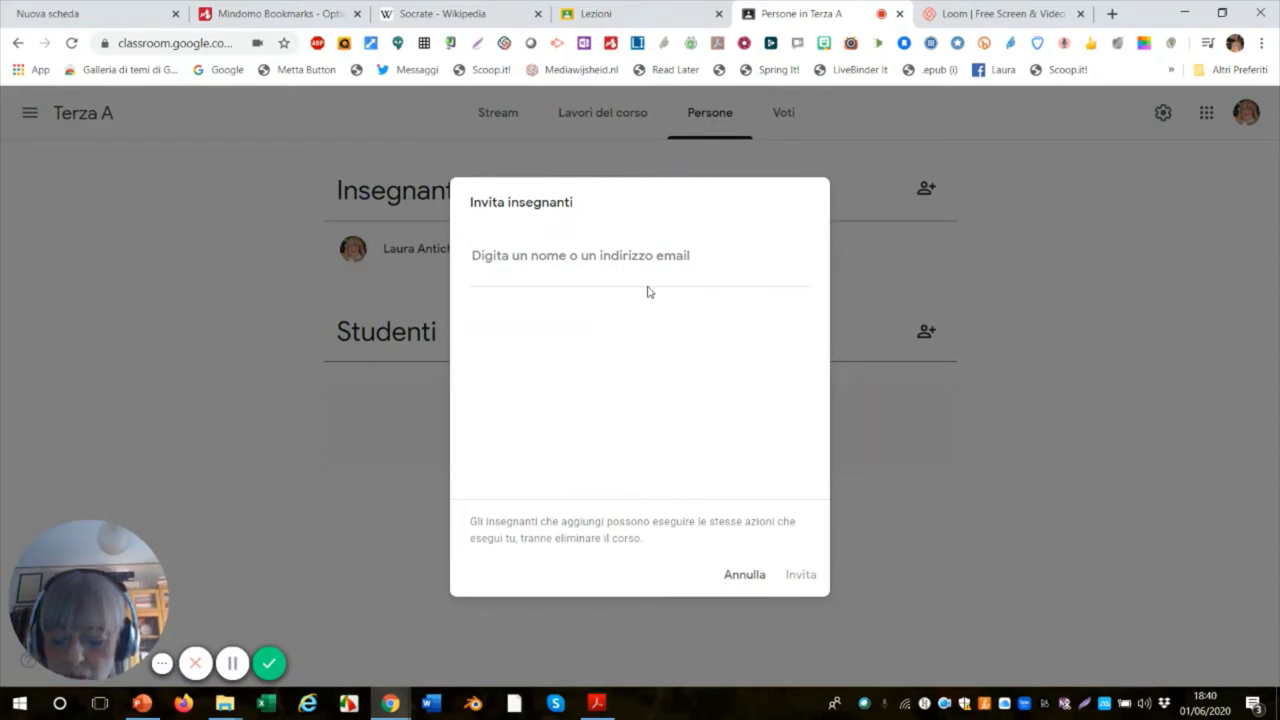
{"action": "type", "text": "va"}
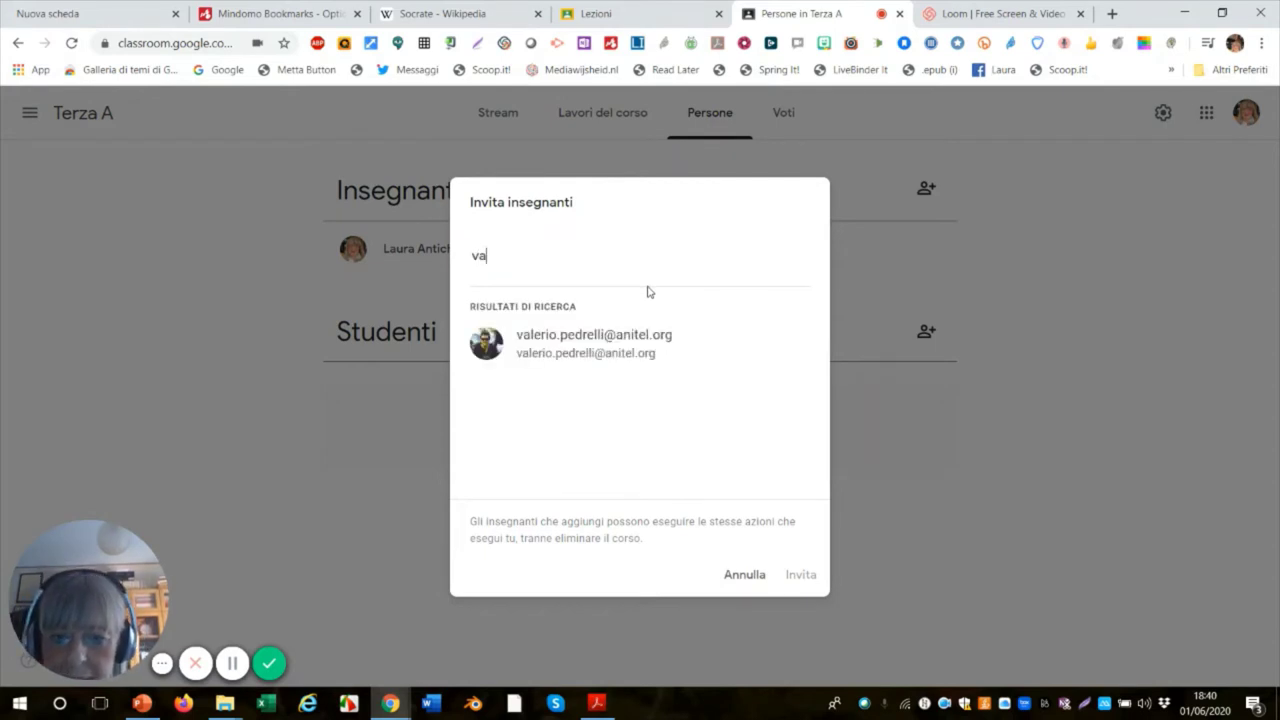
{"action": "left_click", "coordinate": [603, 343]}
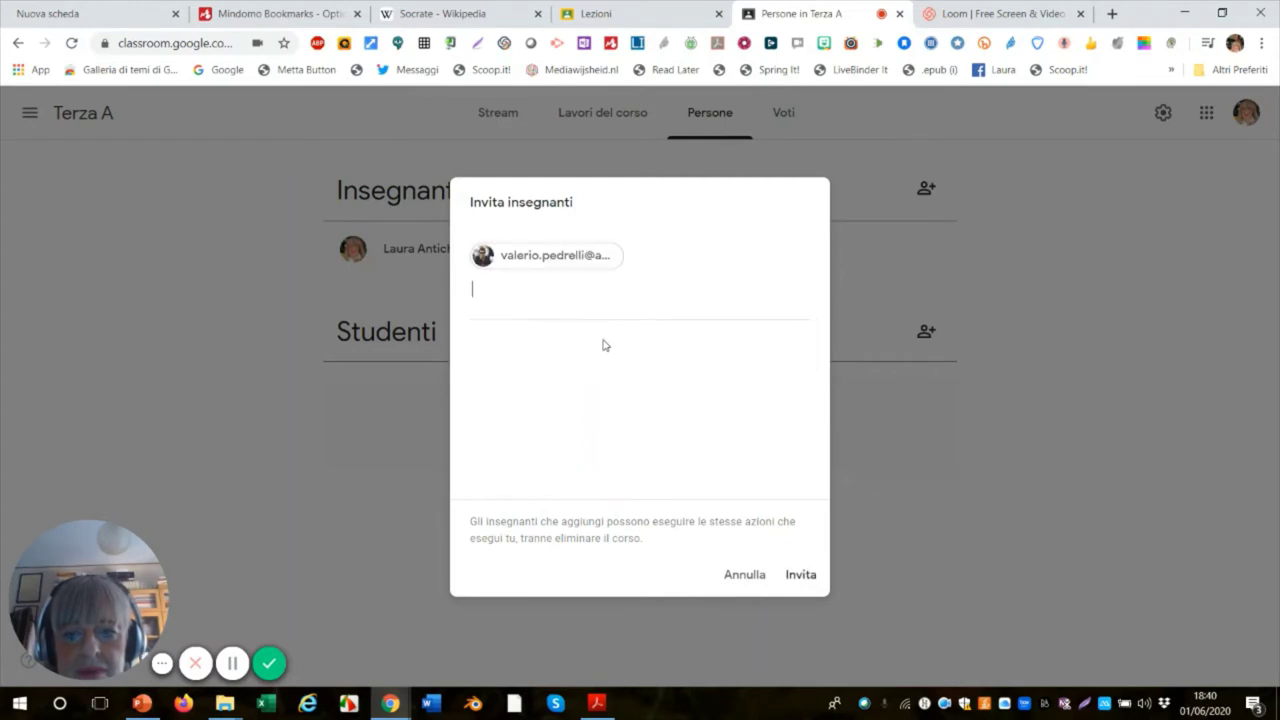
{"action": "left_click", "coordinate": [800, 574]}
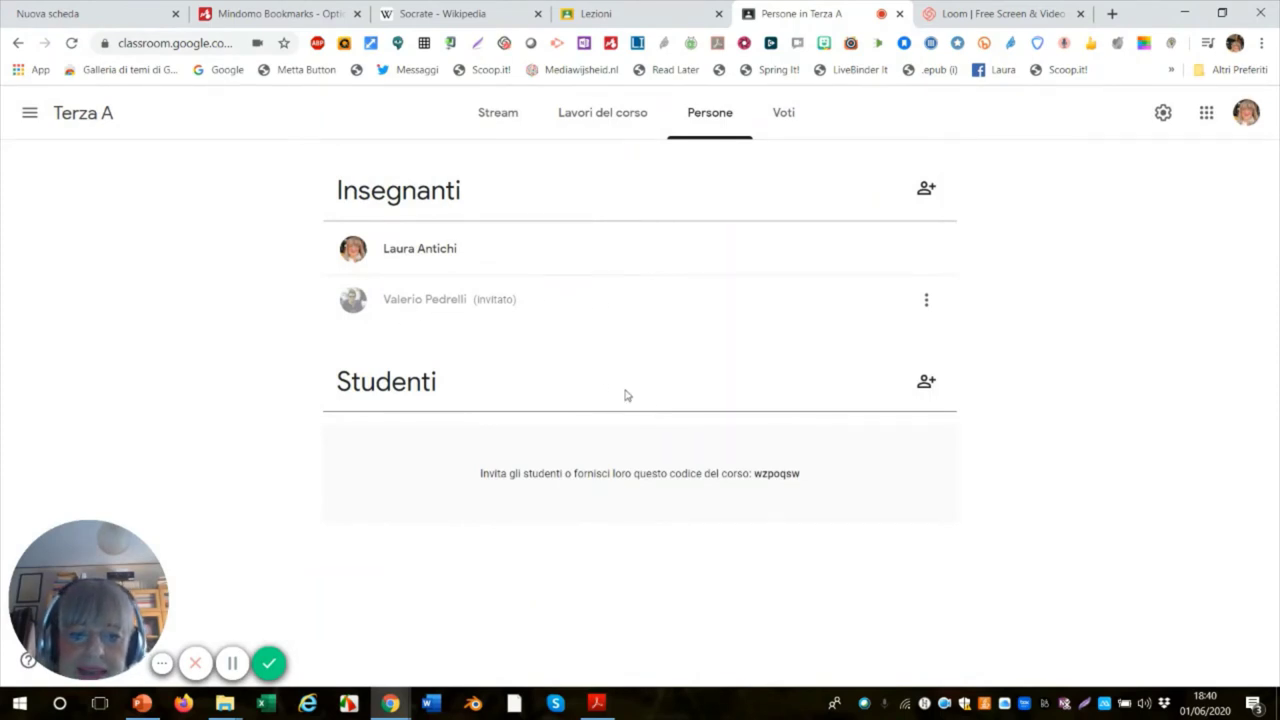
Search for "st" among the students to invite and send an invitation to the first suggested test student account
{"action": "left_click", "coordinate": [927, 382]}
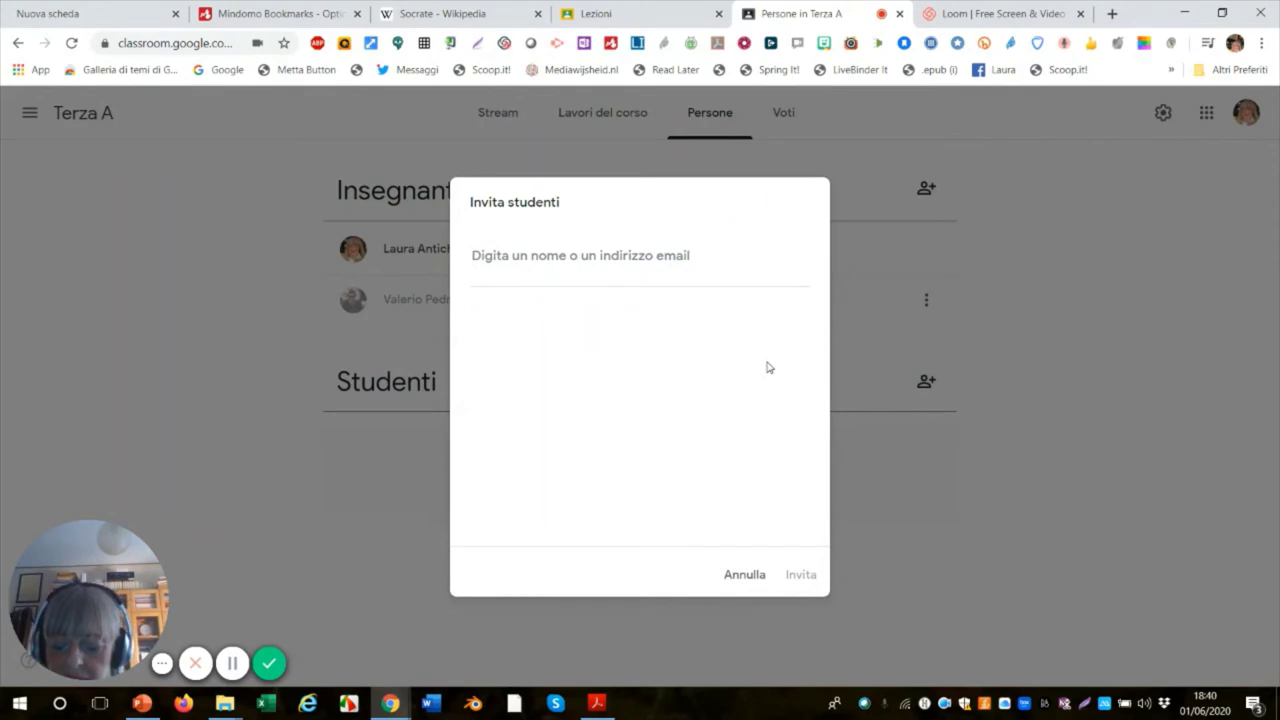
{"action": "type", "text": "st"}
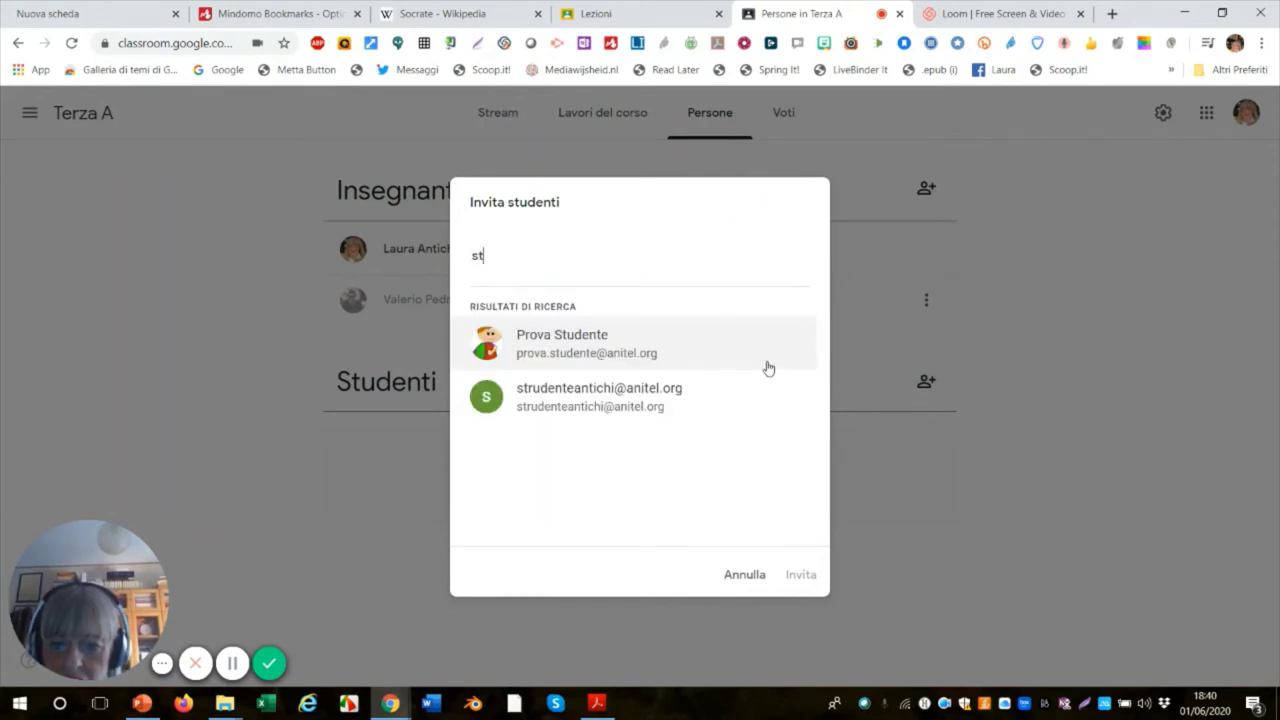
{"action": "left_click", "coordinate": [589, 350]}
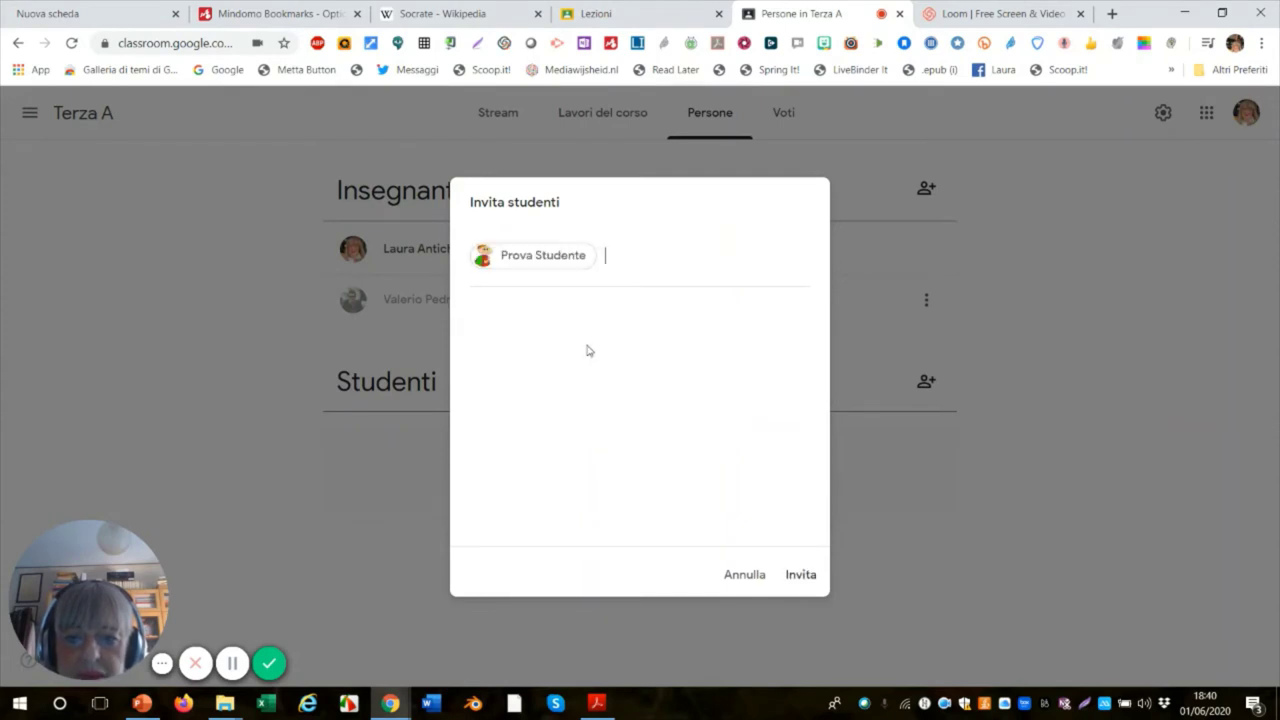
{"action": "left_click", "coordinate": [801, 576]}
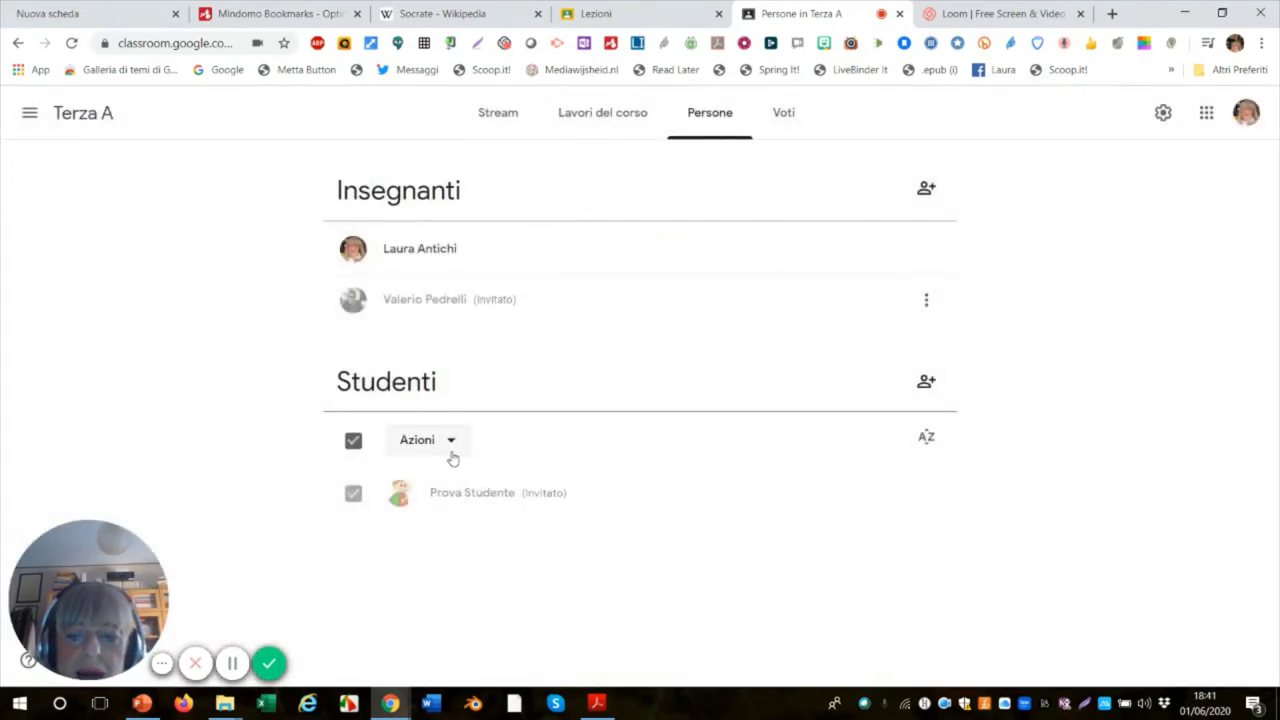
Invite the second suggested student account, the one not yet shared, to the Terza A course
{"action": "left_click", "coordinate": [927, 383]}
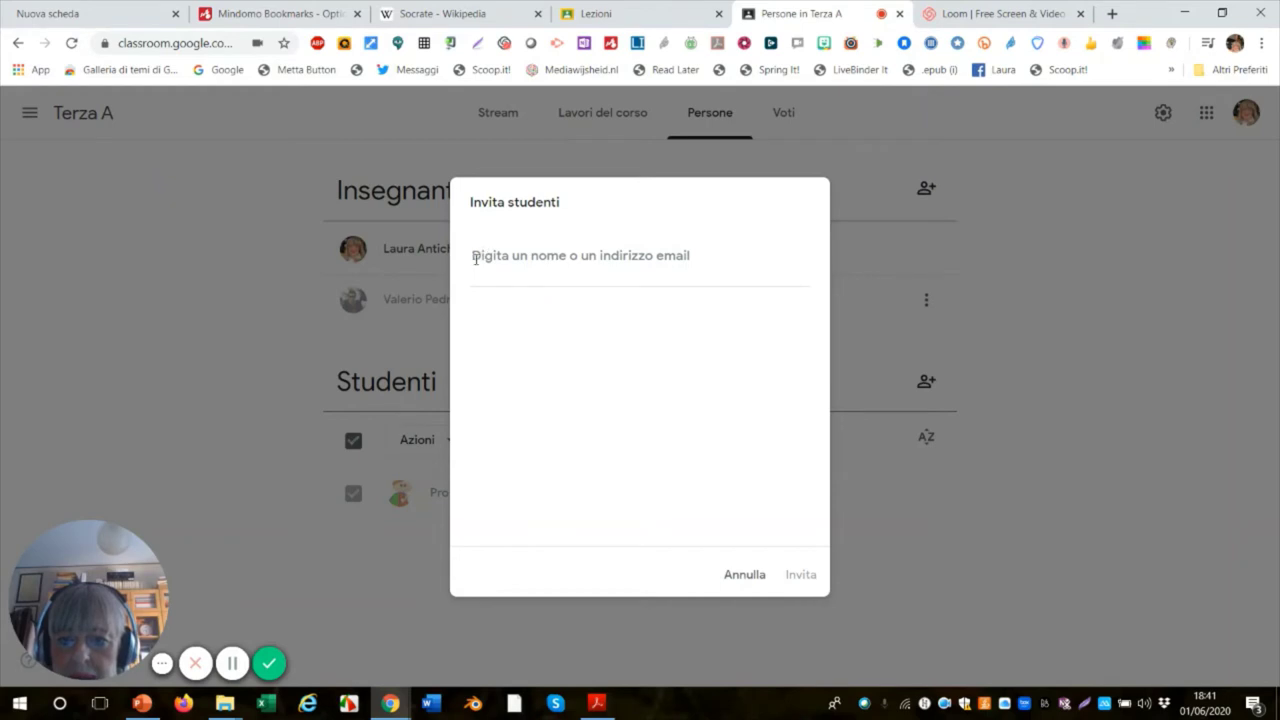
{"action": "type", "text": "s"}
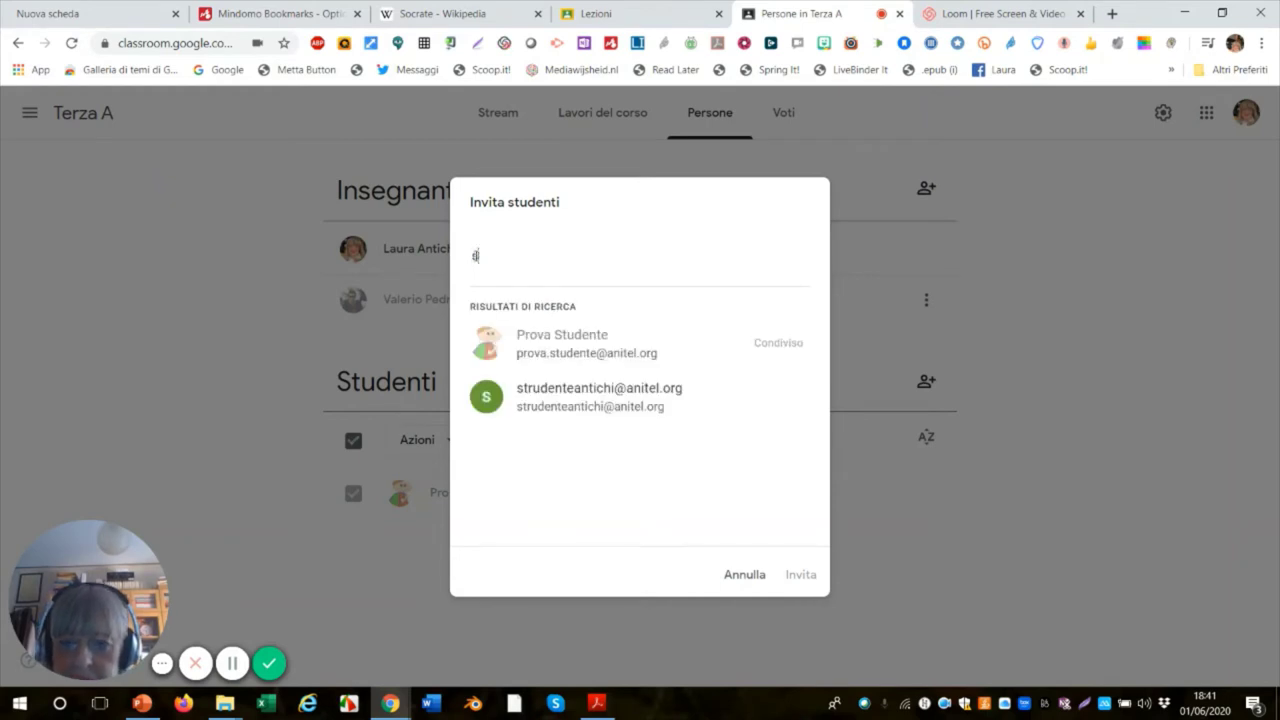
{"action": "left_click", "coordinate": [579, 411]}
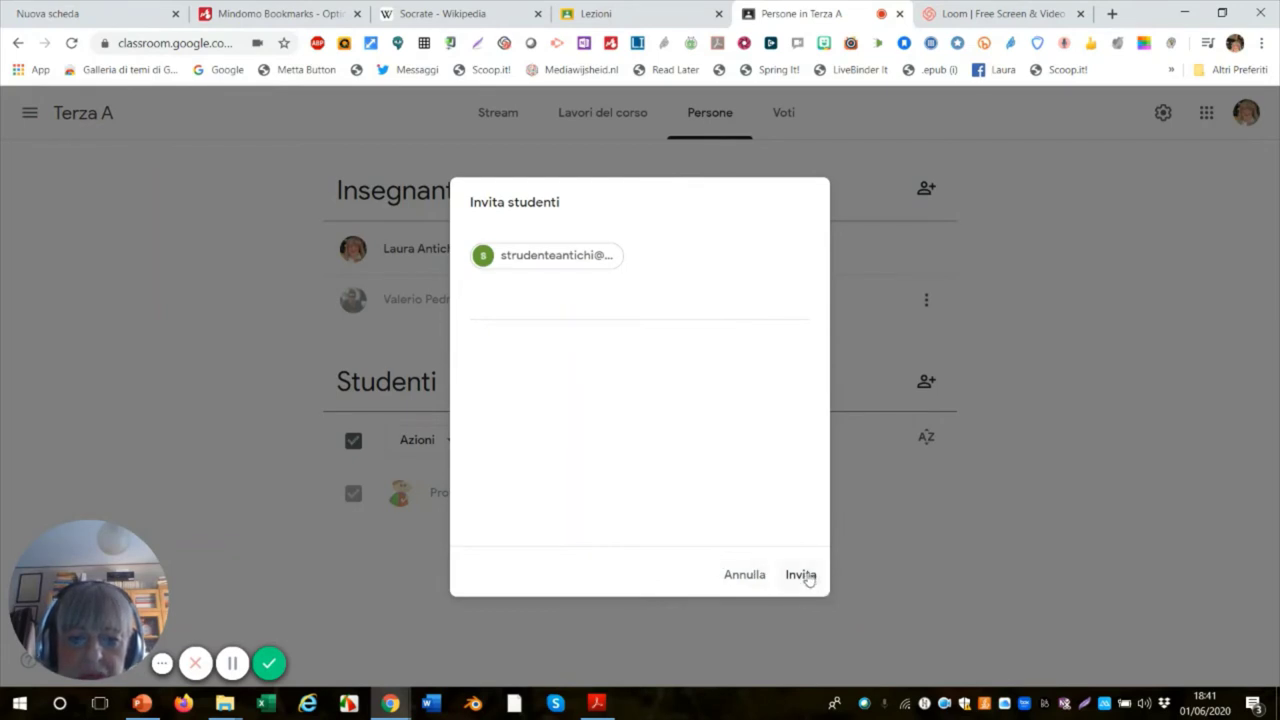
{"action": "left_click", "coordinate": [803, 576]}
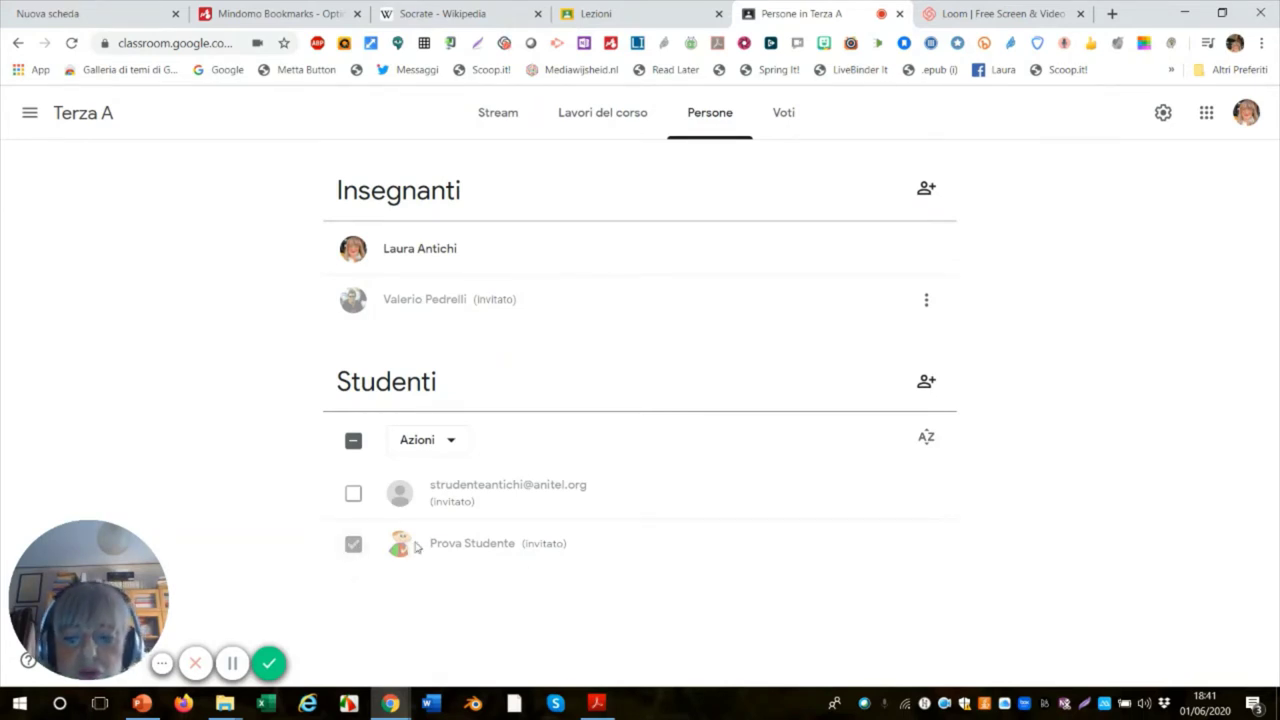
Look over the actions available for the selected student in the Studenti list
{"action": "left_click", "coordinate": [452, 445]}
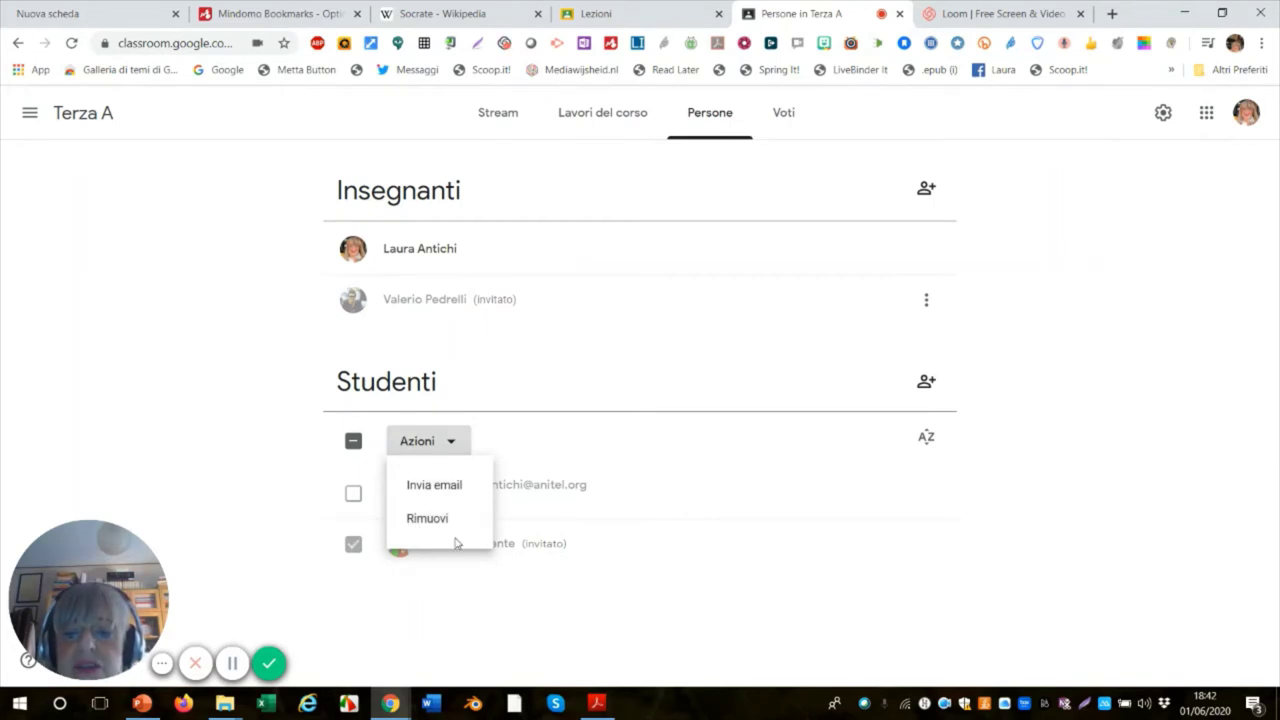
{"action": "left_click", "coordinate": [635, 592]}
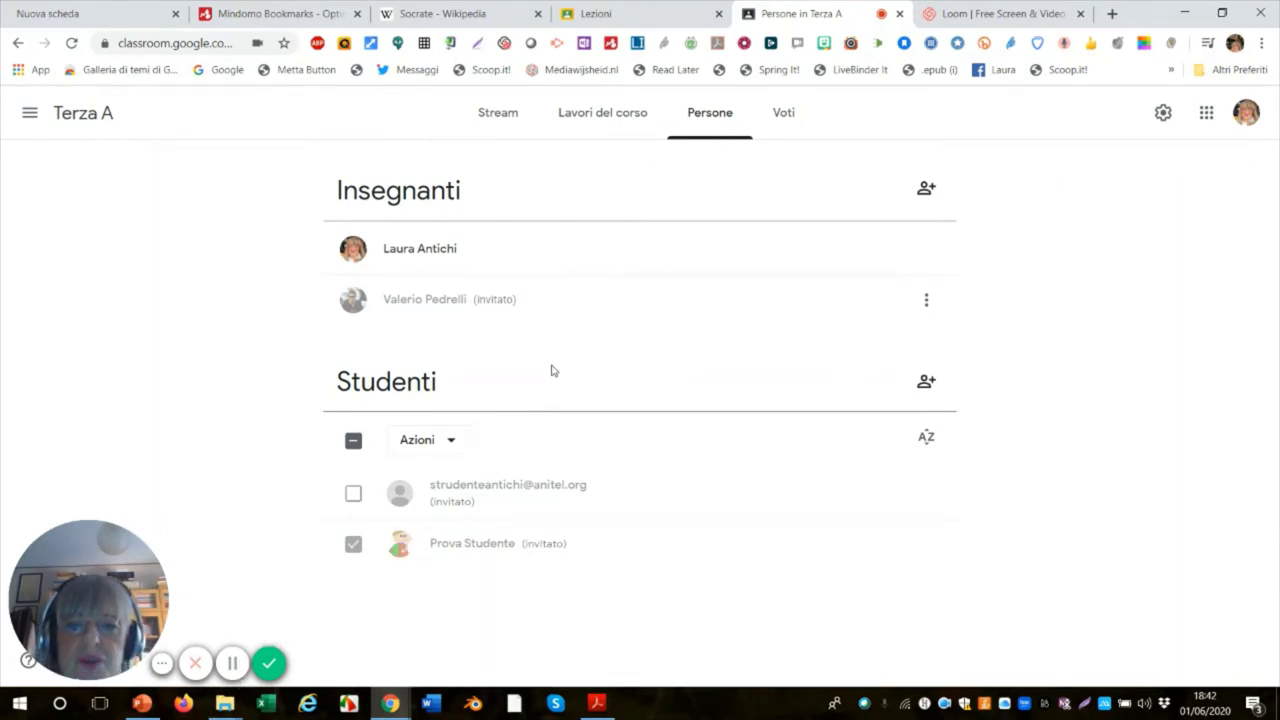
Return to the Terza A stream, open the course's Lavori del corso page and hide the screen-sharing notice
{"action": "left_click", "coordinate": [500, 117]}
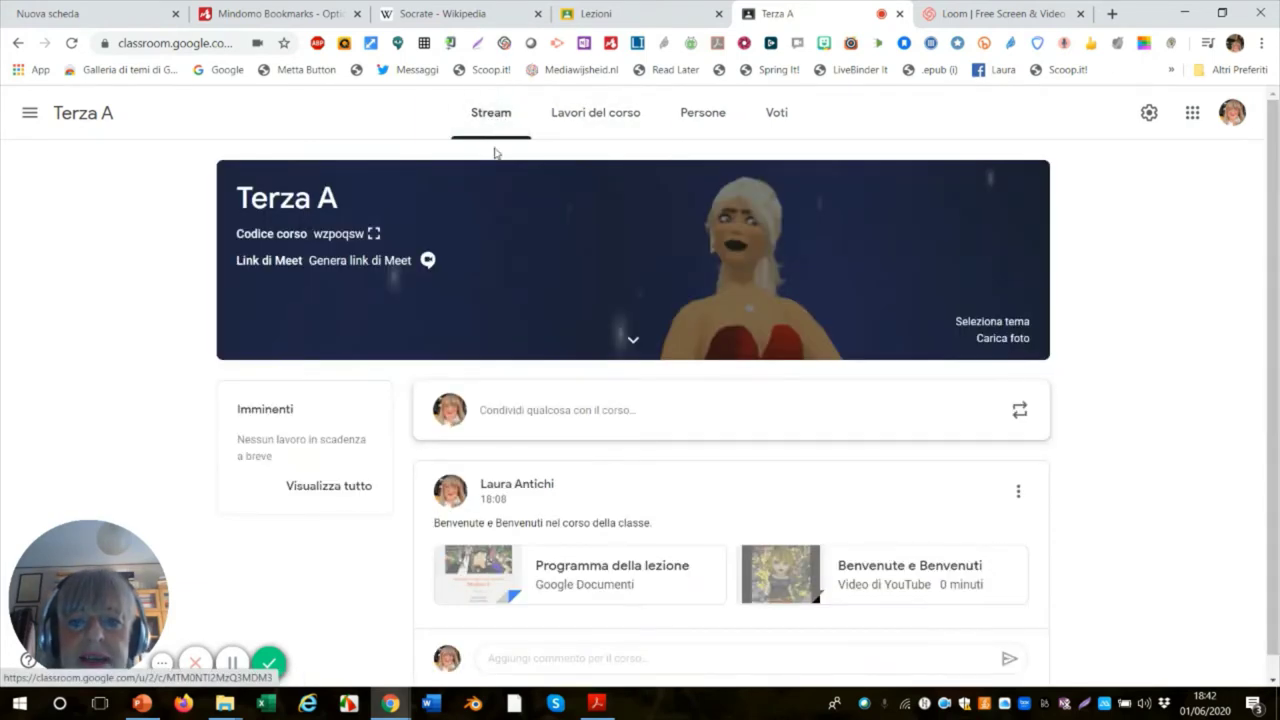
{"action": "left_click", "coordinate": [580, 118]}
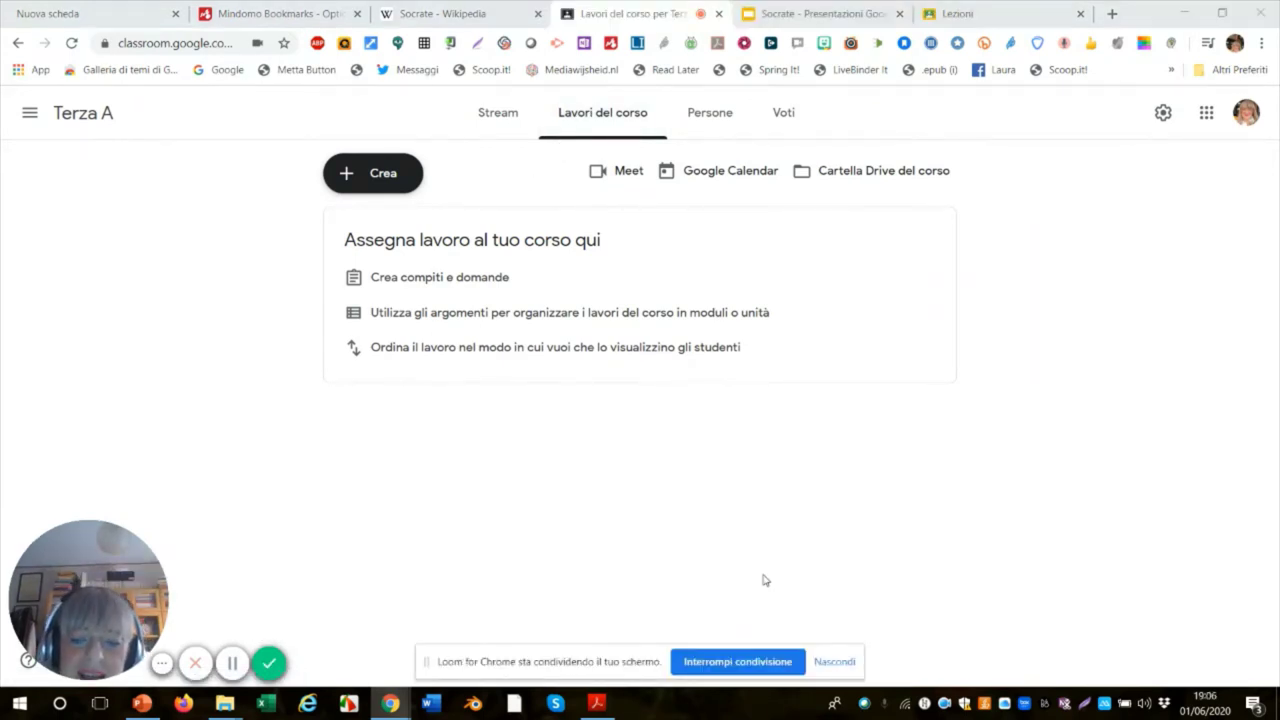
{"action": "left_click", "coordinate": [833, 662]}
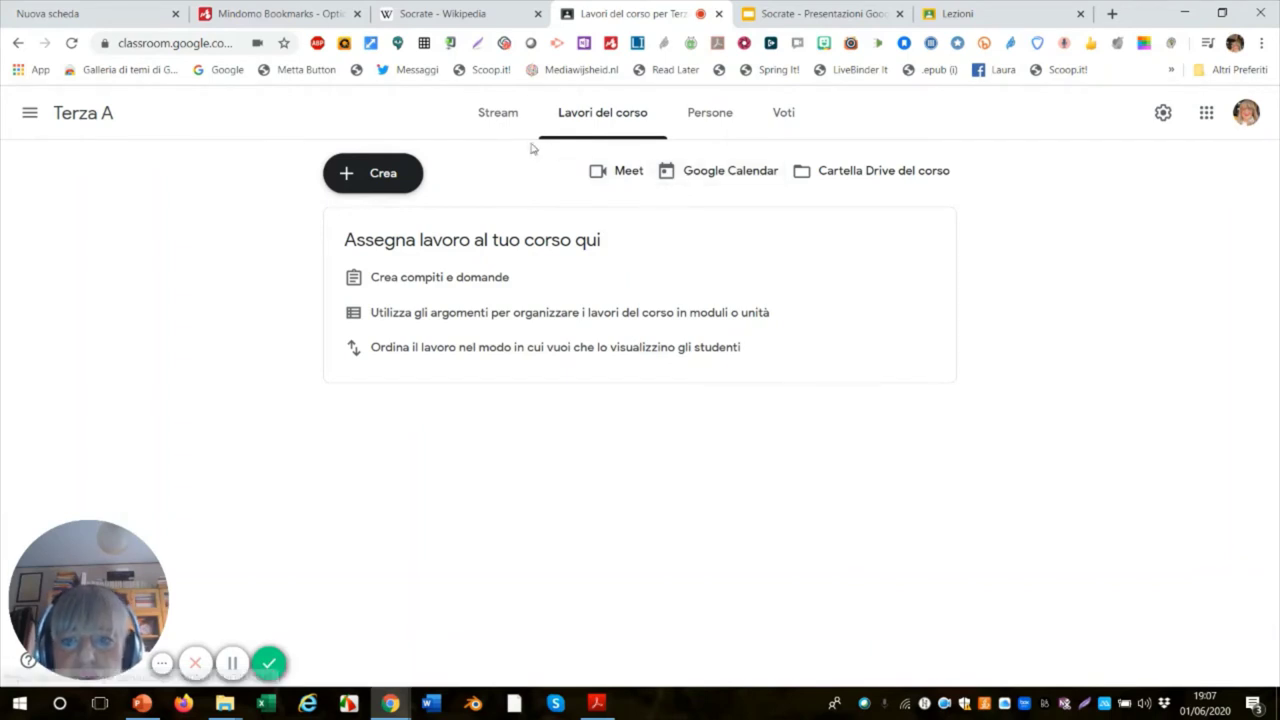
Start a new Compito for the Terza A course and create the topic "filosofia" for it
{"action": "left_click", "coordinate": [347, 176]}
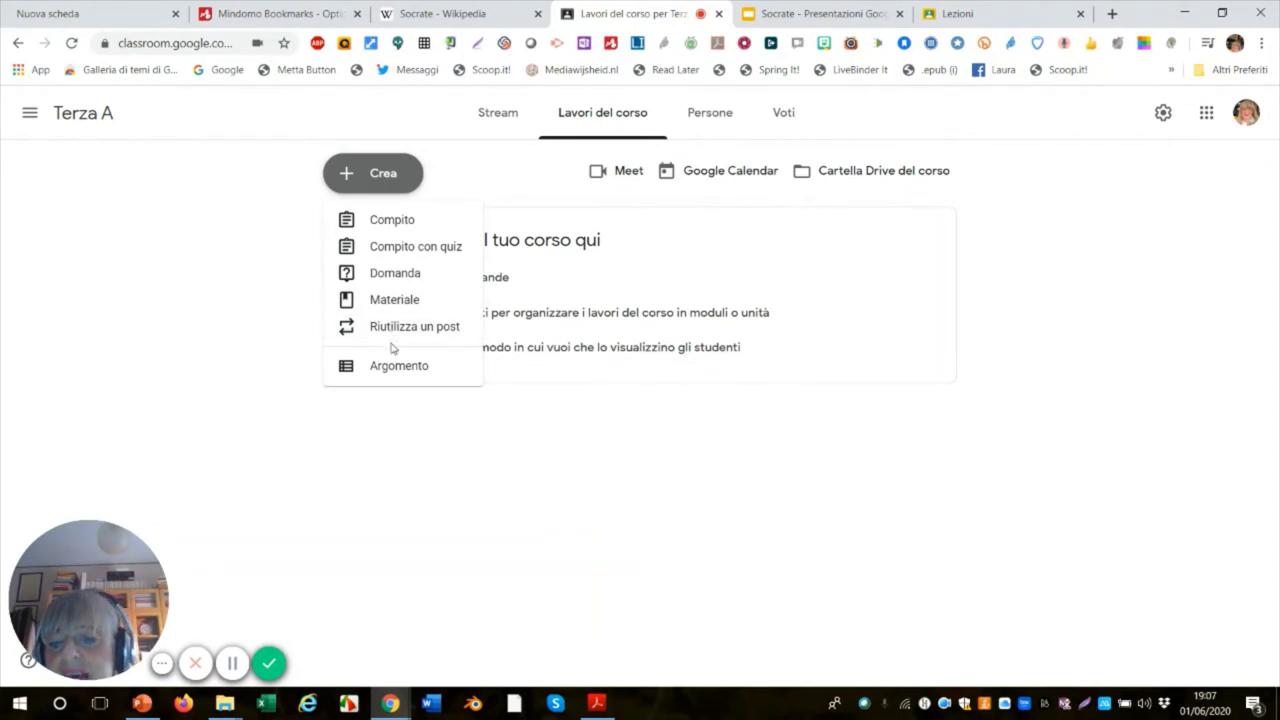
{"action": "left_click", "coordinate": [392, 219]}
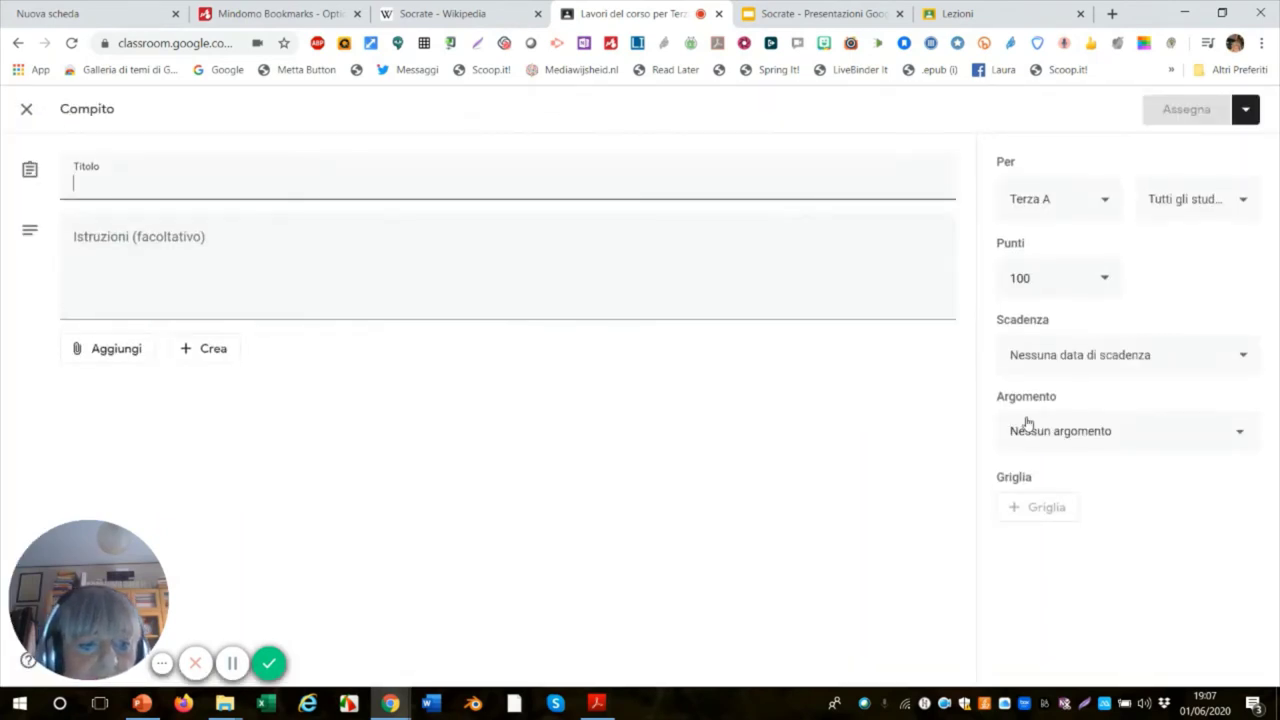
{"action": "left_click", "coordinate": [1028, 440]}
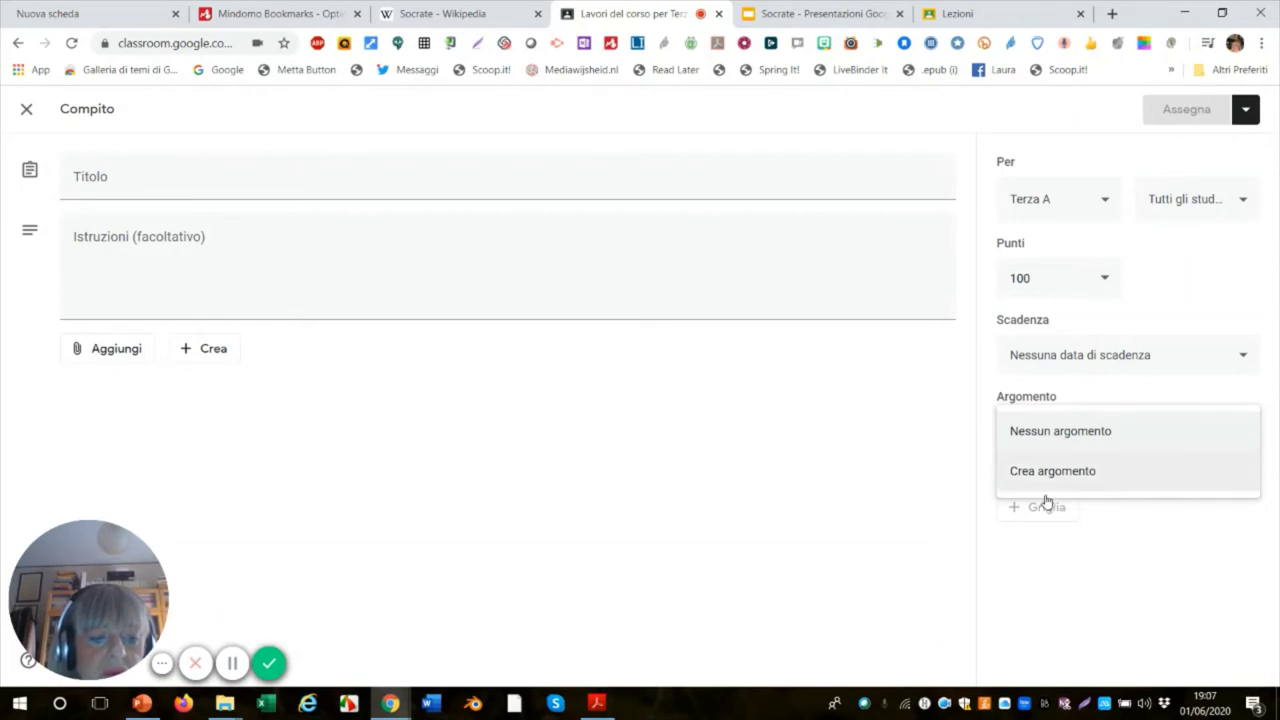
{"action": "left_click", "coordinate": [1073, 476]}
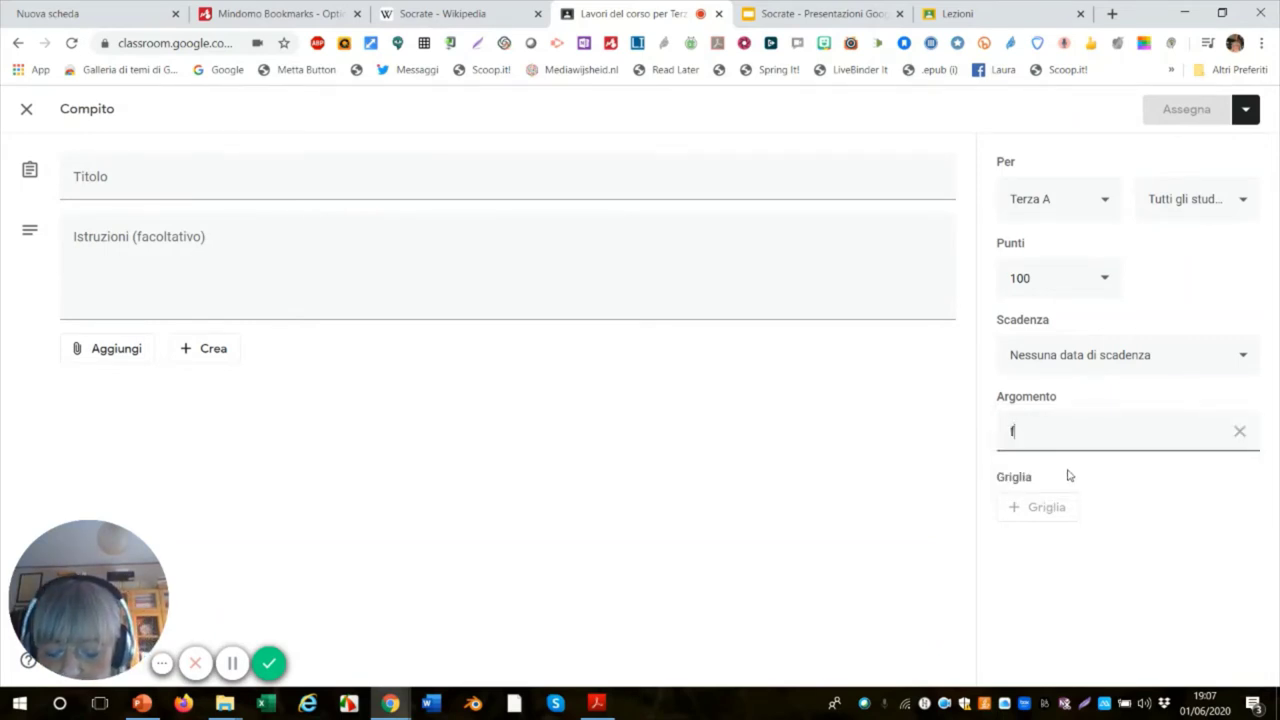
{"action": "key", "text": "BackSpace"}
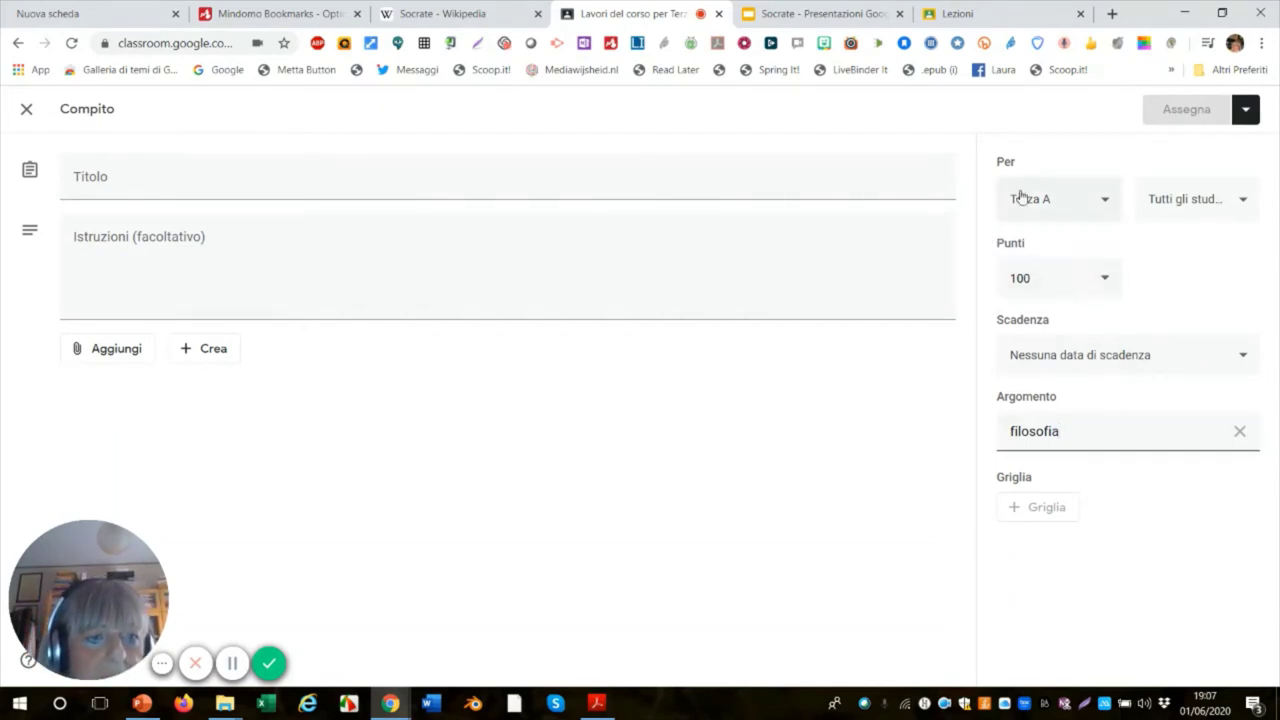
Check which courses and which students the assignment can be assigned to
{"action": "left_click", "coordinate": [1107, 206]}
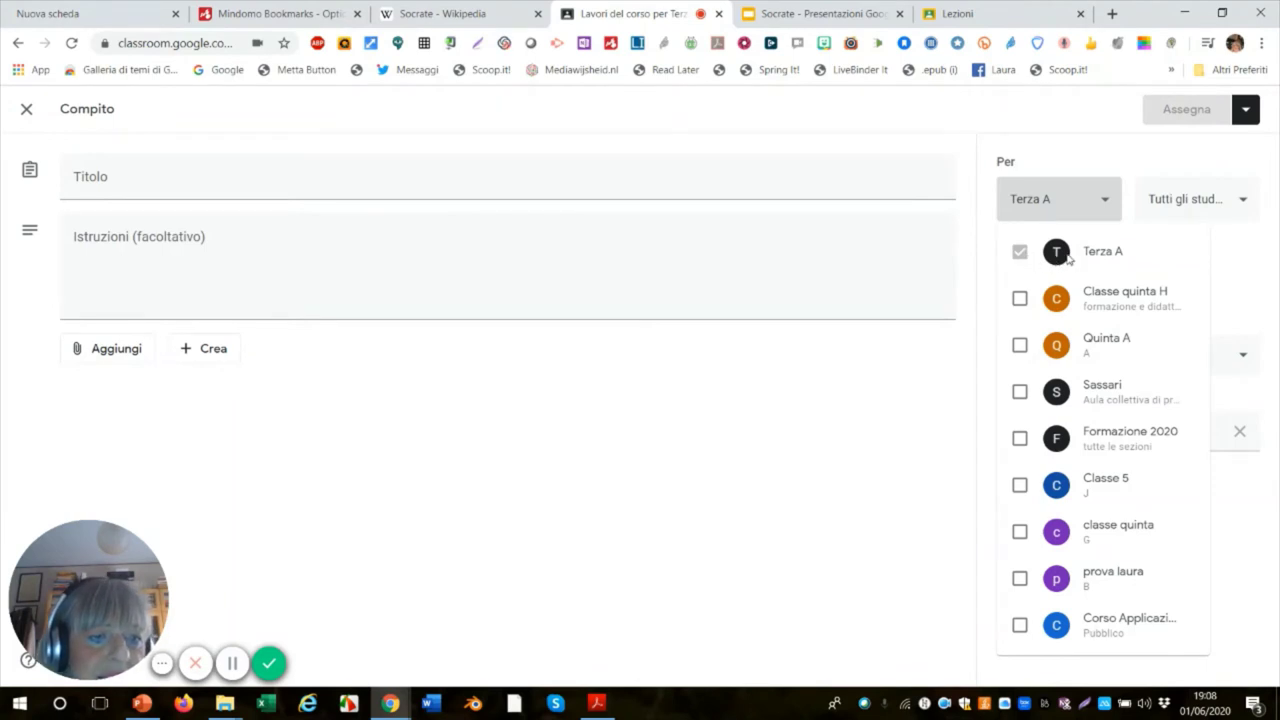
{"action": "left_click", "coordinate": [1240, 208]}
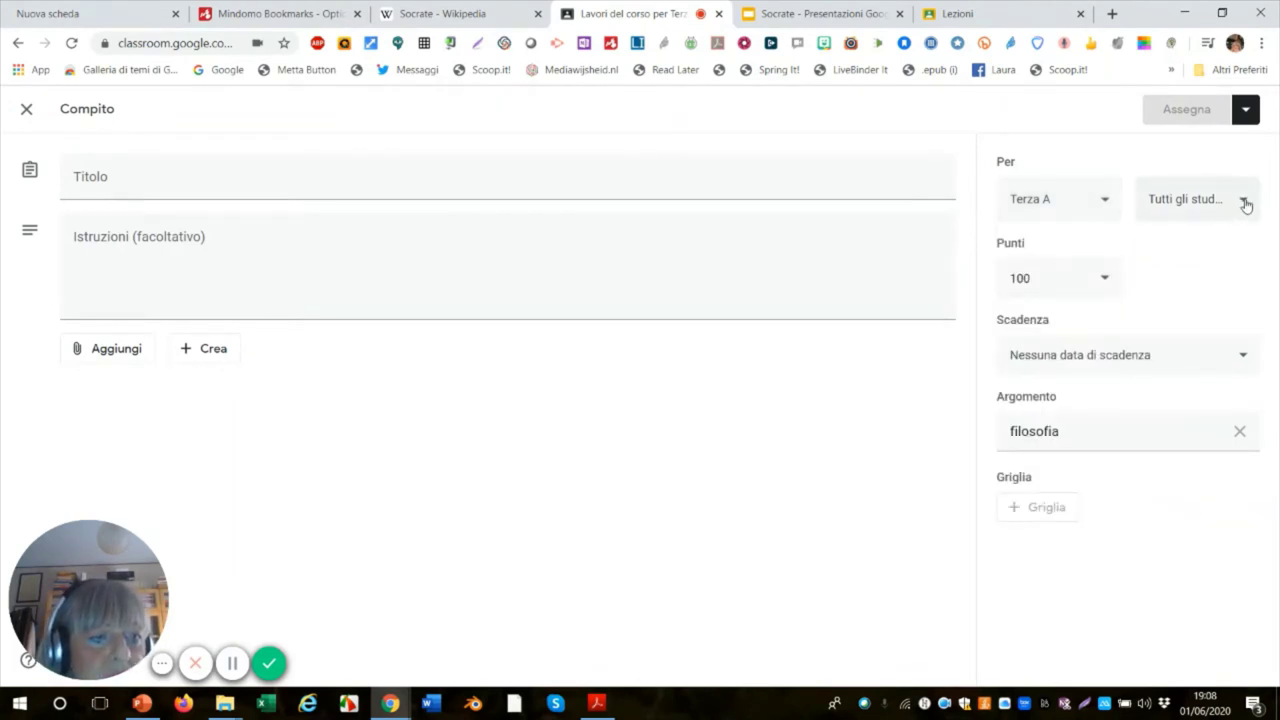
{"action": "left_click", "coordinate": [1244, 202]}
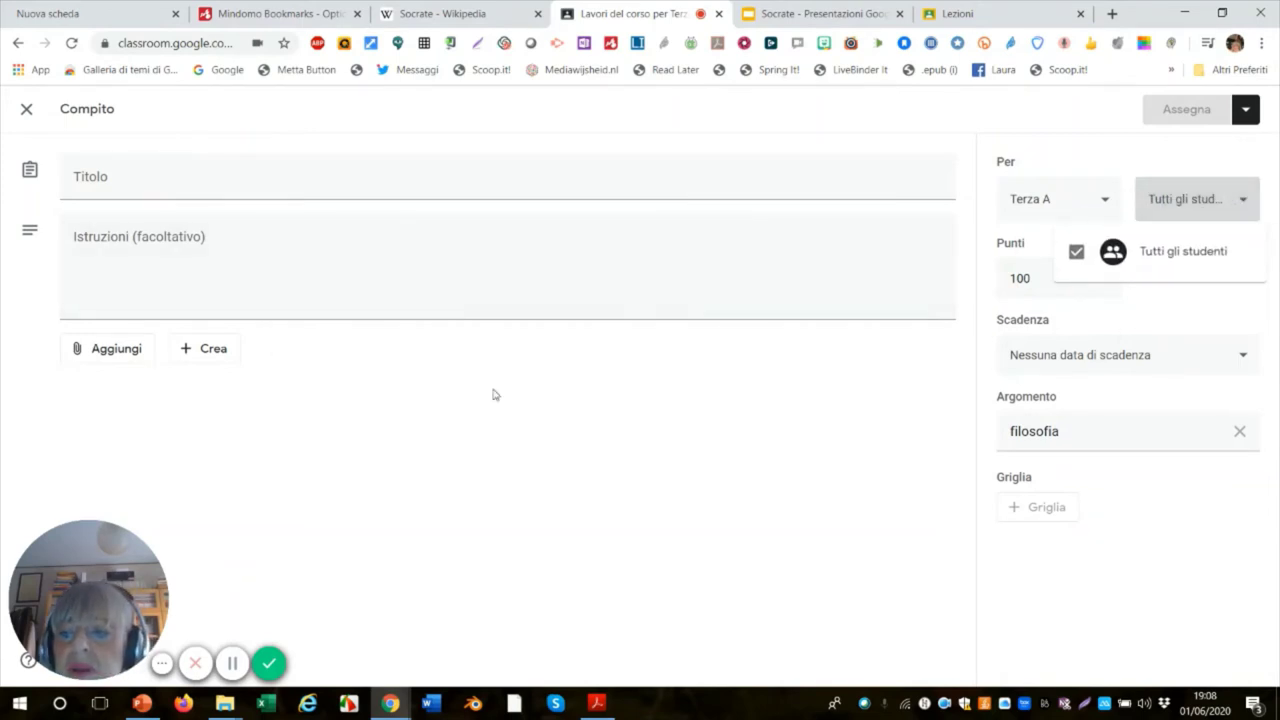
{"action": "left_click", "coordinate": [1075, 173]}
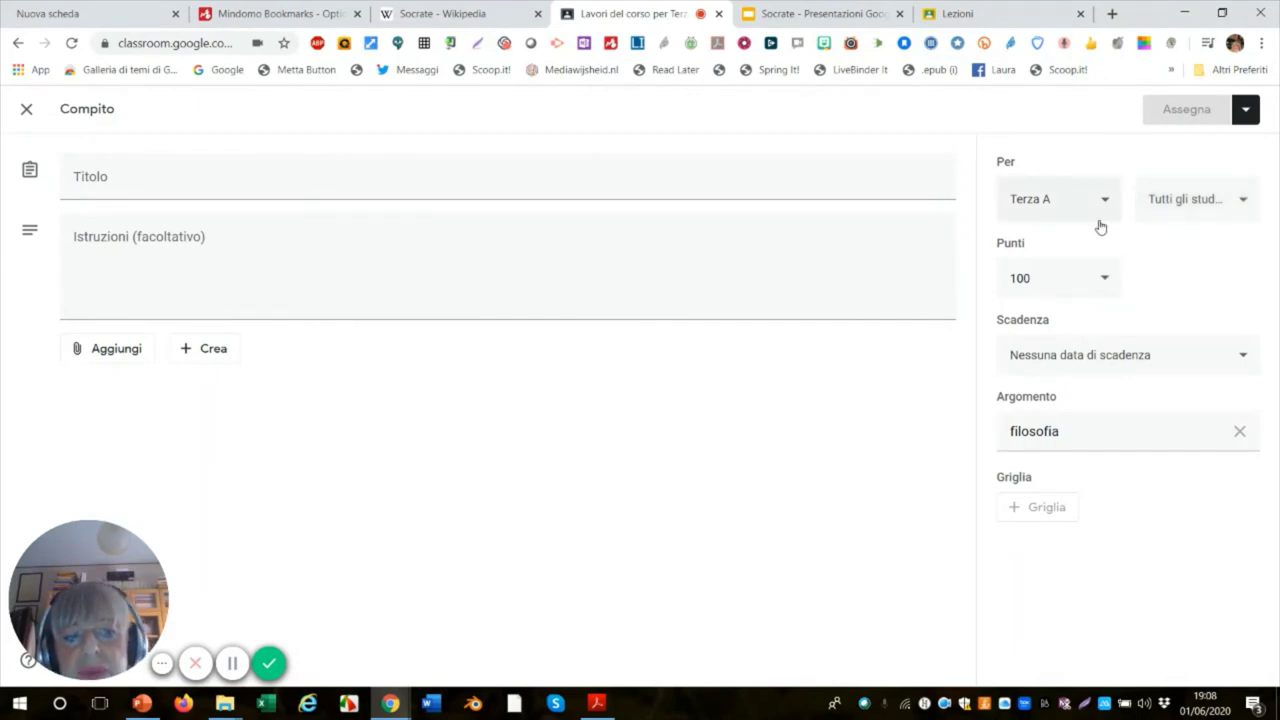
{"action": "left_click", "coordinate": [1244, 203]}
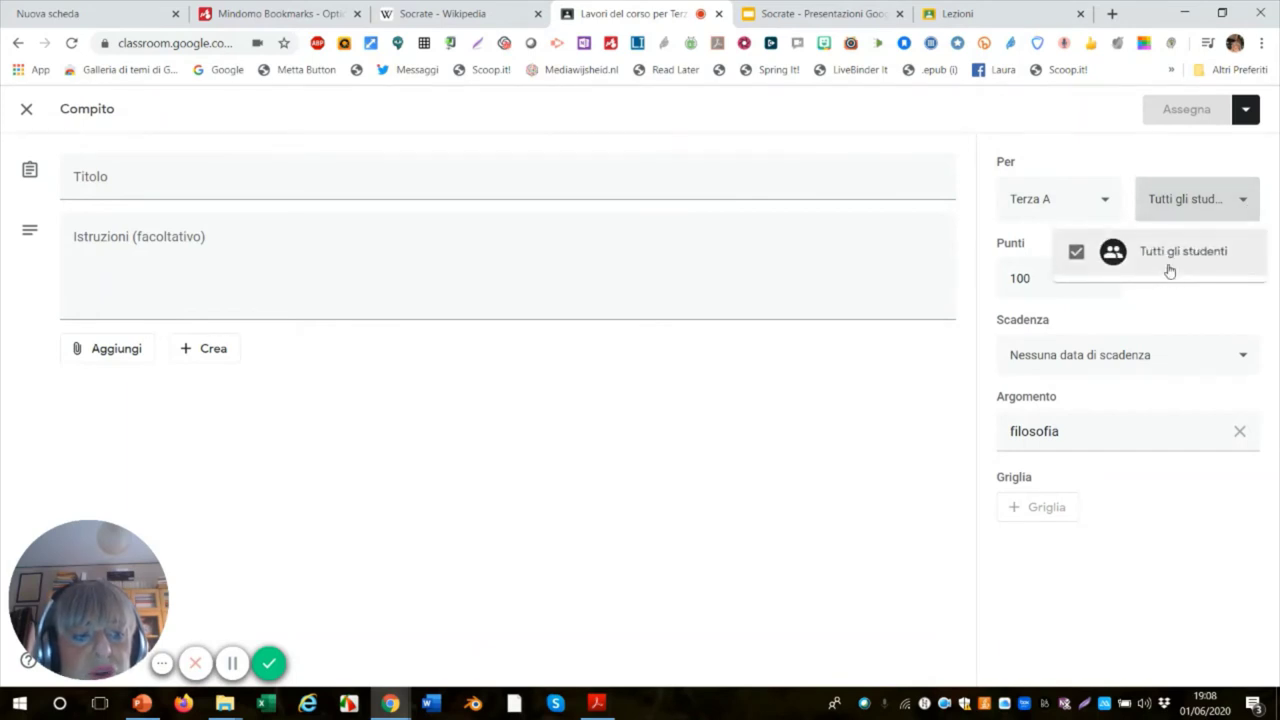
{"action": "left_click", "coordinate": [1245, 201]}
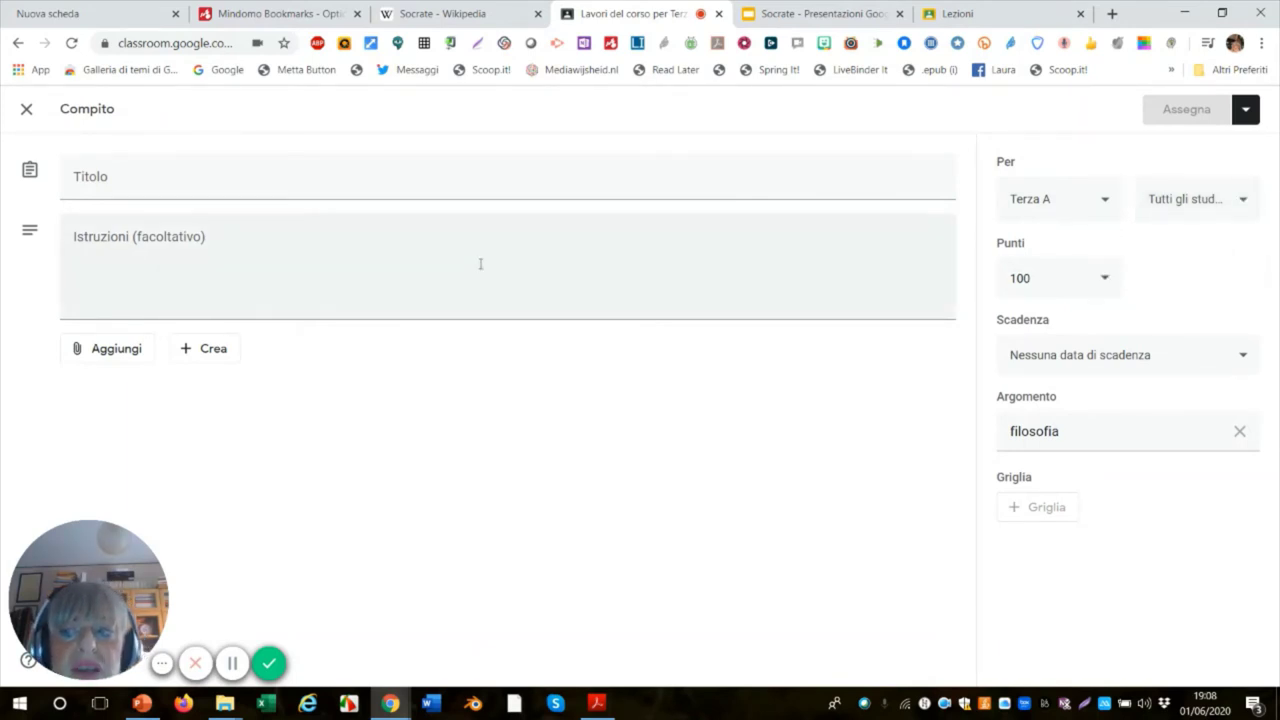
Title the assignment "Socrate"
{"action": "left_click", "coordinate": [104, 176]}
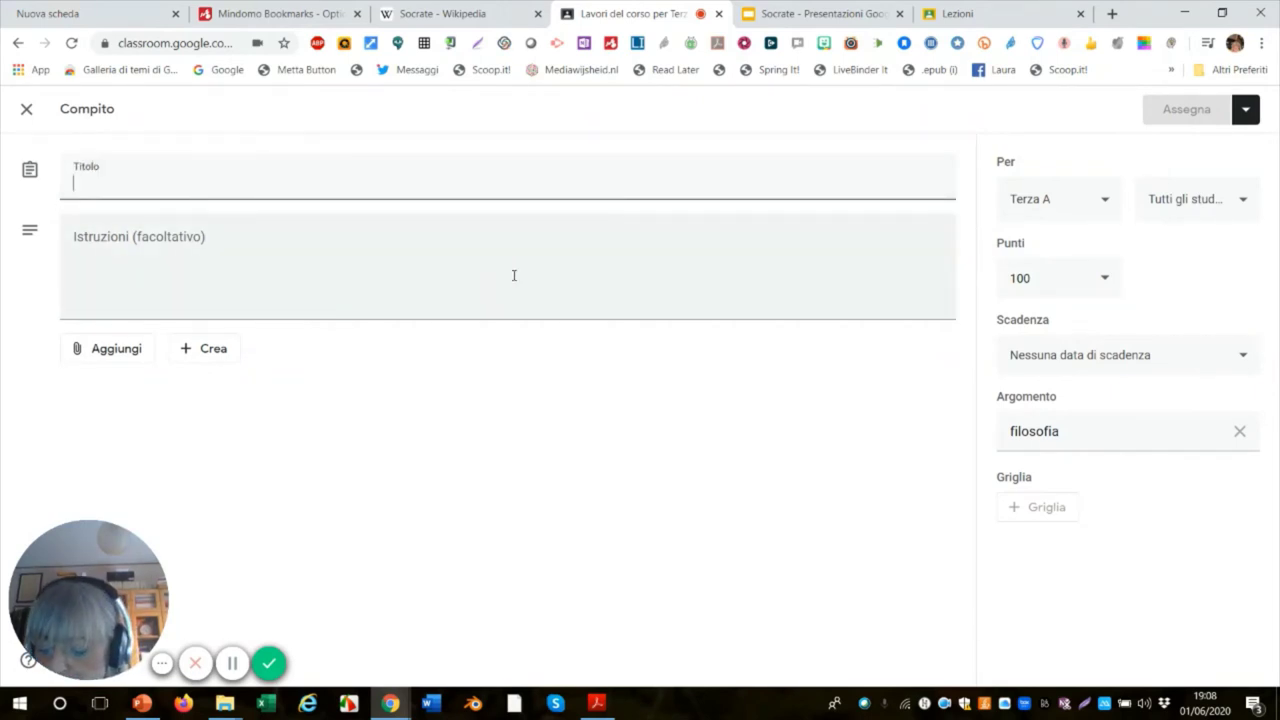
{"action": "type", "text": "S"}
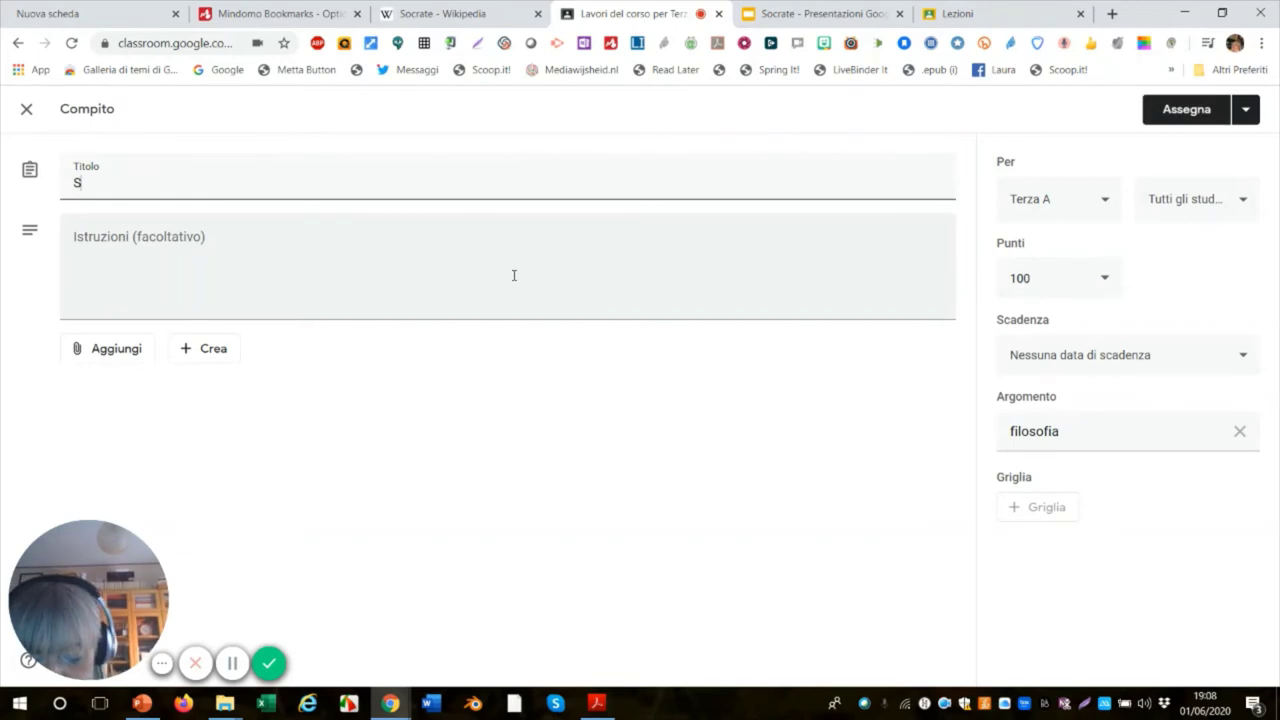
{"action": "type", "text": "ocrat"}
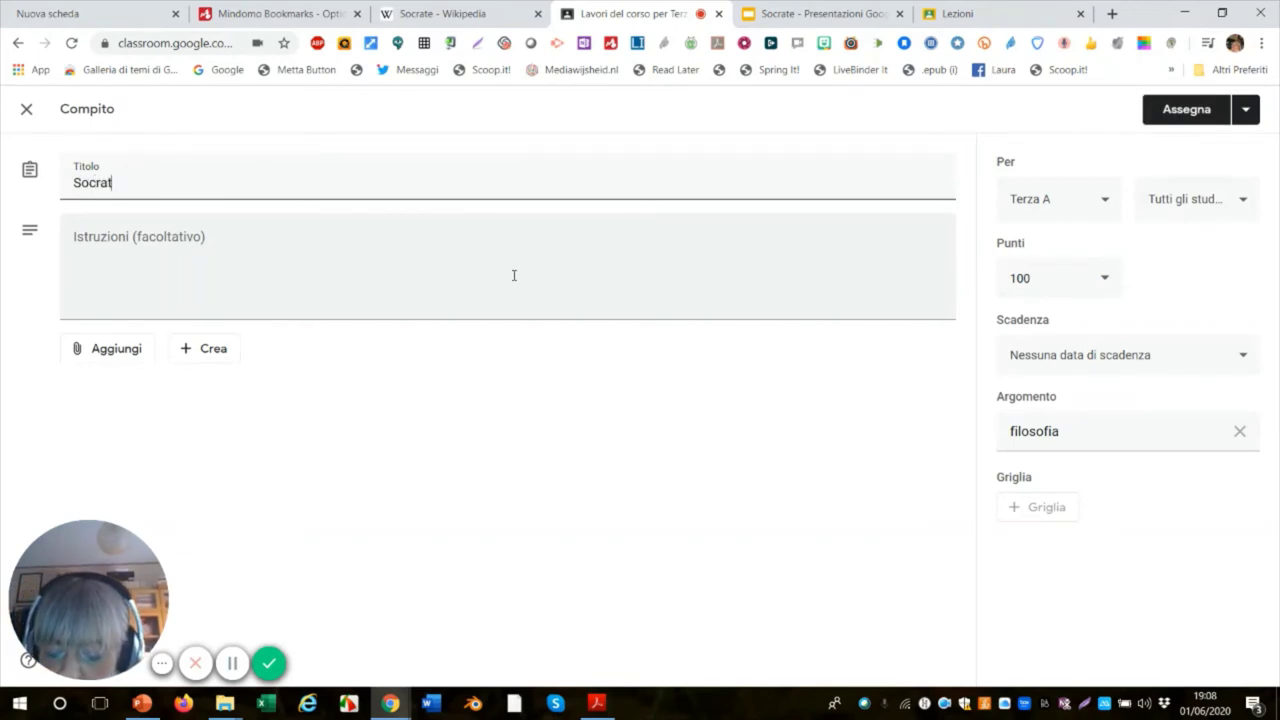
{"action": "type", "text": "e"}
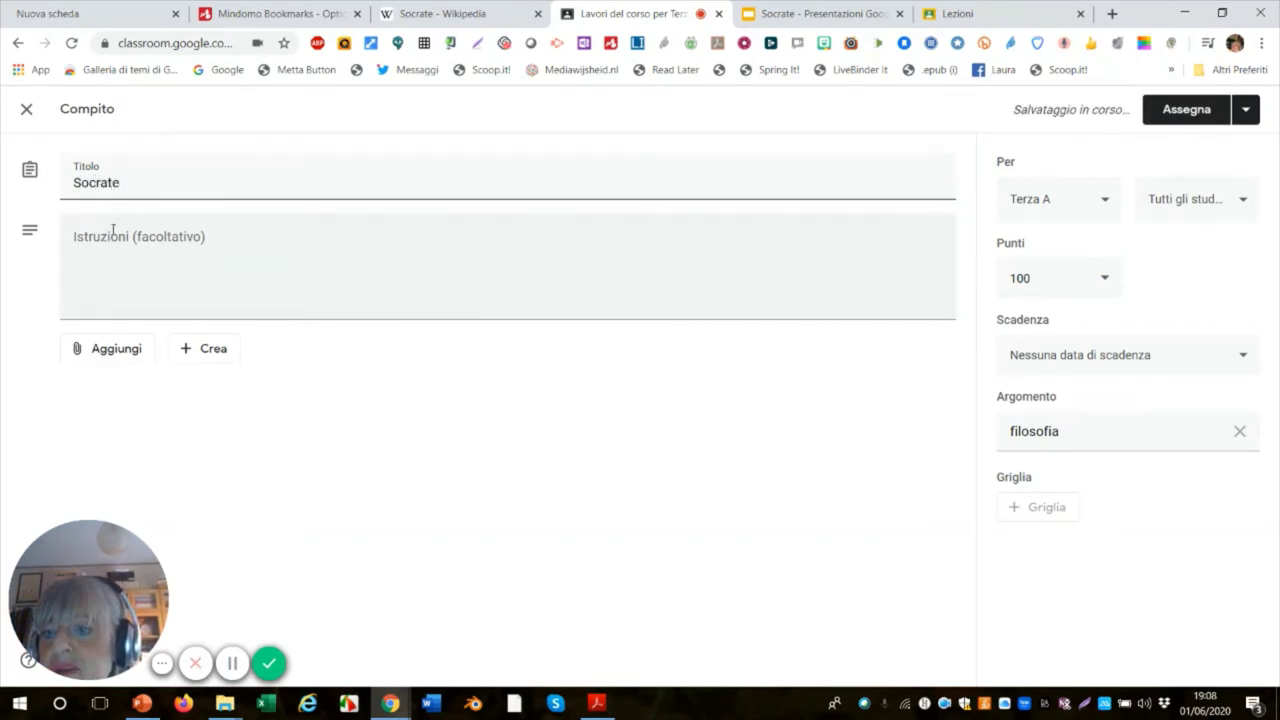
Enter "Completa la presentazione" as the assignment's instructions
{"action": "left_click", "coordinate": [120, 247]}
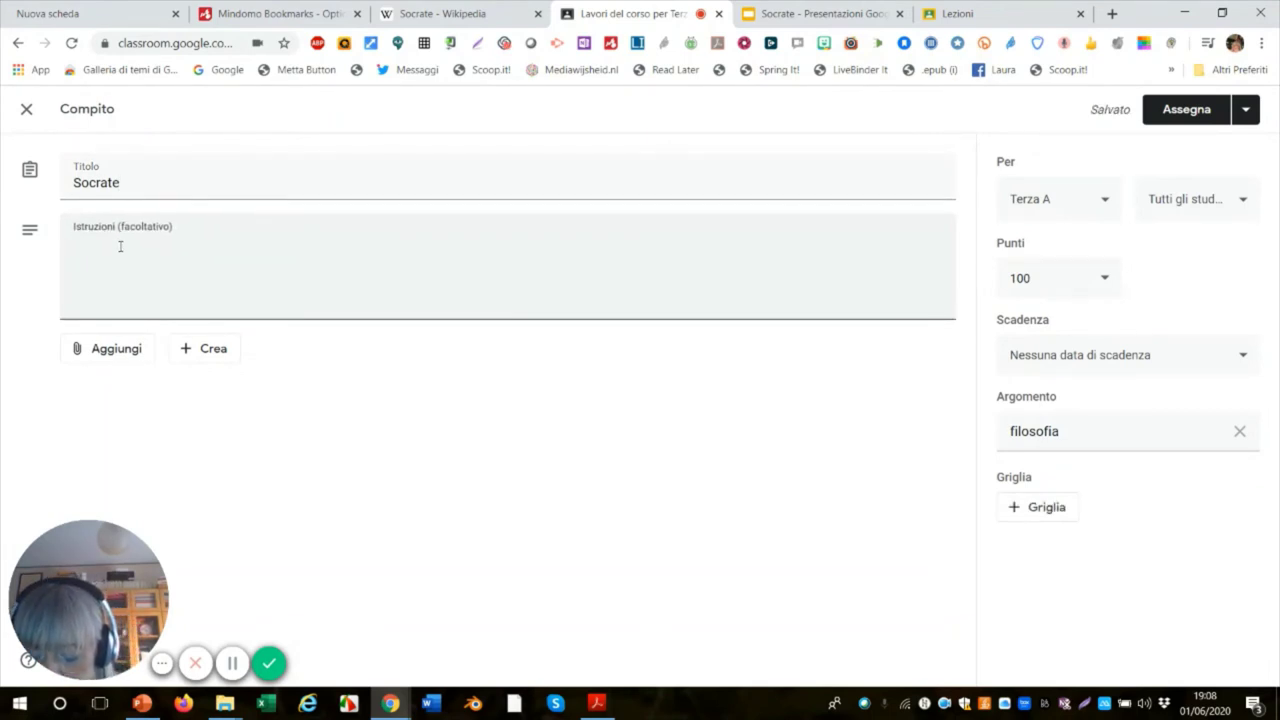
{"action": "type", "text": "C"}
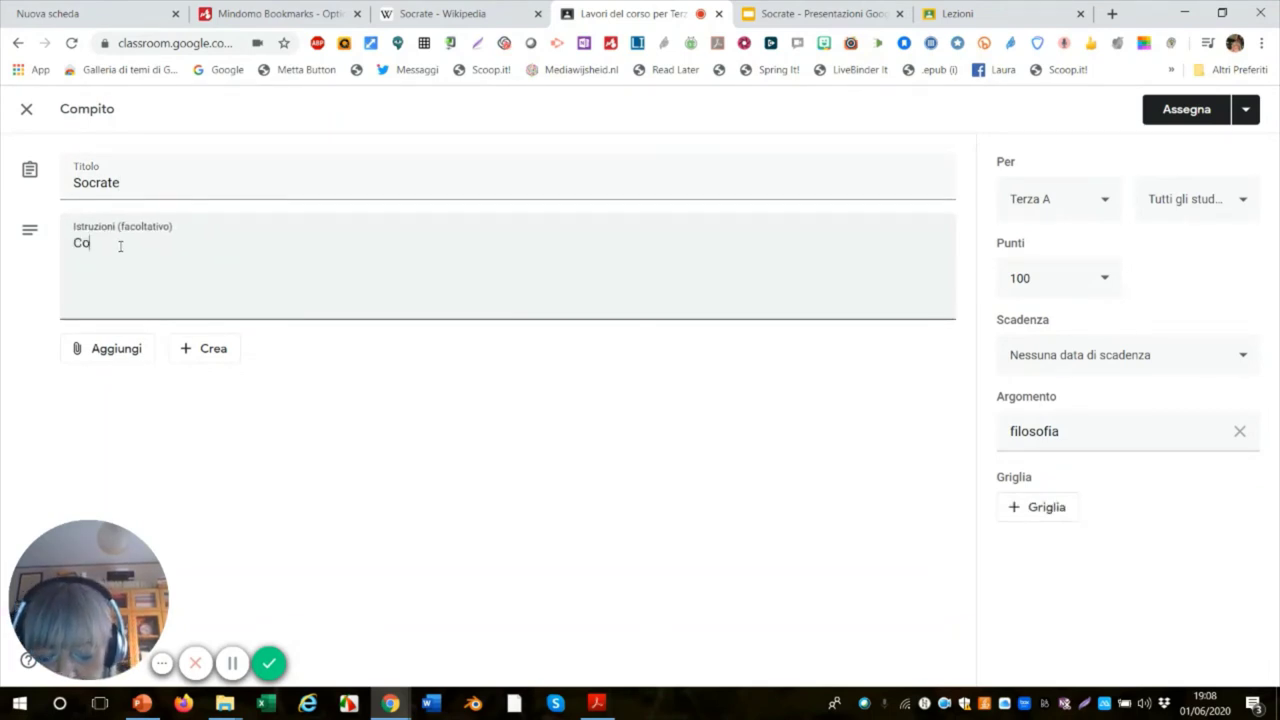
{"action": "type", "text": "ompl"}
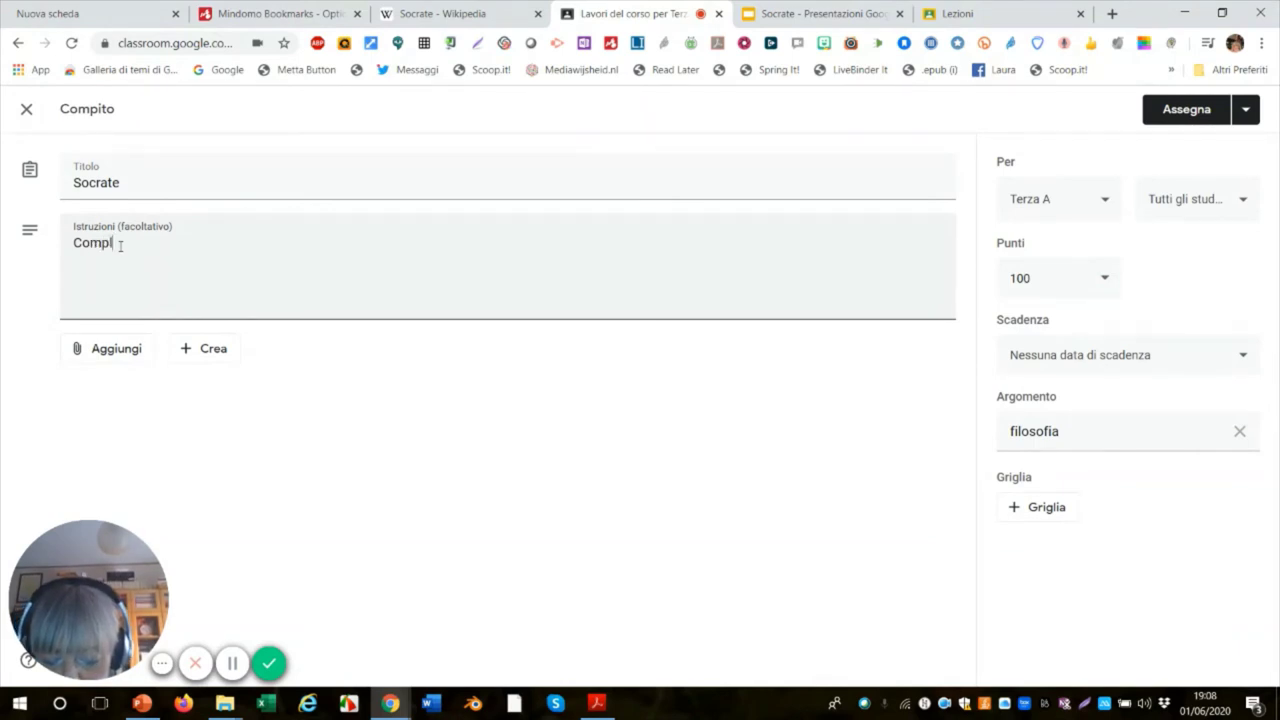
{"action": "type", "text": "eta "}
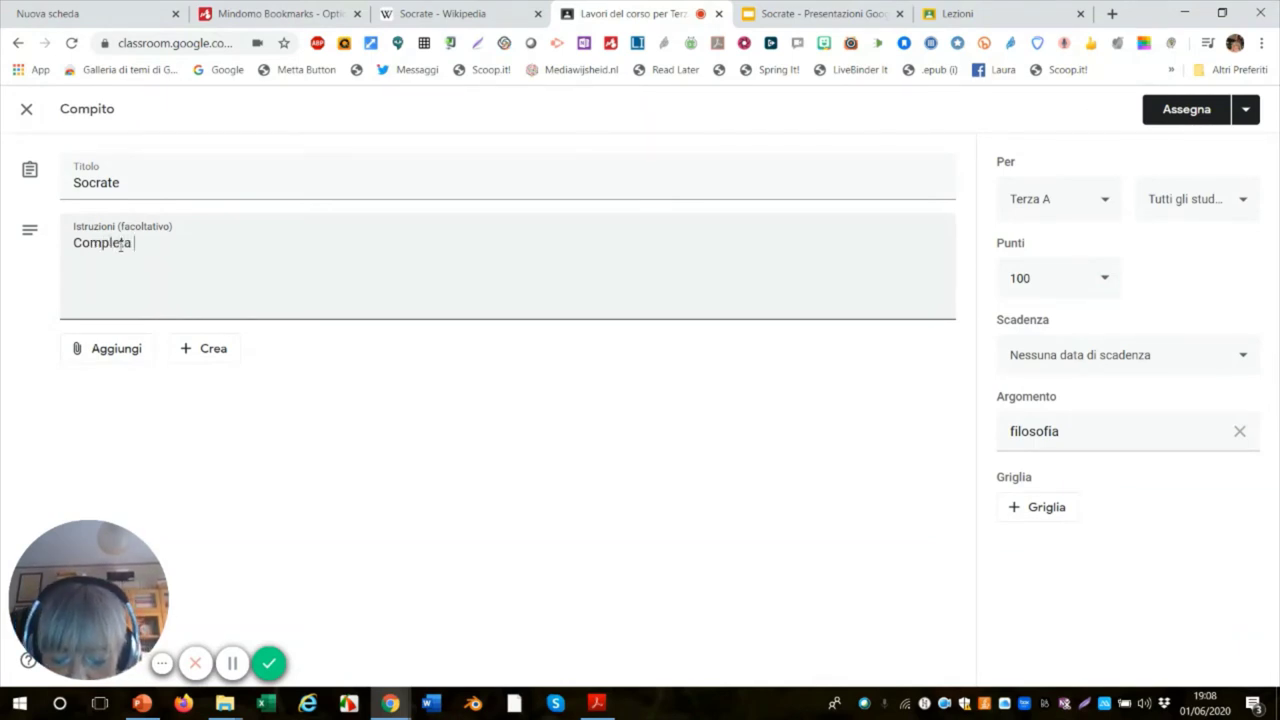
{"action": "type", "text": "la pr"}
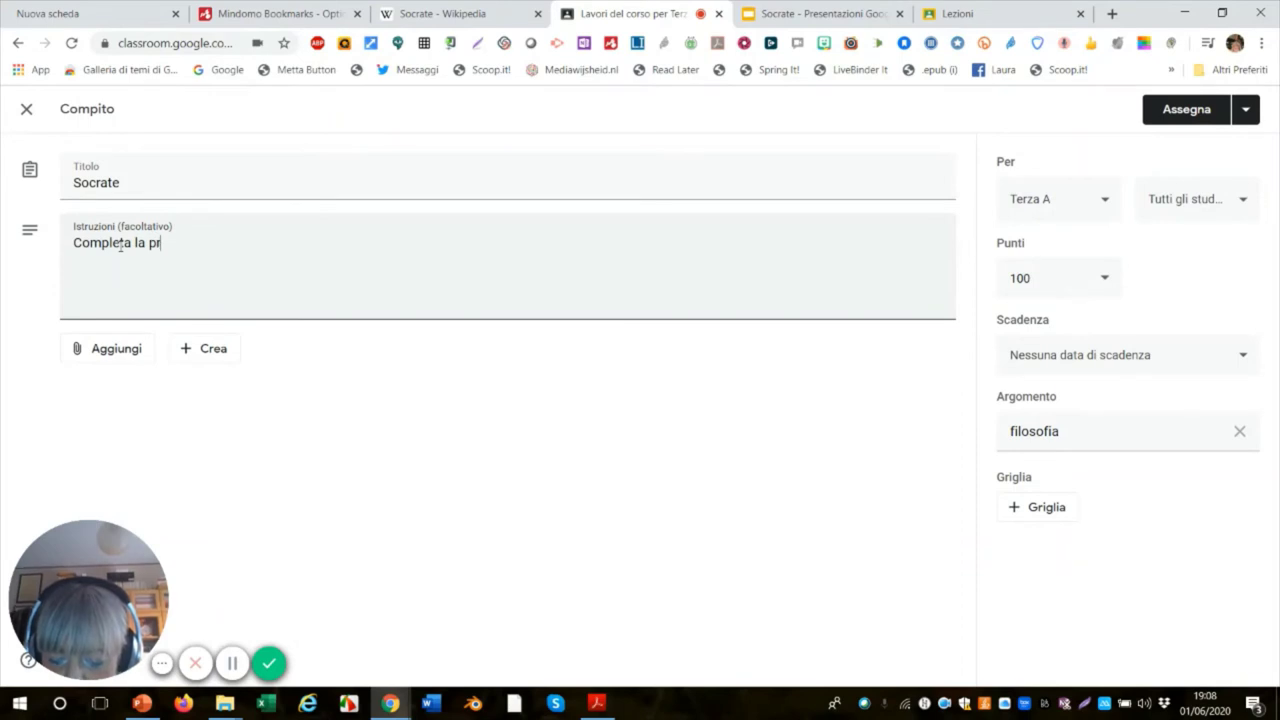
{"action": "type", "text": "esent"}
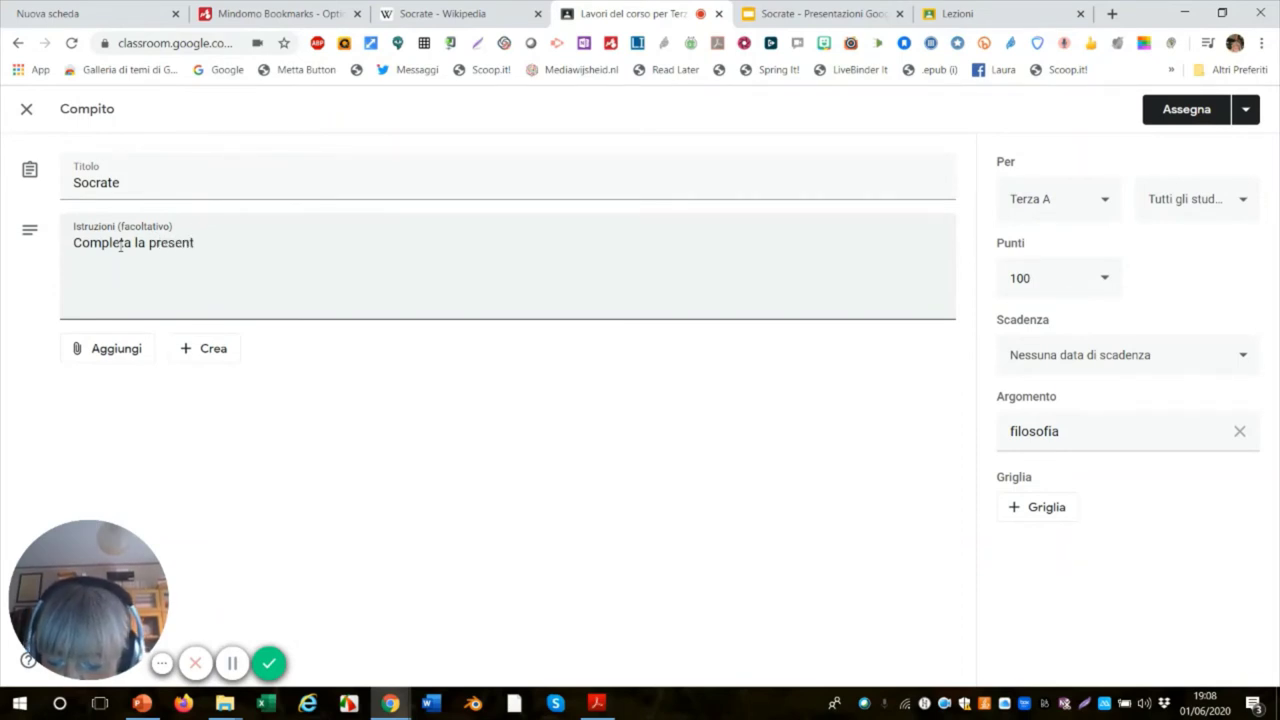
{"action": "type", "text": "azione"}
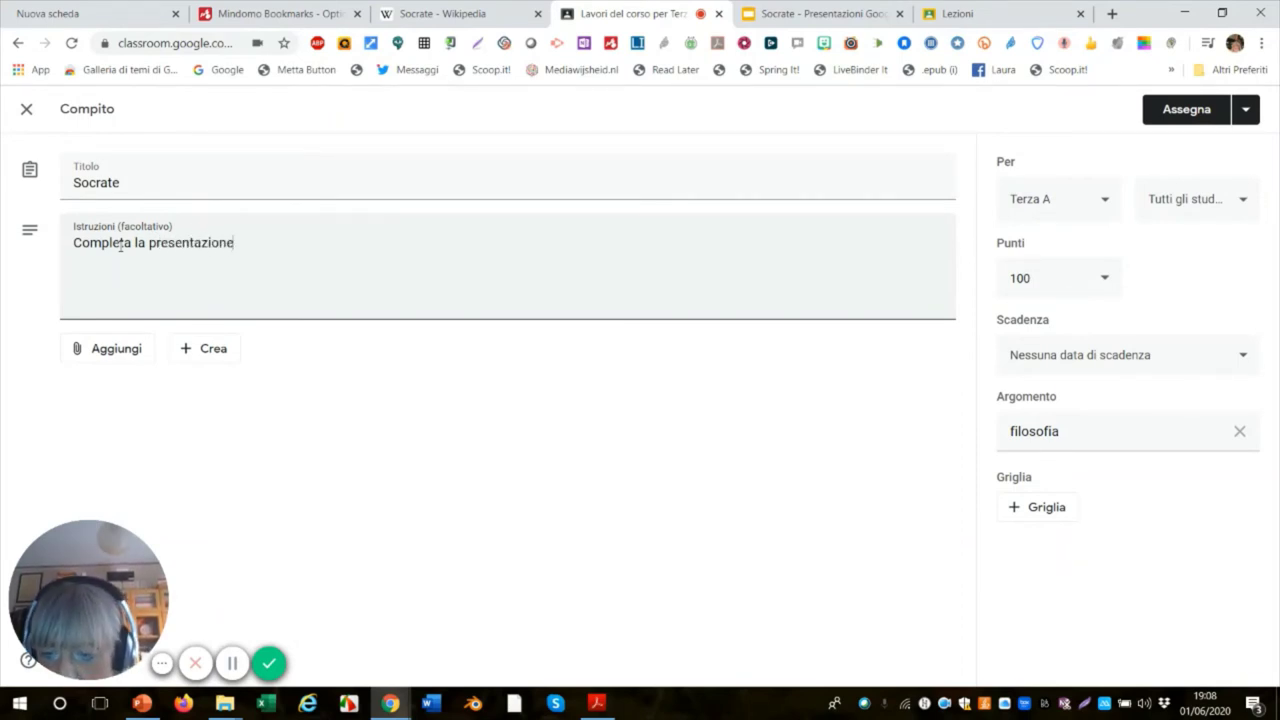
Look over the attachment sources and the file types that can be created for the assignment
{"action": "left_click", "coordinate": [133, 360]}
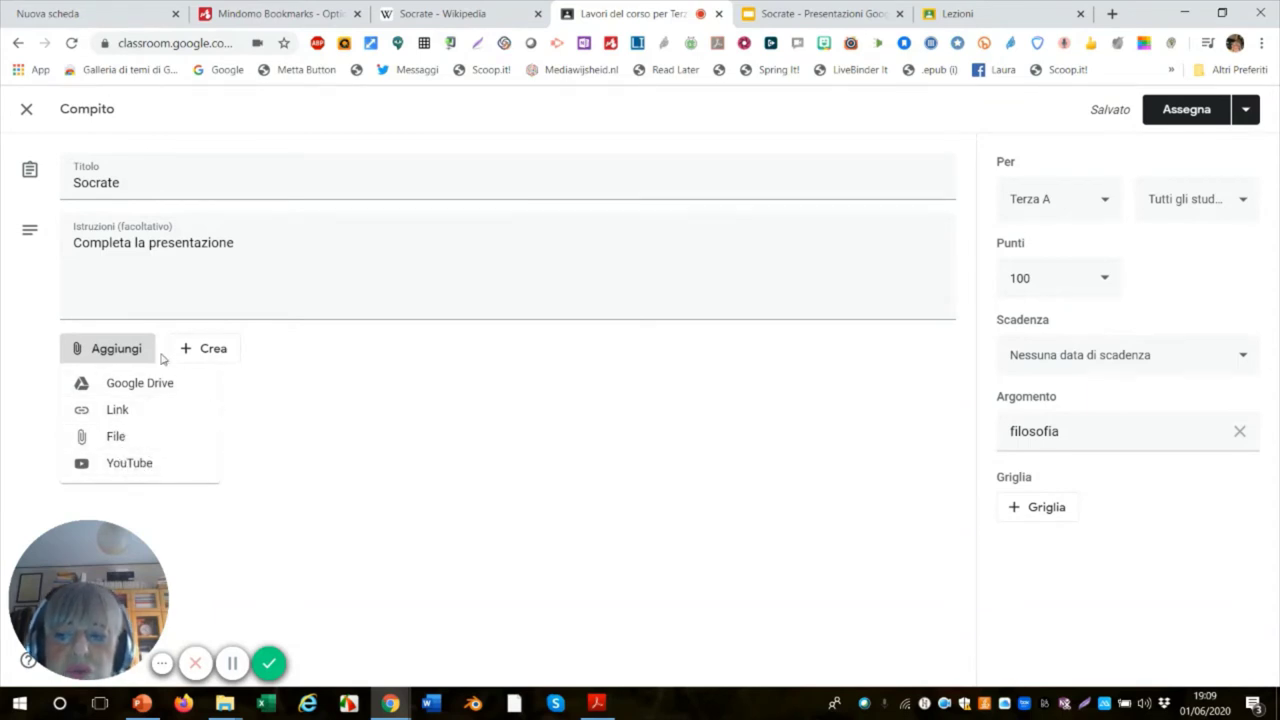
{"action": "left_click", "coordinate": [415, 437]}
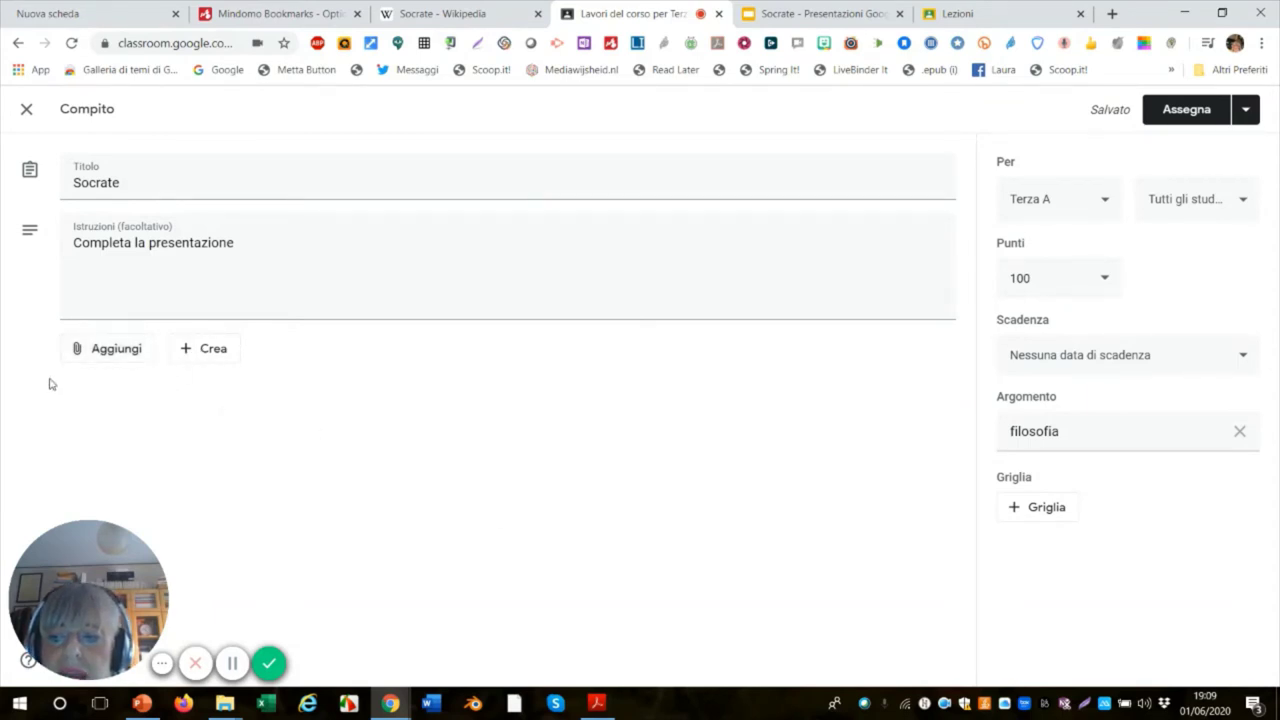
{"action": "left_click", "coordinate": [213, 364]}
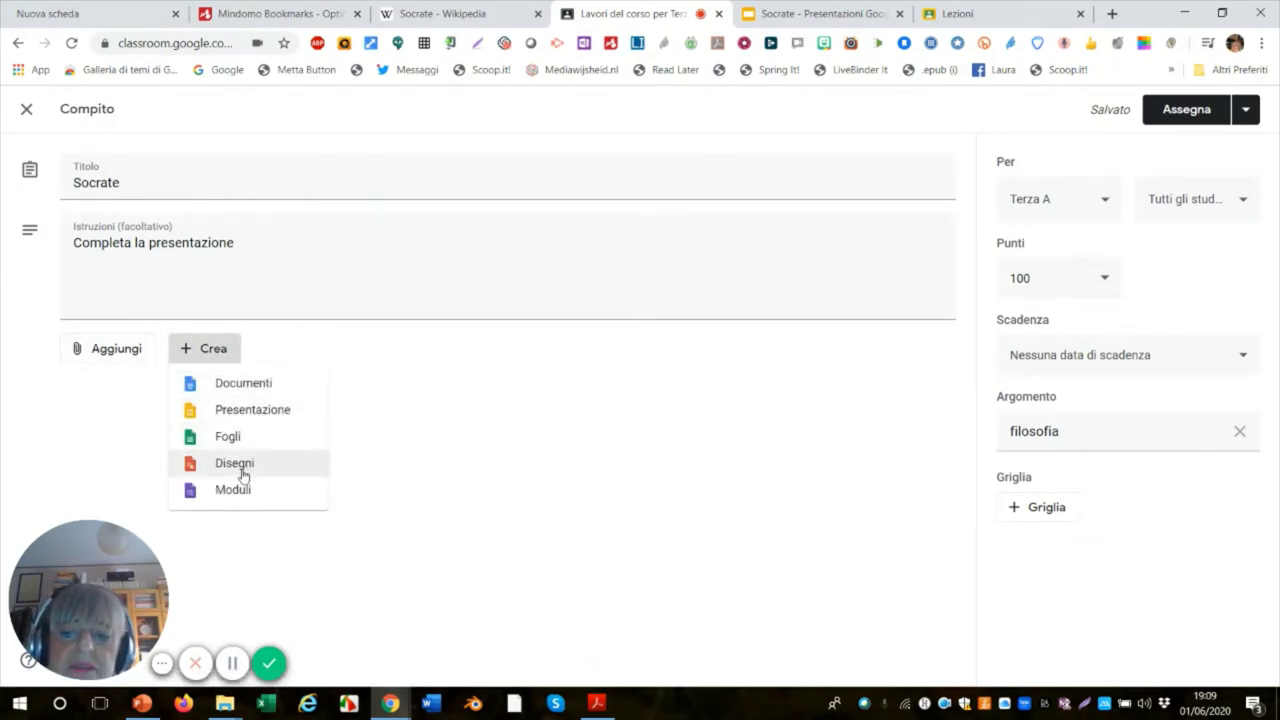
{"action": "left_click", "coordinate": [116, 356]}
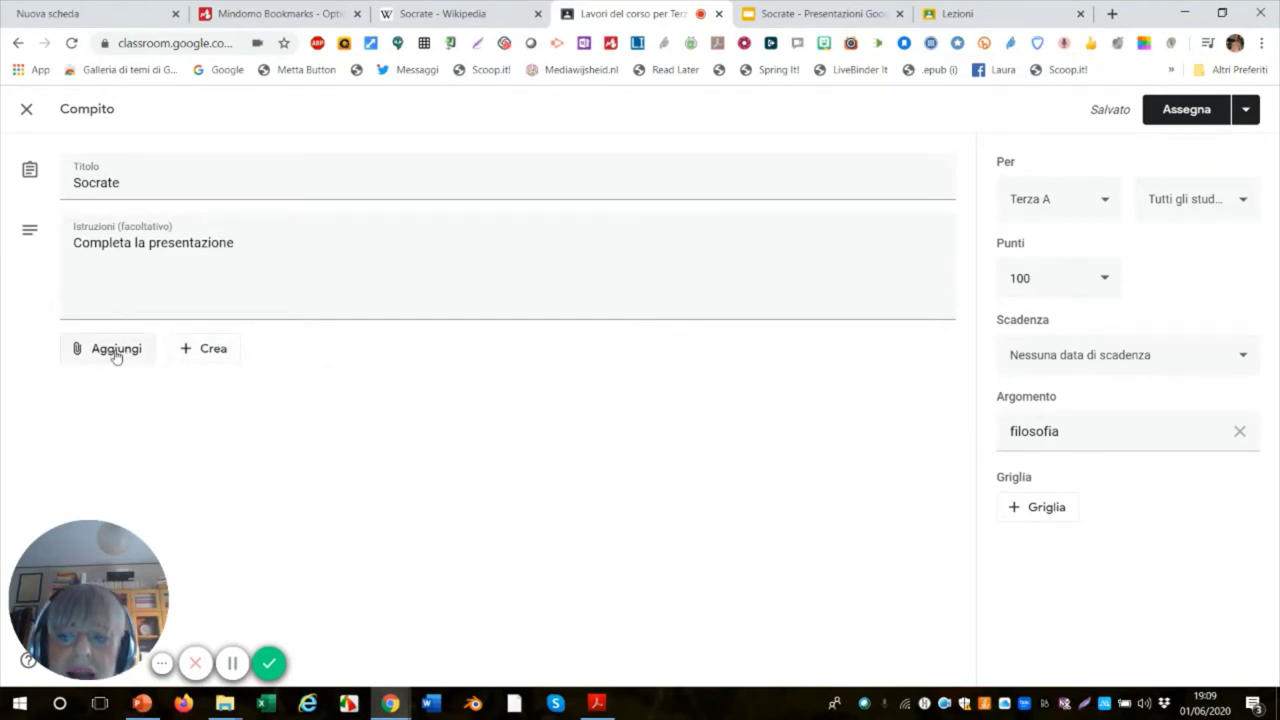
Attach the recent Socrate presentation from Google Drive to the assignment
{"action": "left_click", "coordinate": [112, 354]}
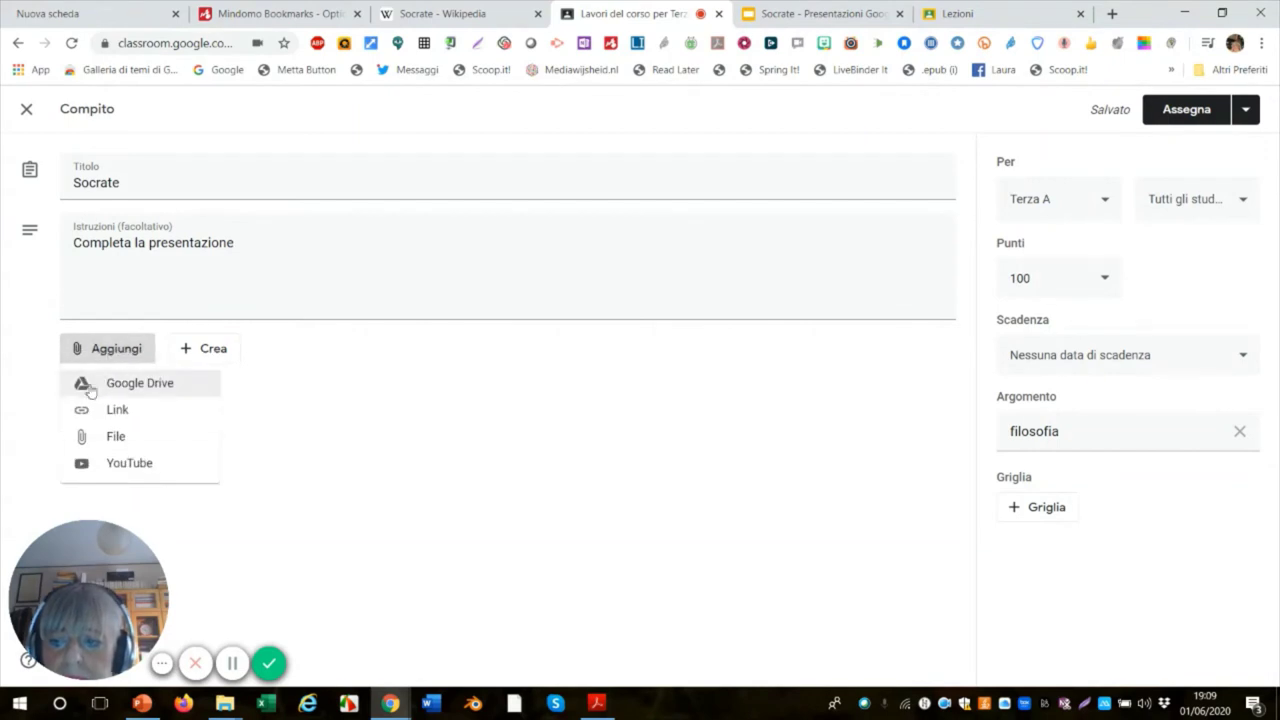
{"action": "left_click", "coordinate": [117, 389]}
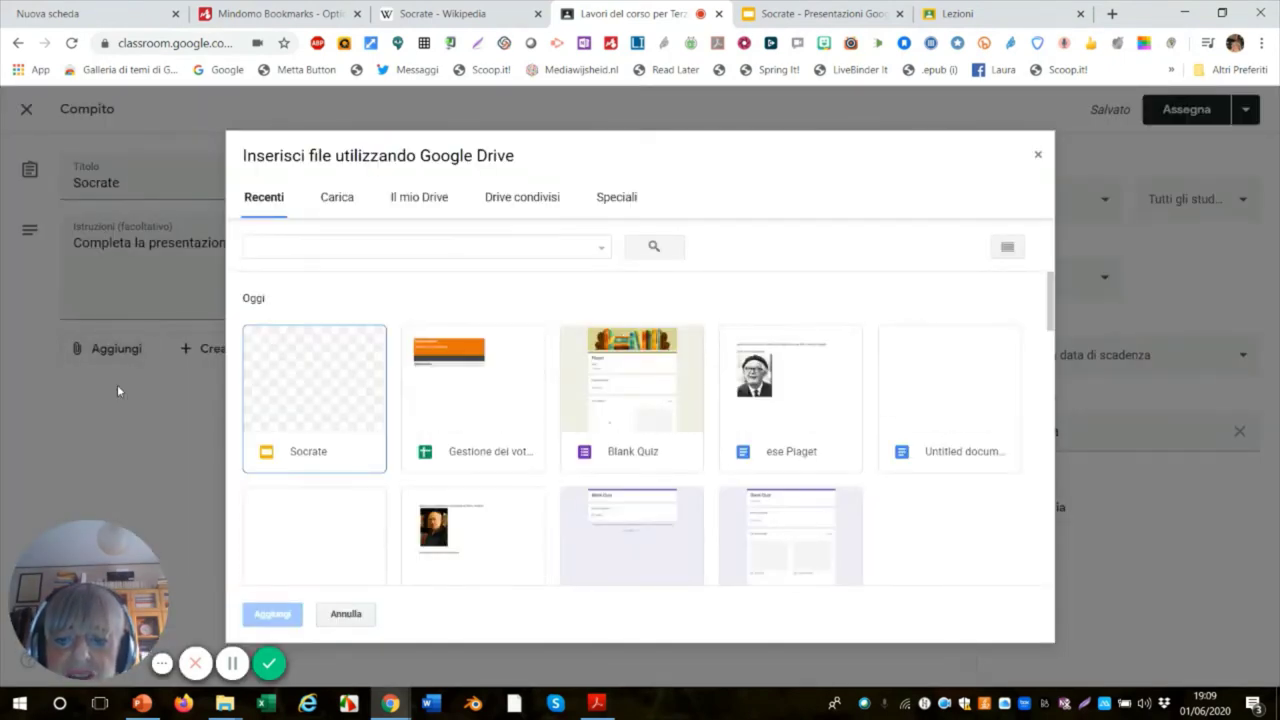
{"action": "left_click", "coordinate": [323, 407]}
{"action": "double_click", "coordinate": [323, 407]}
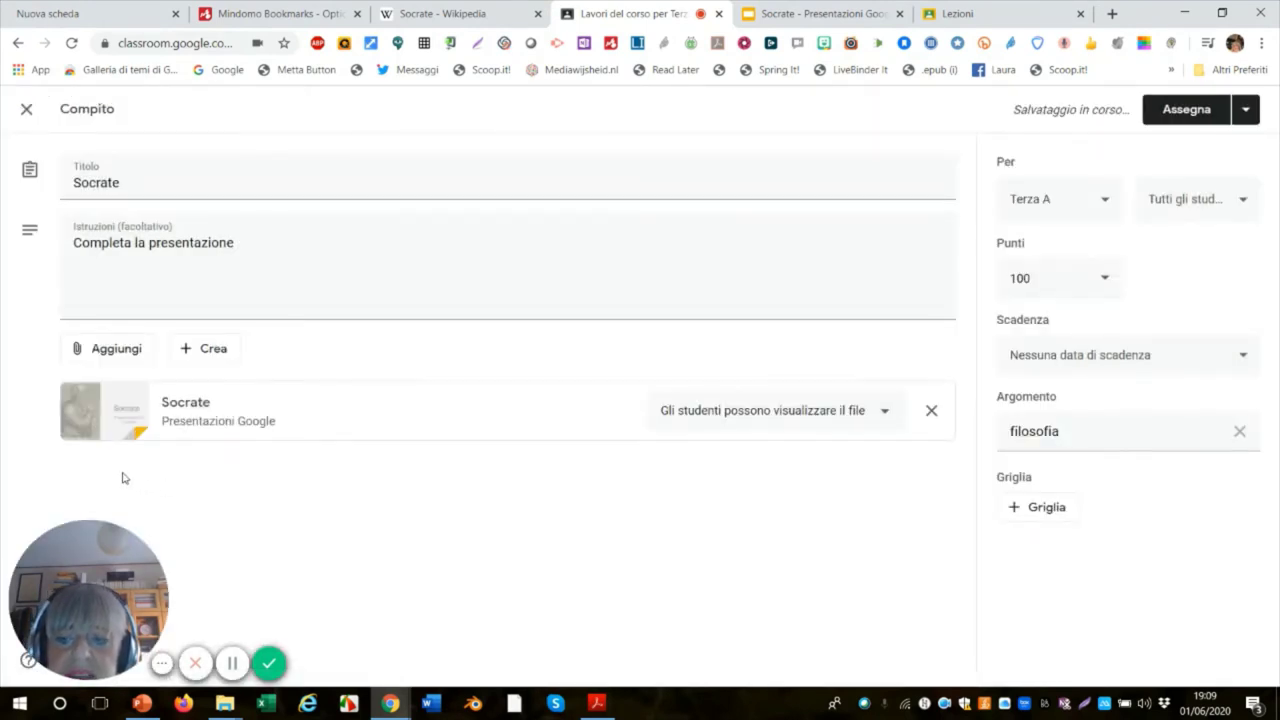
Set the attached Socrate presentation to "Gli studenti possono modificare il file" and review the other student access options
{"action": "left_click", "coordinate": [884, 414]}
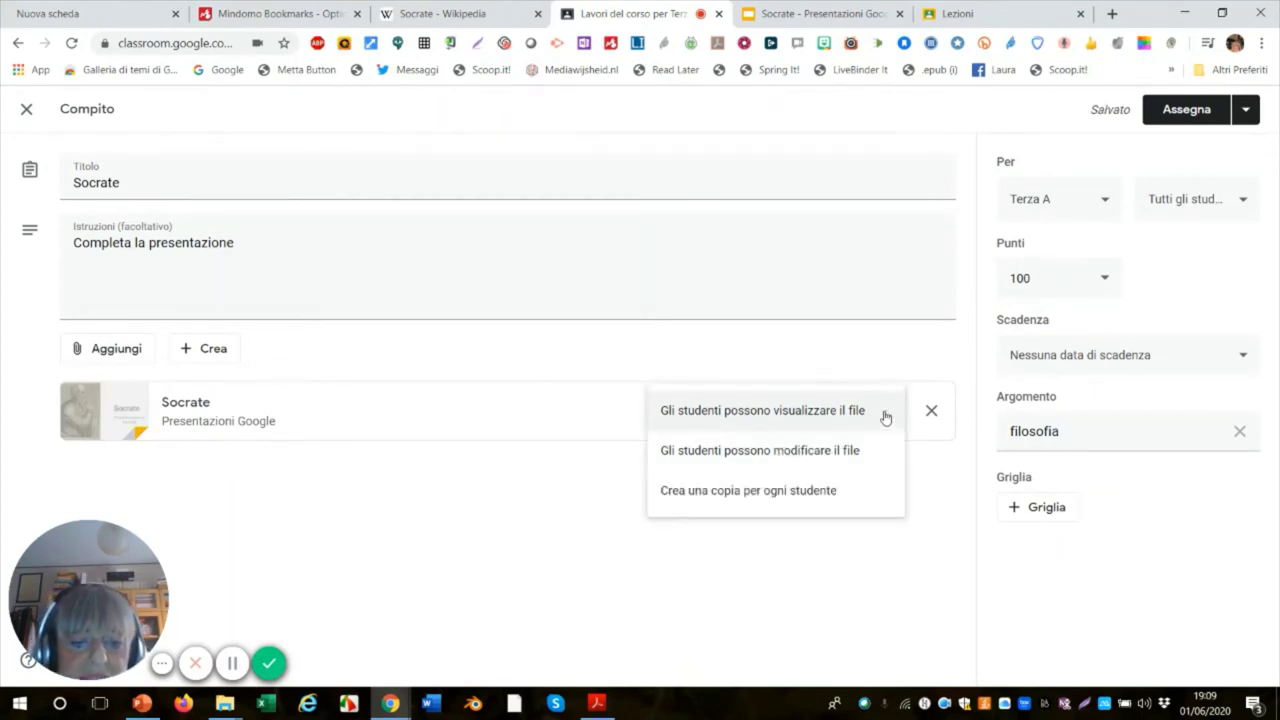
{"action": "left_click", "coordinate": [846, 455]}
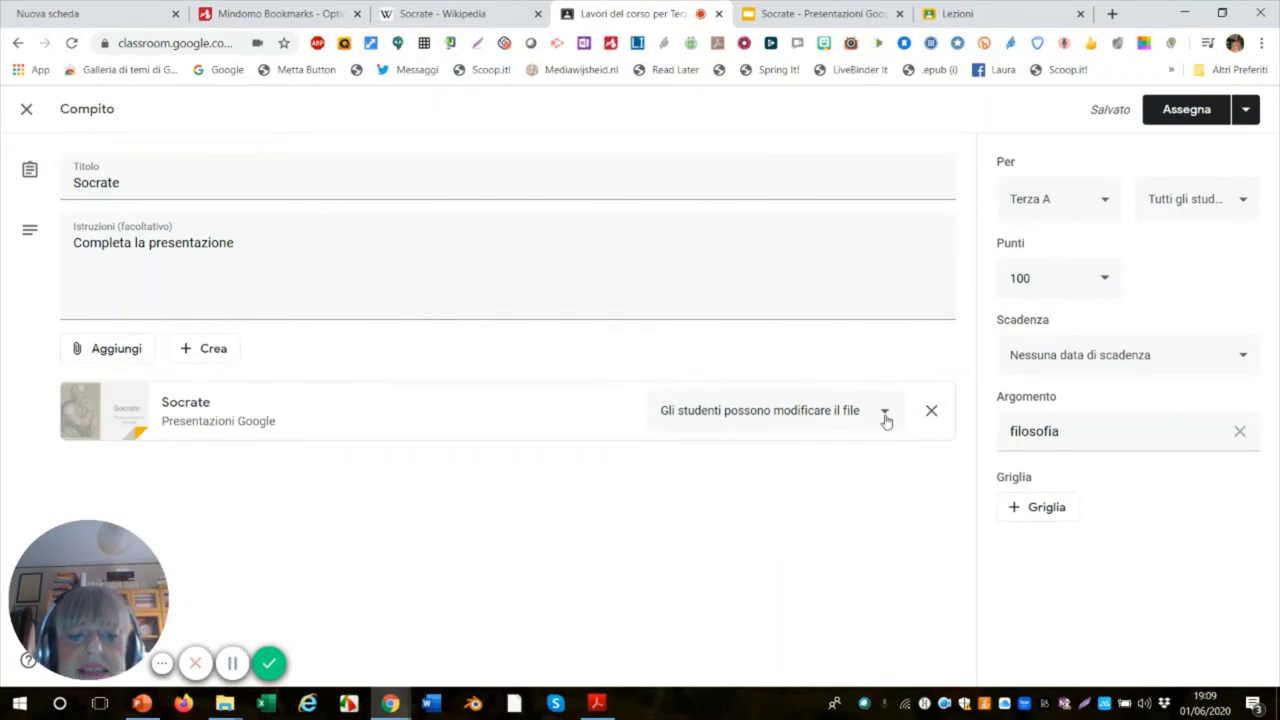
{"action": "left_click", "coordinate": [885, 418]}
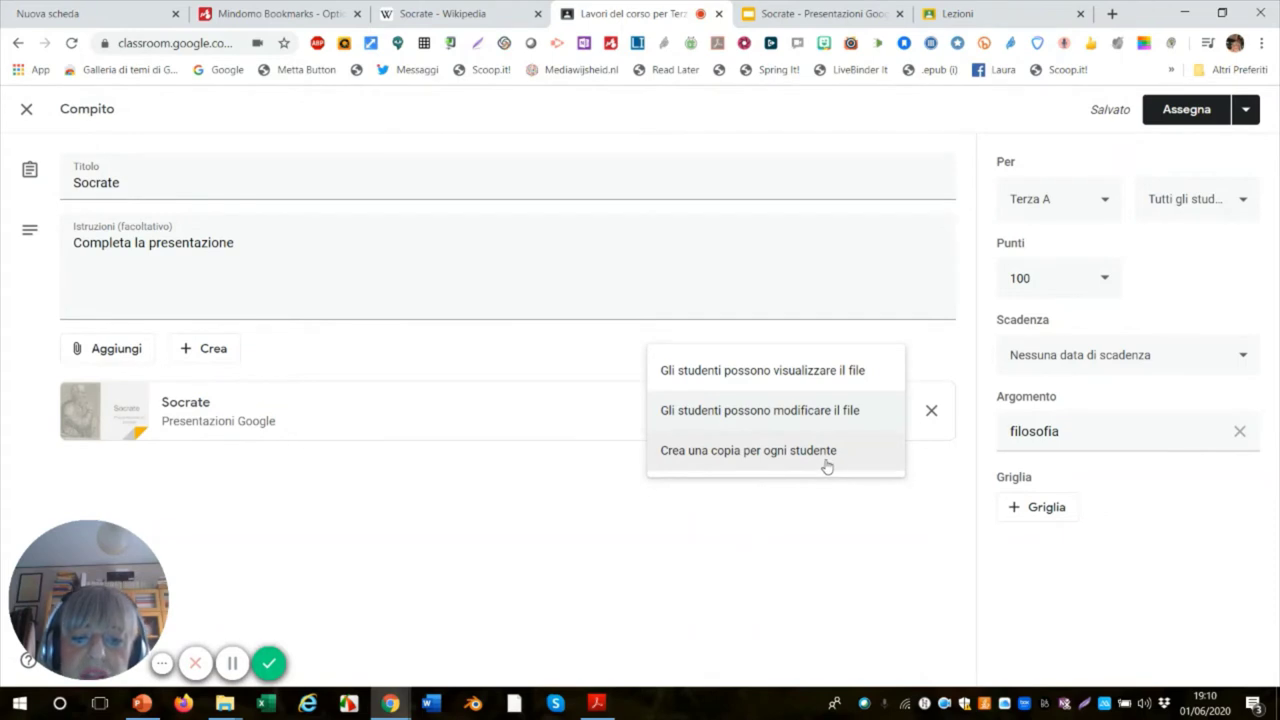
{"action": "left_click", "coordinate": [606, 374]}
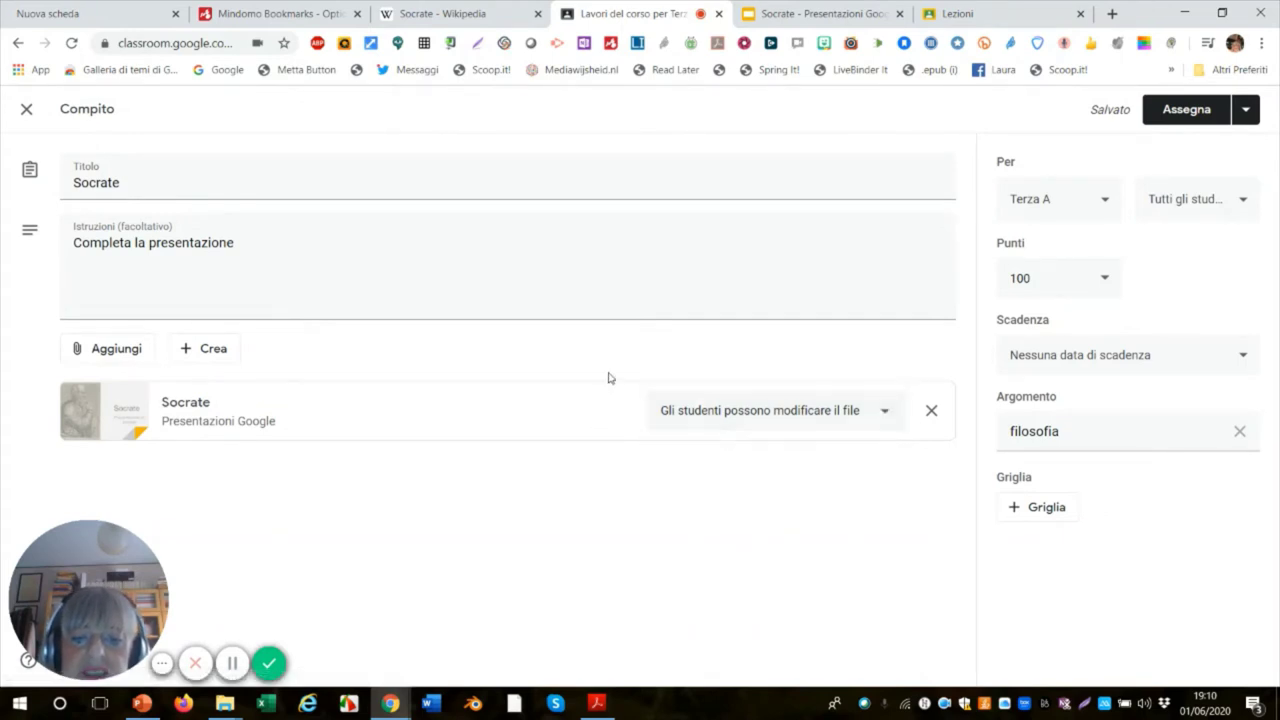
{"action": "left_click", "coordinate": [886, 416]}
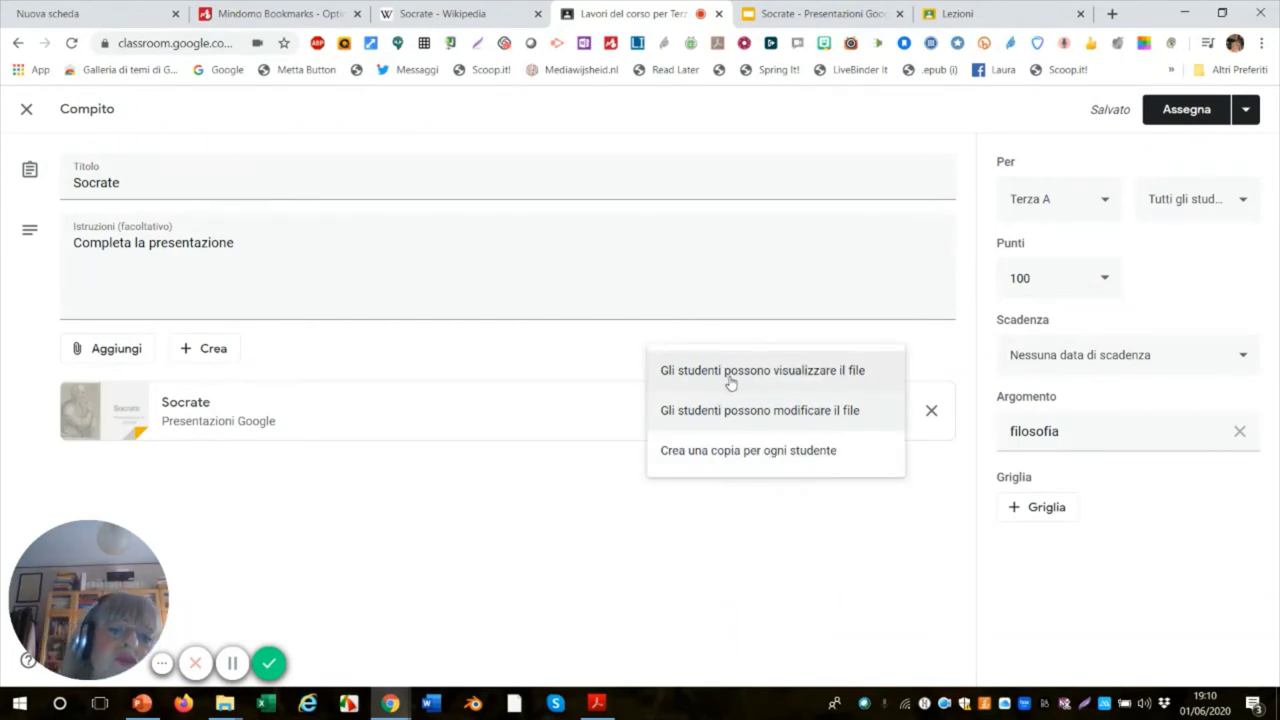
{"action": "left_click", "coordinate": [892, 558]}
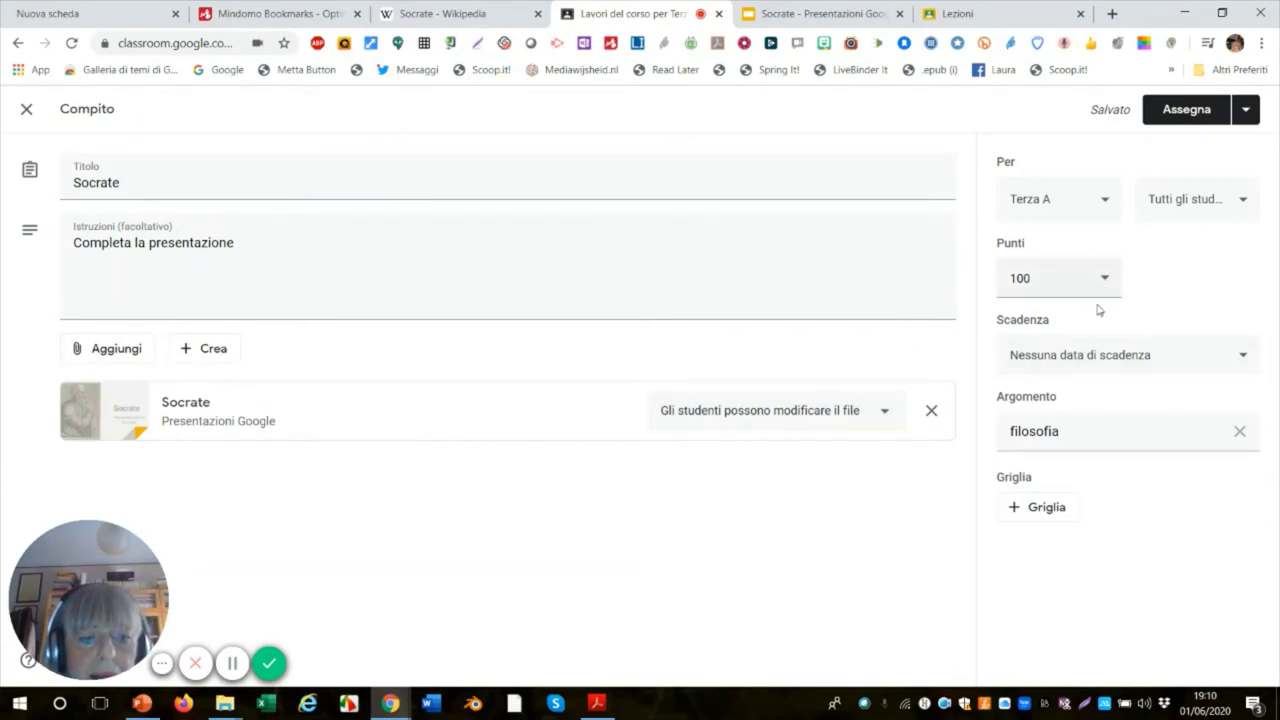
Set the Socrate assignment's due date to 20 giu 2020 at 14:00 and assign it to Terza A
{"action": "left_click", "coordinate": [1243, 358]}
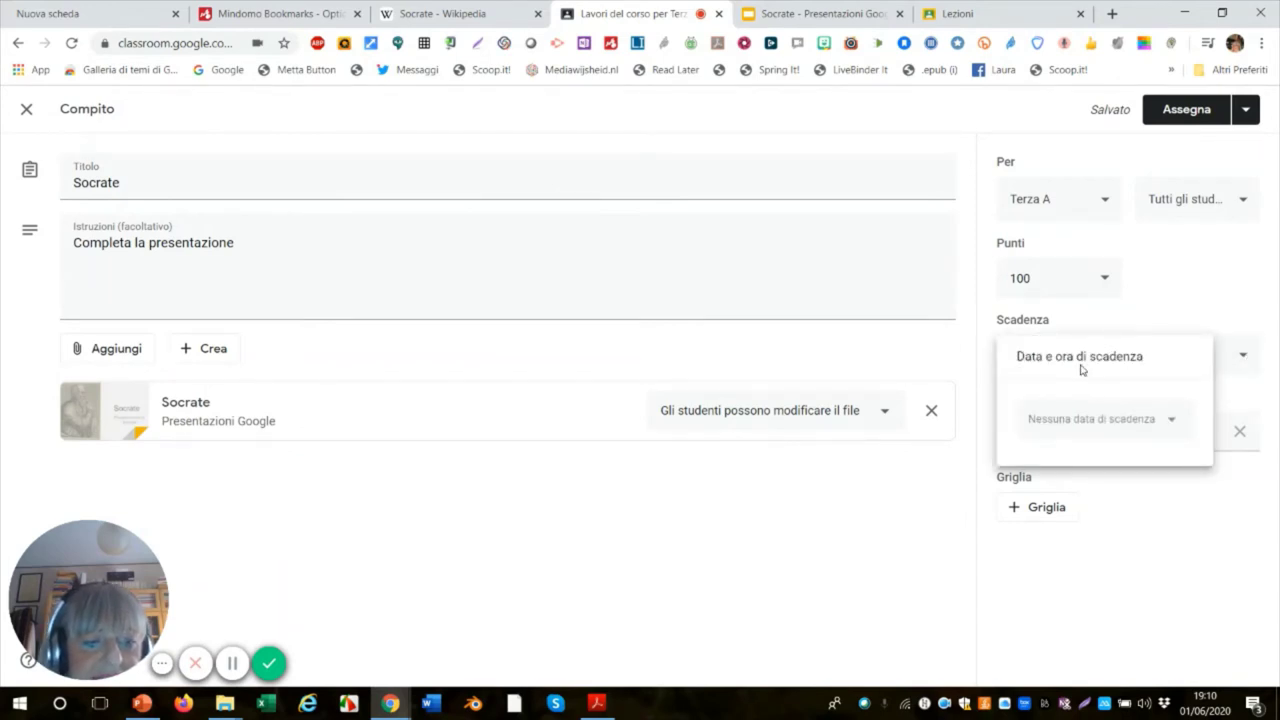
{"action": "left_click", "coordinate": [1075, 421]}
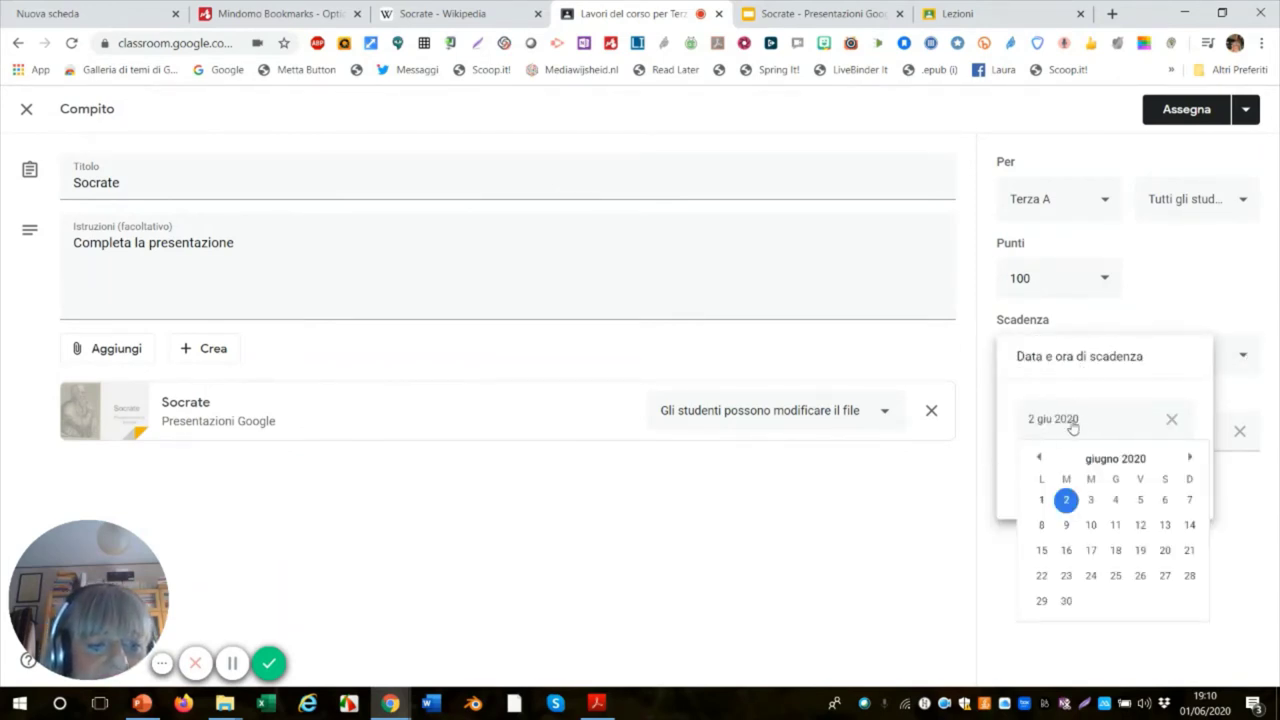
{"action": "left_click", "coordinate": [1165, 551]}
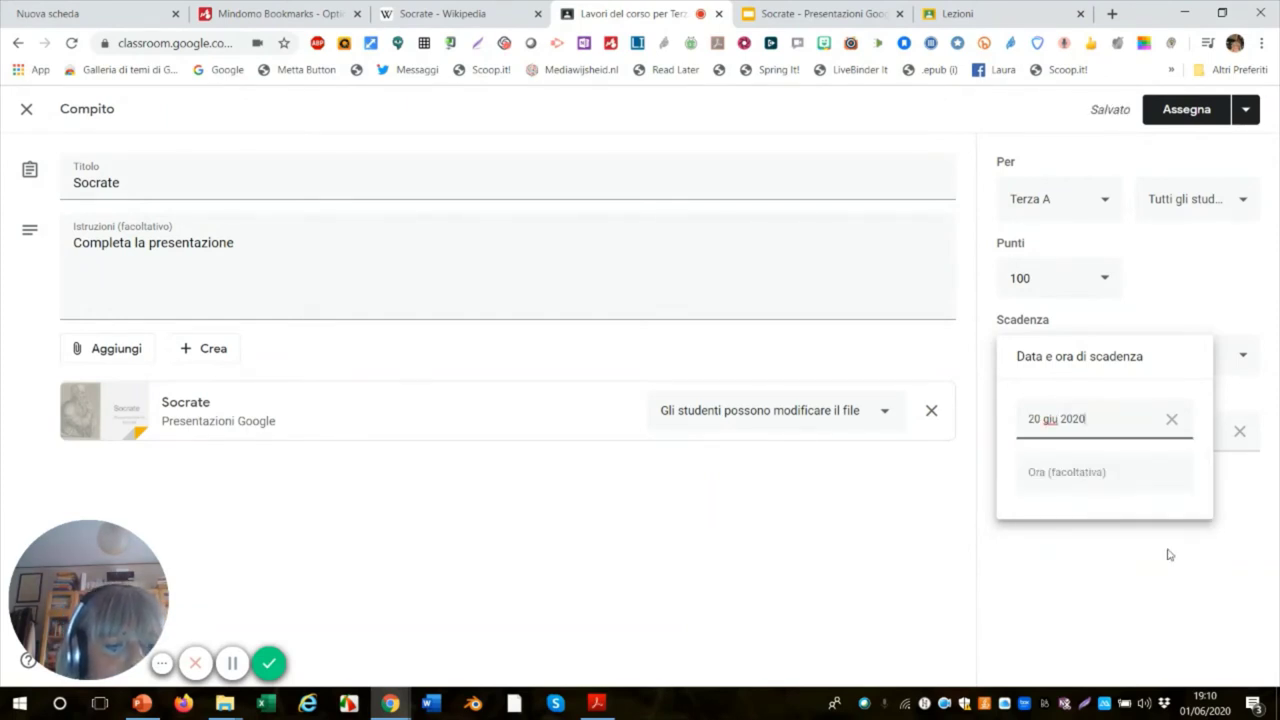
{"action": "left_click", "coordinate": [1043, 480]}
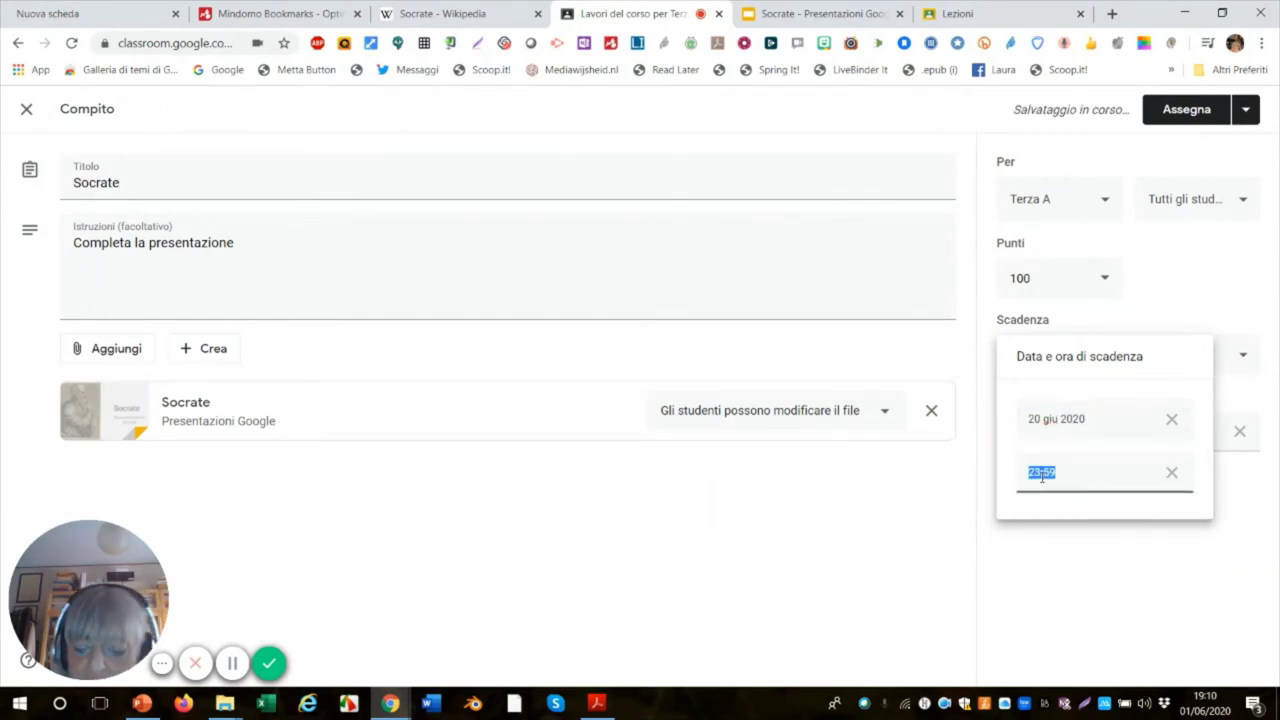
{"action": "type", "text": "14:00"}
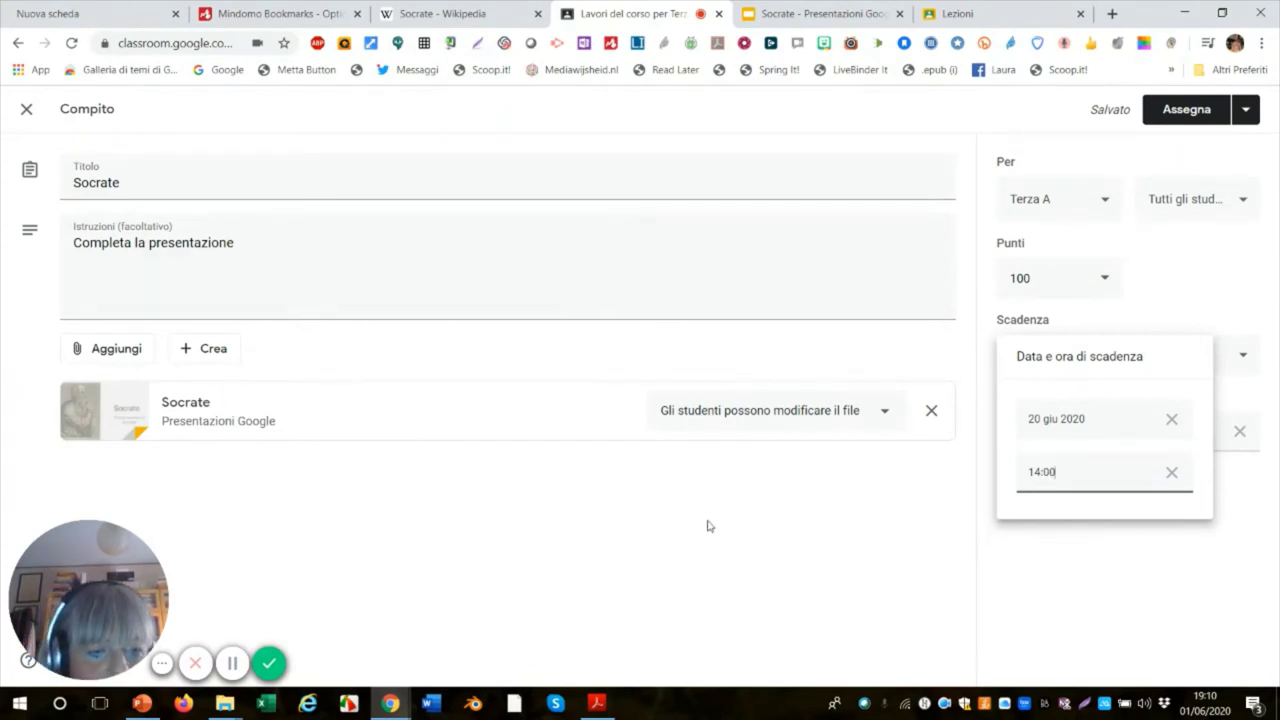
{"action": "left_click", "coordinate": [873, 555]}
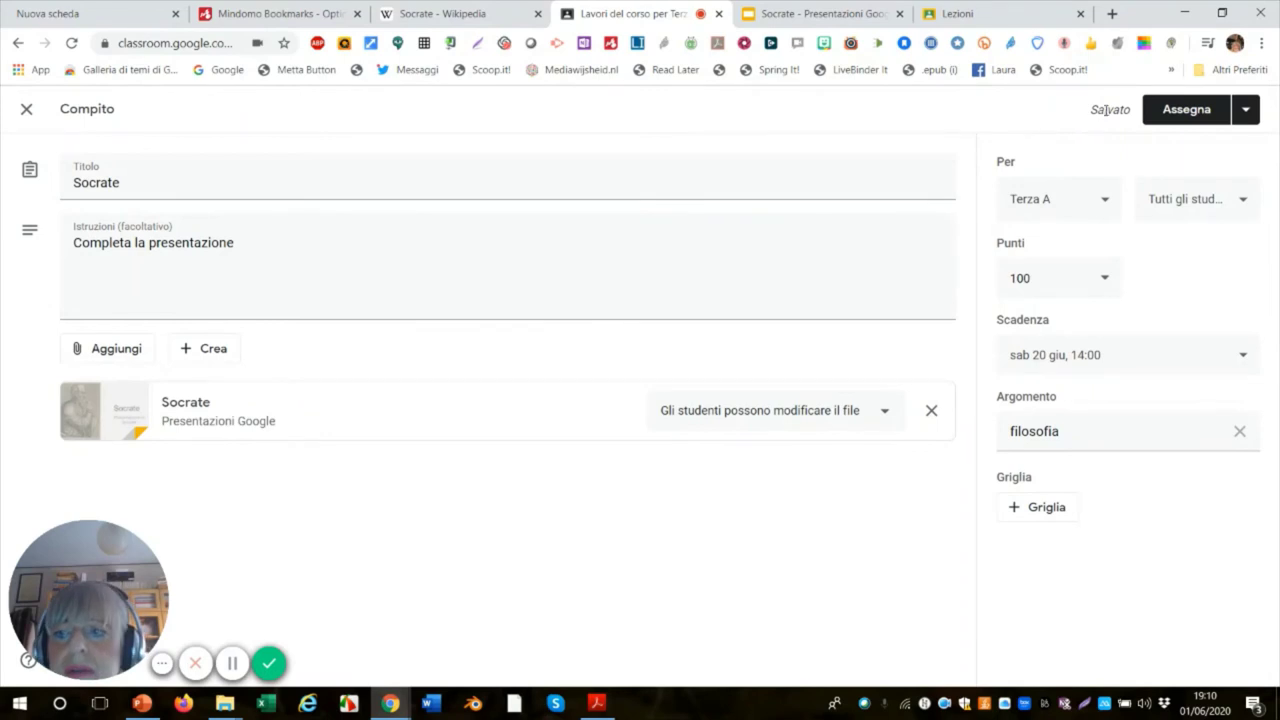
{"action": "left_click", "coordinate": [1175, 111]}
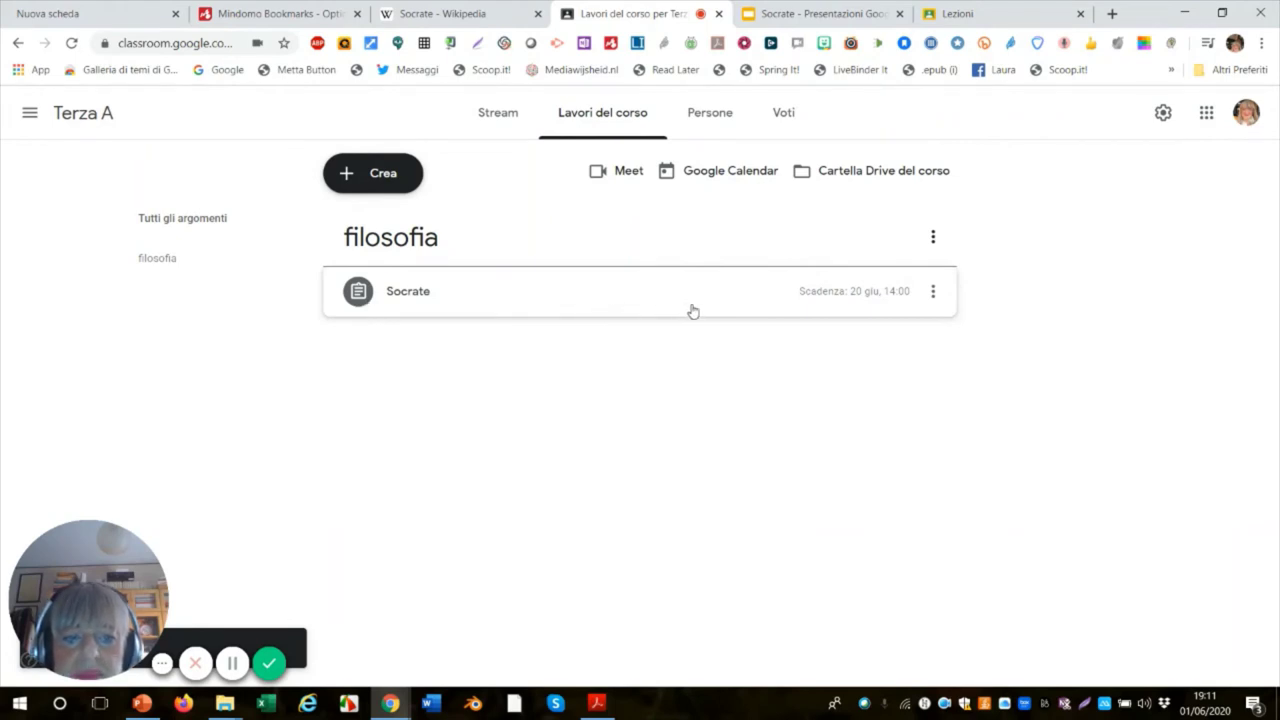
Review the published Socrate assignment's options, its Stream post, its entry among the work to grade and its coursework details
{"action": "left_click", "coordinate": [933, 293]}
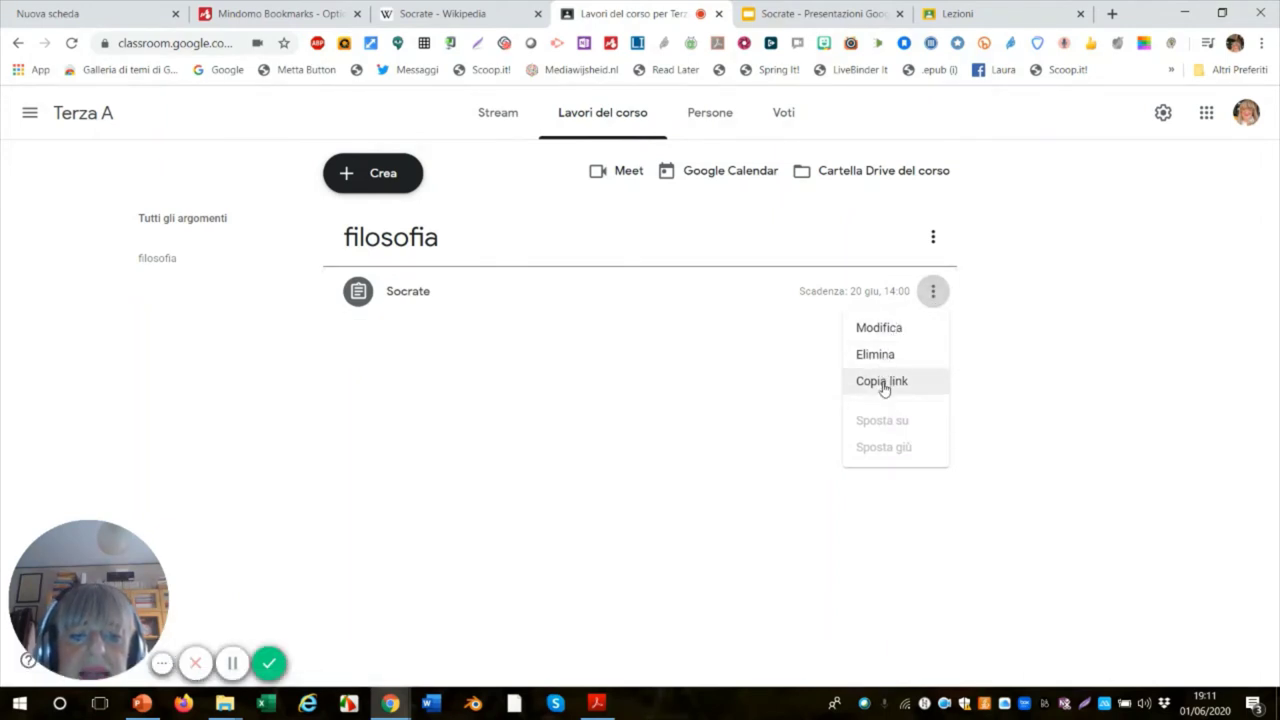
{"action": "left_click", "coordinate": [649, 367]}
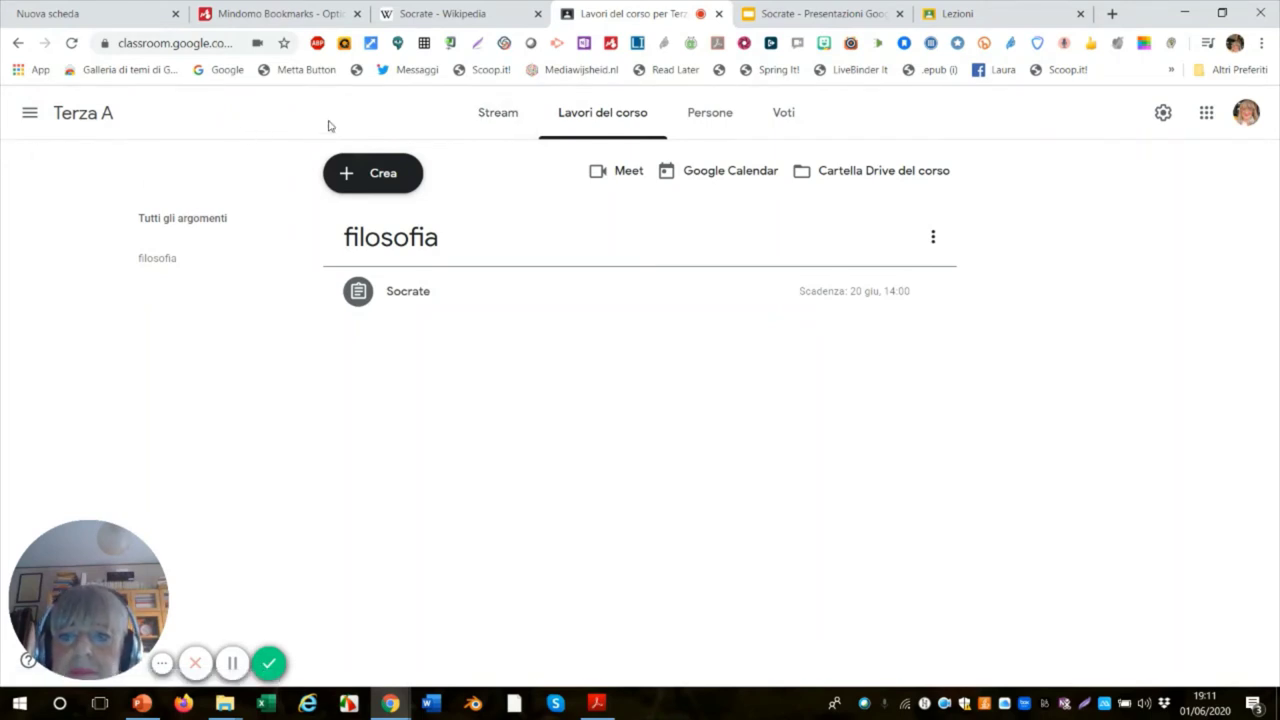
{"action": "left_click", "coordinate": [493, 120]}
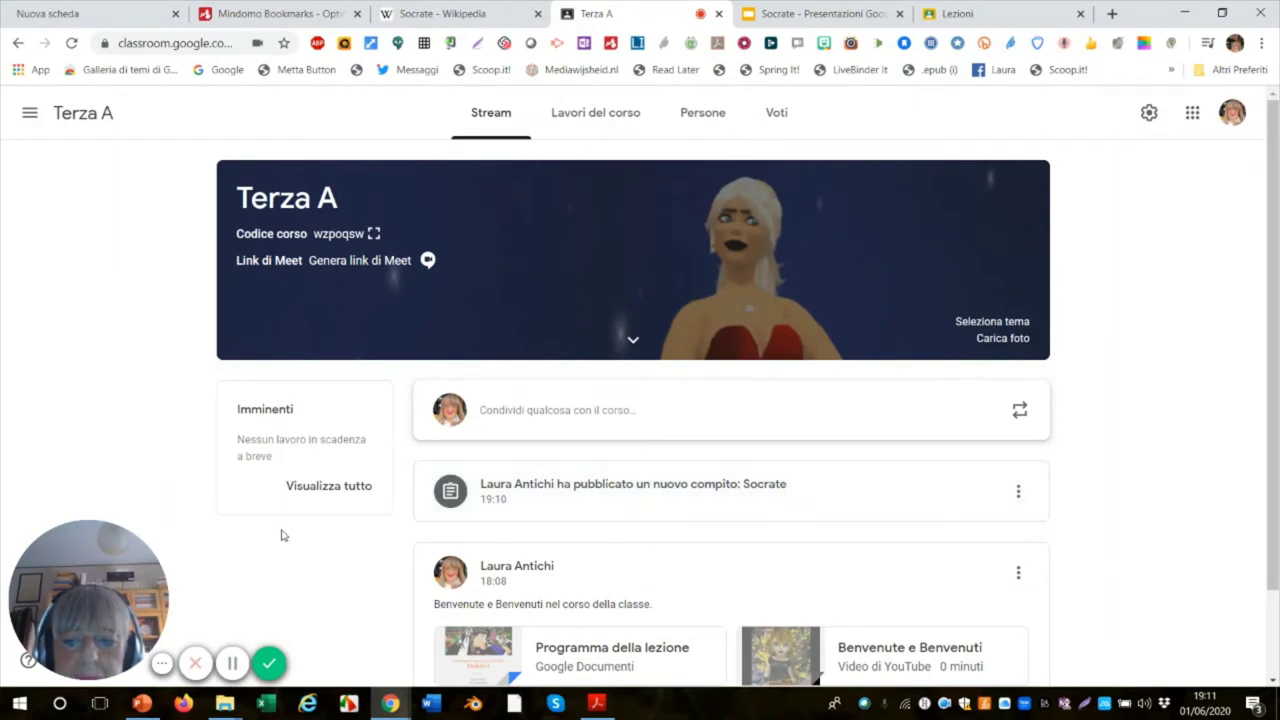
{"action": "left_click", "coordinate": [315, 487]}
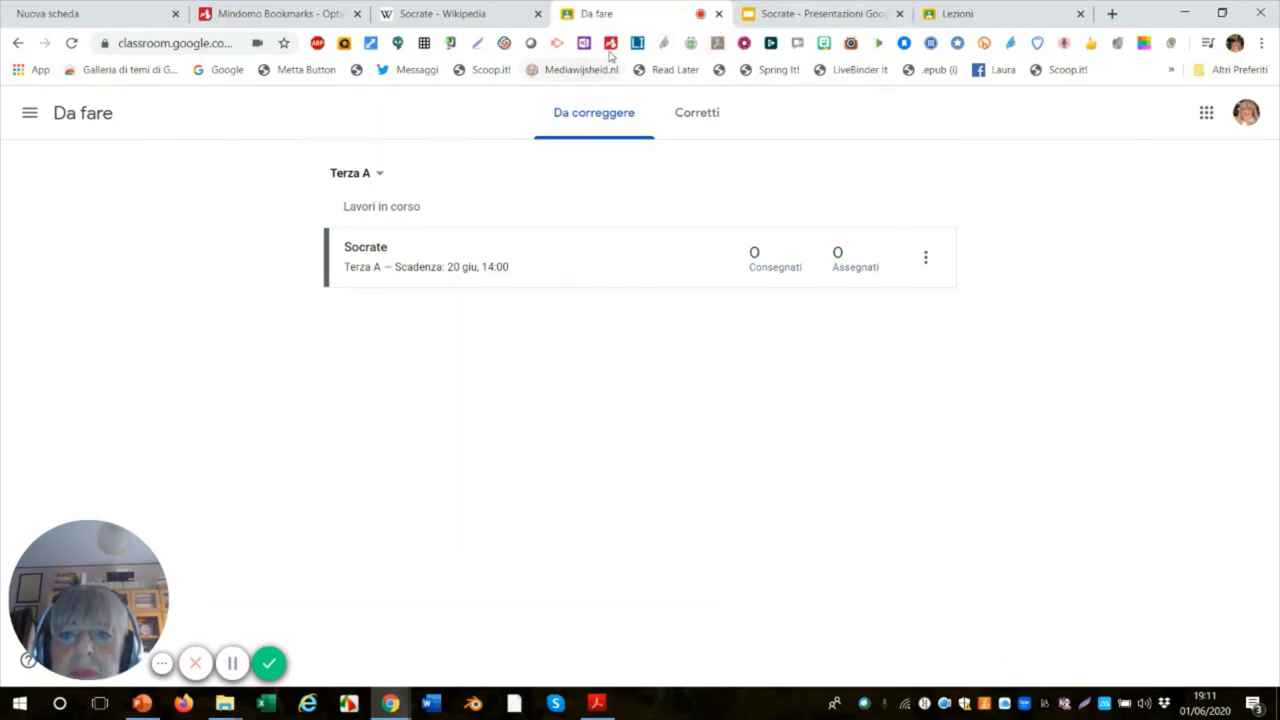
{"action": "left_click", "coordinate": [18, 43]}
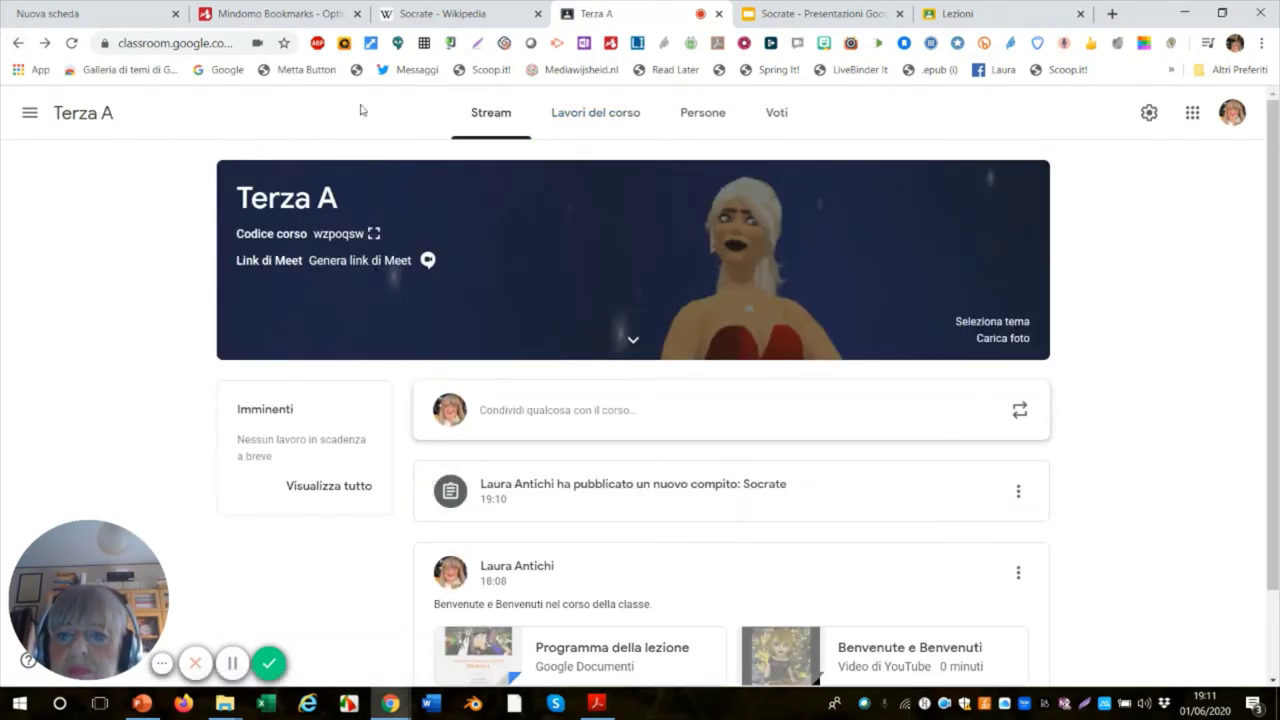
{"action": "left_click", "coordinate": [591, 114]}
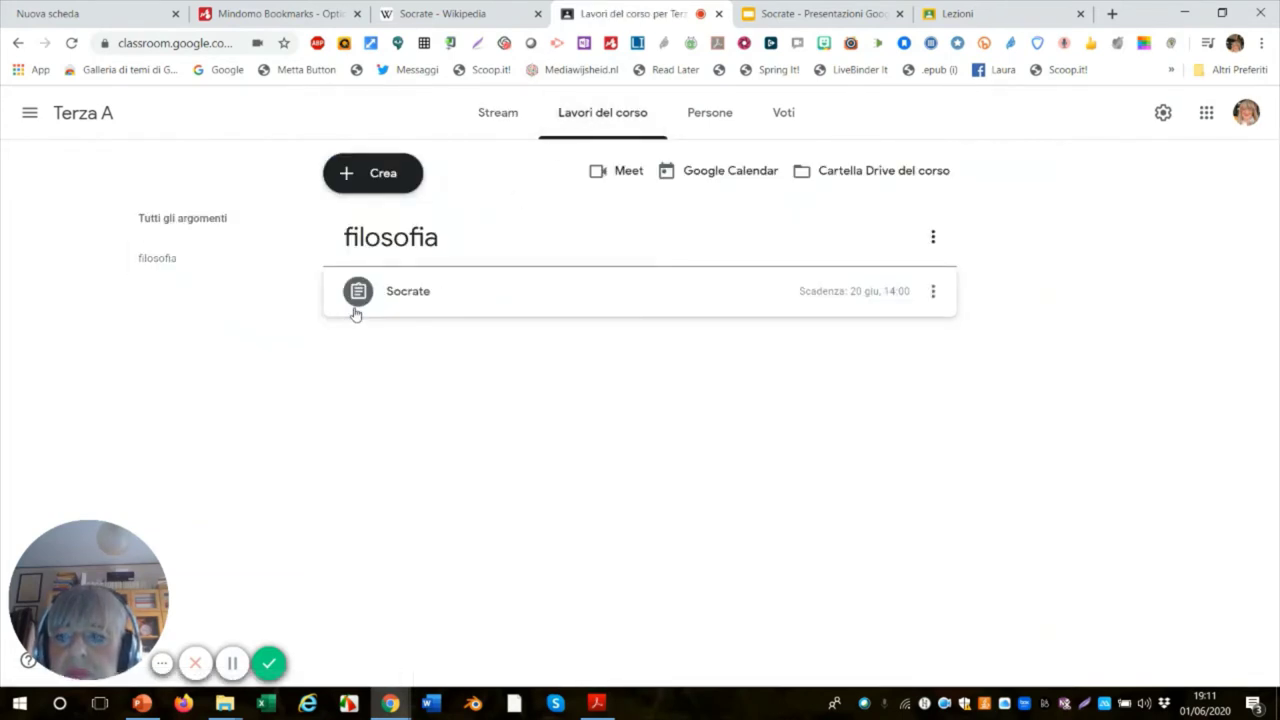
{"action": "left_click", "coordinate": [355, 312]}
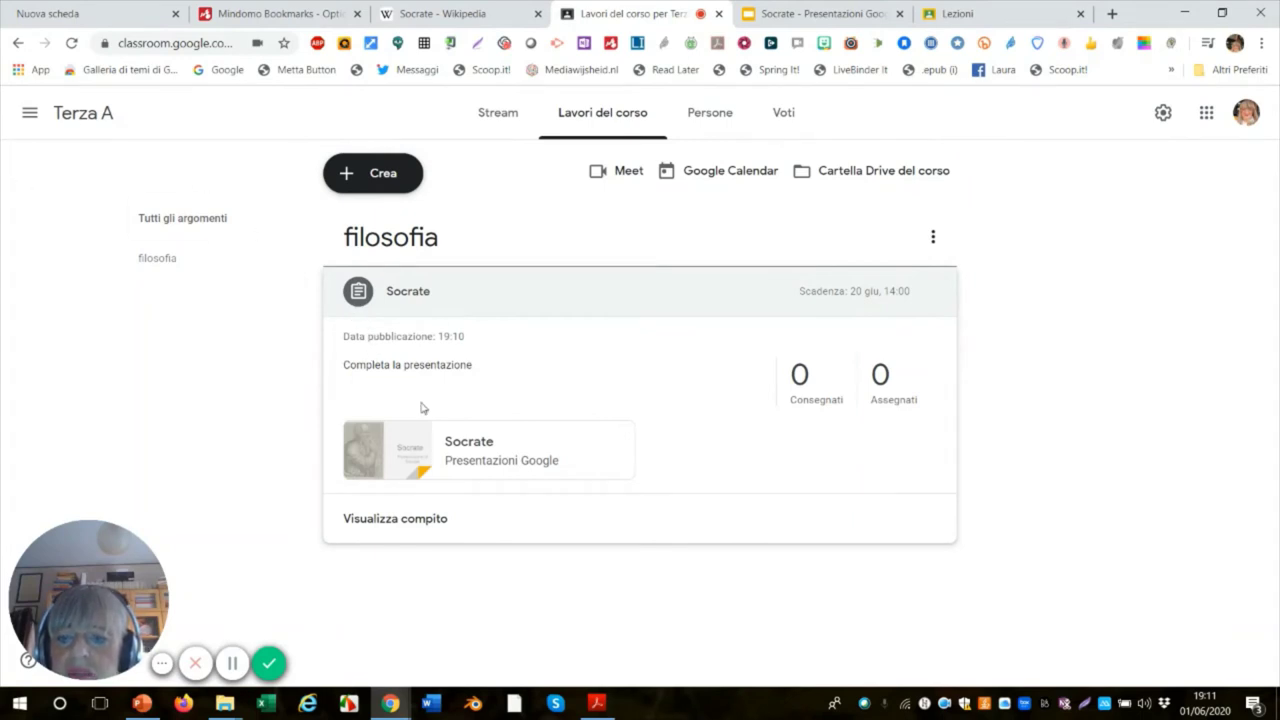
Look up the Socrate assignment's deadline in the Classroom calendar, in the week of giu 15 - giu 21, 2020
{"action": "left_click", "coordinate": [34, 116]}
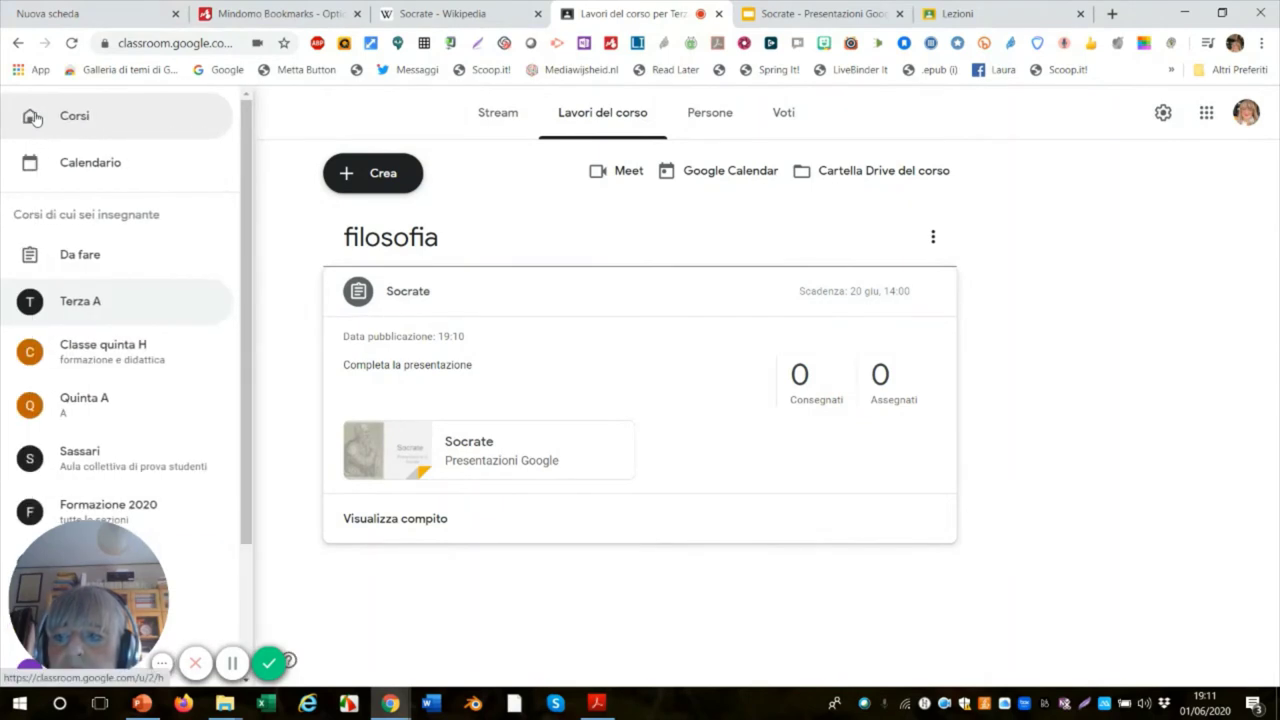
{"action": "left_click", "coordinate": [81, 166]}
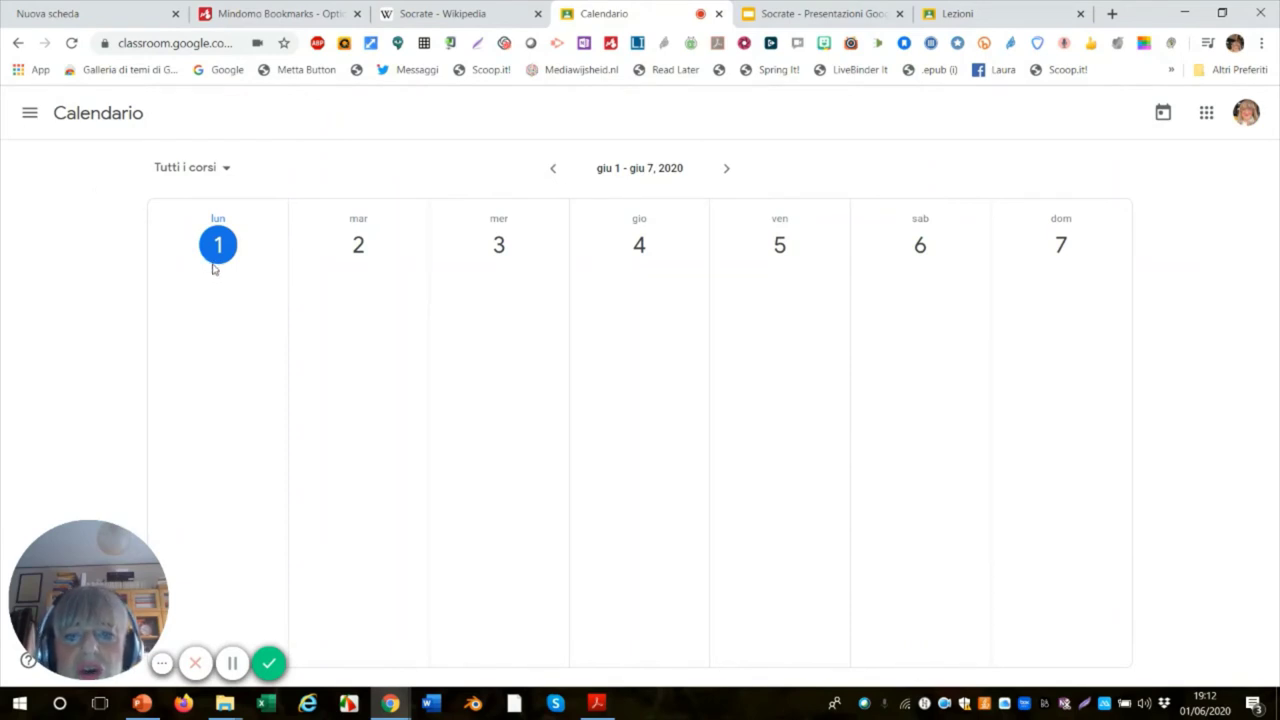
{"action": "left_click", "coordinate": [726, 169]}
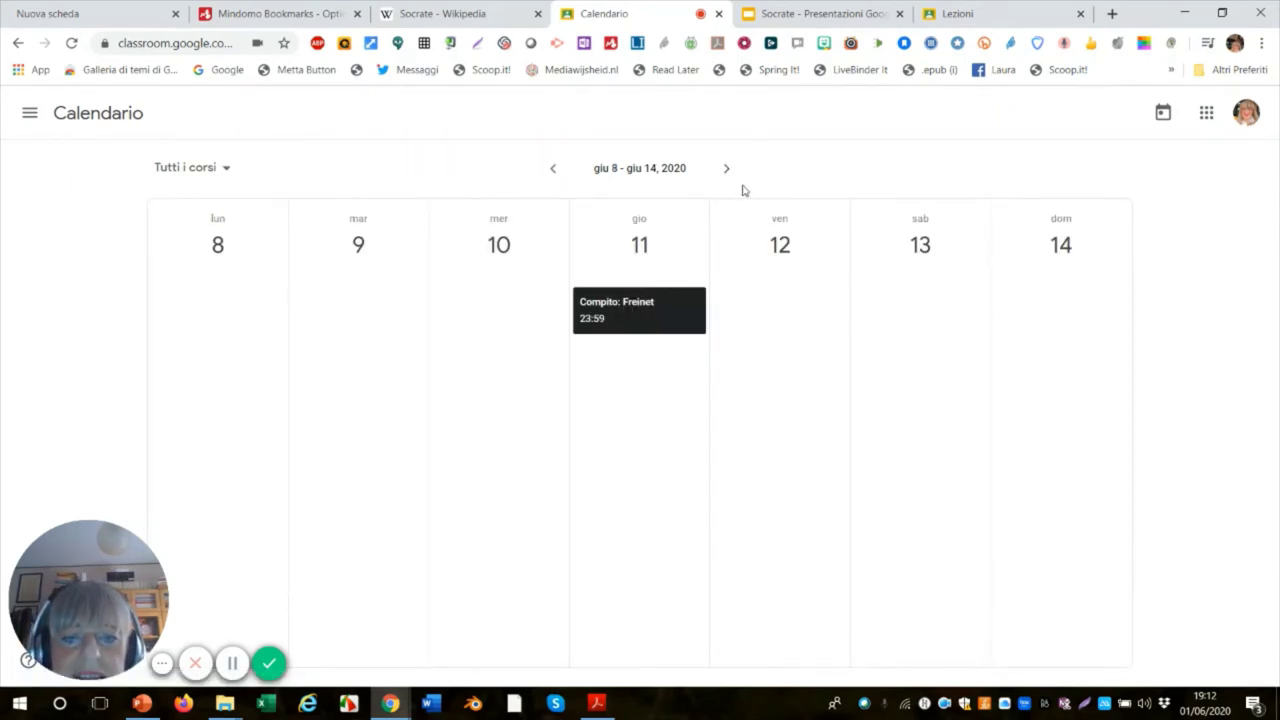
{"action": "left_click", "coordinate": [724, 170]}
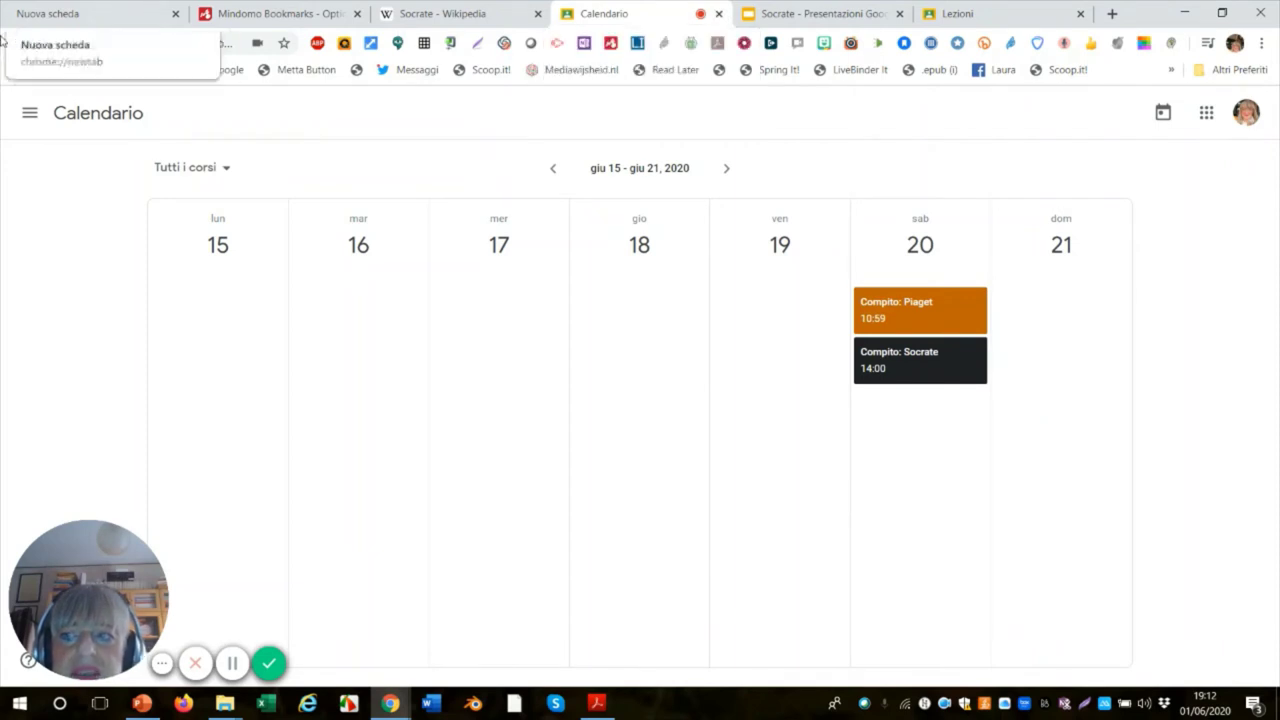
{"action": "left_click", "coordinate": [18, 44]}
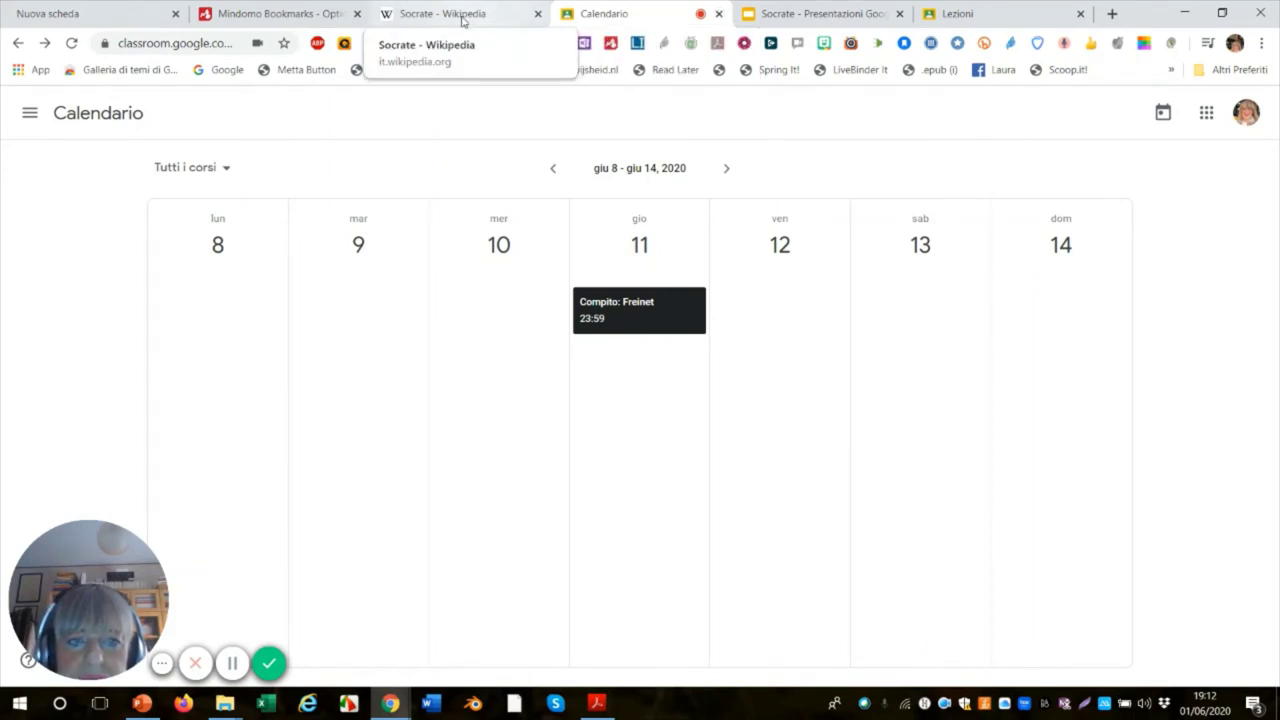
Reopen the Terza A course from the overview of all classes and go to its coursework
{"action": "left_click", "coordinate": [997, 20]}
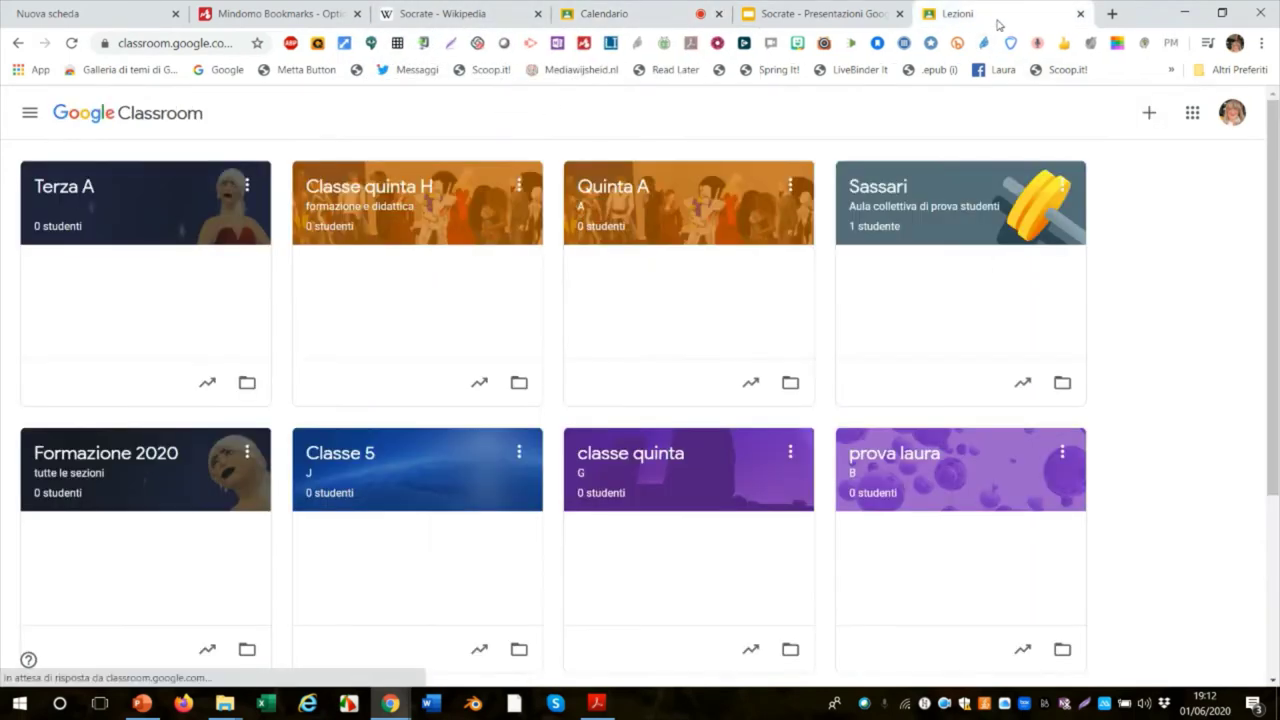
{"action": "left_click", "coordinate": [168, 213]}
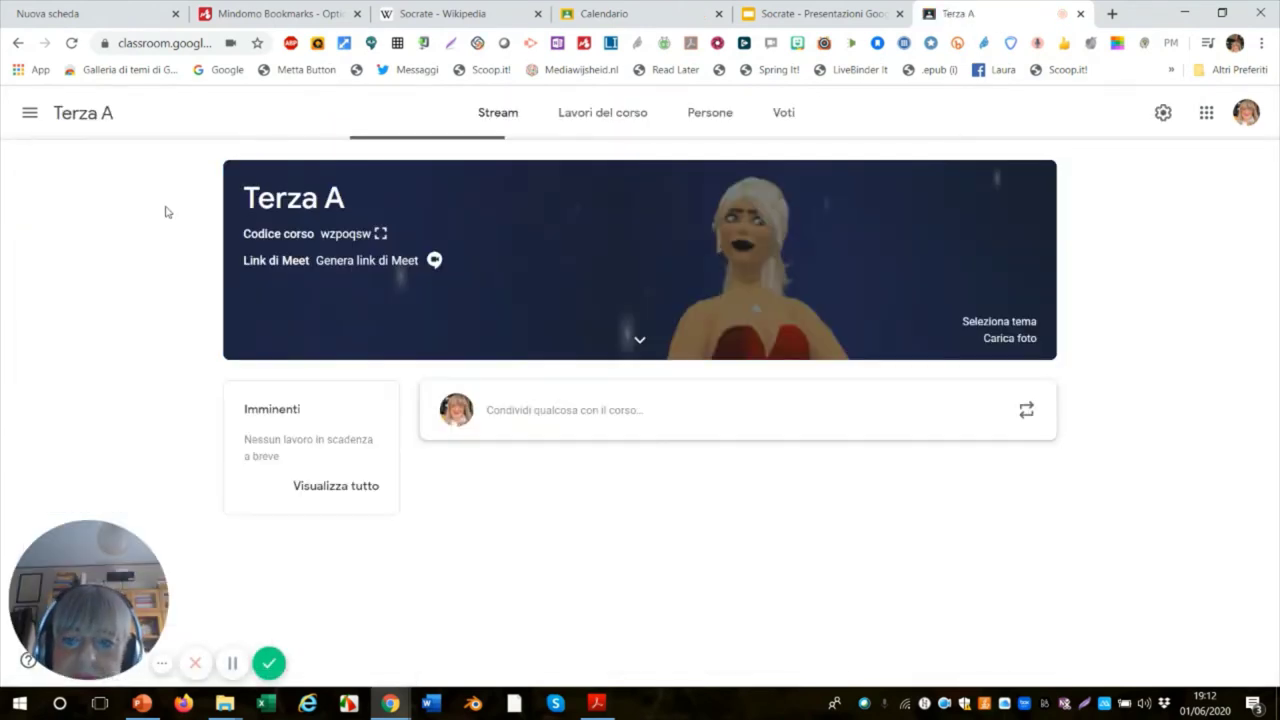
{"action": "scroll", "coordinate": [563, 371], "scroll_direction": "down", "scroll_amount": 2}
{"action": "scroll", "coordinate": [563, 380], "scroll_direction": "up", "scroll_amount": 2}
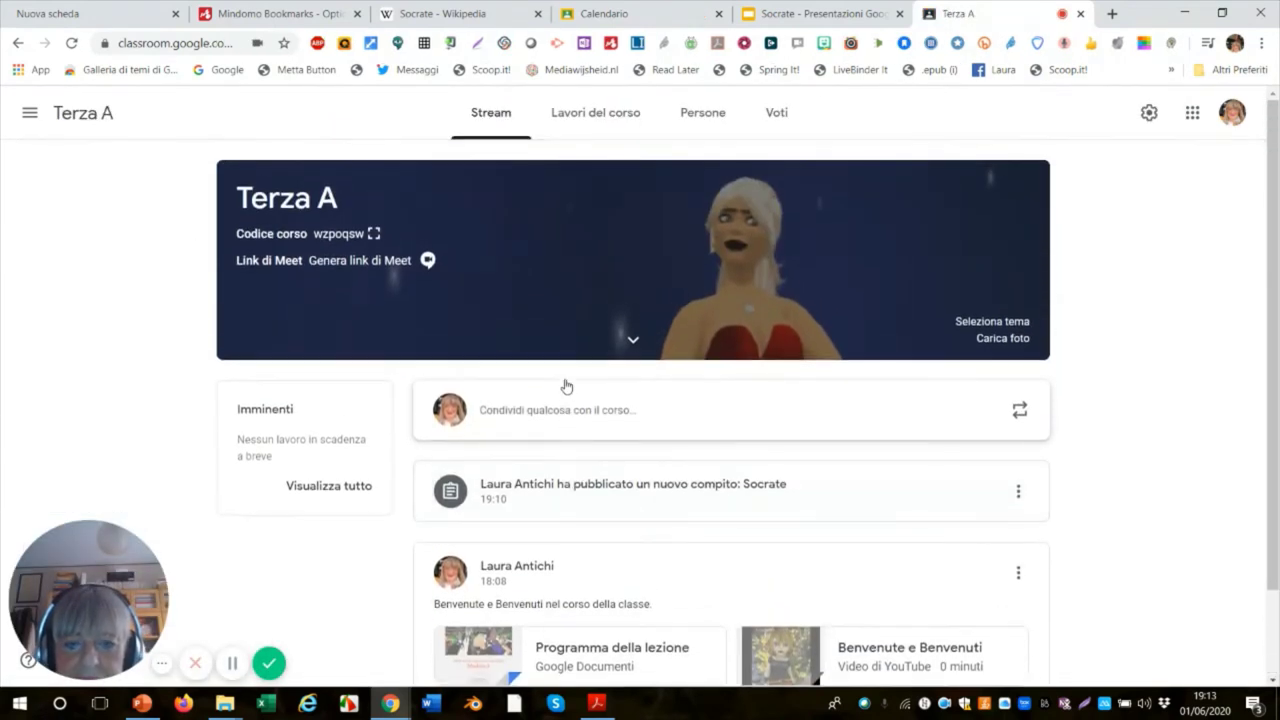
{"action": "left_click", "coordinate": [634, 123]}
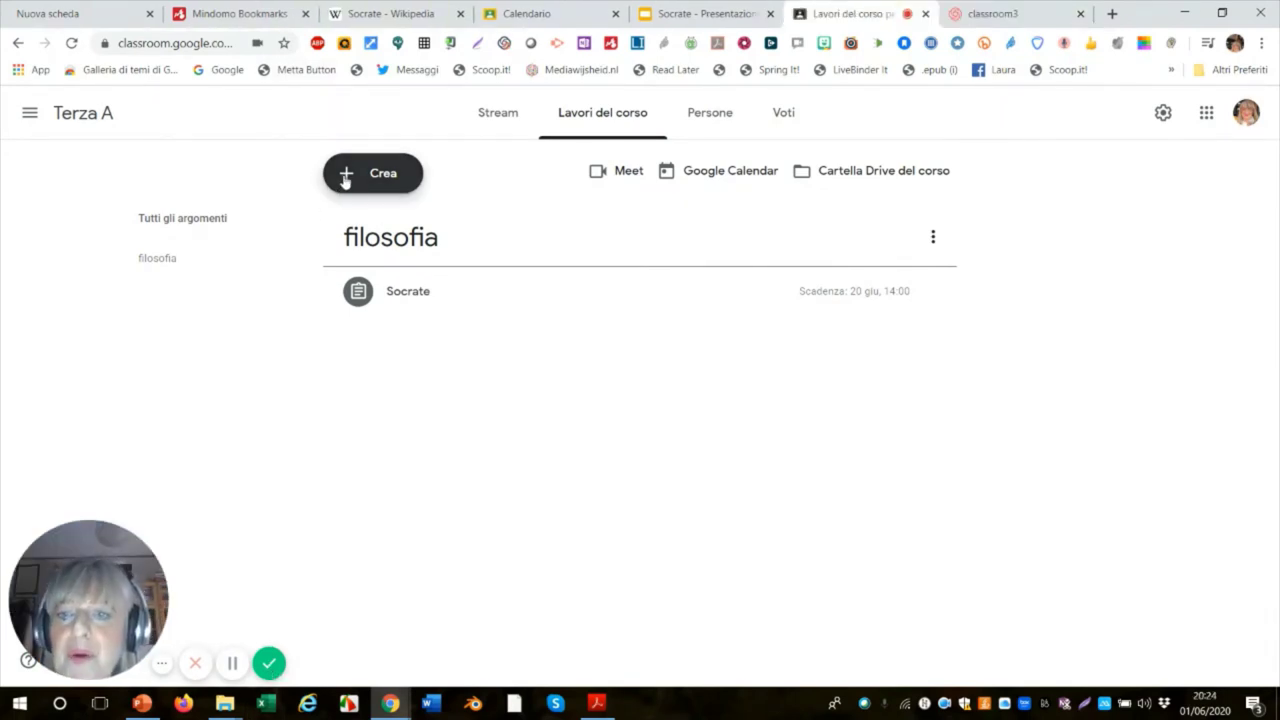
Create a "Compito con quiz" assignment in Terza A titled "Socrate"
{"action": "left_click", "coordinate": [347, 178]}
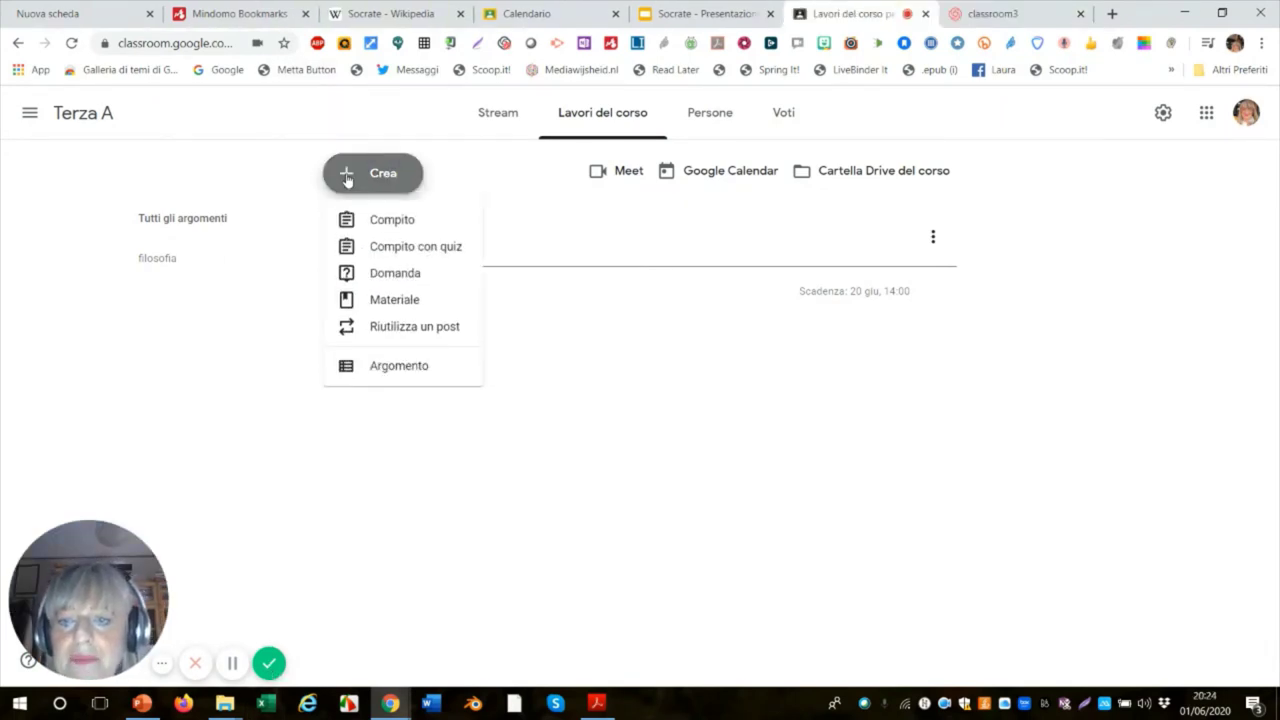
{"action": "left_click", "coordinate": [422, 252]}
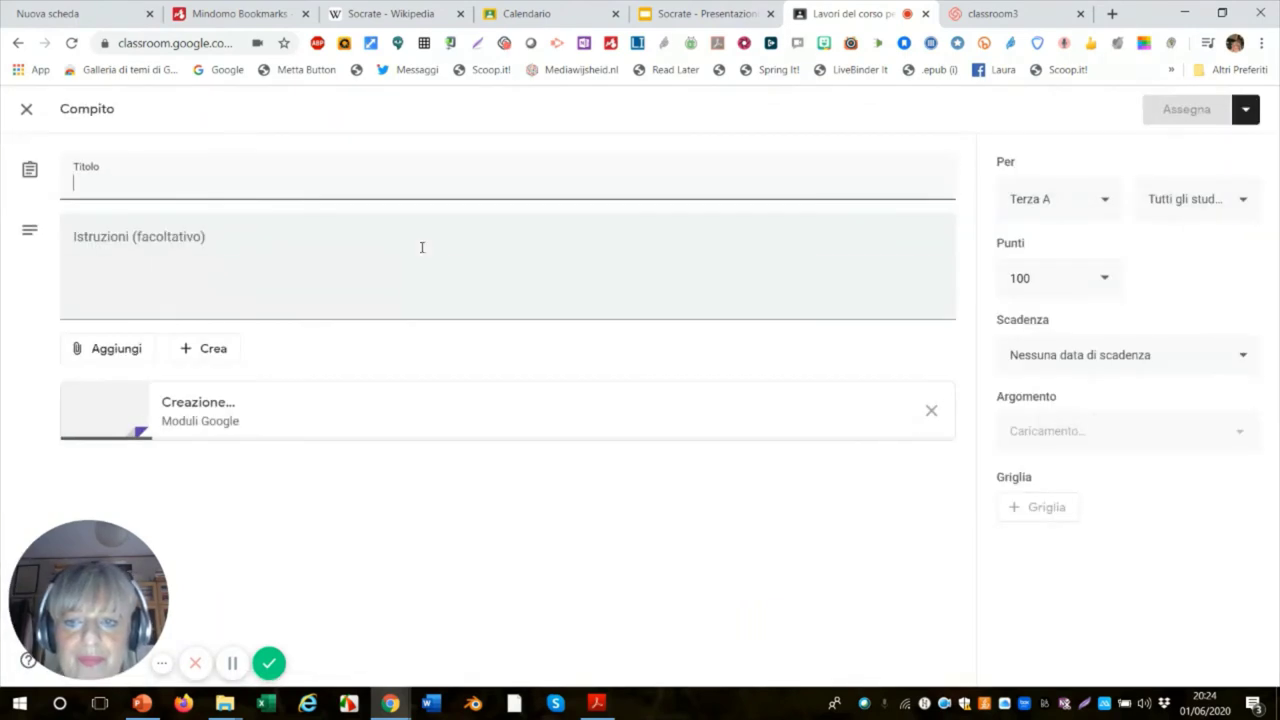
{"action": "left_click", "coordinate": [125, 176]}
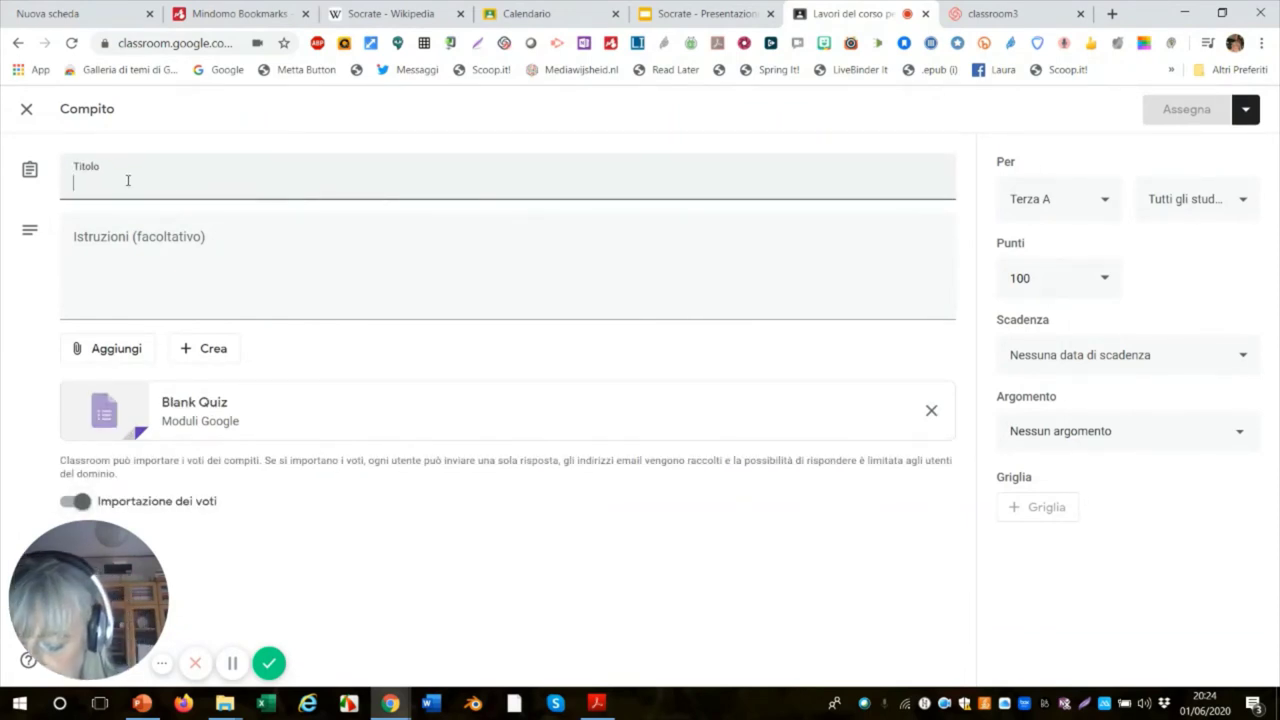
{"action": "type", "text": "So"}
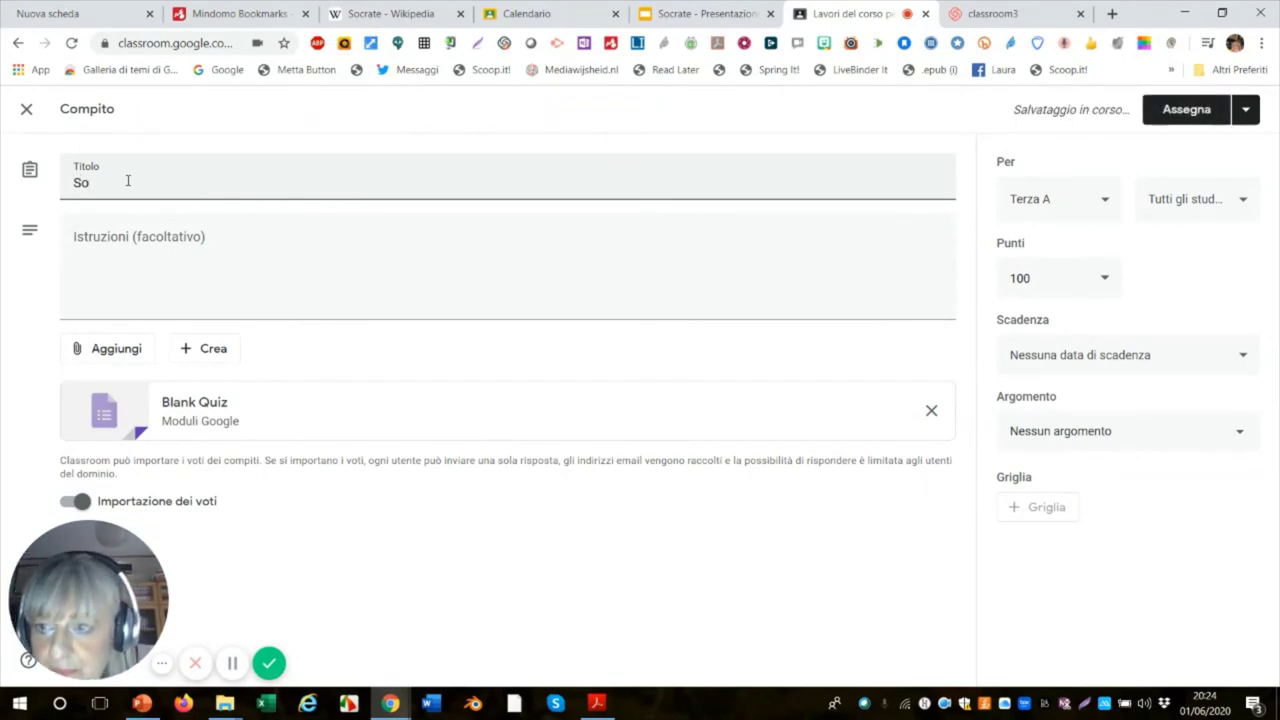
{"action": "type", "text": "crate"}
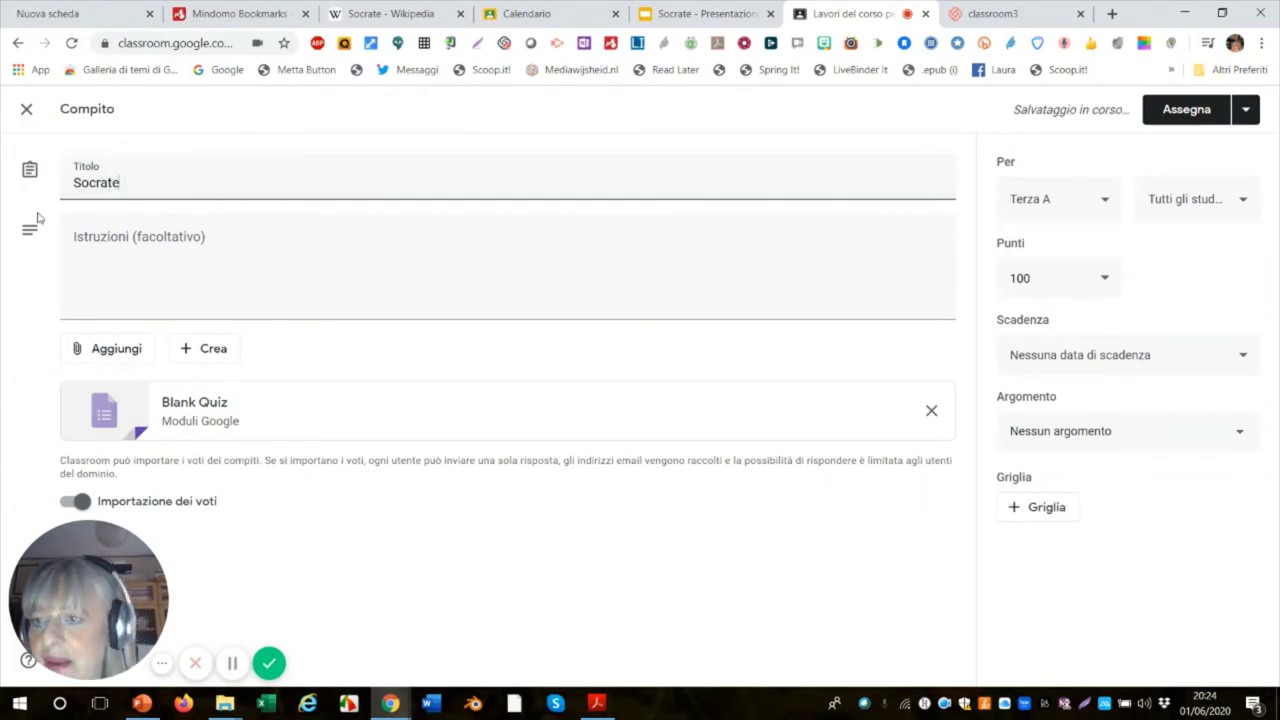
Enter "Rispondi alle domande" as the quiz assignment's instructions
{"action": "left_click", "coordinate": [121, 238]}
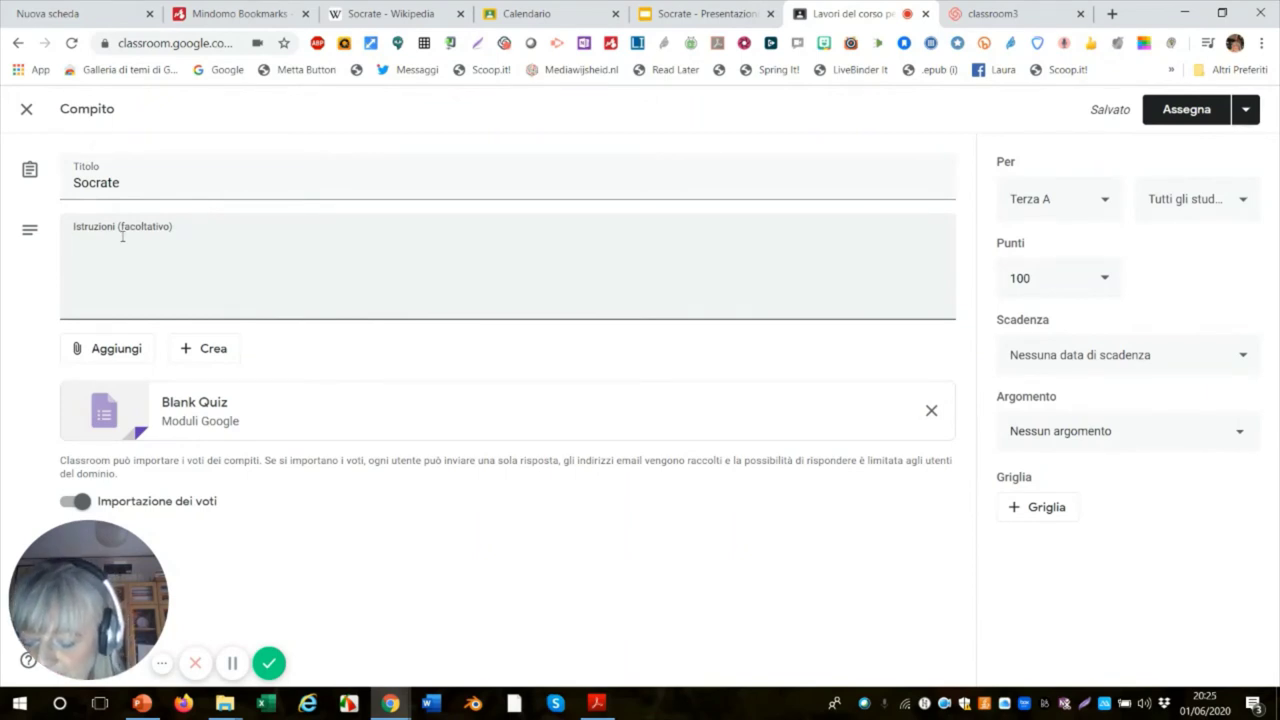
{"action": "type", "text": "R"}
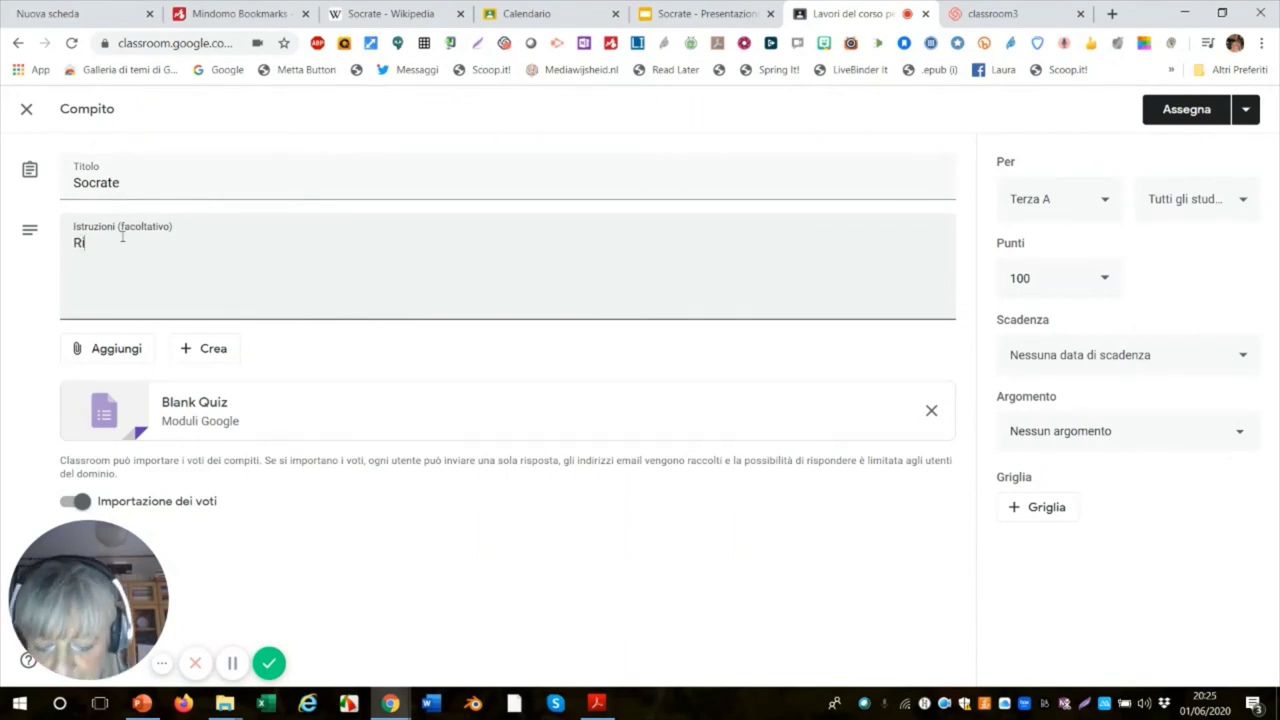
{"action": "type", "text": "ispi"}
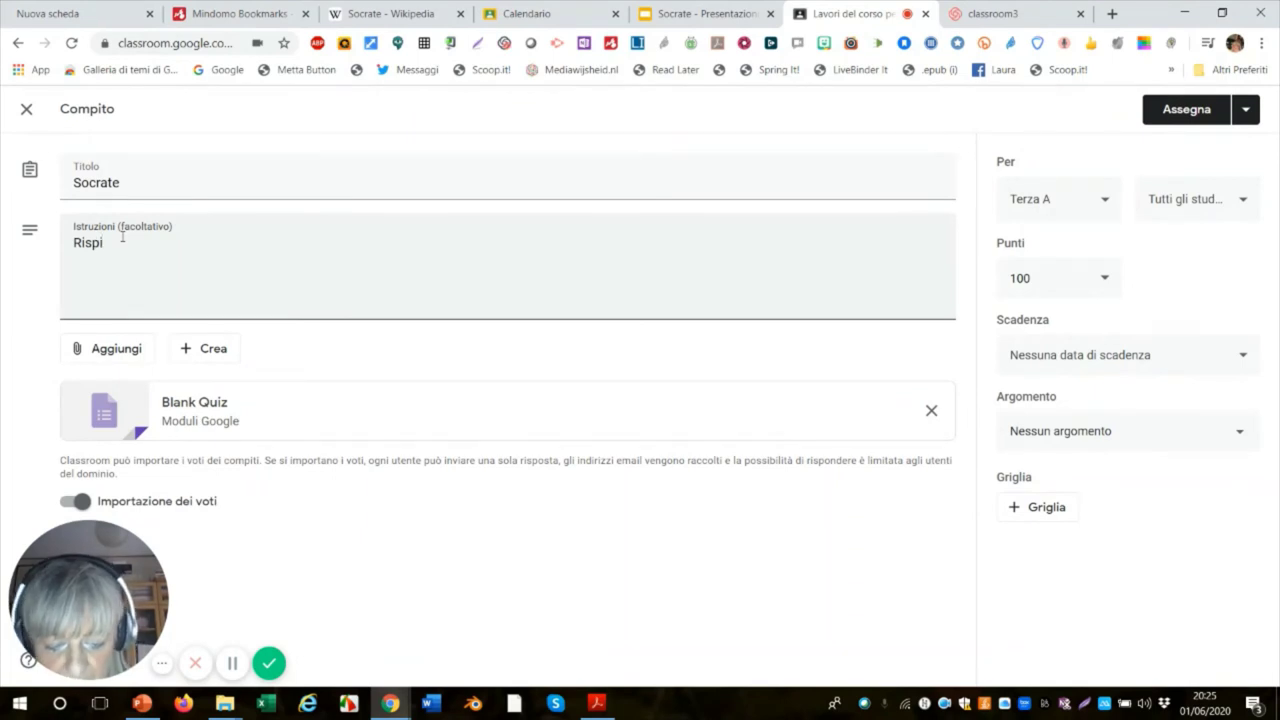
{"action": "key", "text": "BackSpace"}
{"action": "type", "text": "ond"}
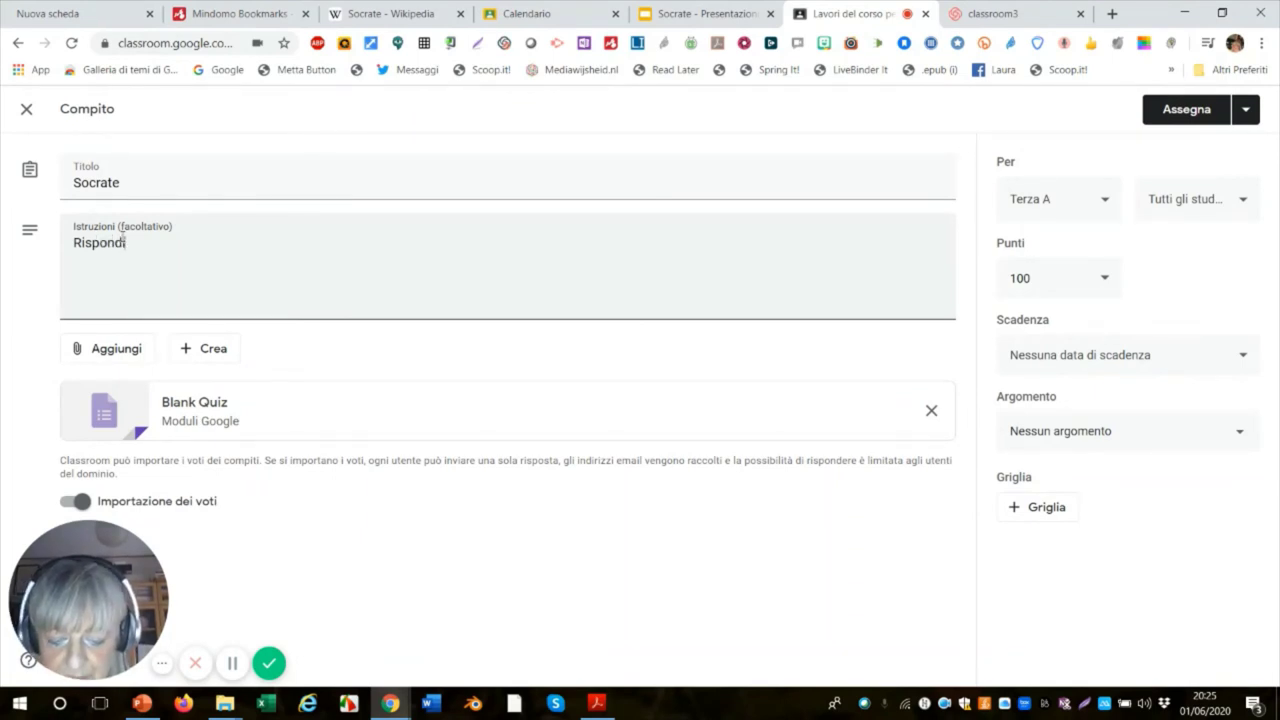
{"action": "type", "text": "i alle domande"}
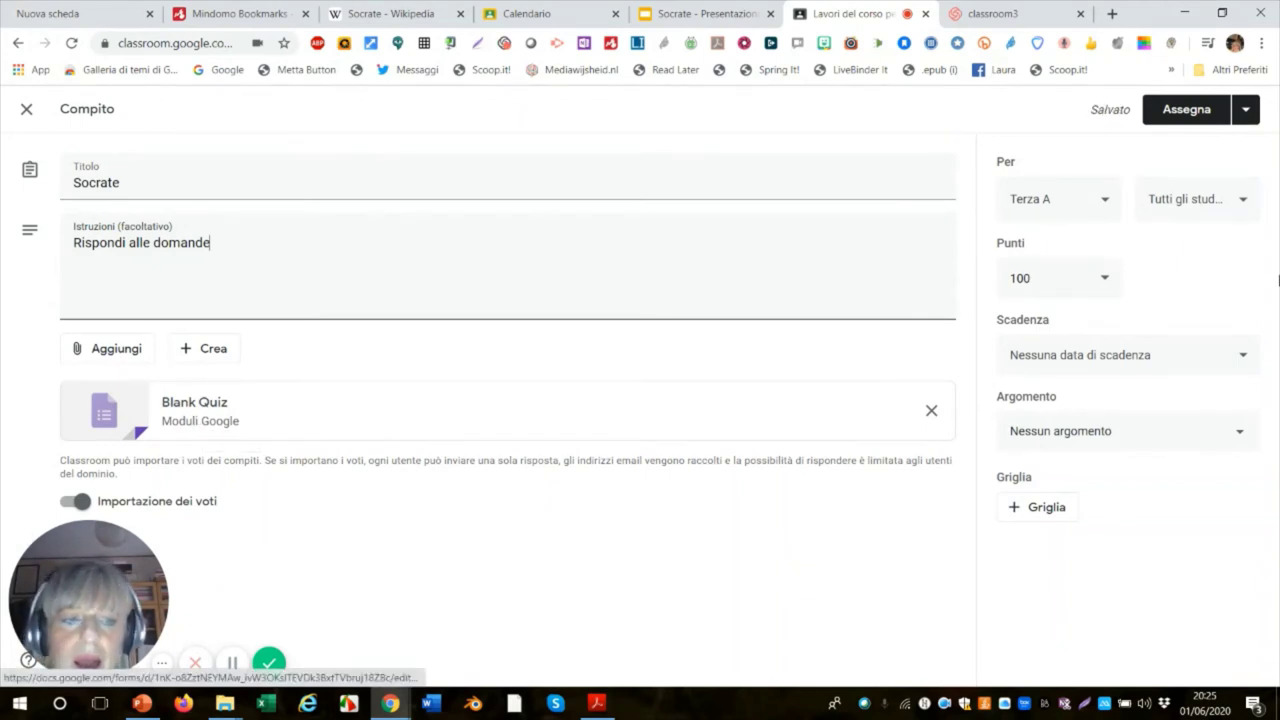
Add the Formazione 2020 course to the quiz assignment's recipients, and deselect it again
{"action": "left_click", "coordinate": [1107, 206]}
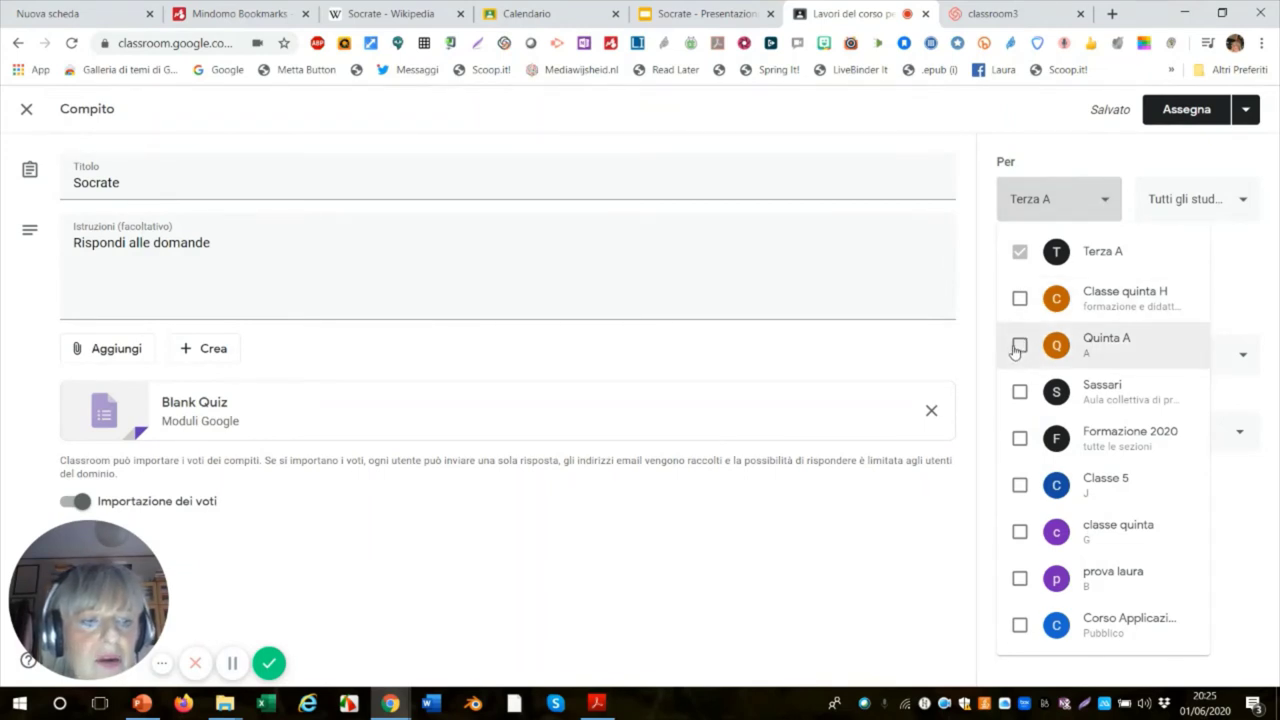
{"action": "left_click", "coordinate": [1020, 440]}
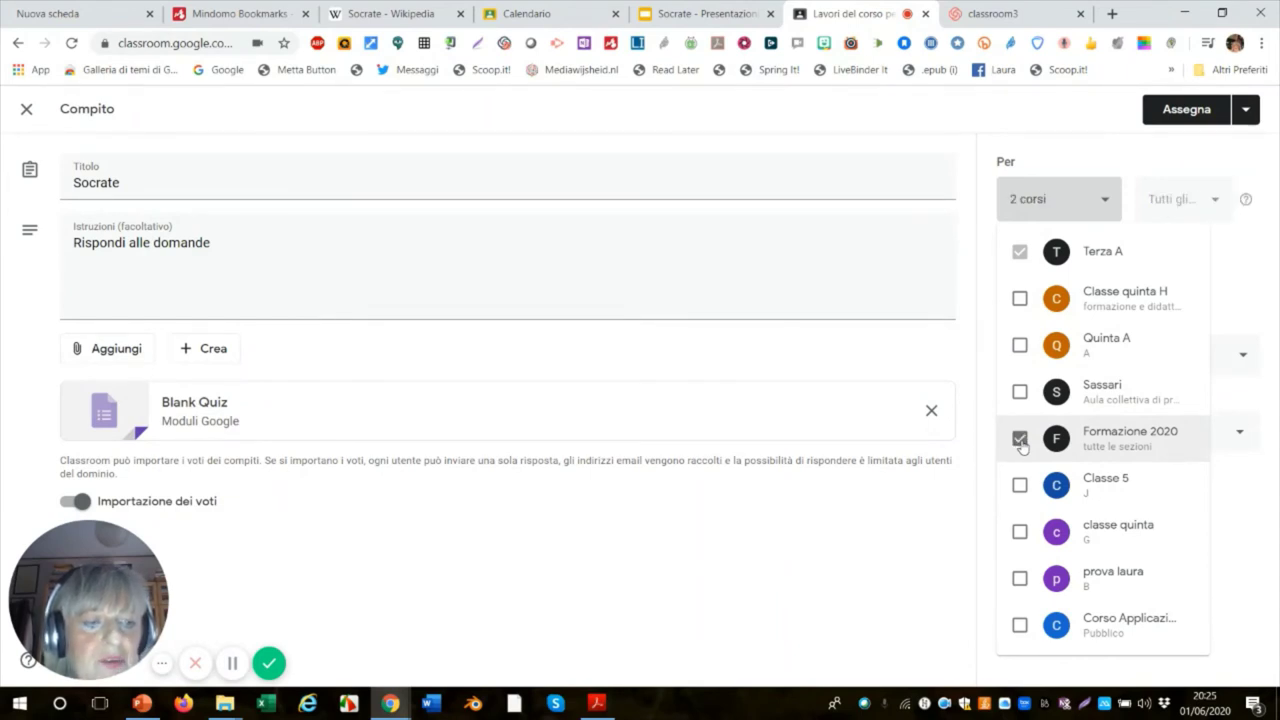
{"action": "left_click", "coordinate": [1122, 205]}
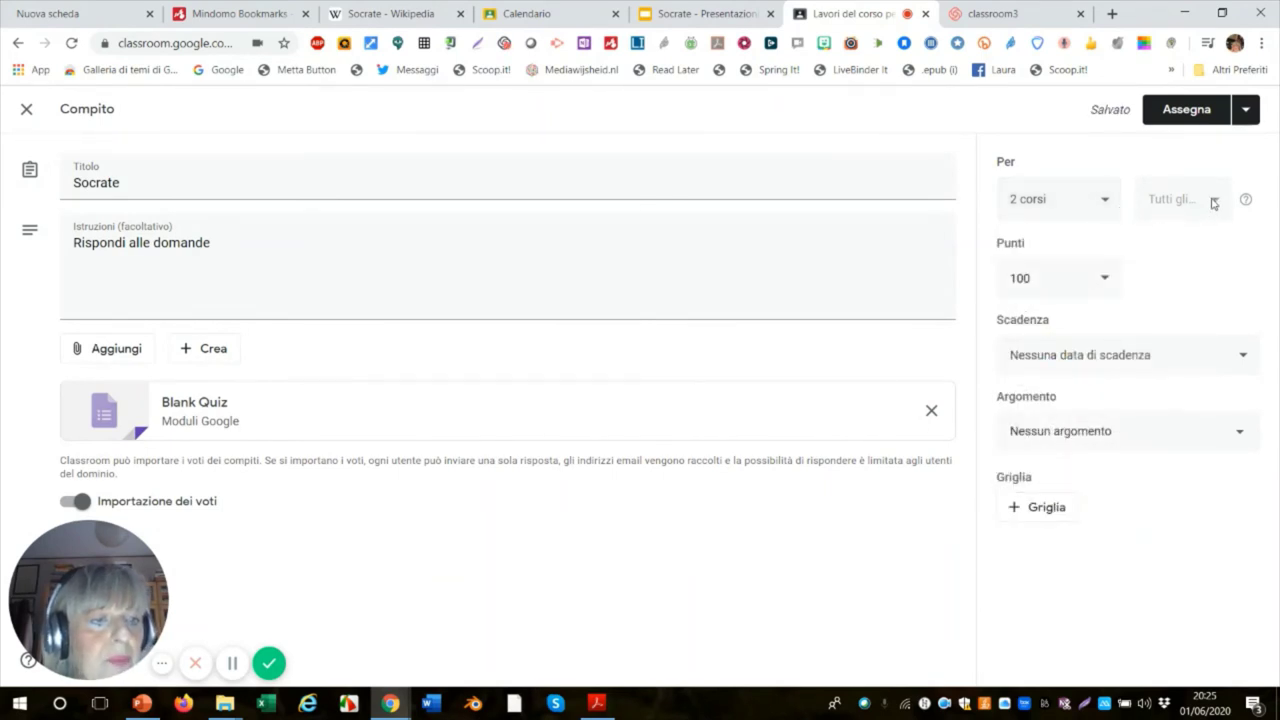
{"action": "left_click", "coordinate": [1109, 203]}
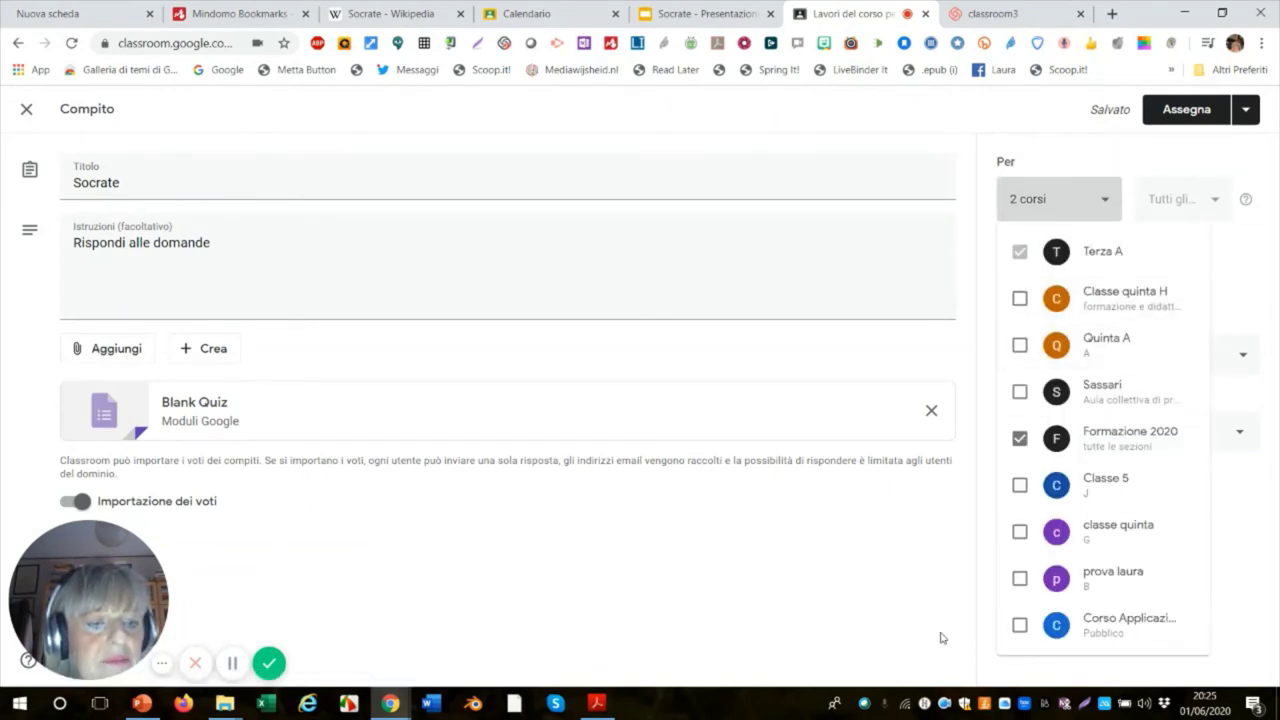
{"action": "left_click", "coordinate": [1019, 438]}
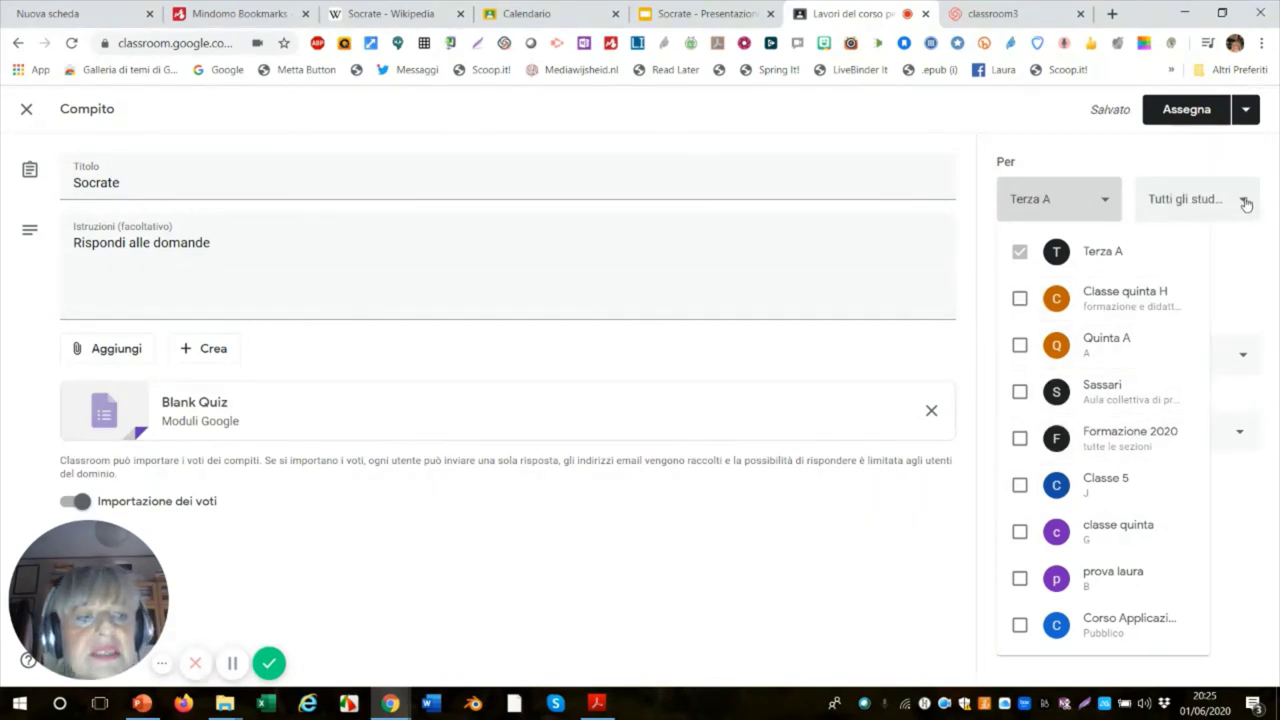
Check the student choices available for the quiz assignment in Terza A
{"action": "left_click", "coordinate": [1245, 203]}
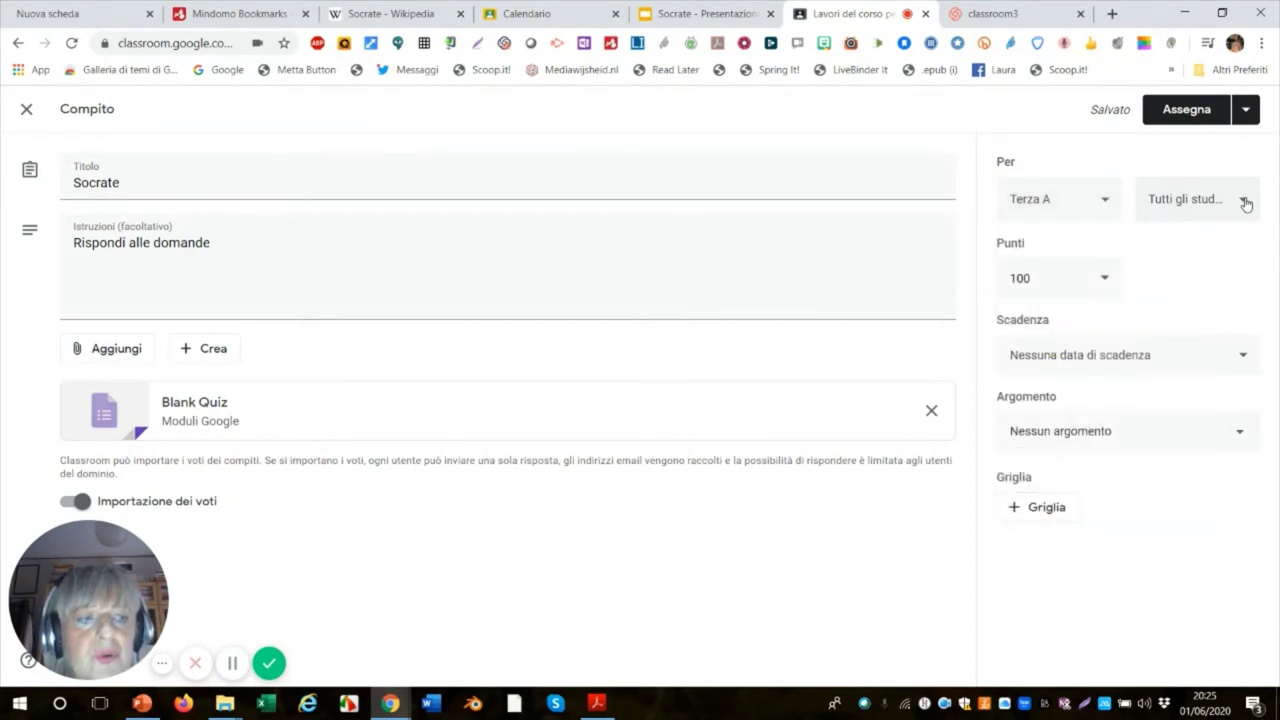
{"action": "left_click", "coordinate": [1245, 203]}
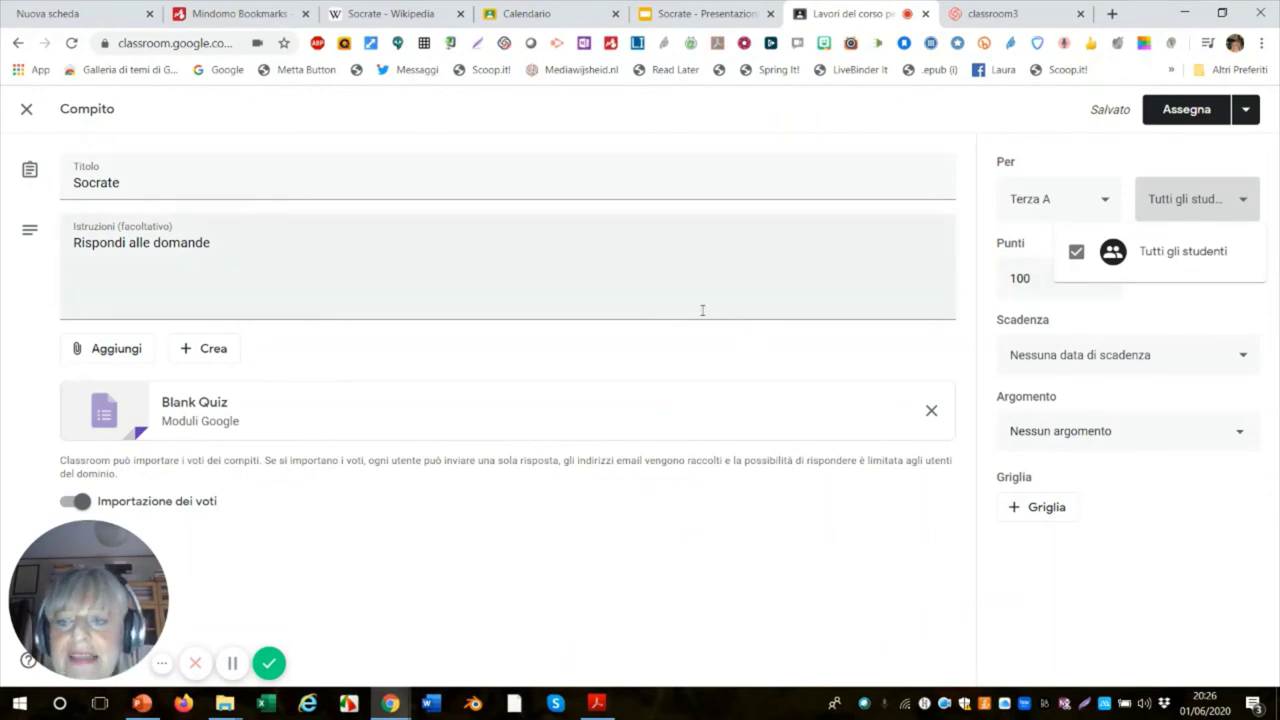
{"action": "left_click", "coordinate": [809, 327]}
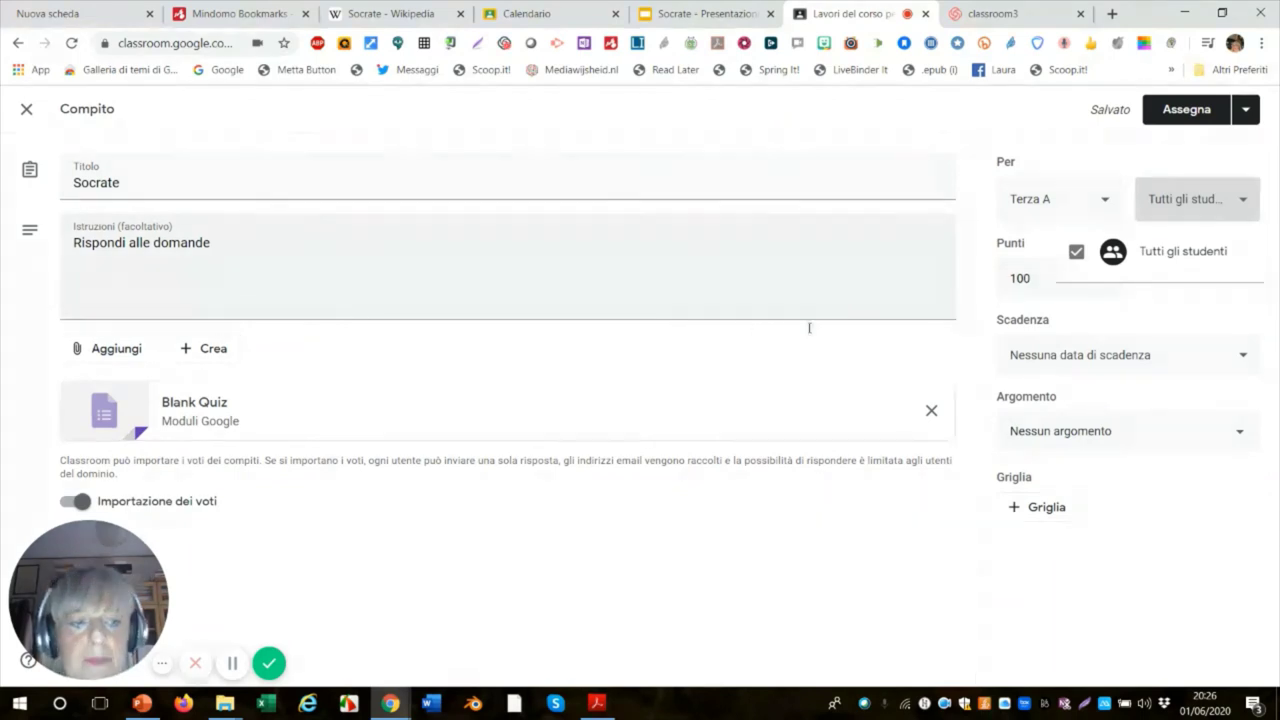
Set the quiz assignment's deadline to 25 giu 2020 at 15:30
{"action": "left_click", "coordinate": [1241, 359]}
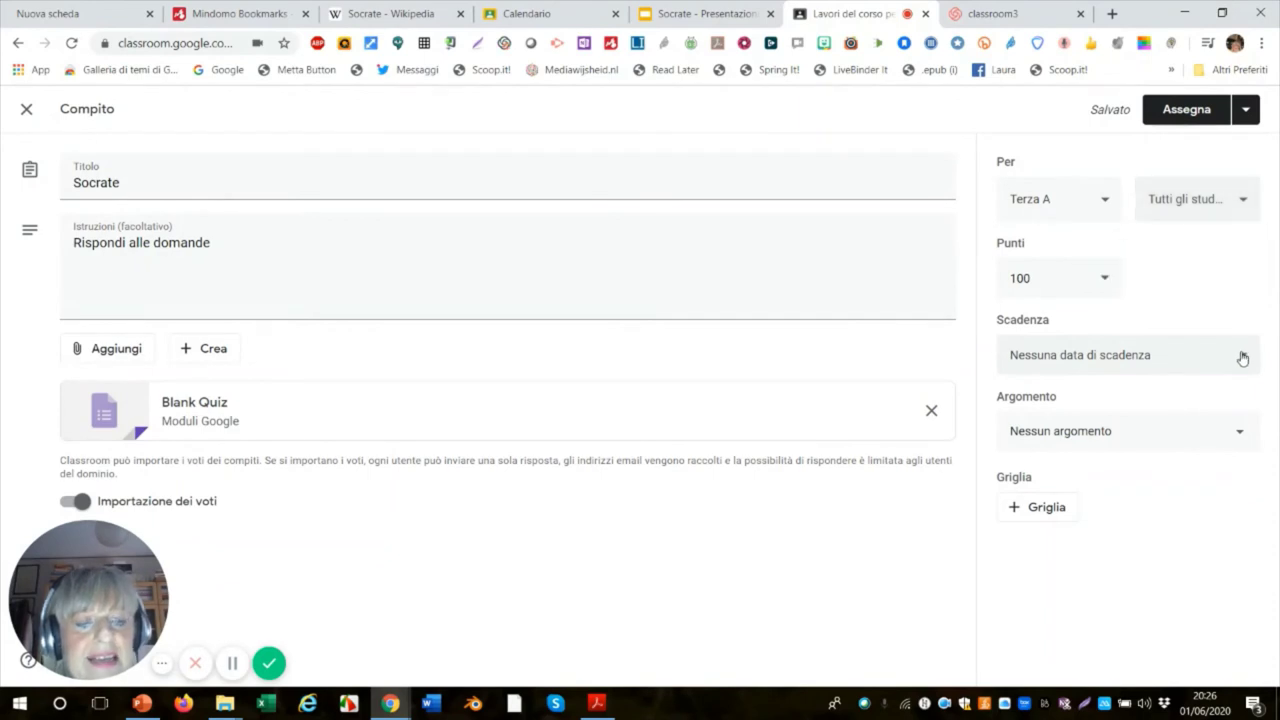
{"action": "left_click", "coordinate": [1139, 362]}
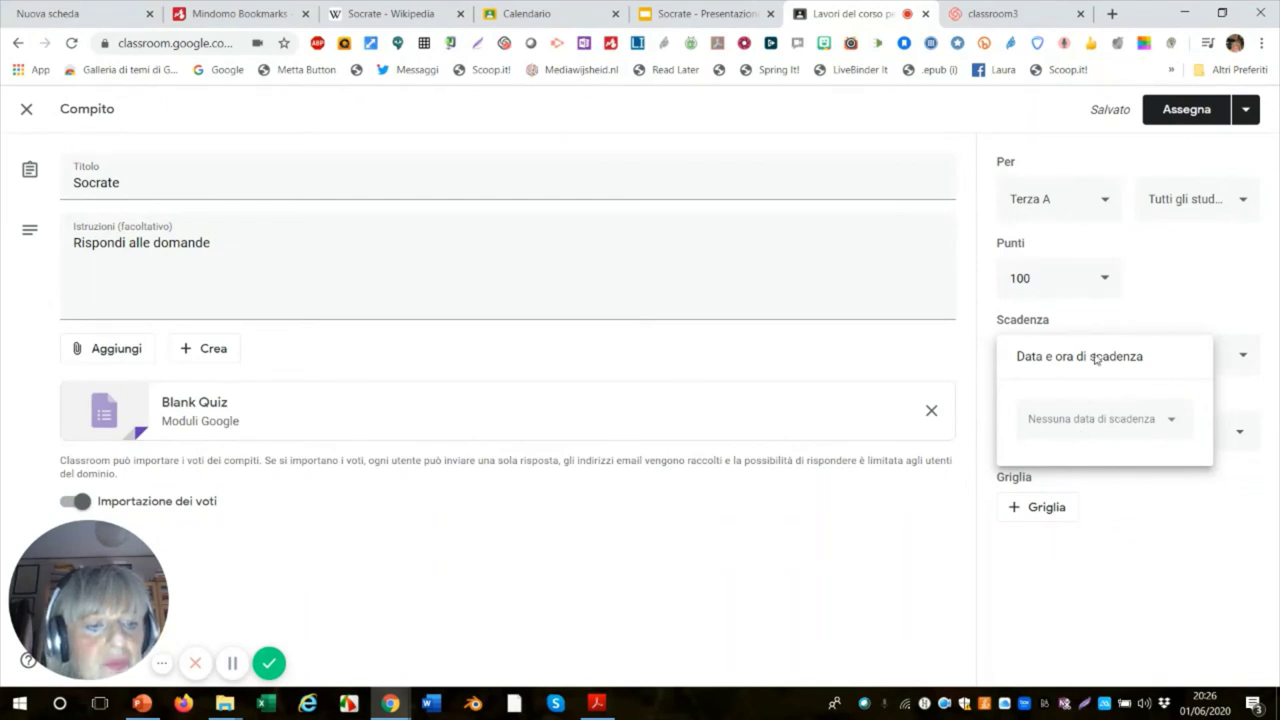
{"action": "left_click", "coordinate": [1095, 432]}
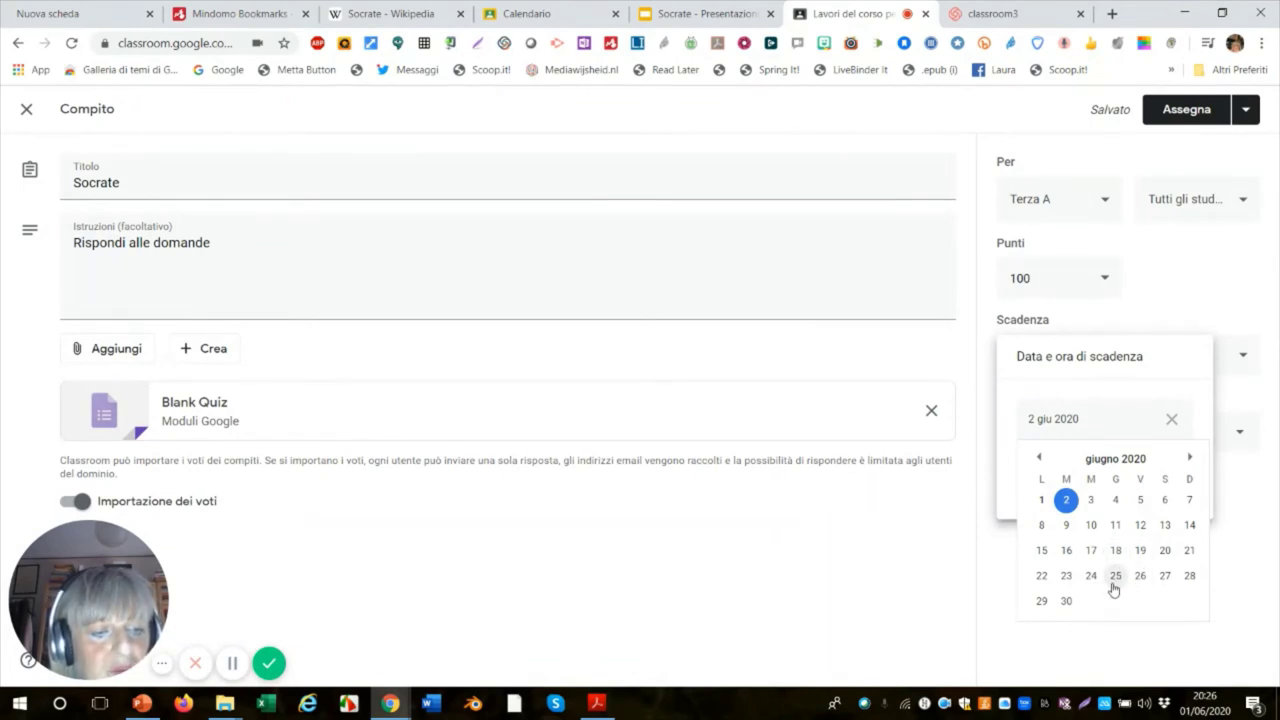
{"action": "left_click", "coordinate": [1113, 586]}
{"action": "left_click", "coordinate": [1061, 486]}
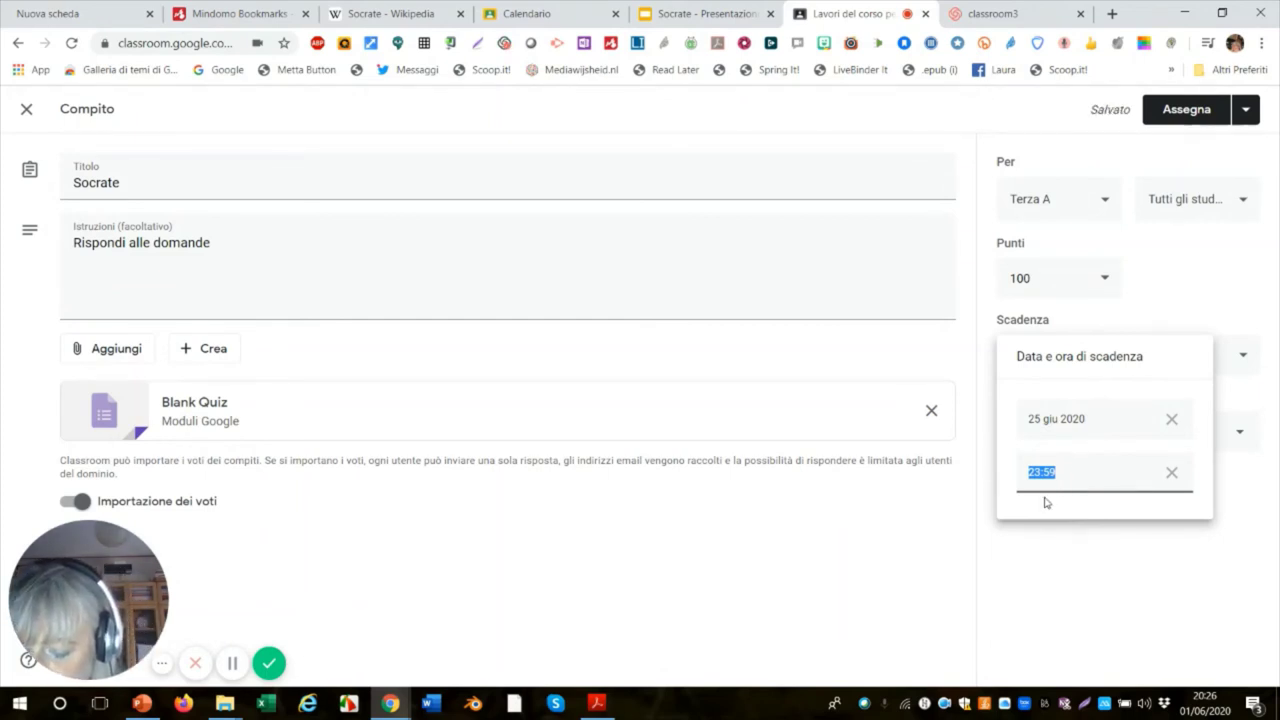
{"action": "type", "text": "15"}
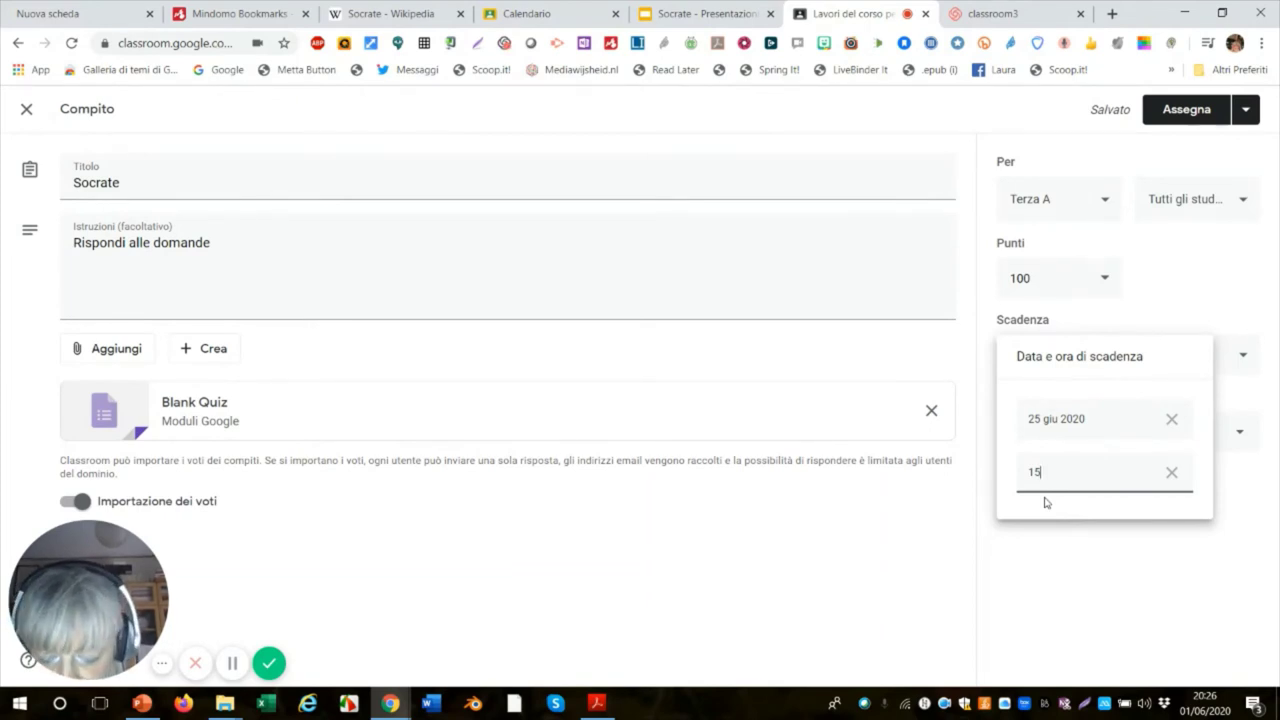
{"action": "type", "text": "30"}
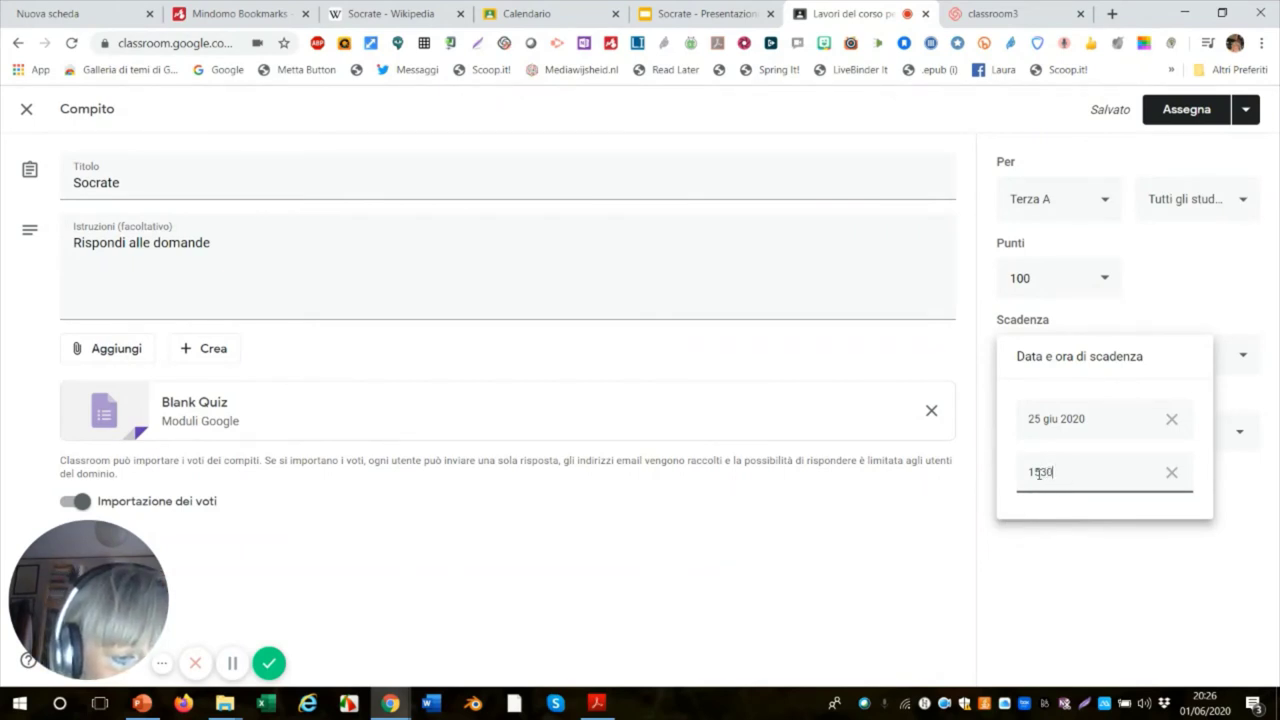
{"action": "left_click", "coordinate": [1035, 472]}
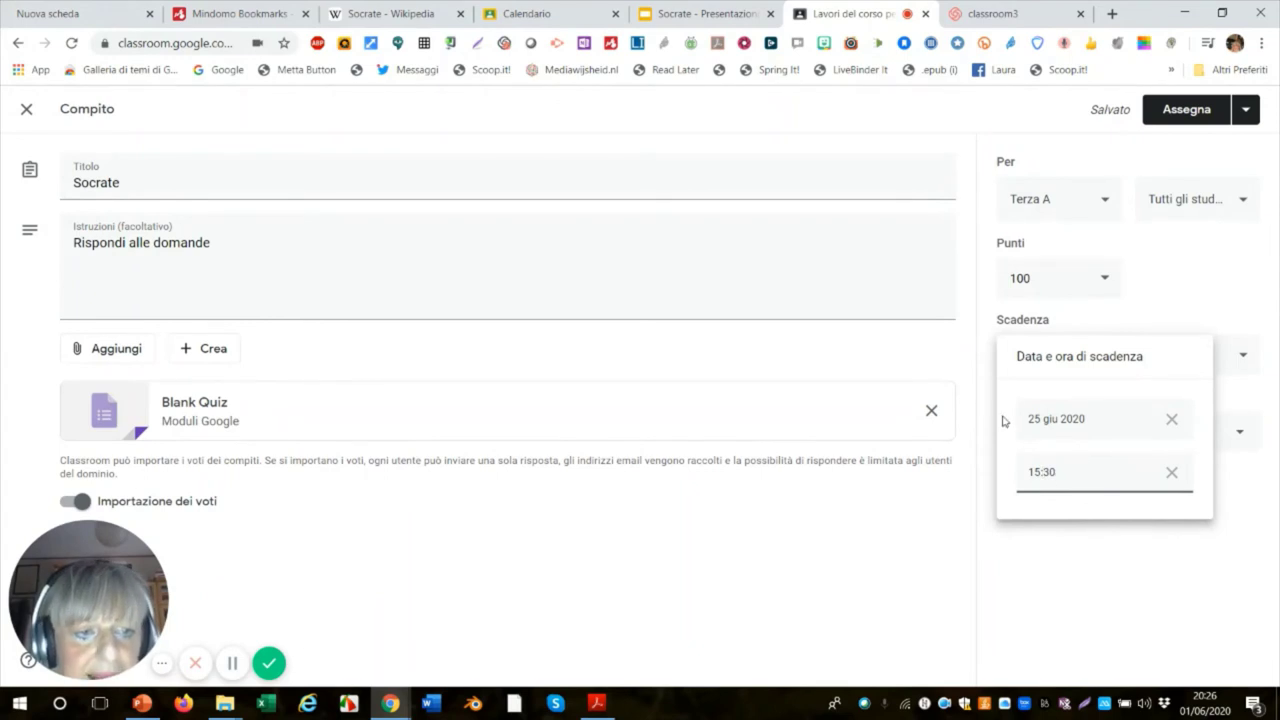
{"action": "left_click", "coordinate": [1174, 311]}
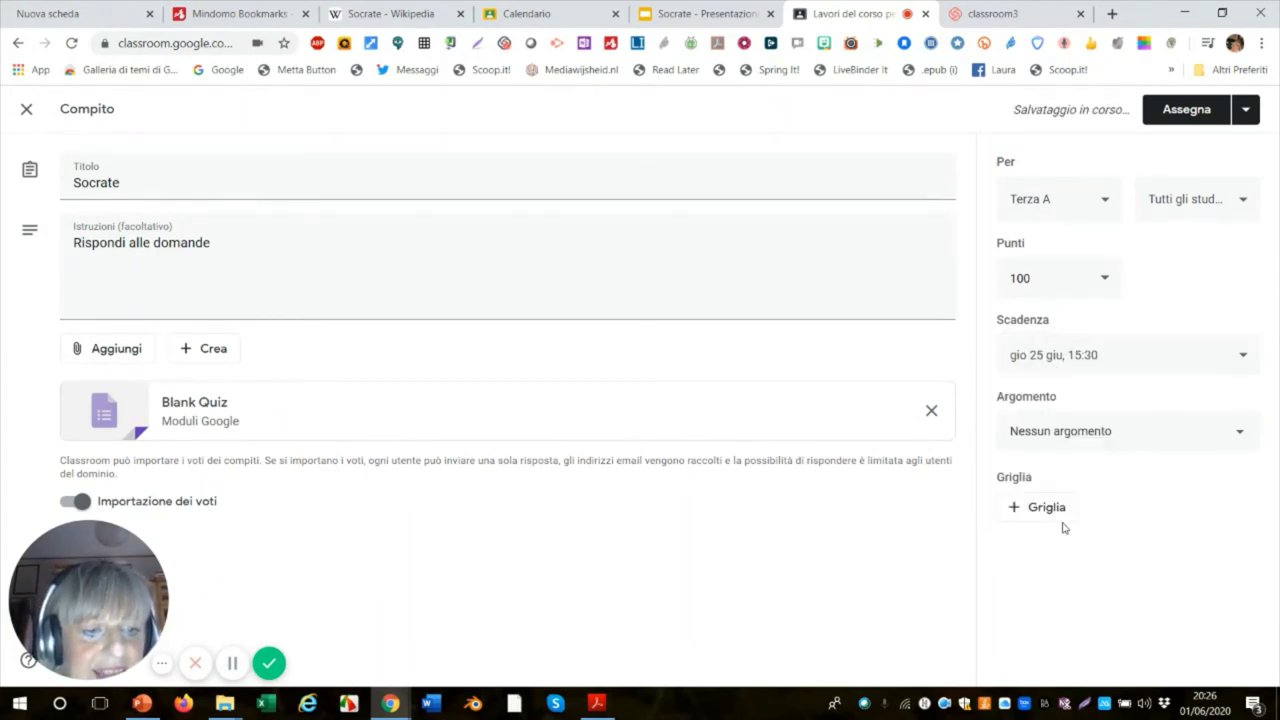
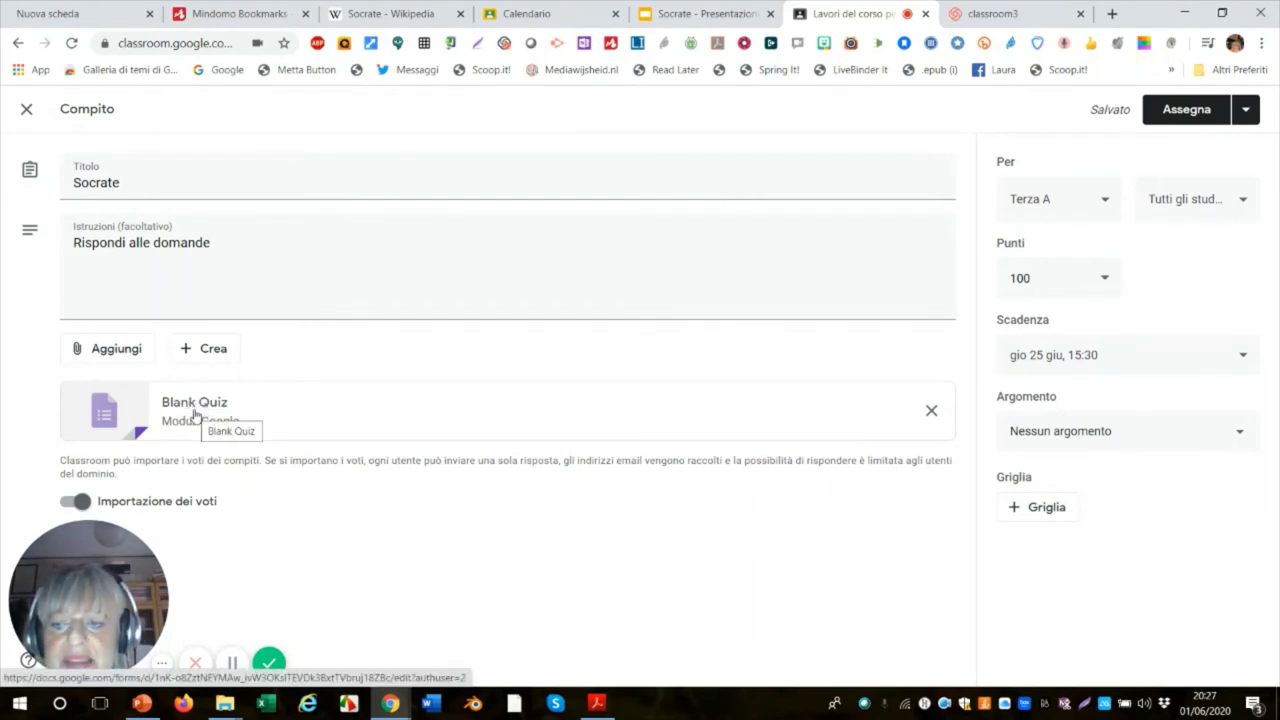
Open the attached Blank Quiz form for editing and change its title to "Socrate"
{"action": "left_click", "coordinate": [195, 414]}
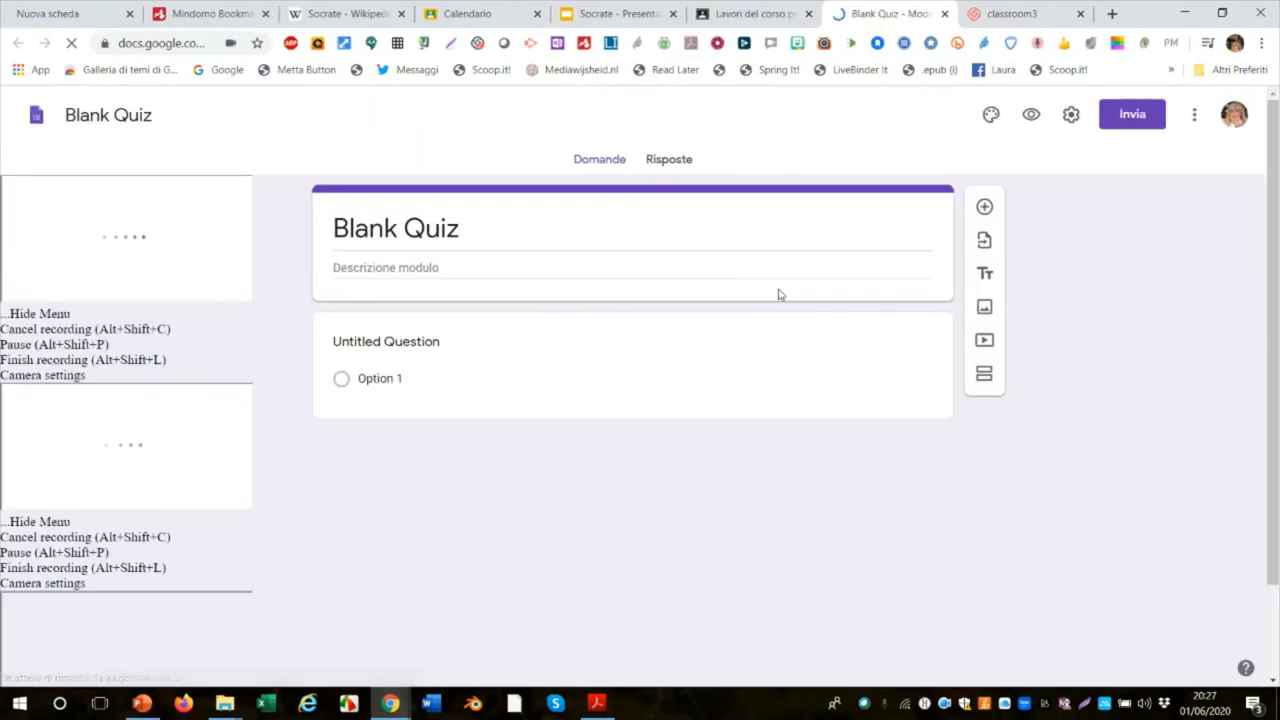
{"action": "left_click", "coordinate": [446, 240]}
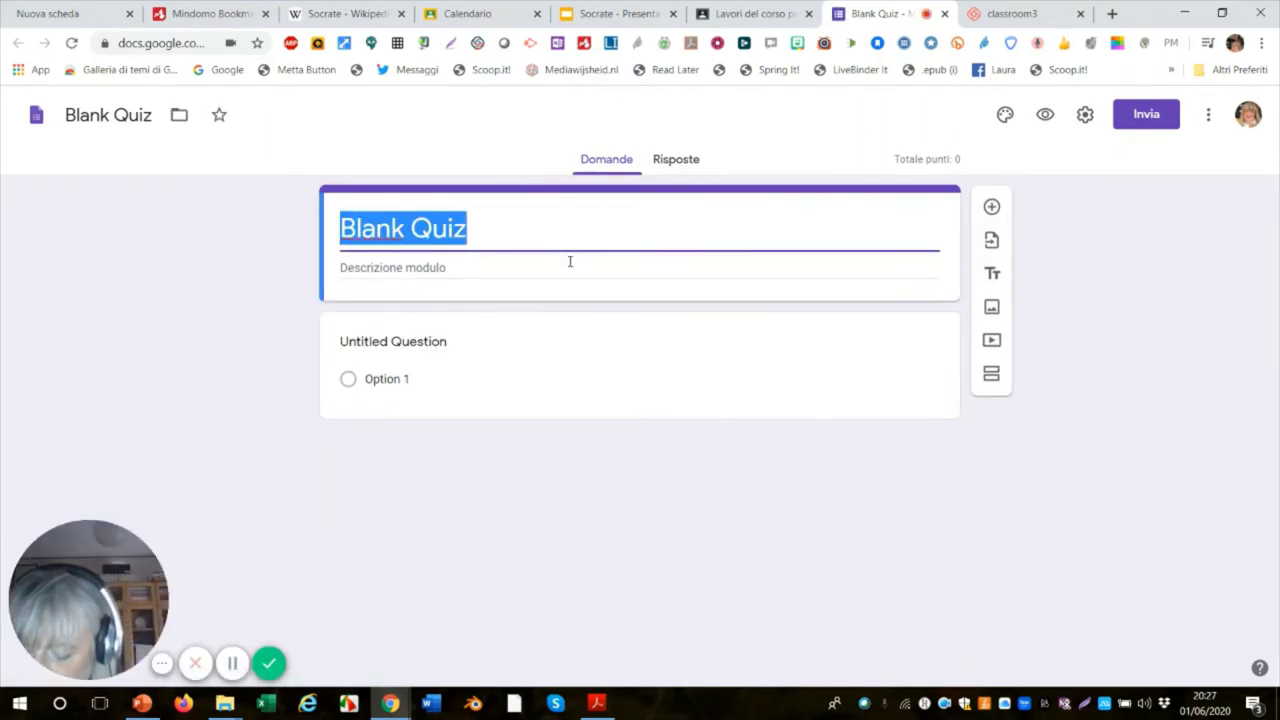
{"action": "type", "text": "So"}
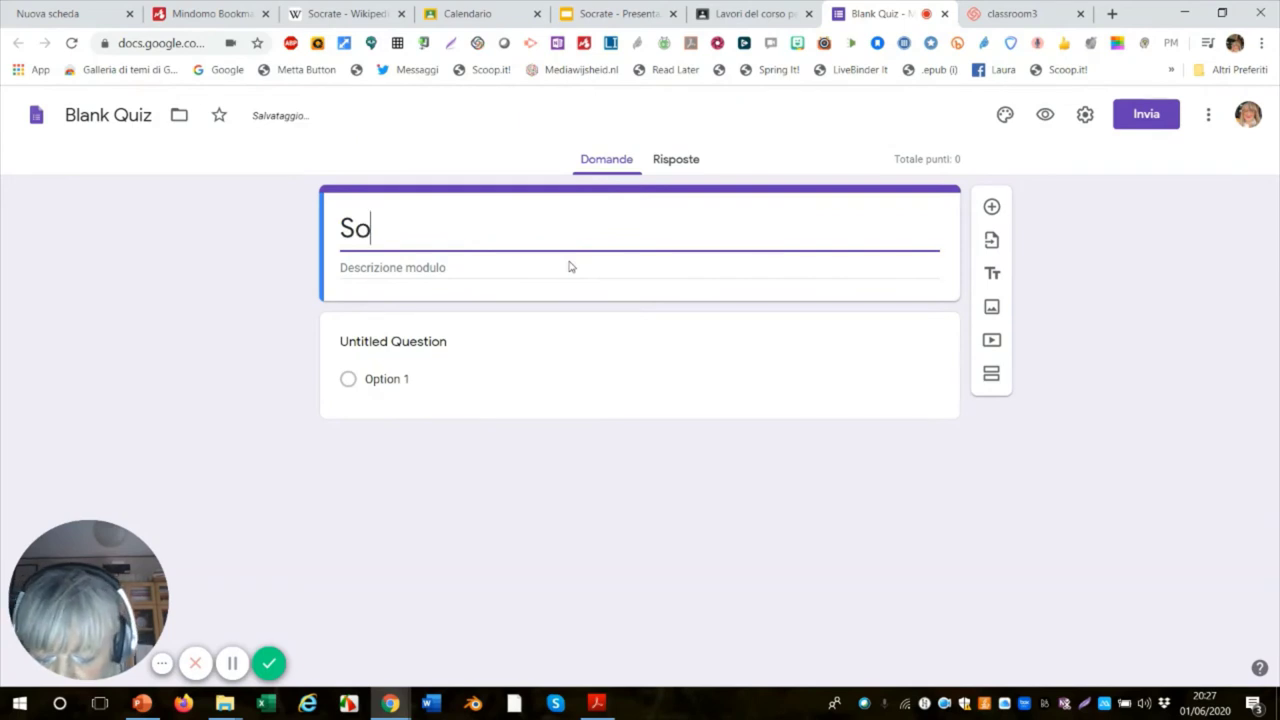
{"action": "type", "text": "crate"}
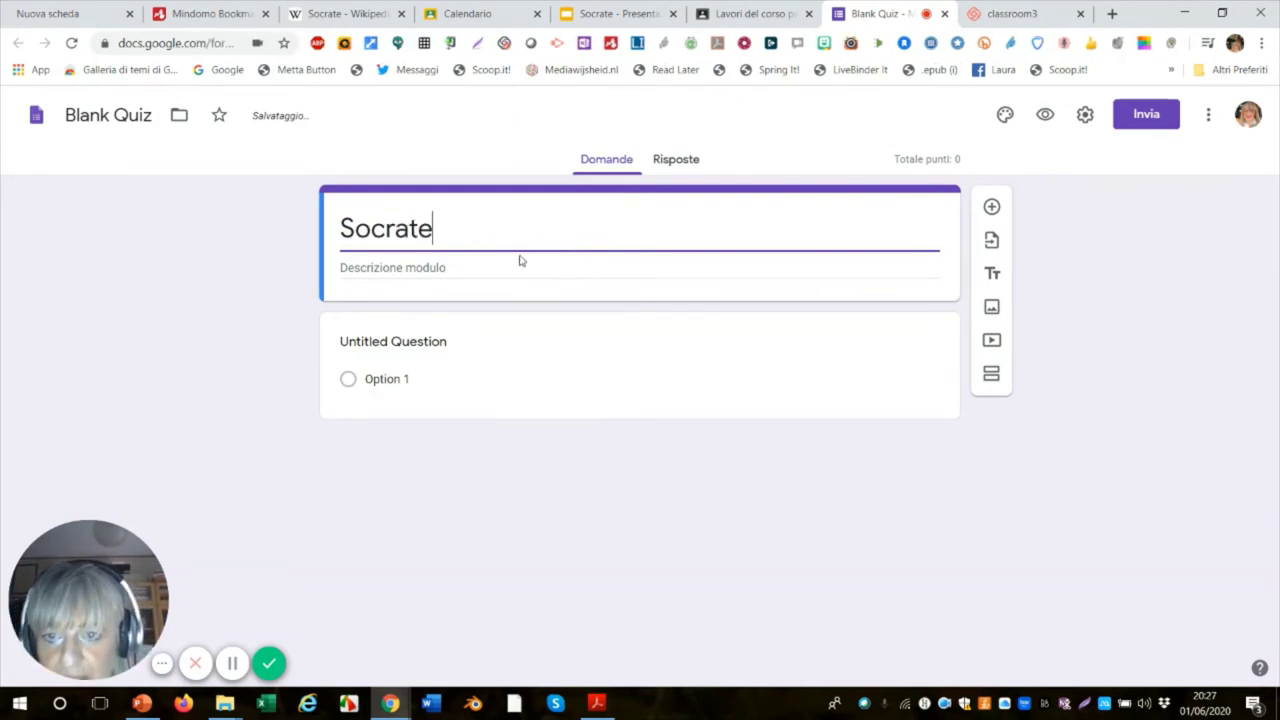
Enter "Chi era Sicrare" as the quiz form's description
{"action": "left_click", "coordinate": [421, 268]}
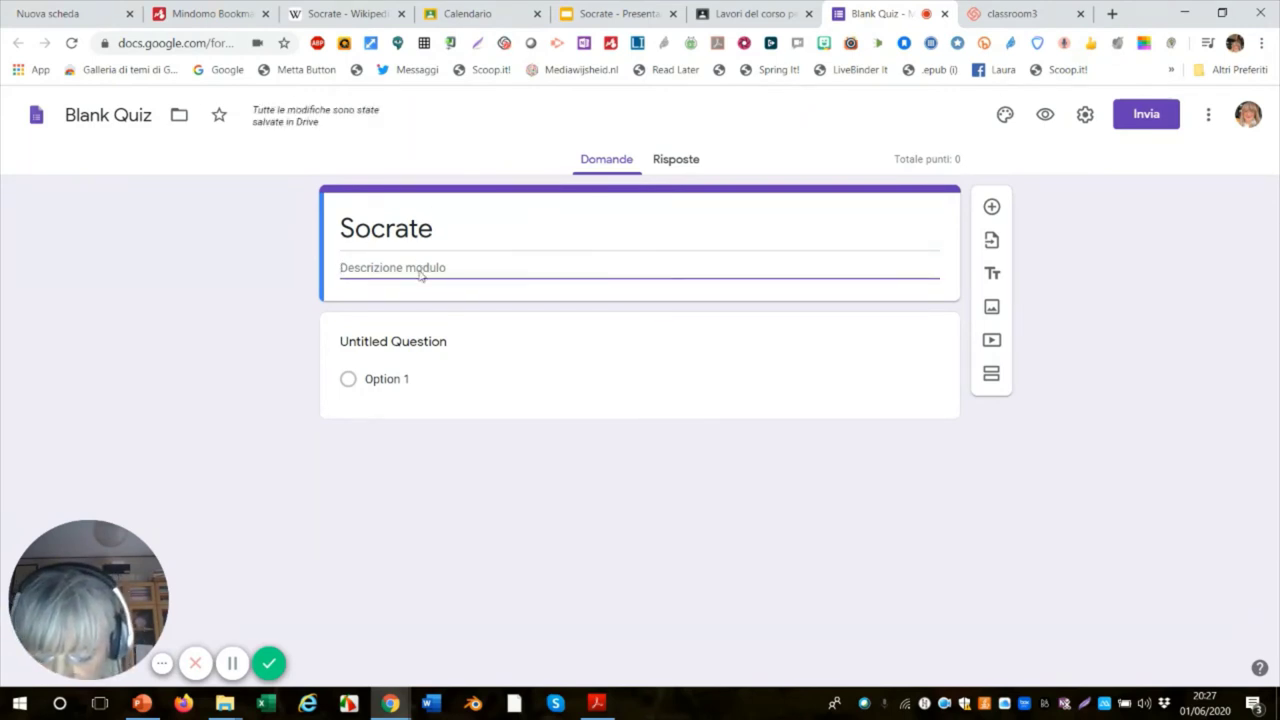
{"action": "type", "text": "C"}
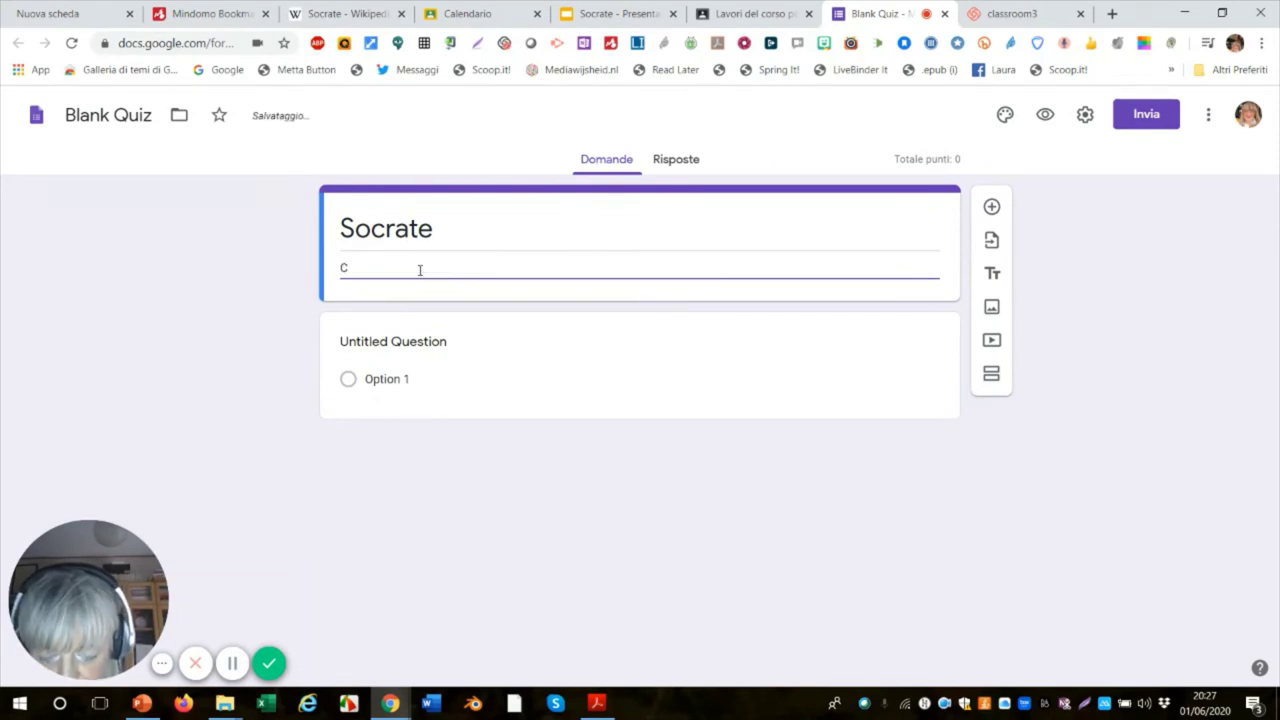
{"action": "type", "text": "hi "}
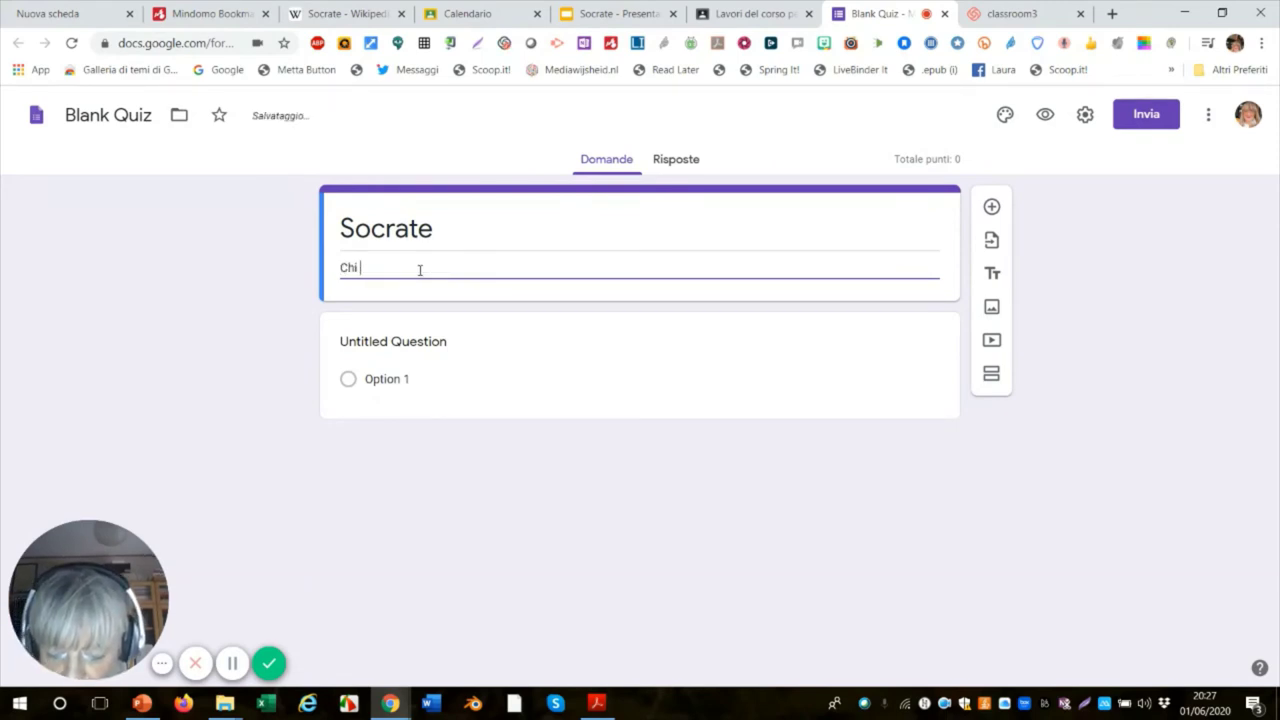
{"action": "type", "text": "era"}
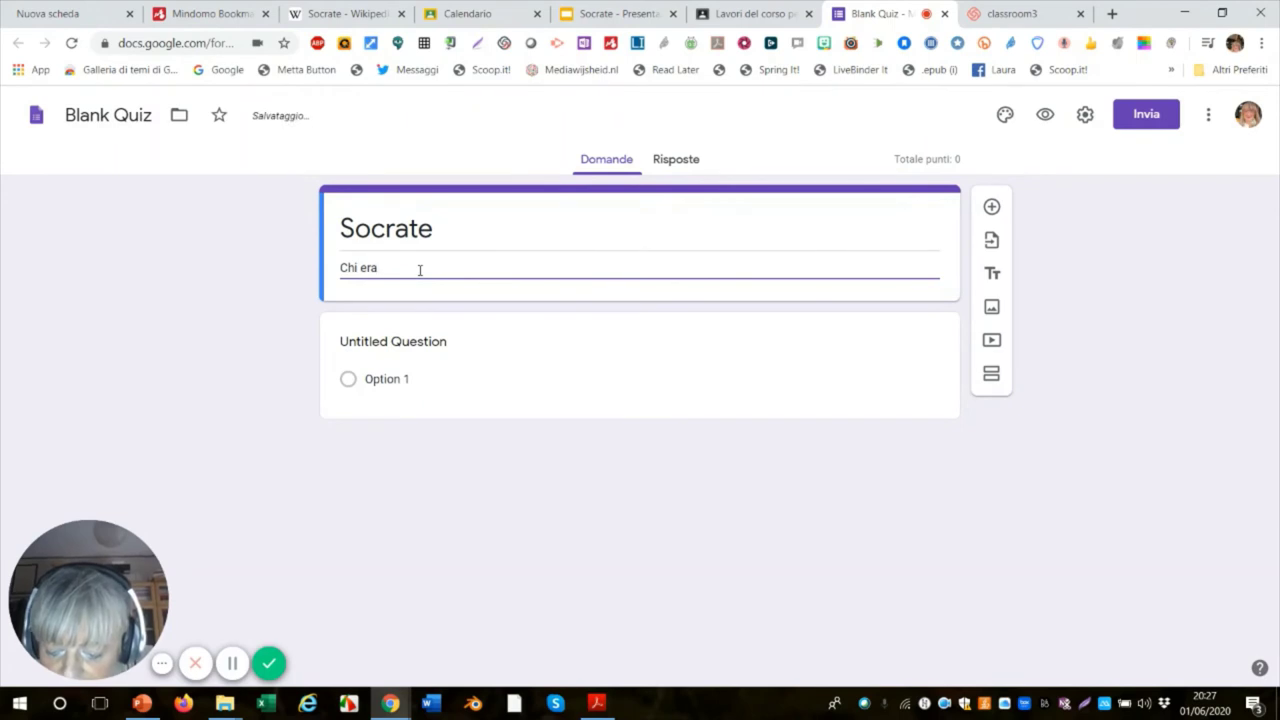
{"action": "type", "text": " Si"}
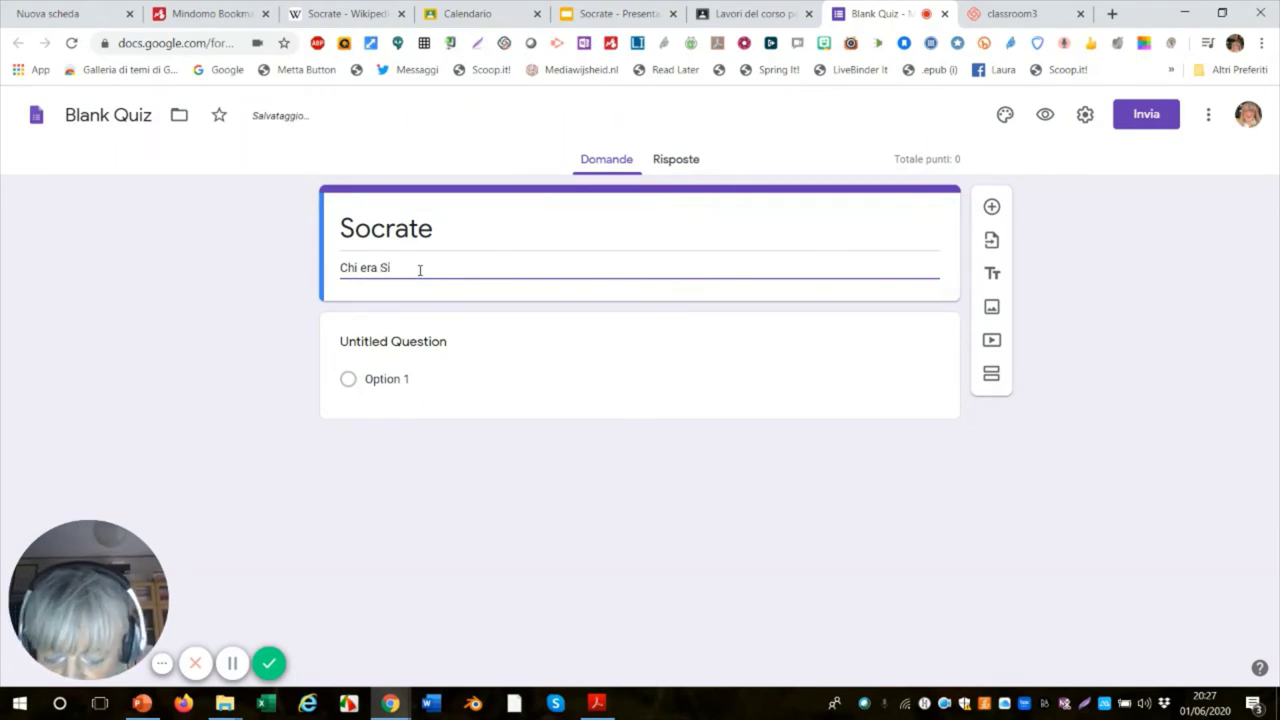
{"action": "type", "text": "crar"}
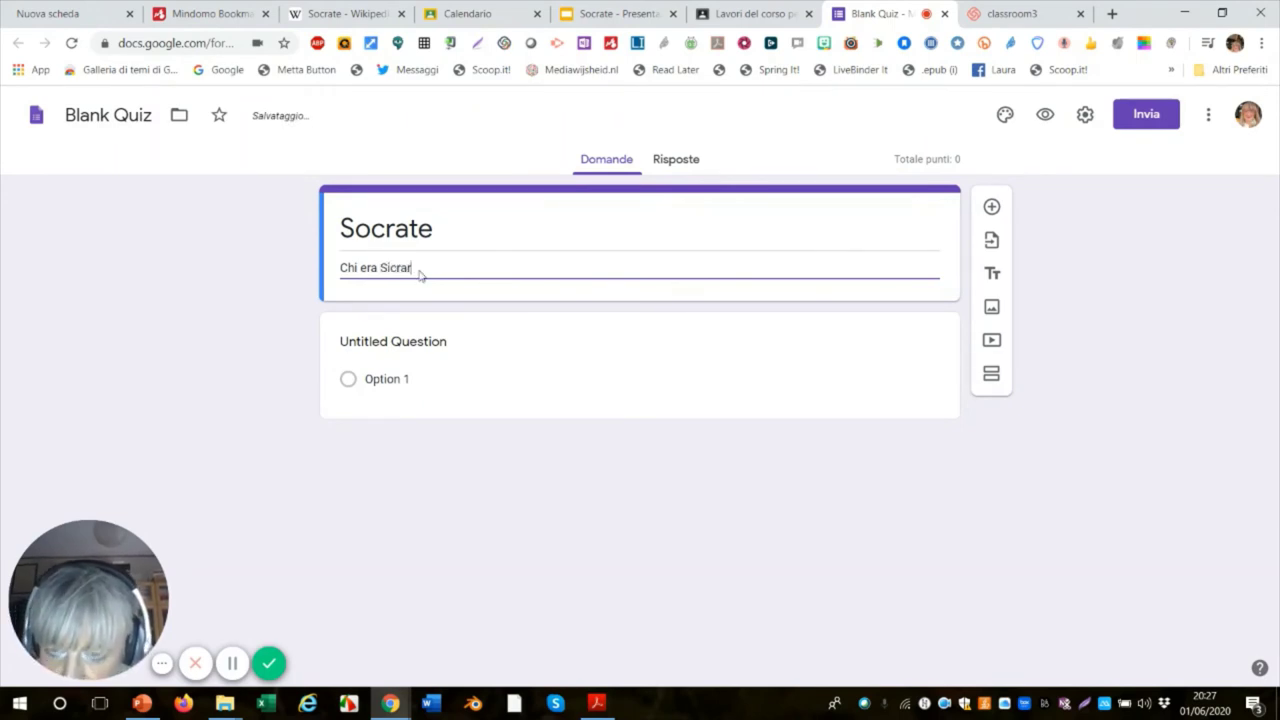
{"action": "type", "text": "e"}
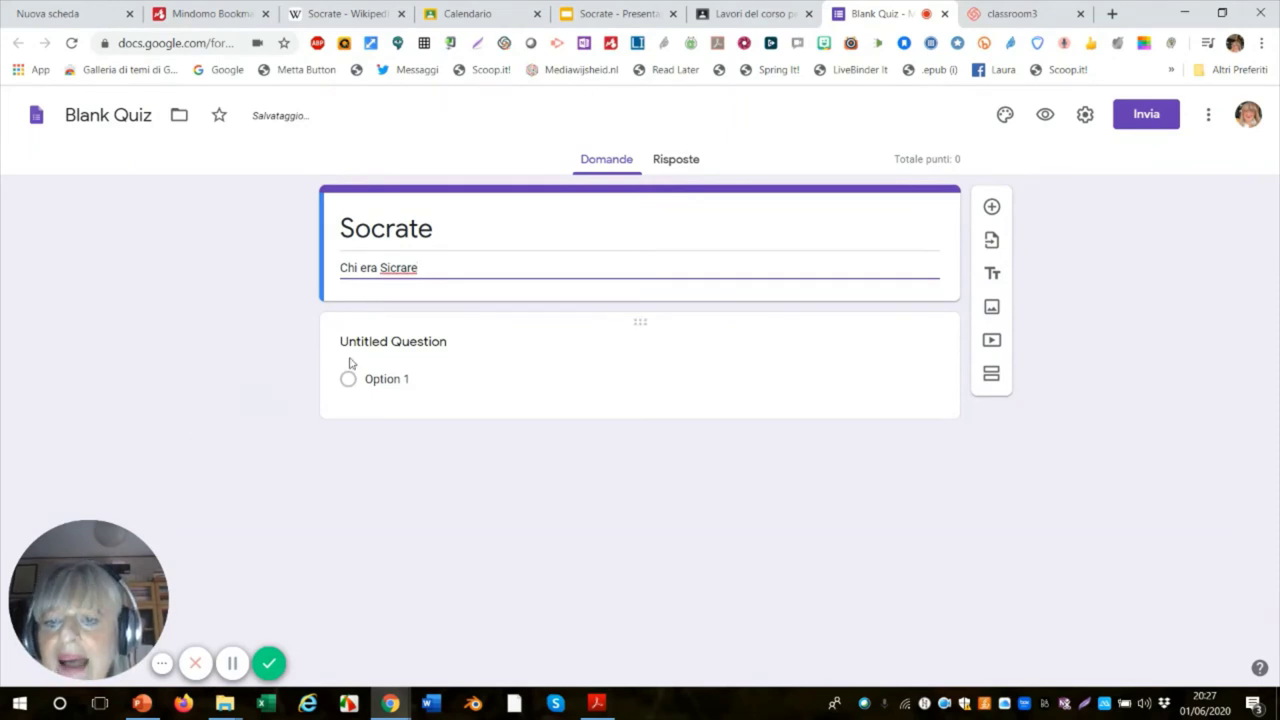
Change the untitled question to "Nome Cognome" and set its answer type to Risposta breve
{"action": "left_click", "coordinate": [413, 343]}
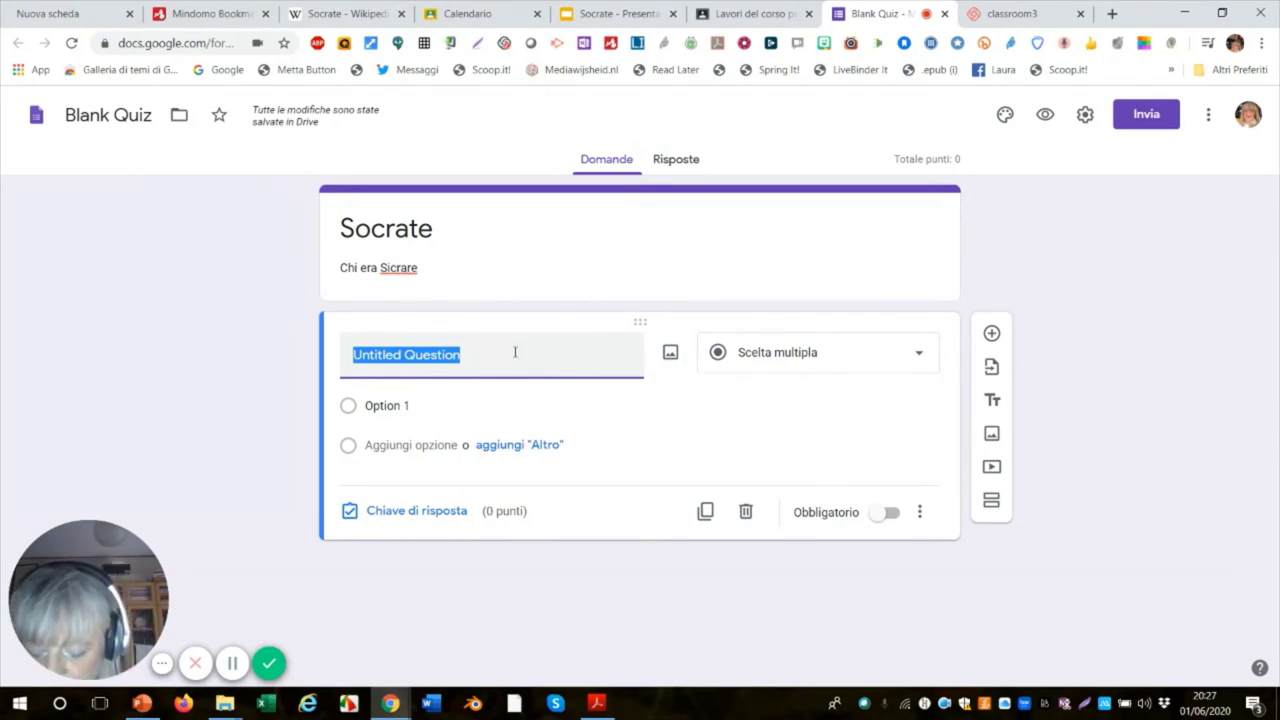
{"action": "type", "text": "Nome"}
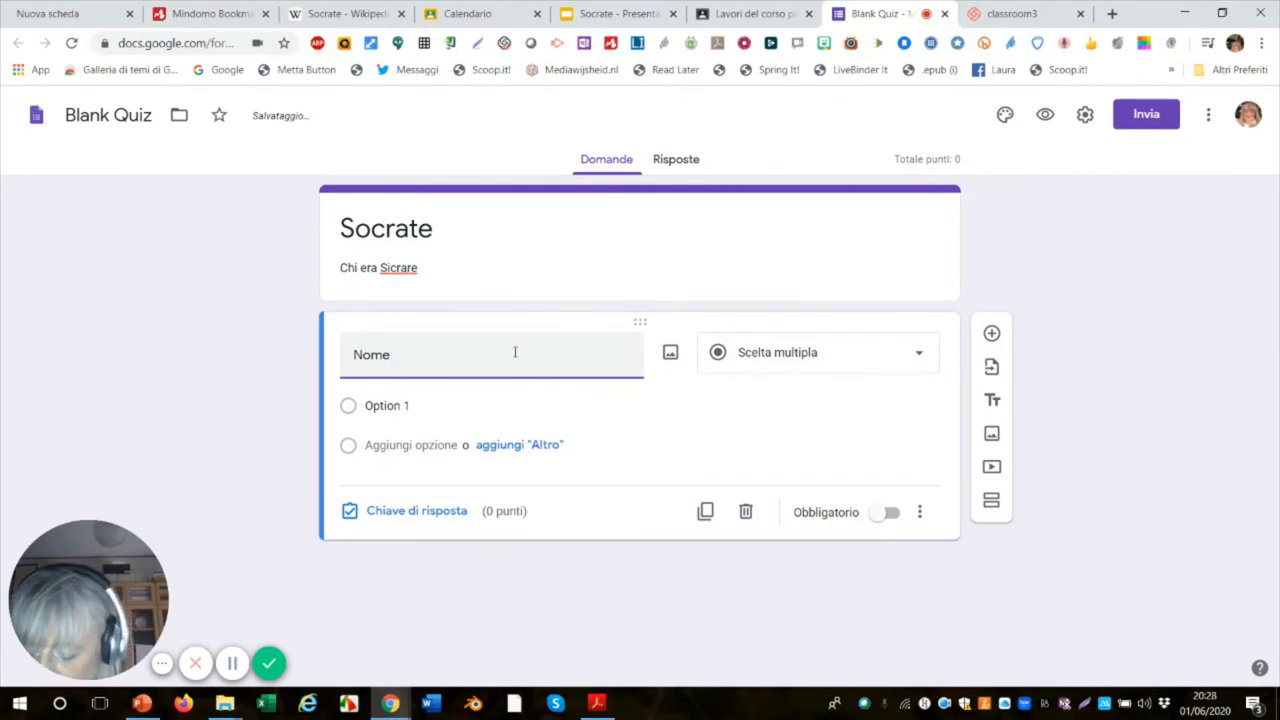
{"action": "type", "text": " C"}
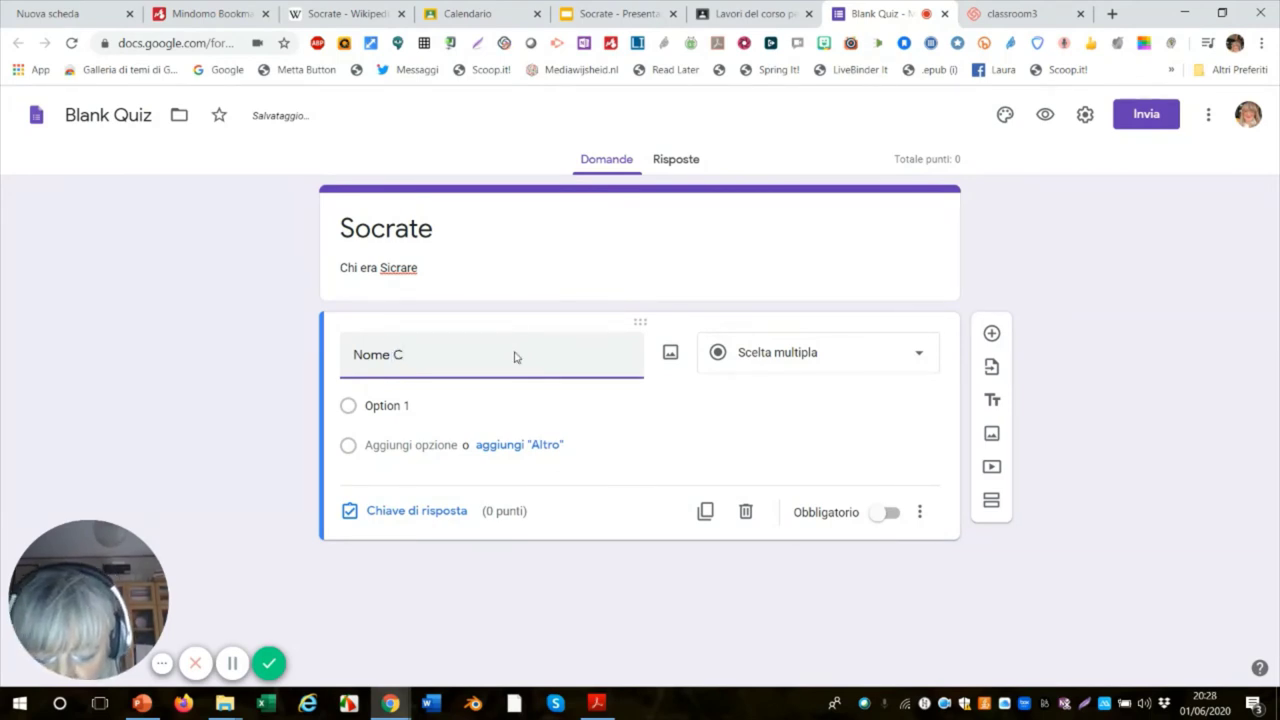
{"action": "type", "text": "ognom"}
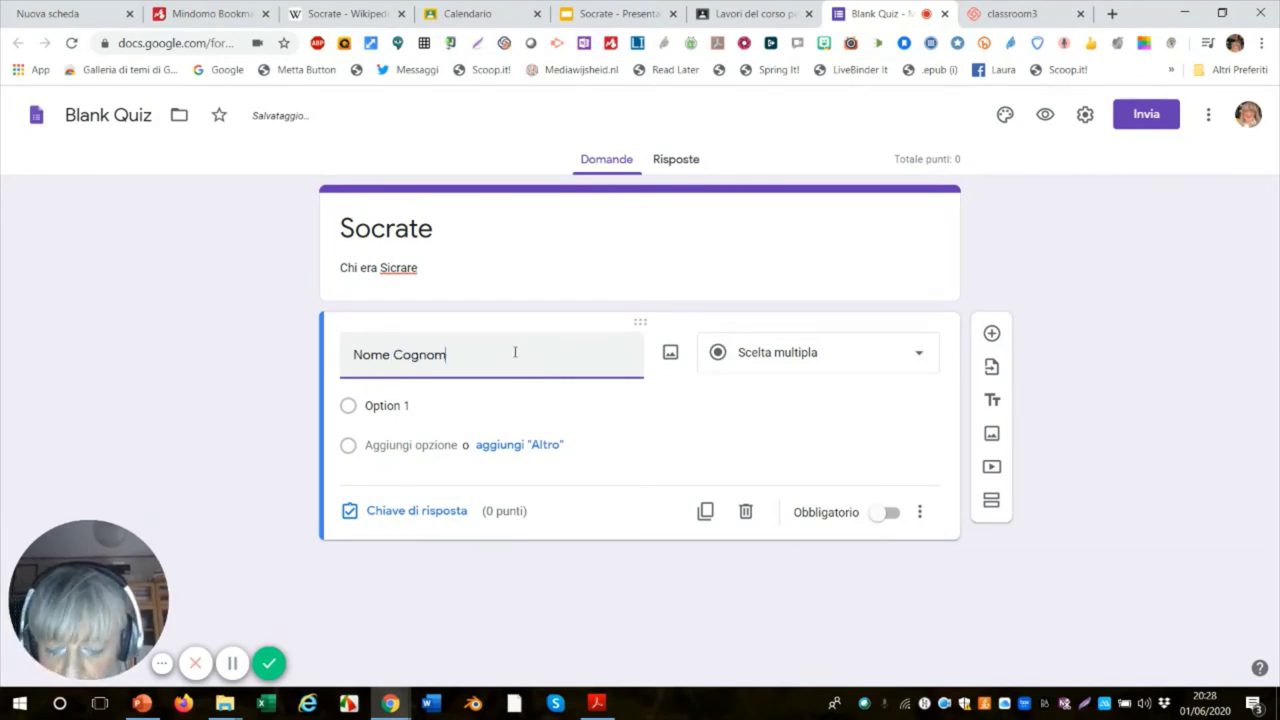
{"action": "type", "text": "e"}
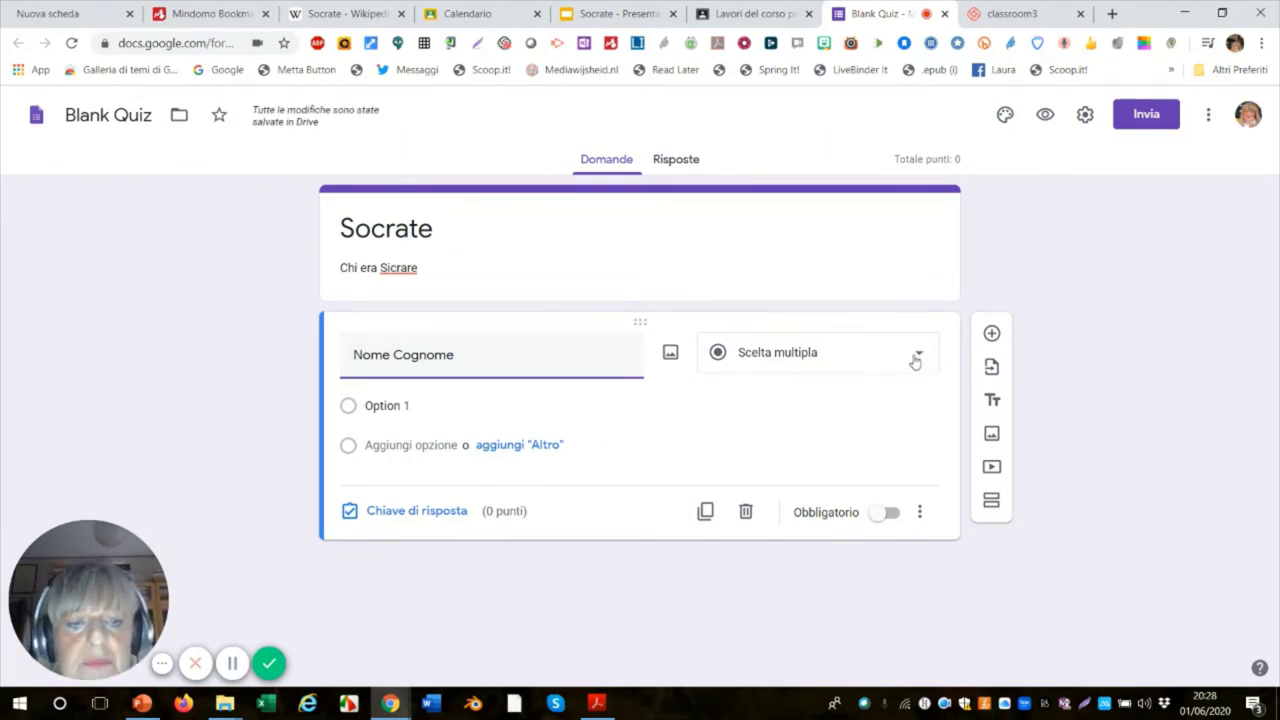
{"action": "left_click", "coordinate": [914, 360]}
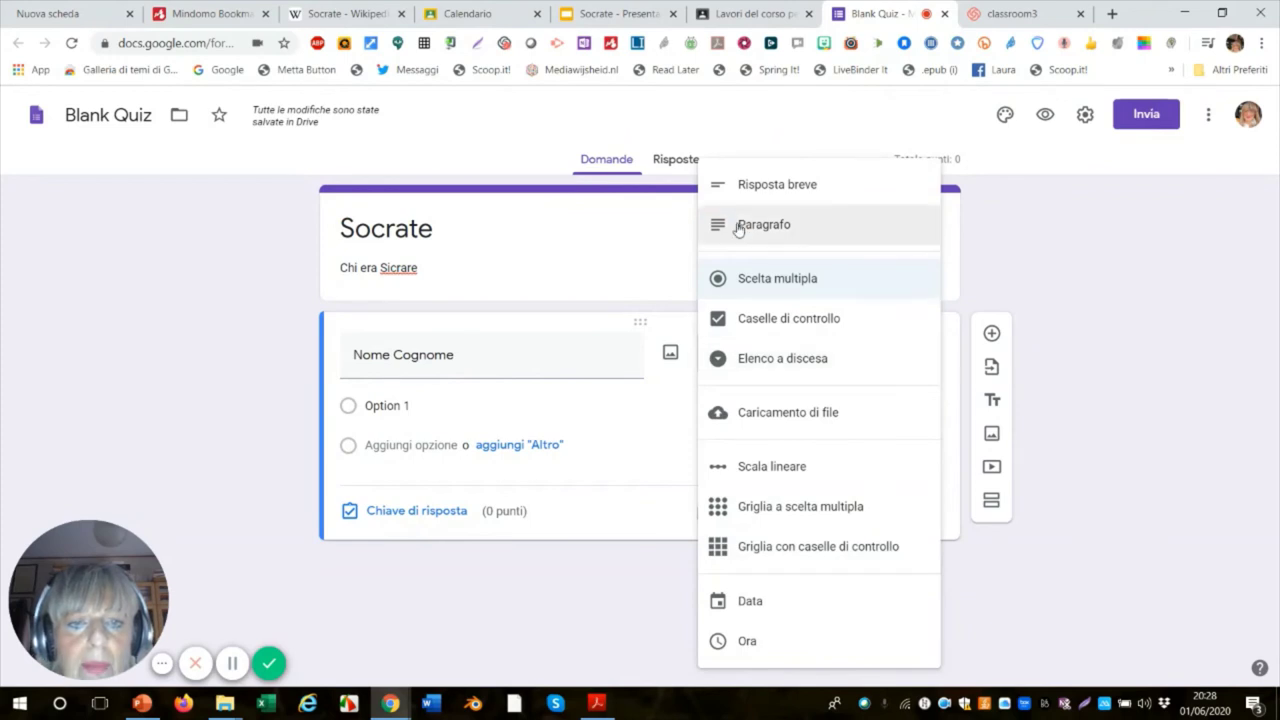
{"action": "left_click", "coordinate": [777, 198]}
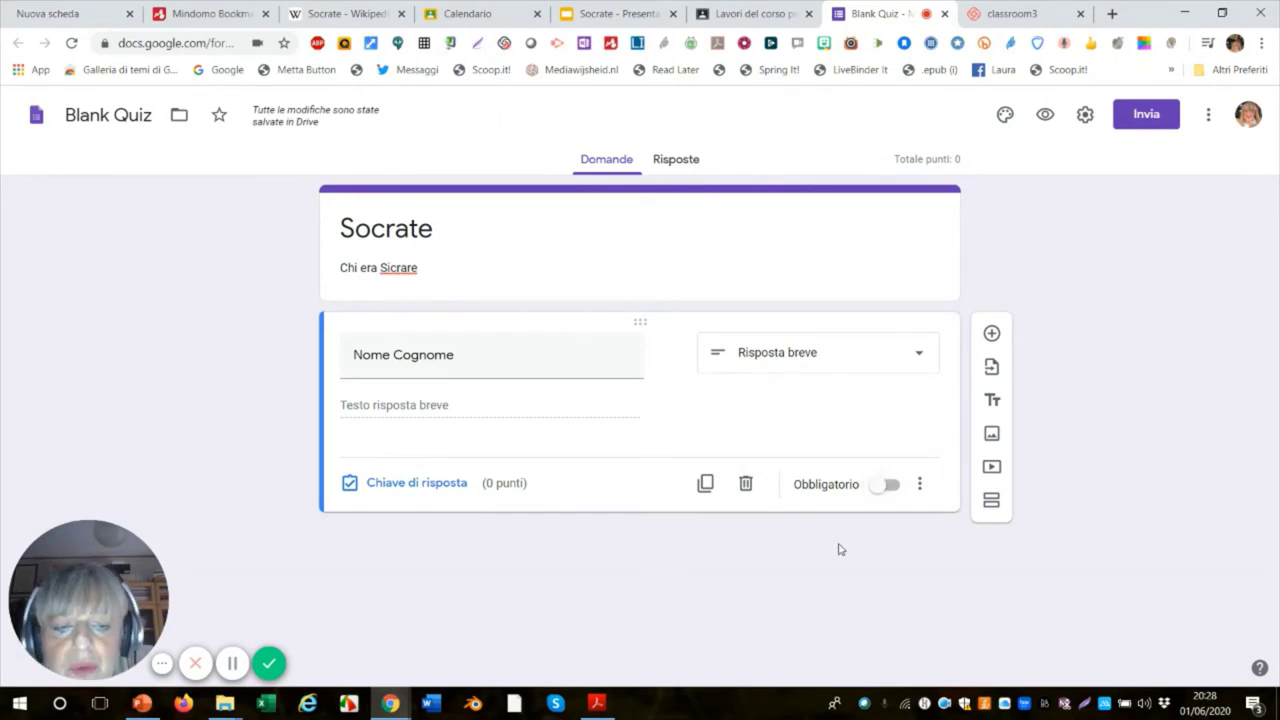
Make the "Nome Cognome" question mandatory and correct the form description to "Chi era Socrate"
{"action": "left_click", "coordinate": [873, 488]}
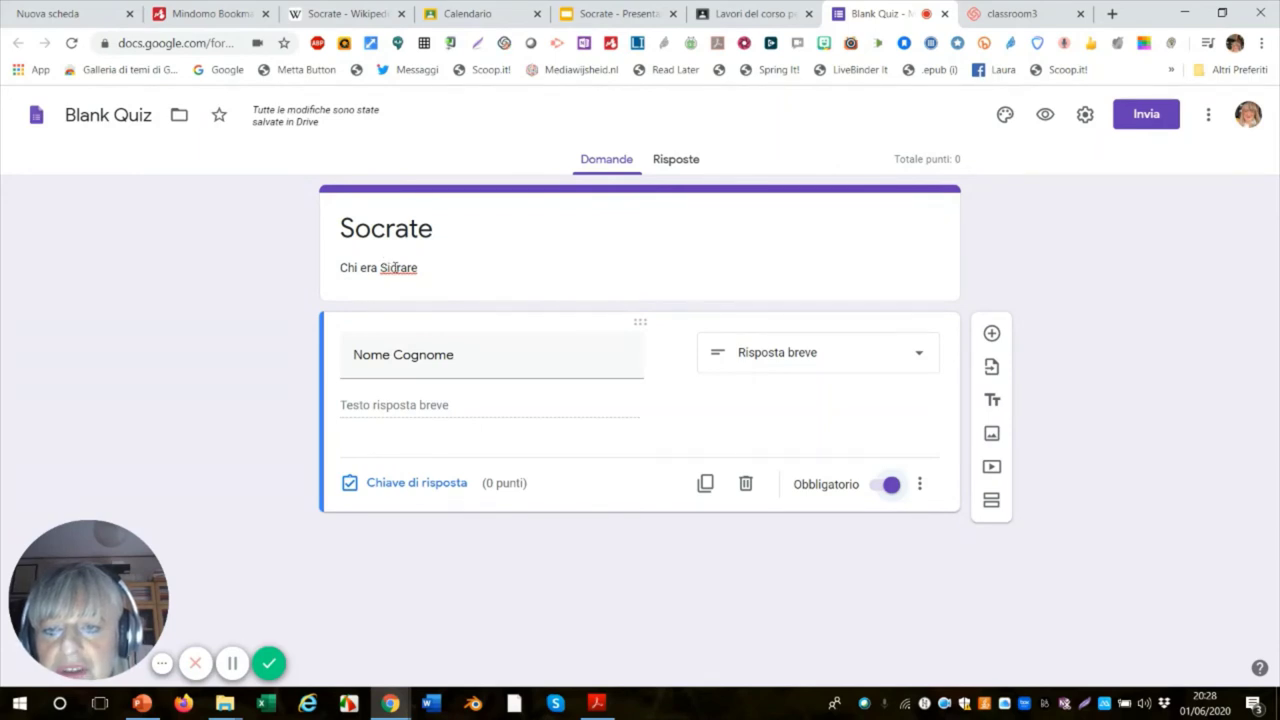
{"action": "triple_click", "coordinate": [395, 268]}
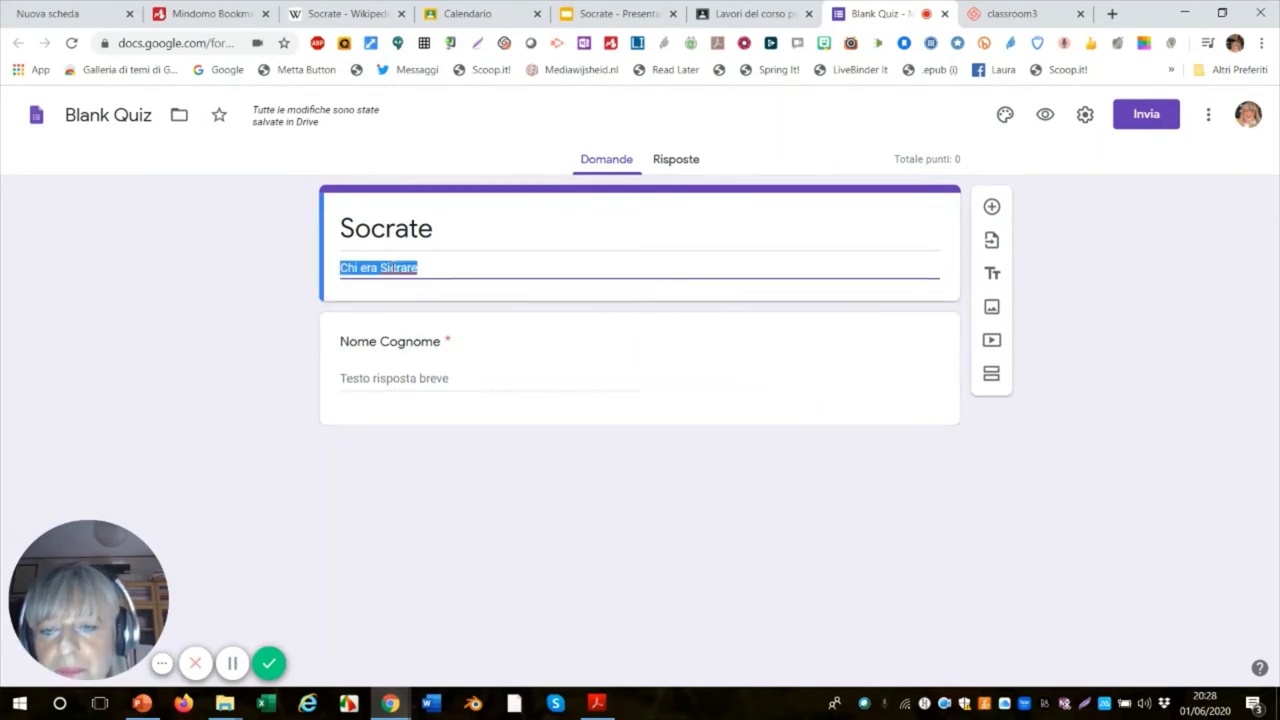
{"action": "left_click", "coordinate": [392, 268]}
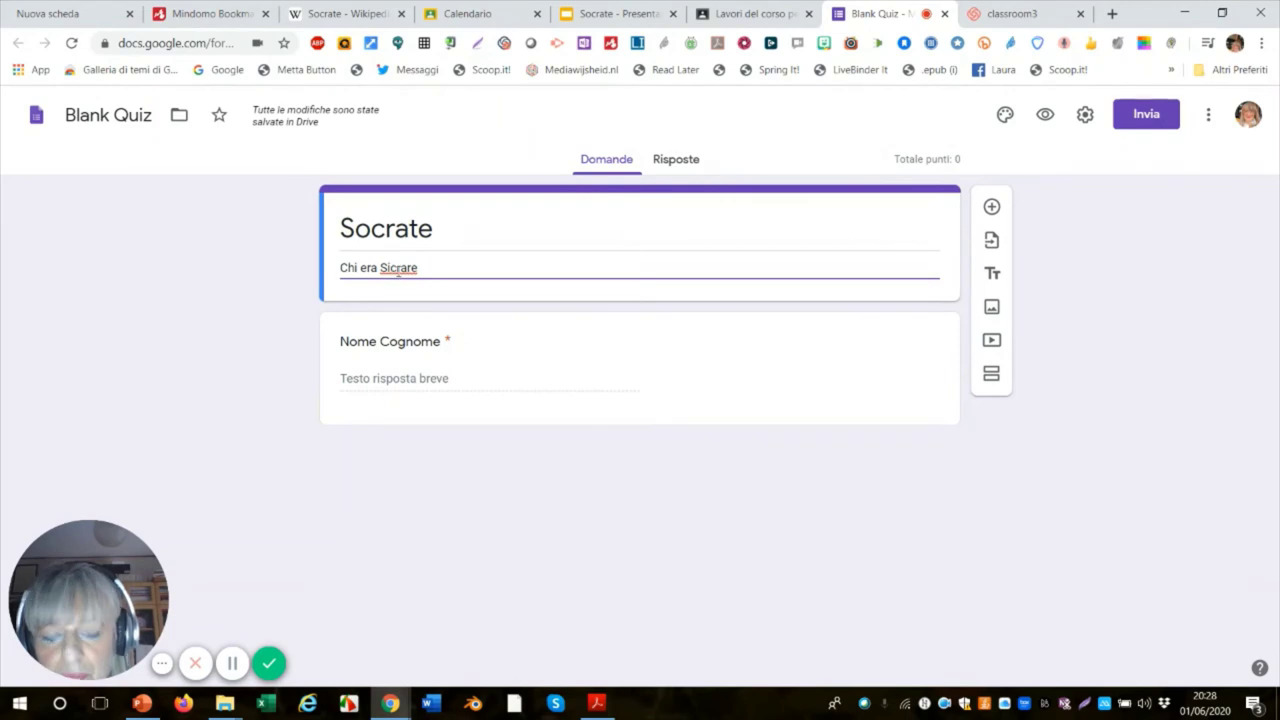
{"action": "key", "text": "BackSpace"}
{"action": "type", "text": "o"}
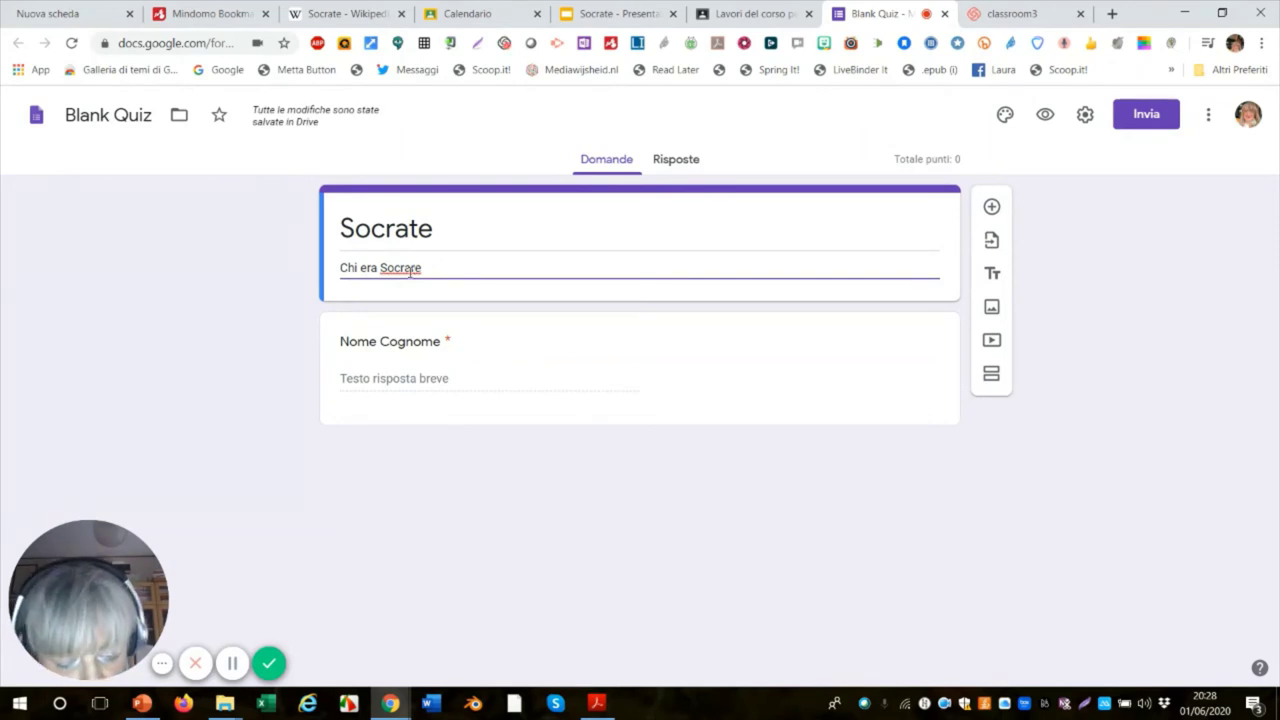
{"action": "left_click", "coordinate": [412, 268]}
{"action": "key", "text": "BackSpace"}
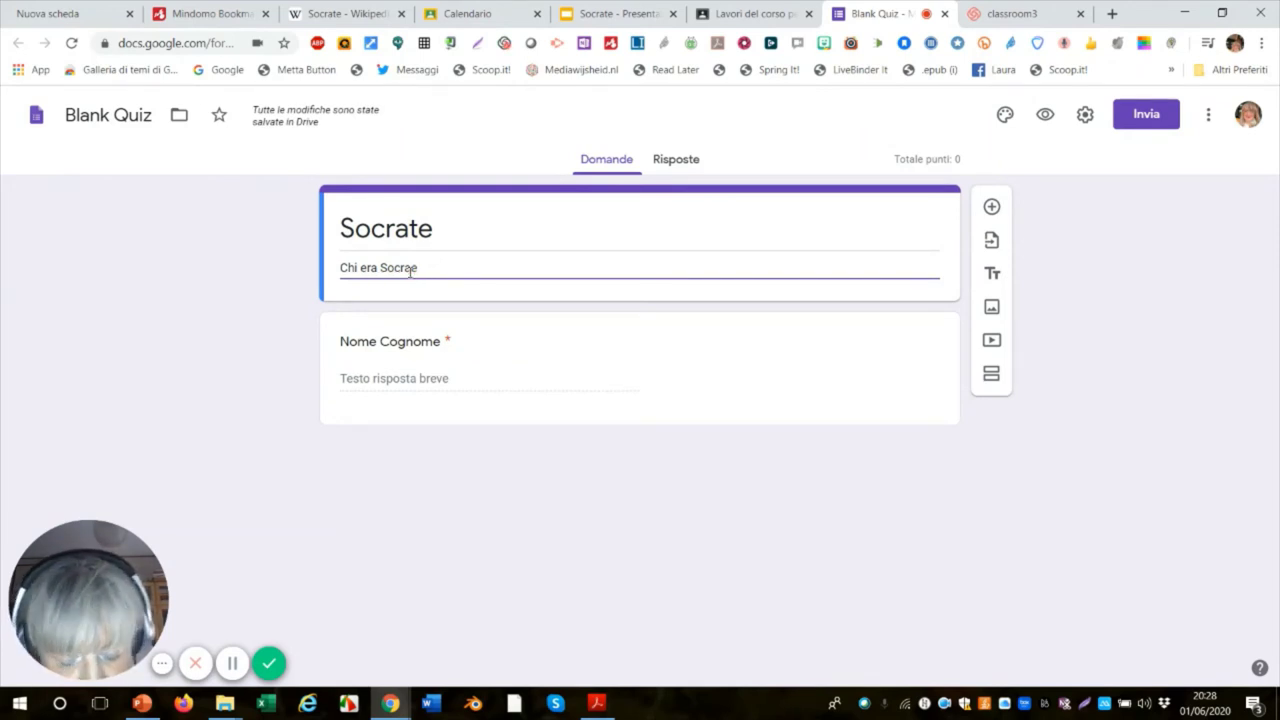
{"action": "type", "text": "t"}
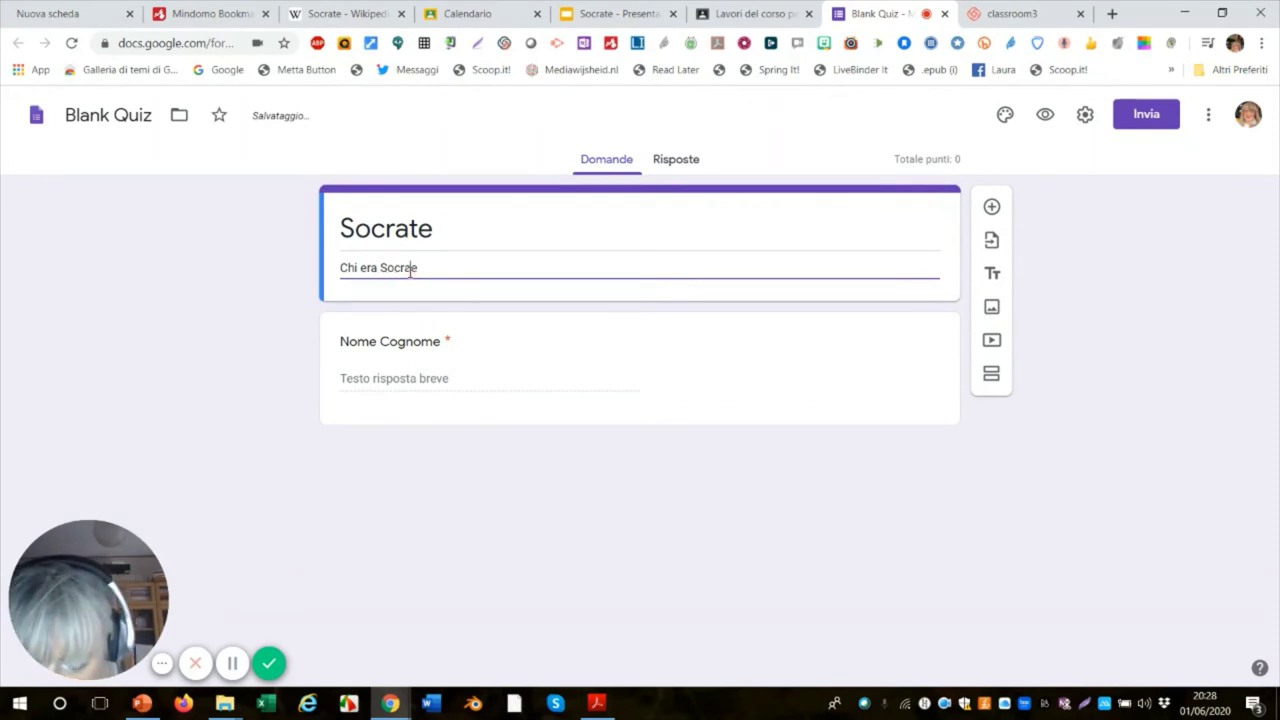
{"action": "type", "text": "t"}
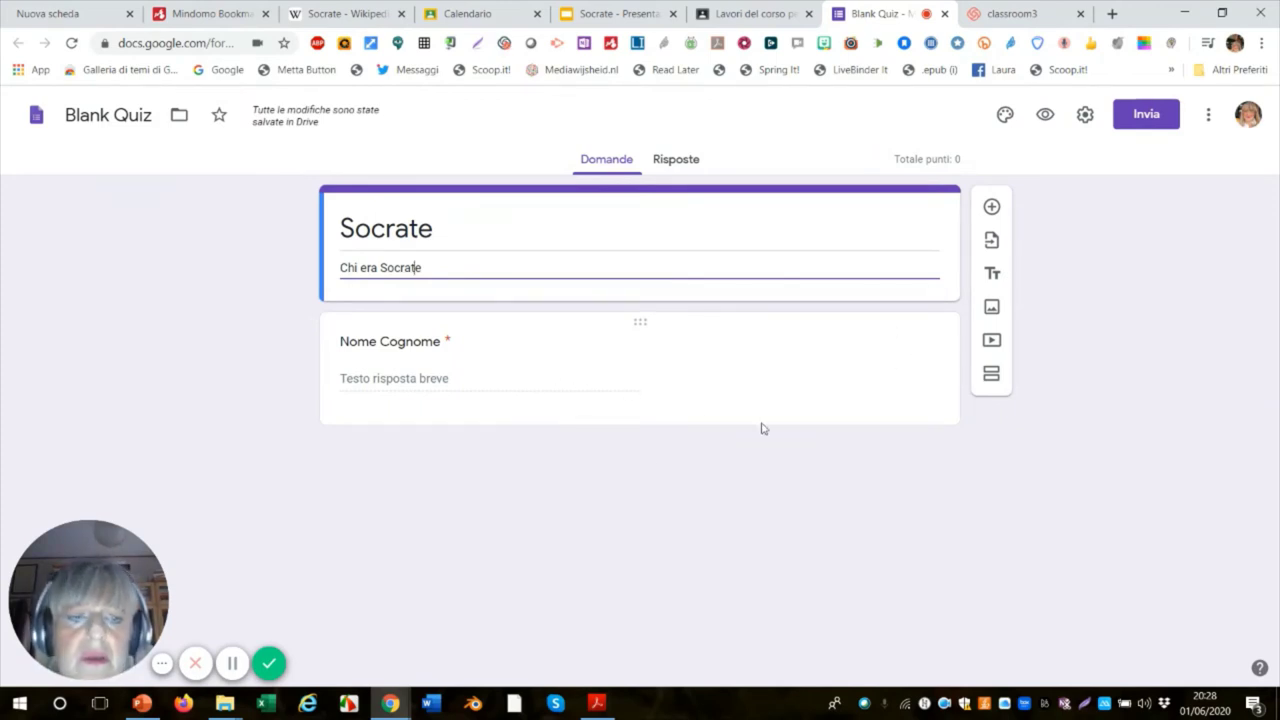
Add a new multiple-choice question with the text "Chi era Socrate?"
{"action": "left_click", "coordinate": [991, 208]}
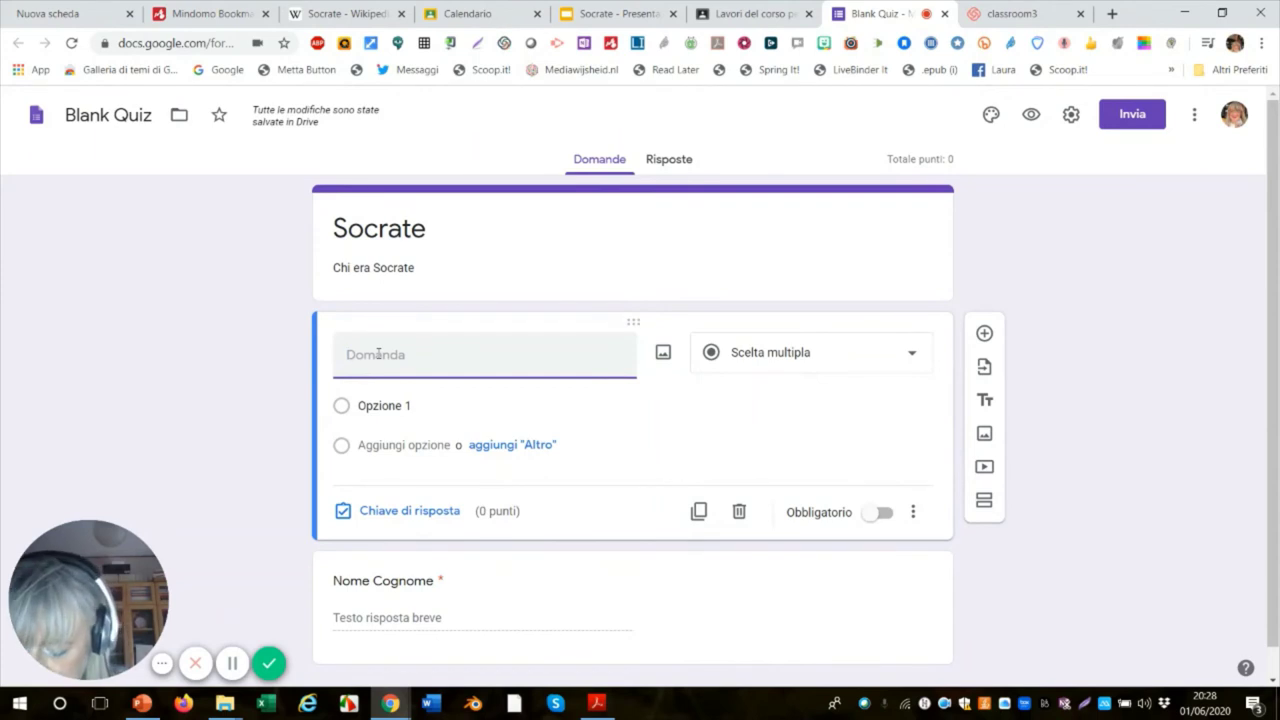
{"action": "type", "text": "Ch"}
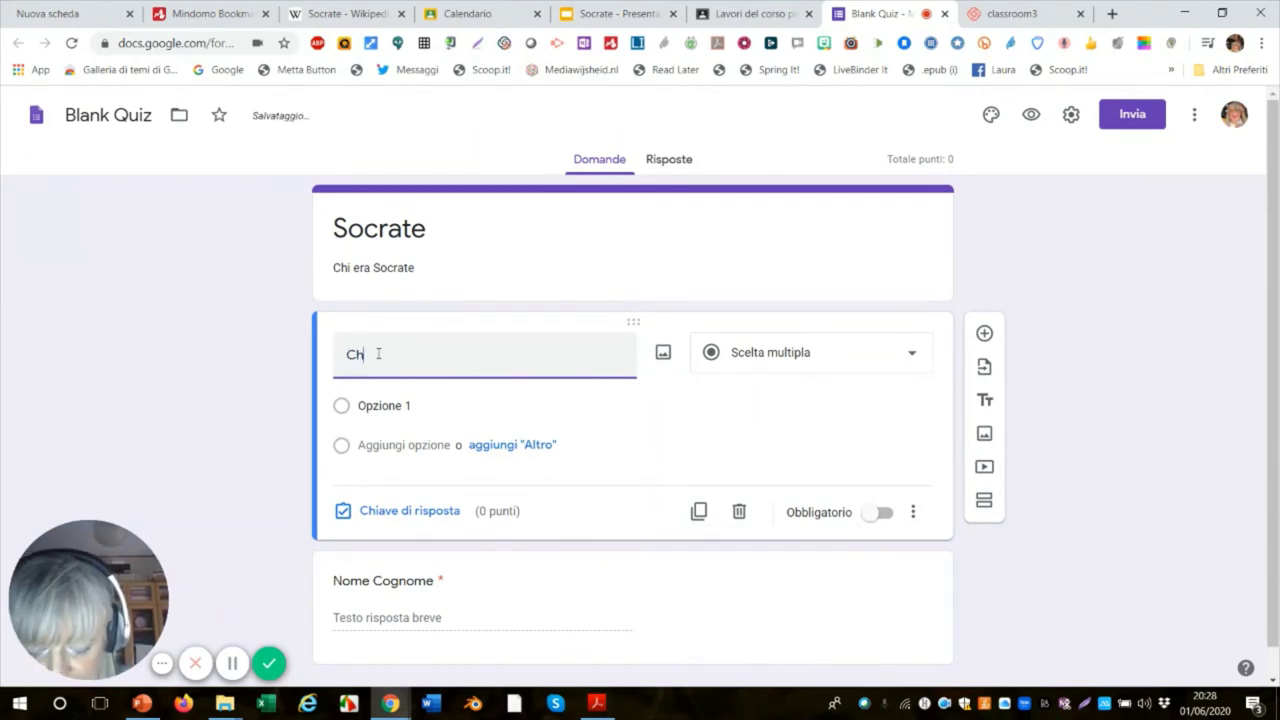
{"action": "type", "text": "i era So"}
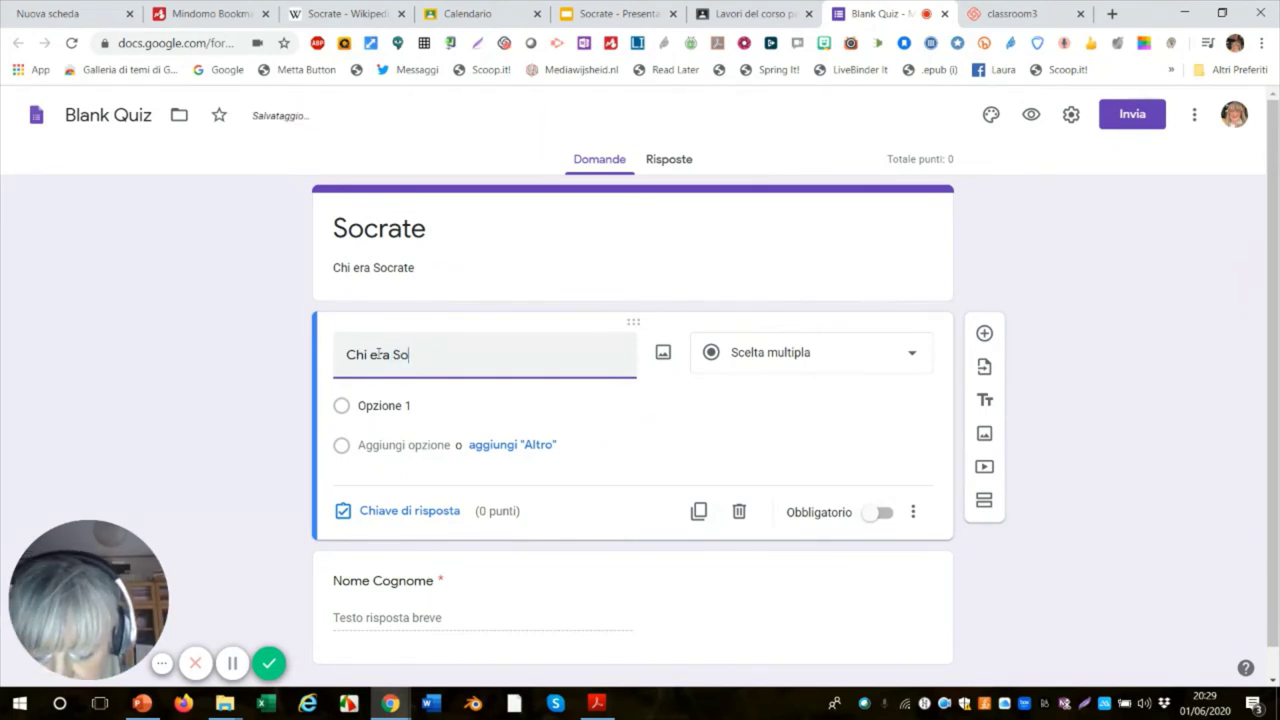
{"action": "type", "text": "crate?"}
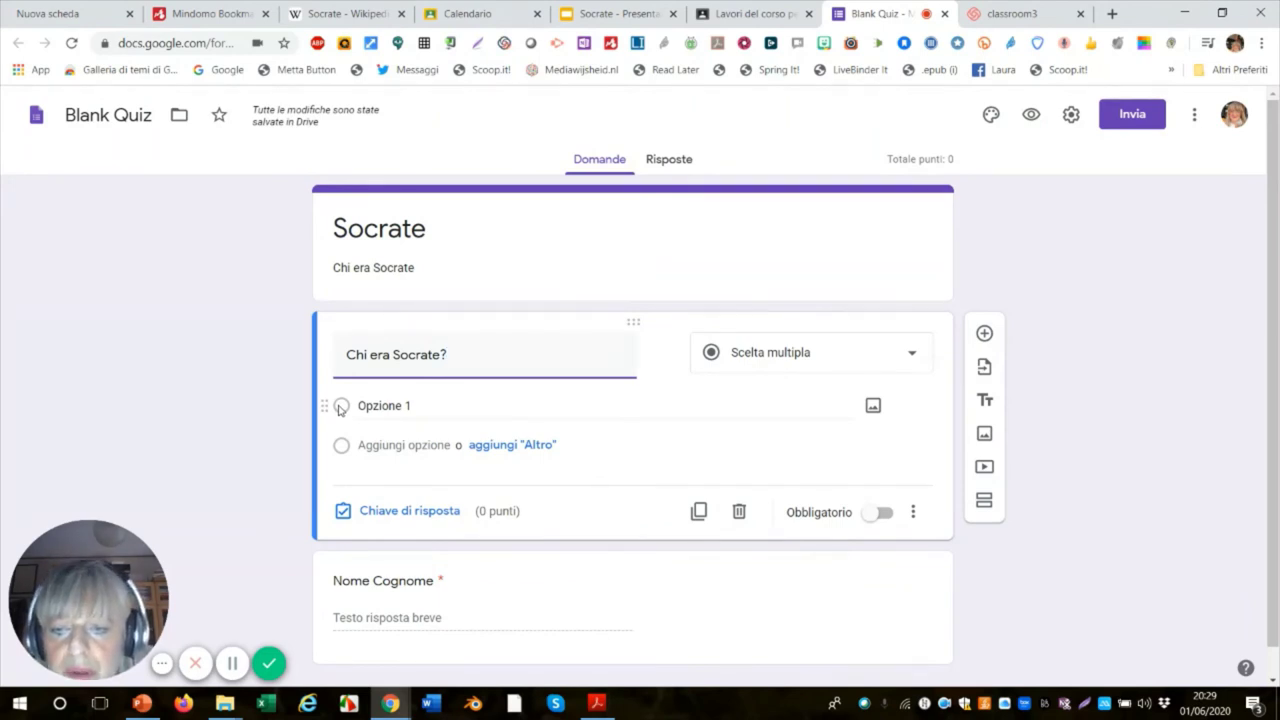
Set the first answer option of "Chi era Socrate?" to "Un filosofo"
{"action": "left_click", "coordinate": [340, 408]}
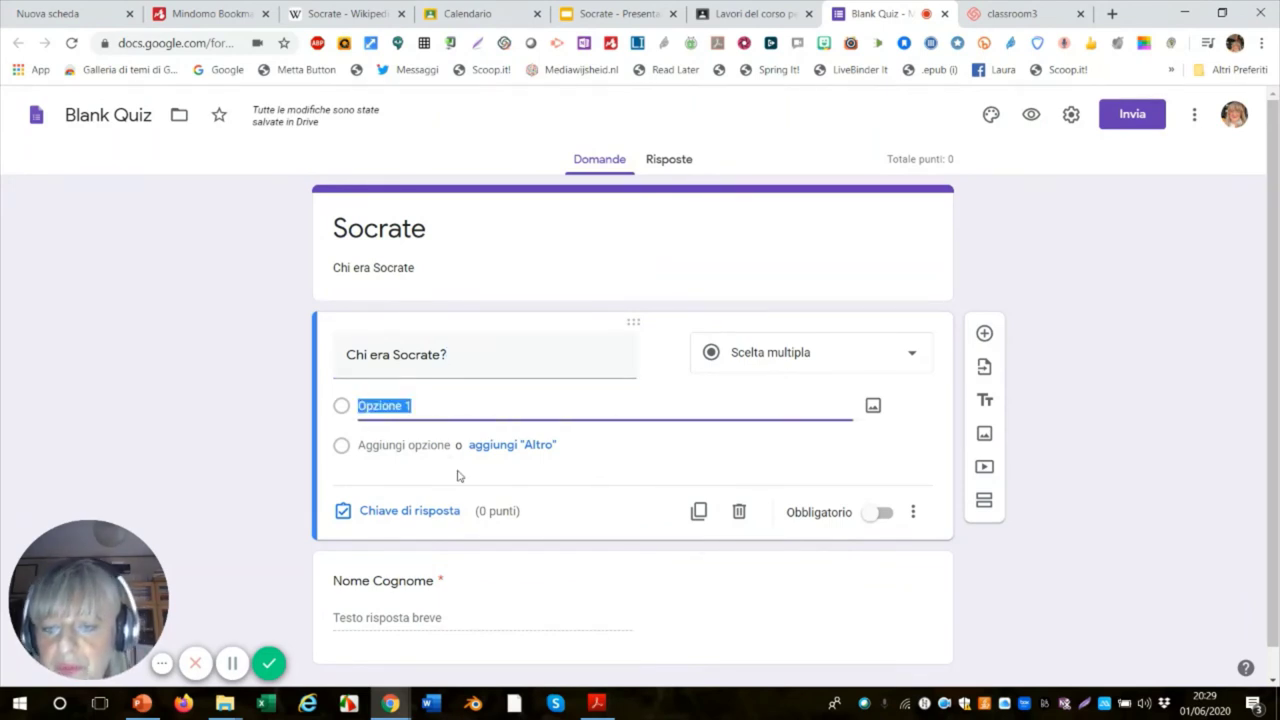
{"action": "type", "text": "Un fi"}
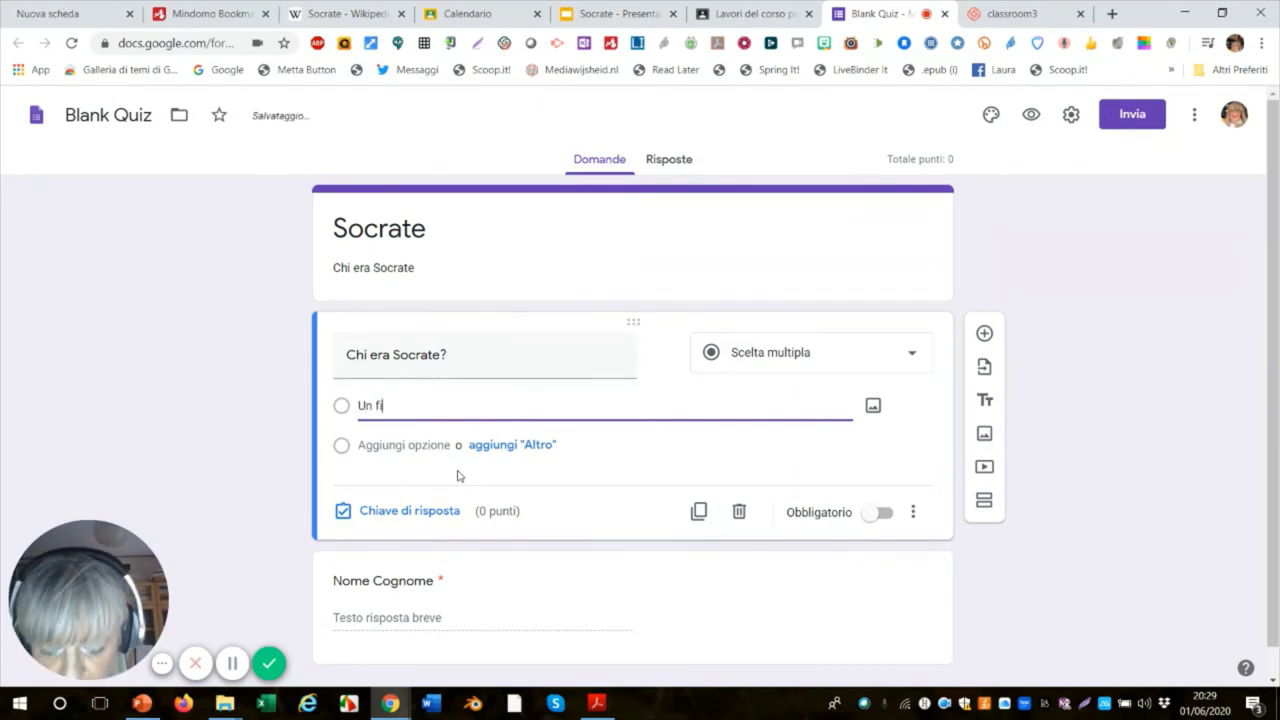
{"action": "type", "text": "lo"}
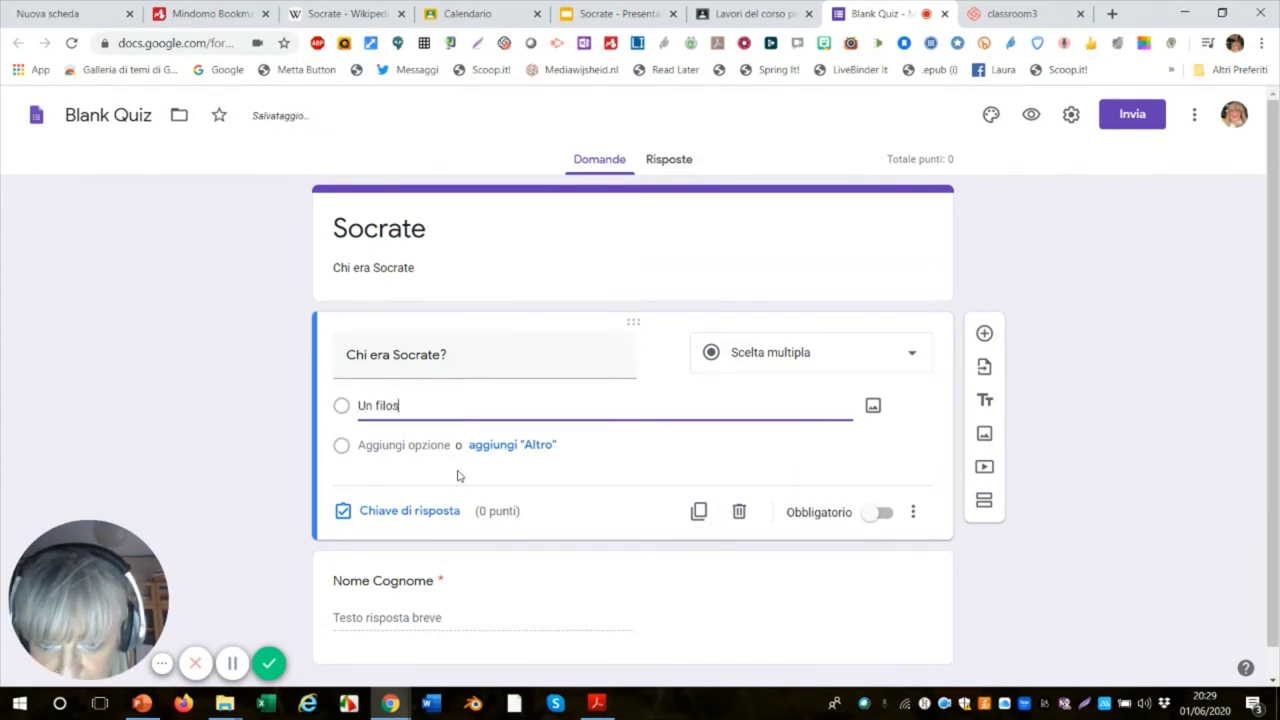
{"action": "type", "text": "sofo"}
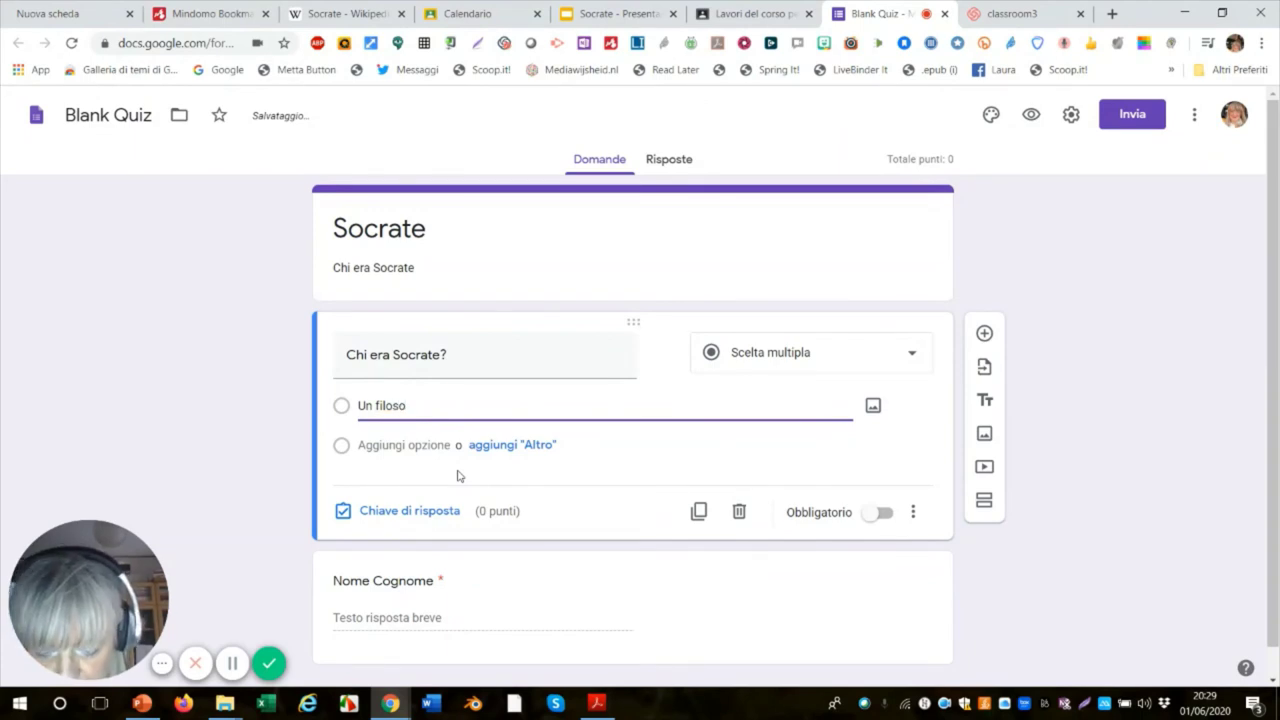
Add a second answer option reading "Un letterato" with a capital U to the "Chi era Socrate?" question
{"action": "left_click", "coordinate": [338, 455]}
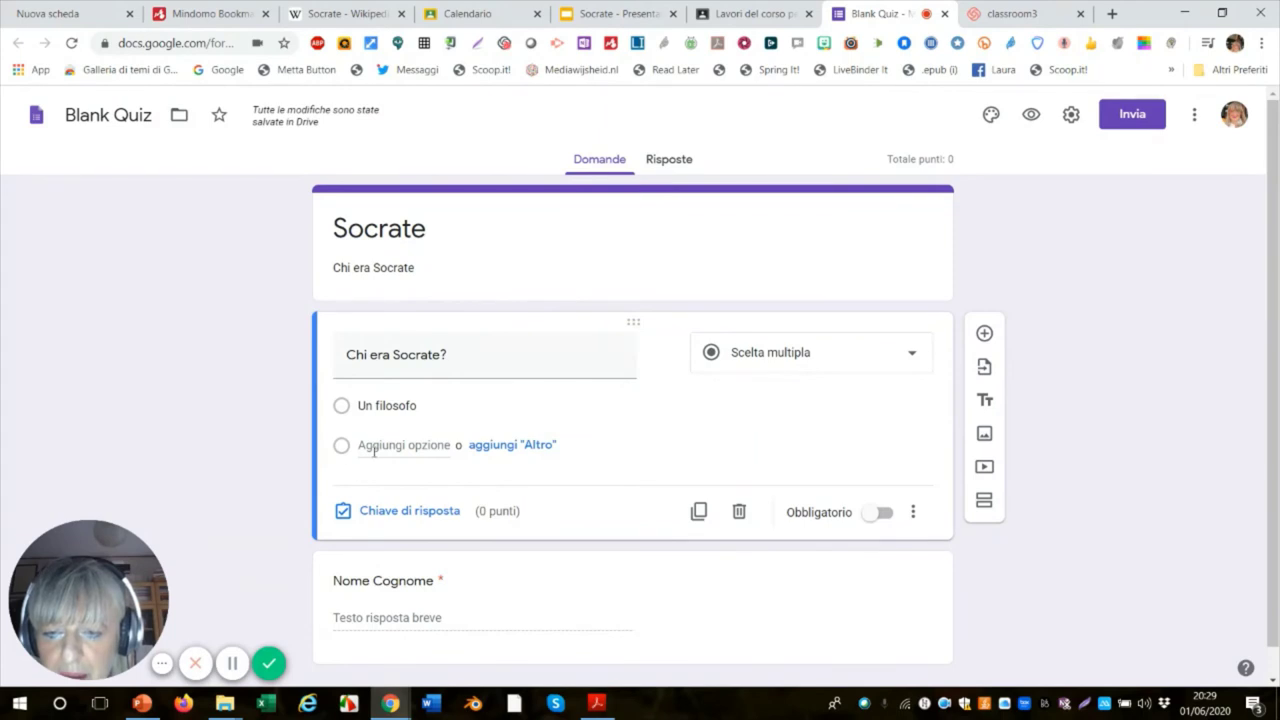
{"action": "left_click", "coordinate": [375, 447]}
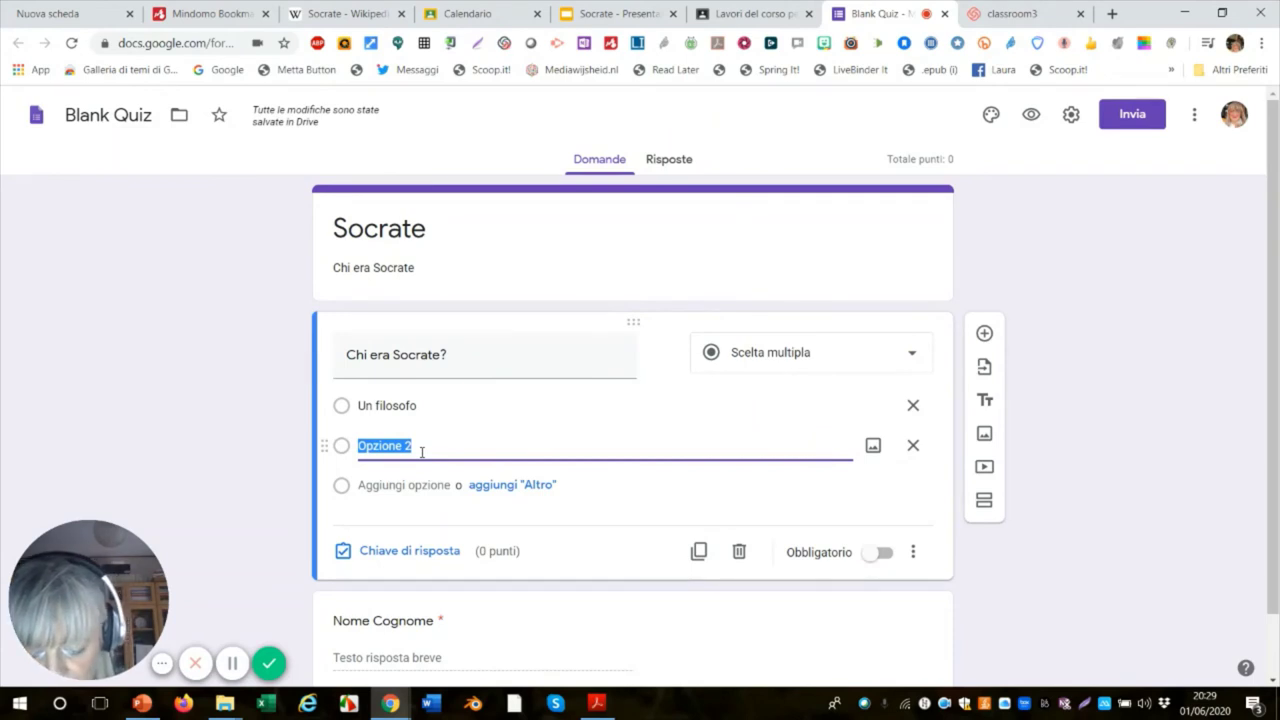
{"action": "type", "text": "un"}
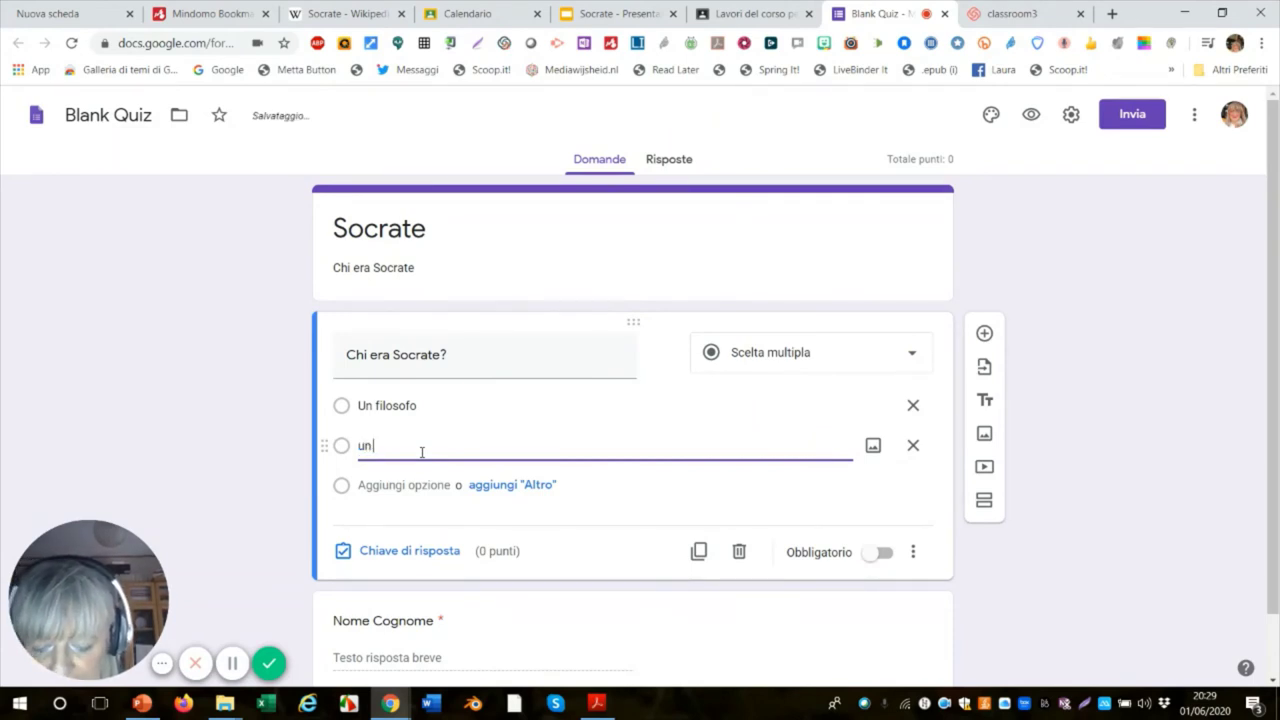
{"action": "type", "text": " letter"}
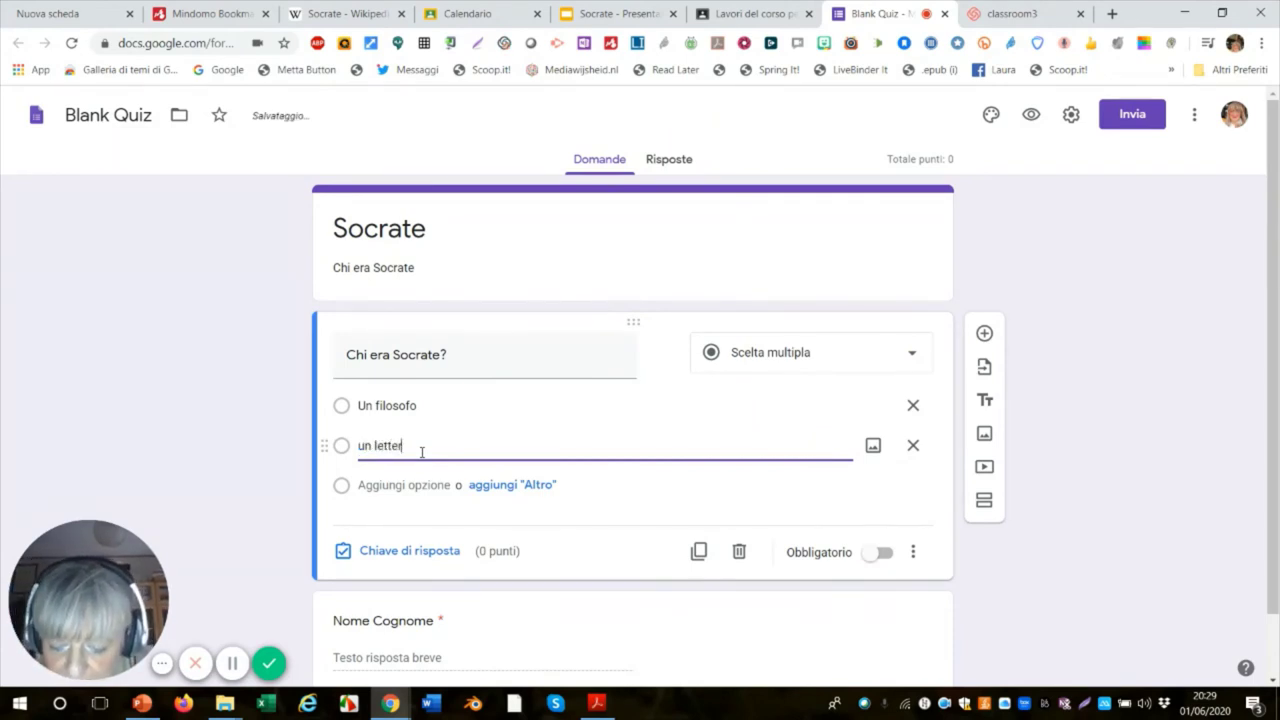
{"action": "type", "text": "ato"}
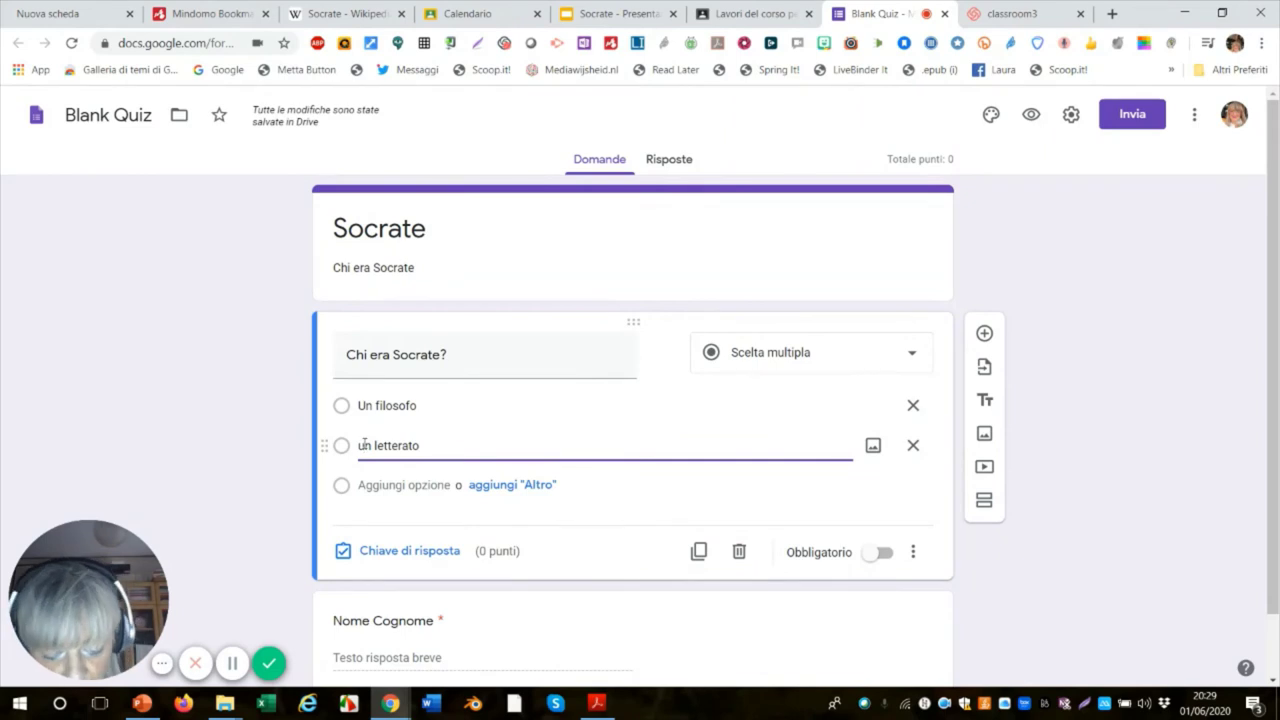
{"action": "left_click", "coordinate": [364, 445]}
{"action": "key", "text": "BackSpace"}
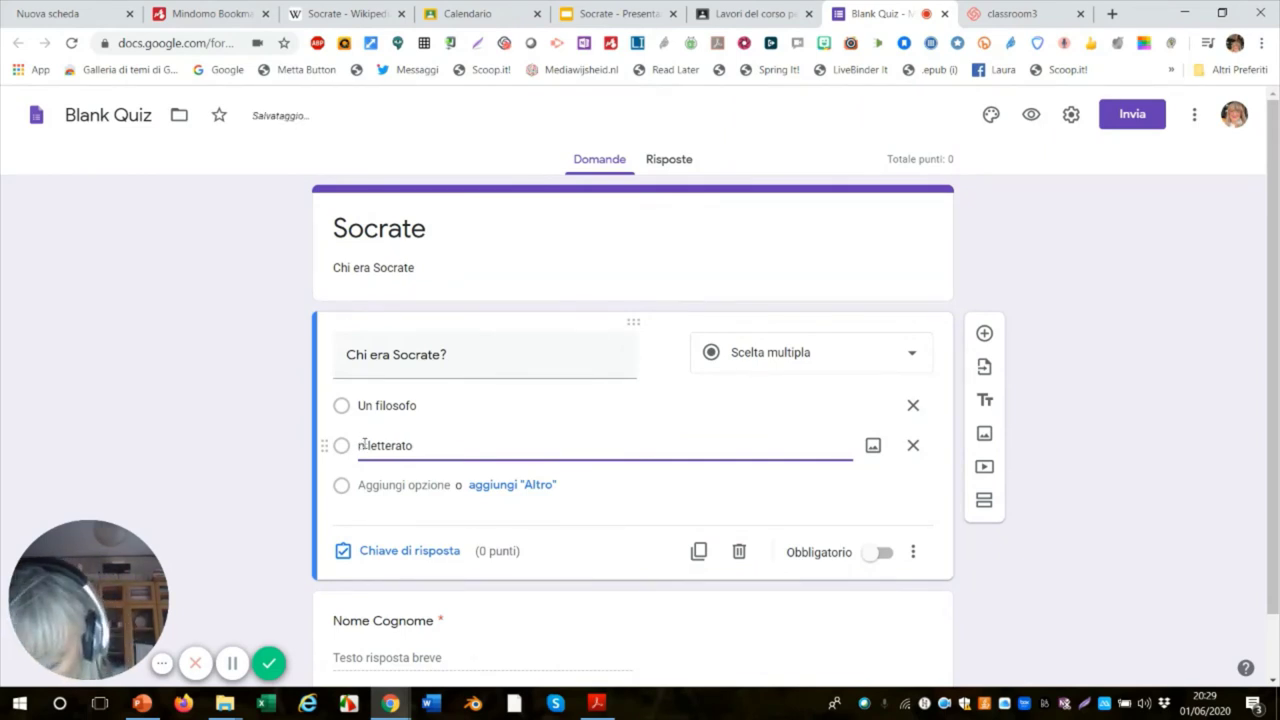
{"action": "type", "text": "U"}
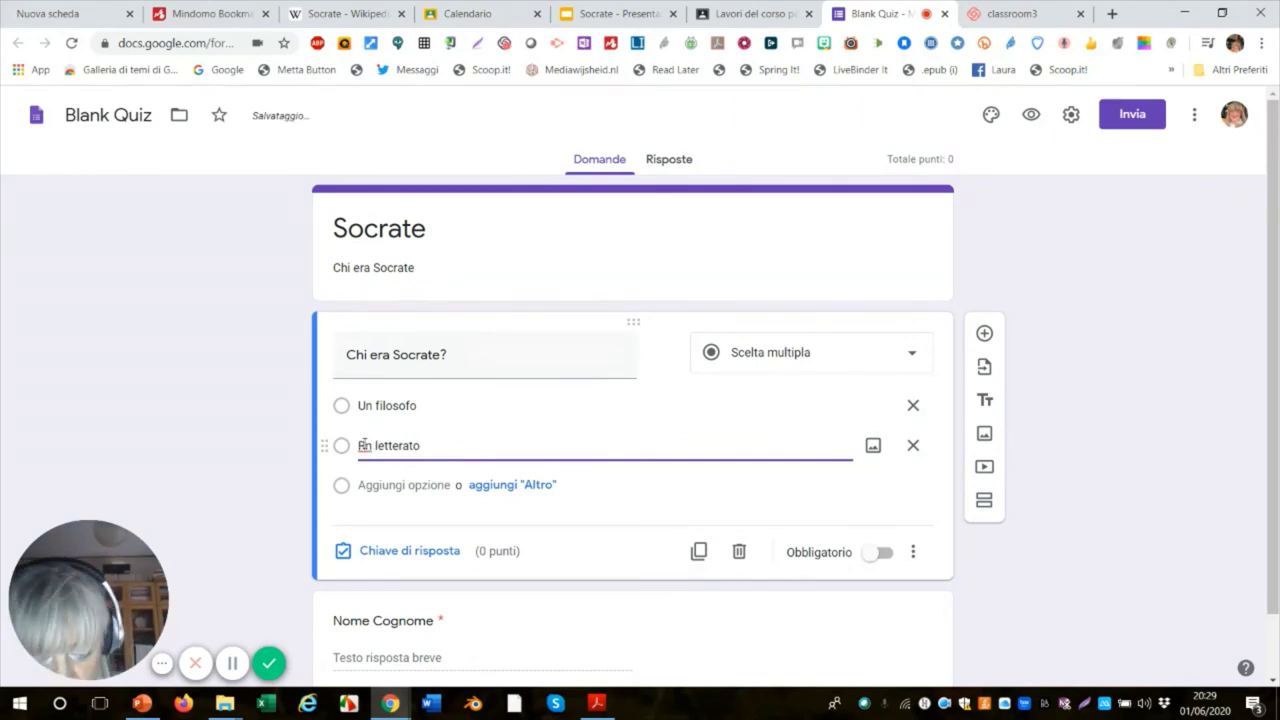
{"action": "double_click", "coordinate": [364, 445]}
{"action": "key", "text": "BackSpace"}
{"action": "type", "text": "U"}
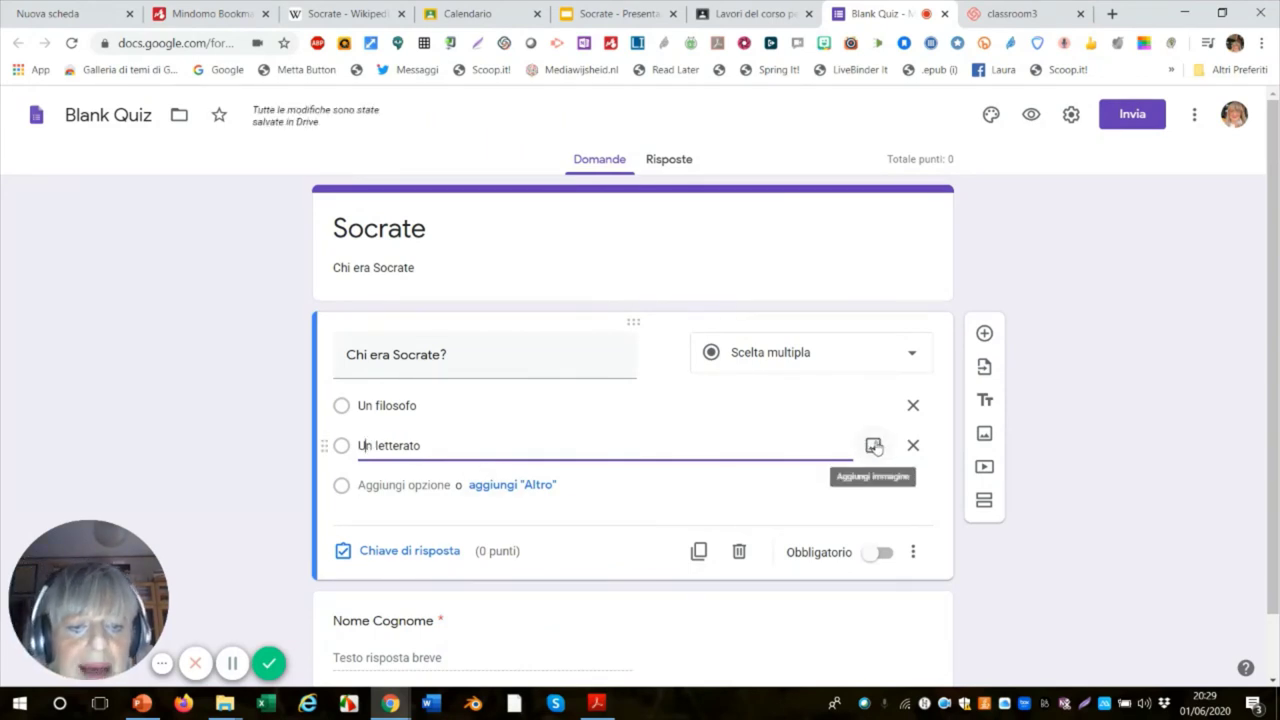
Start adding an image to the "Un letterato" option and search Google images for "socrate"
{"action": "left_click", "coordinate": [873, 445]}
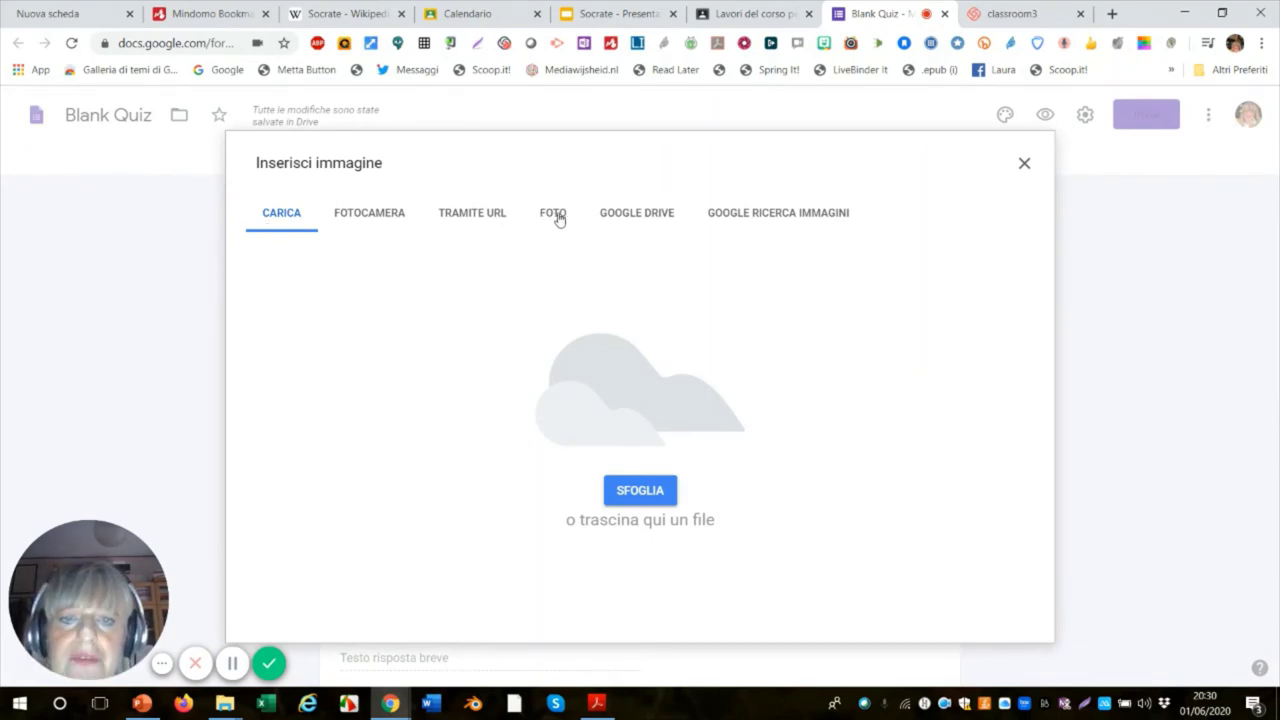
{"action": "left_click", "coordinate": [753, 219]}
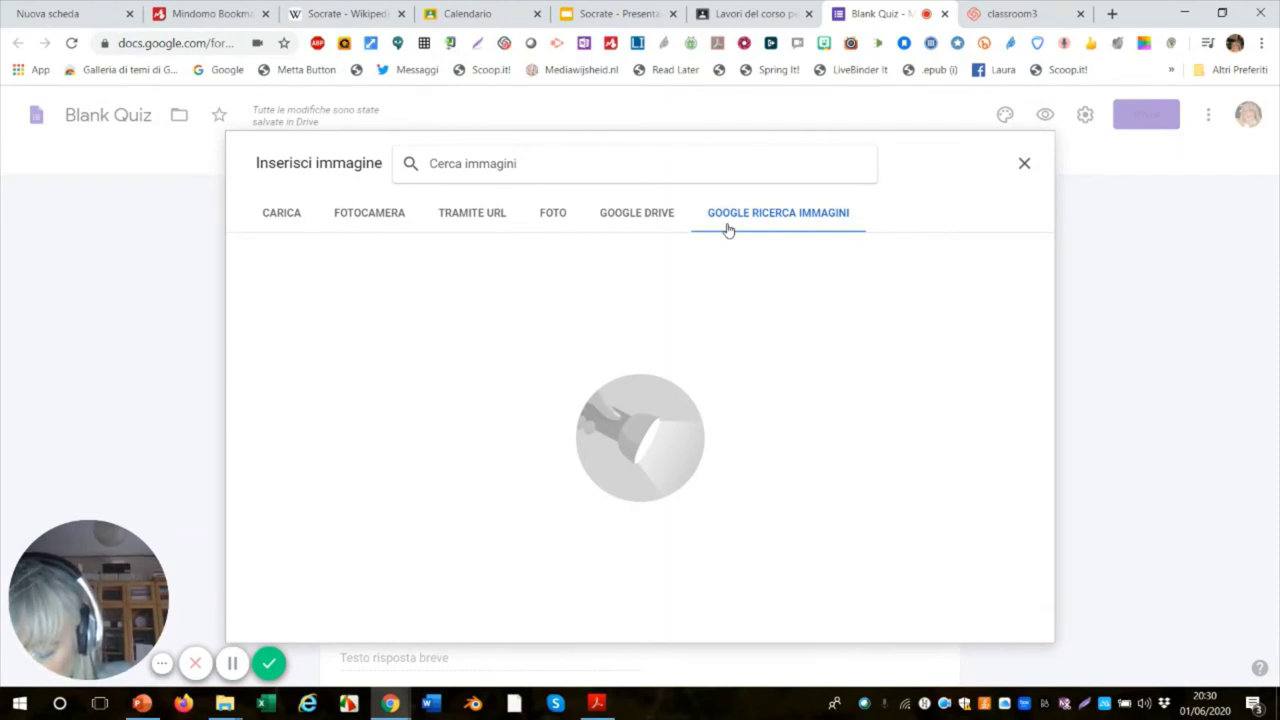
{"action": "type", "text": "socrate"}
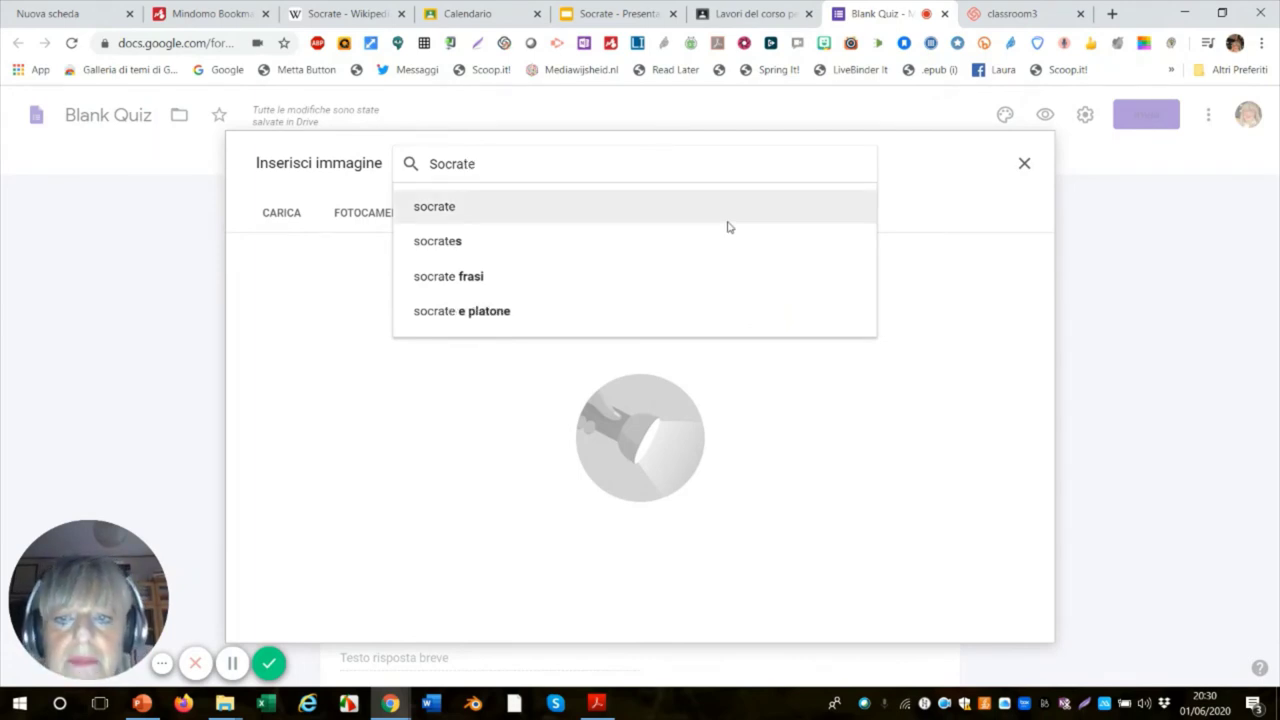
{"action": "key", "text": "Return"}
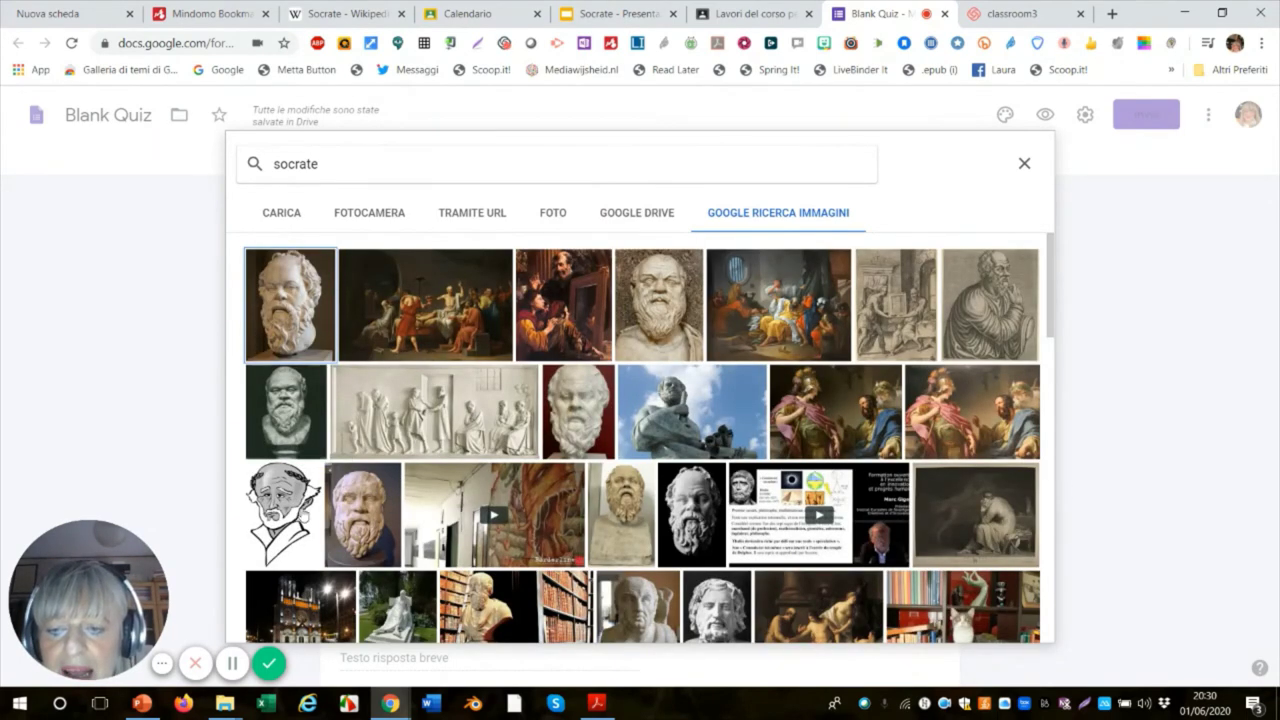
Insert the photo of the Socrates bust next to the line-drawn portrait into the "Un letterato" option
{"action": "left_click", "coordinate": [288, 507]}
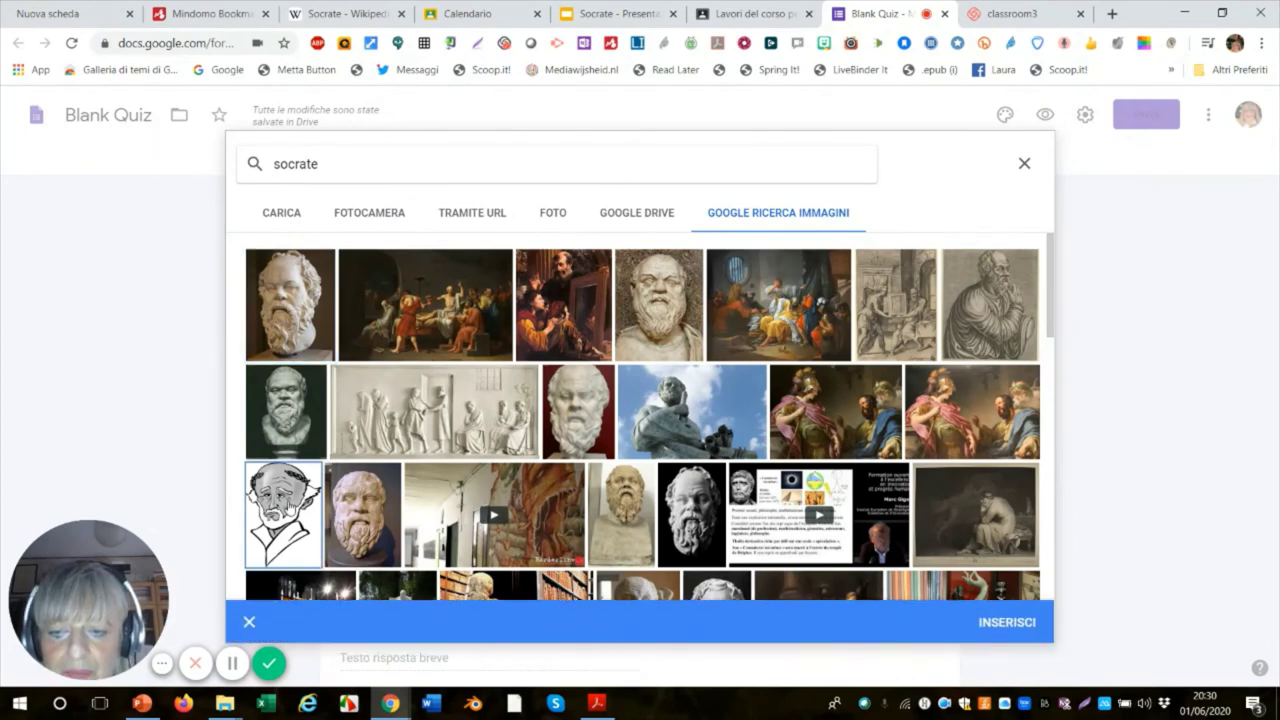
{"action": "left_click", "coordinate": [372, 519]}
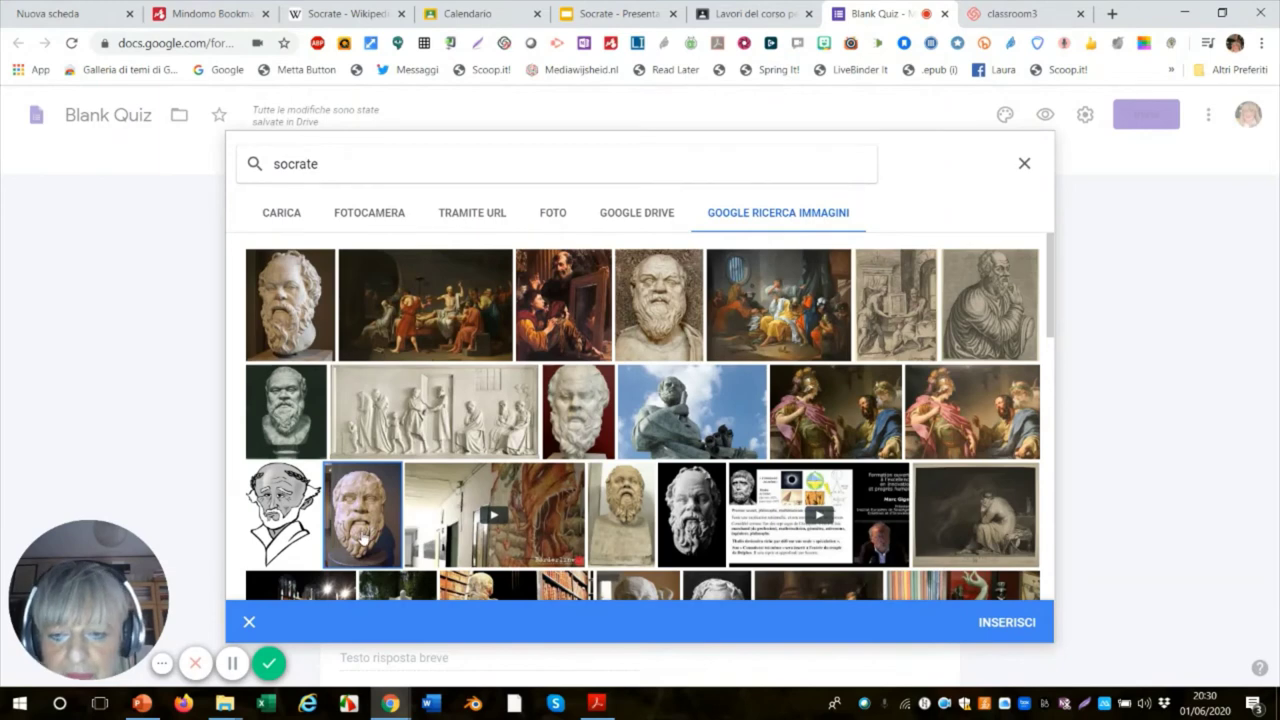
{"action": "left_click", "coordinate": [363, 538]}
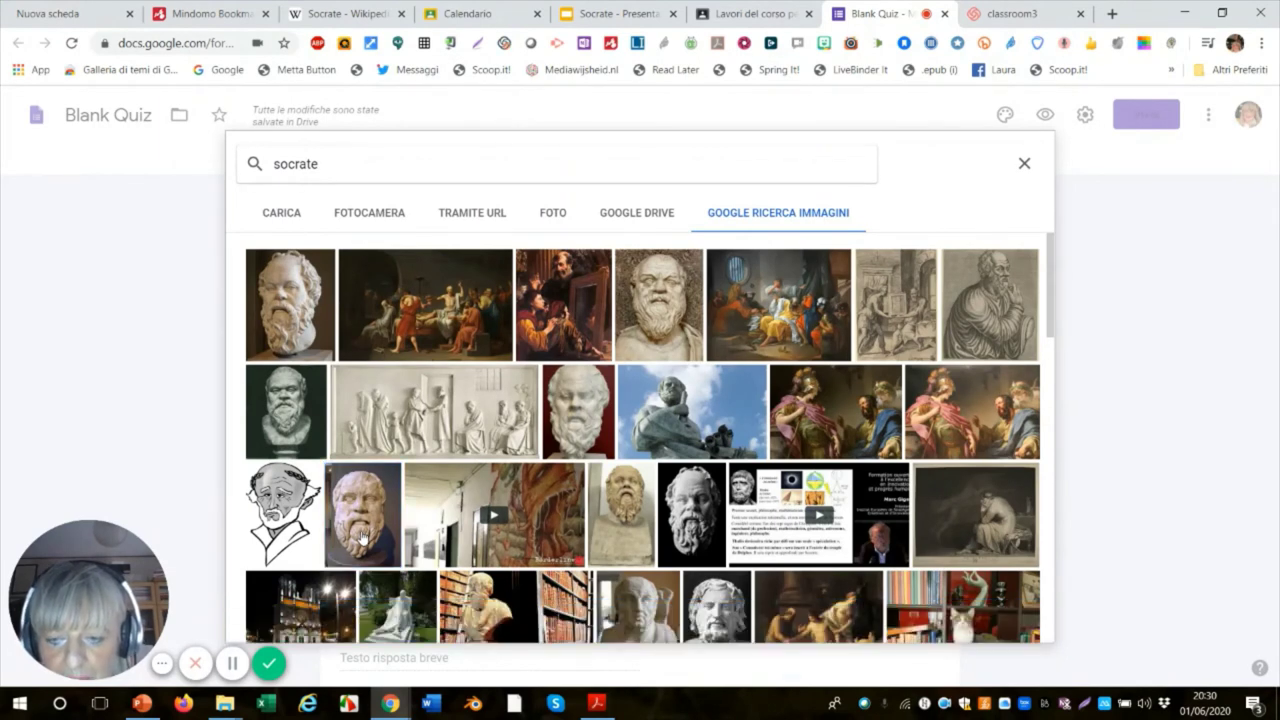
{"action": "scroll", "coordinate": [796, 370], "scroll_direction": "down", "scroll_amount": 4}
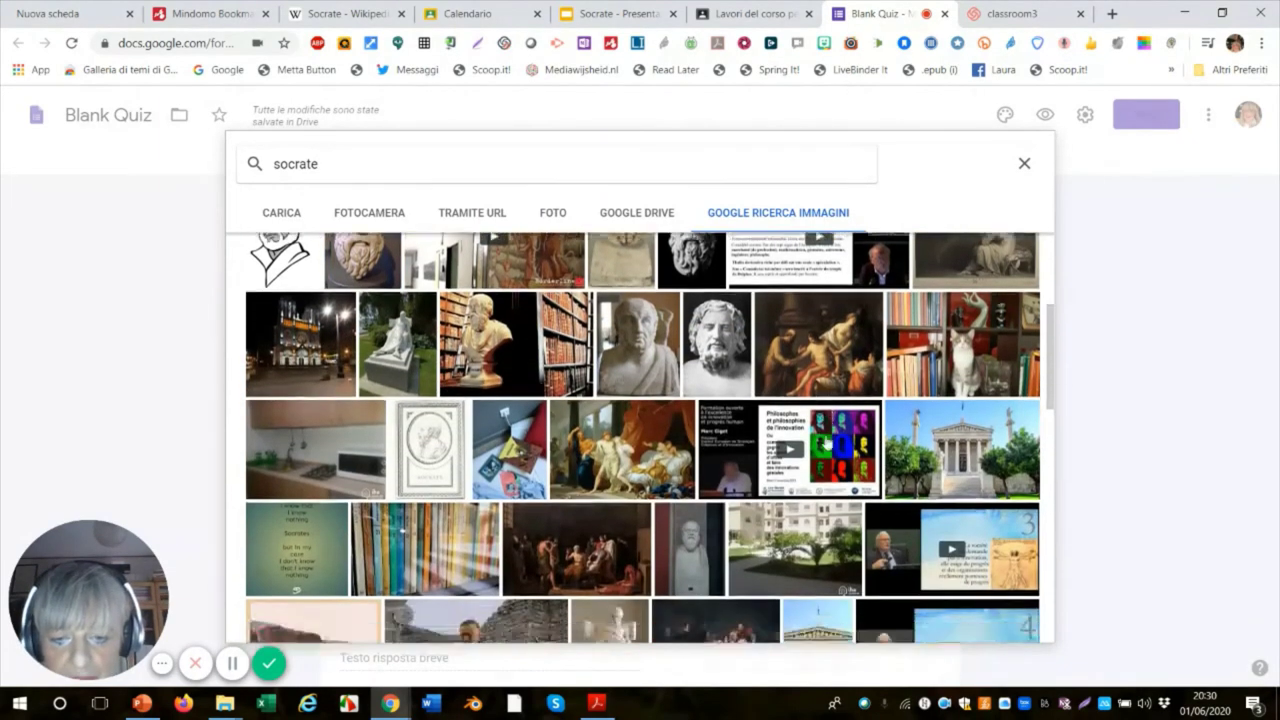
{"action": "scroll", "coordinate": [827, 444], "scroll_direction": "down", "scroll_amount": 1}
{"action": "scroll", "coordinate": [907, 449], "scroll_direction": "up", "scroll_amount": 2}
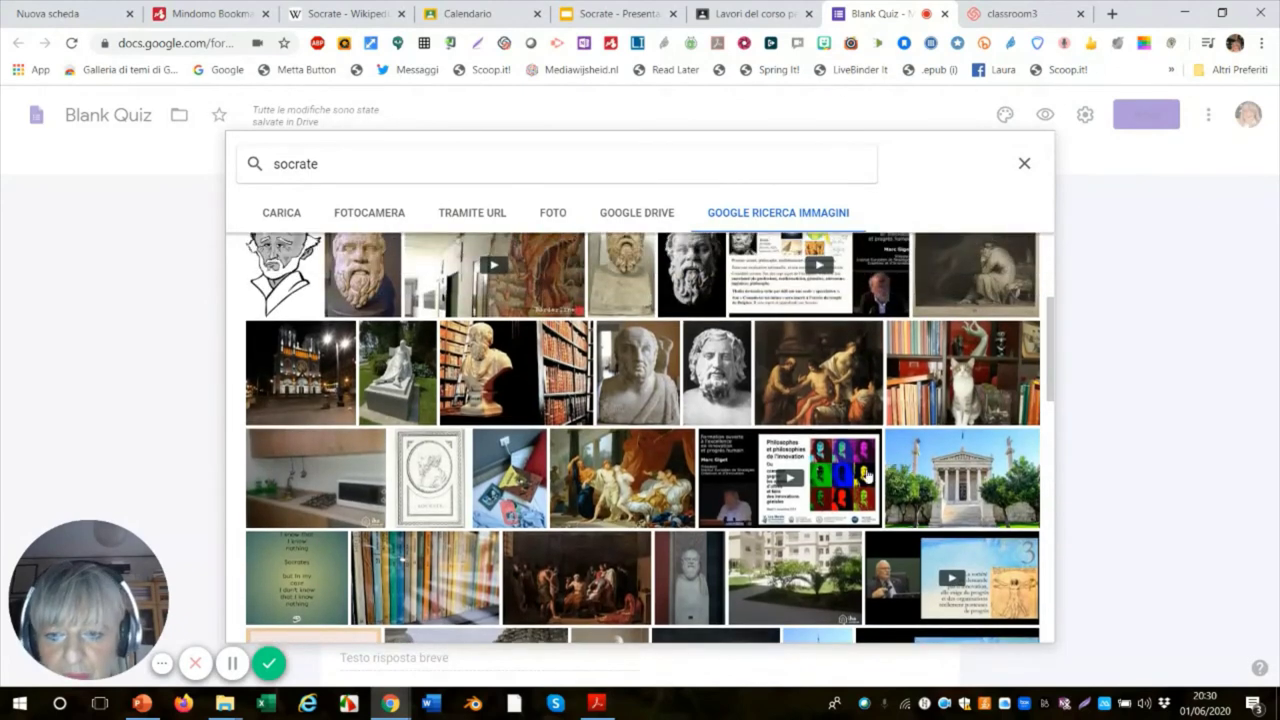
{"action": "scroll", "coordinate": [868, 472], "scroll_direction": "up", "scroll_amount": 1}
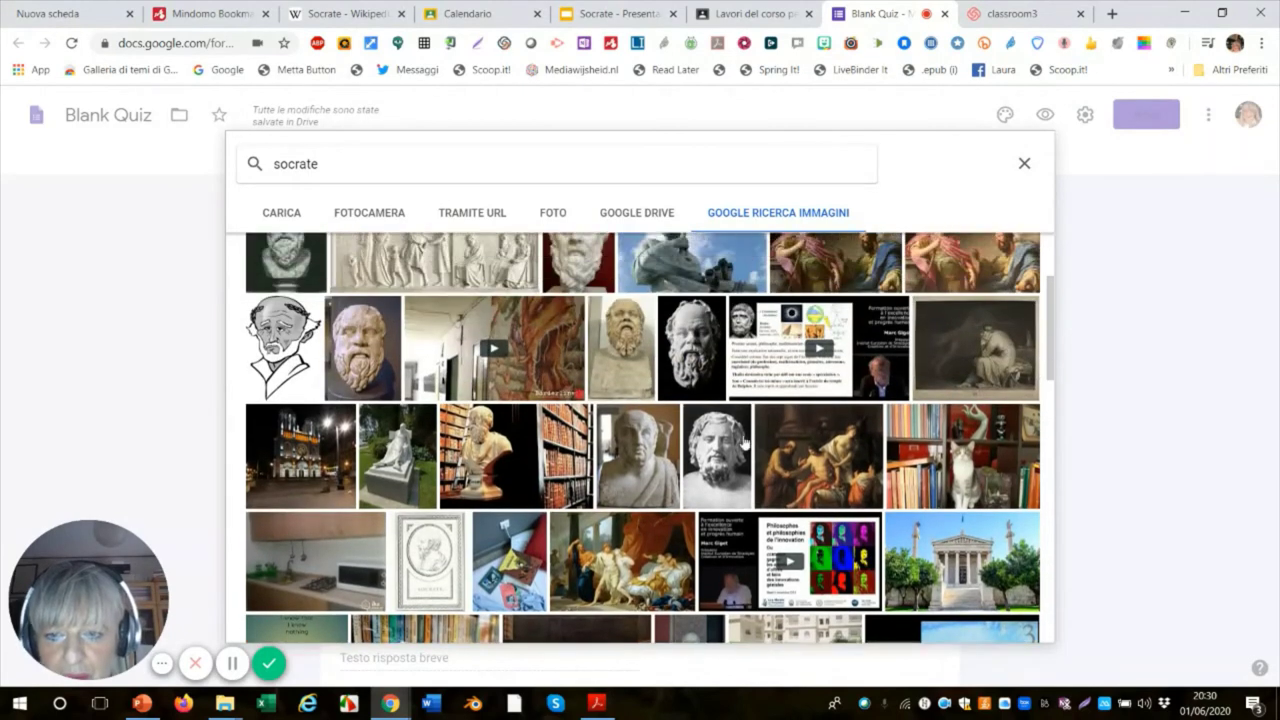
{"action": "double_click", "coordinate": [383, 342]}
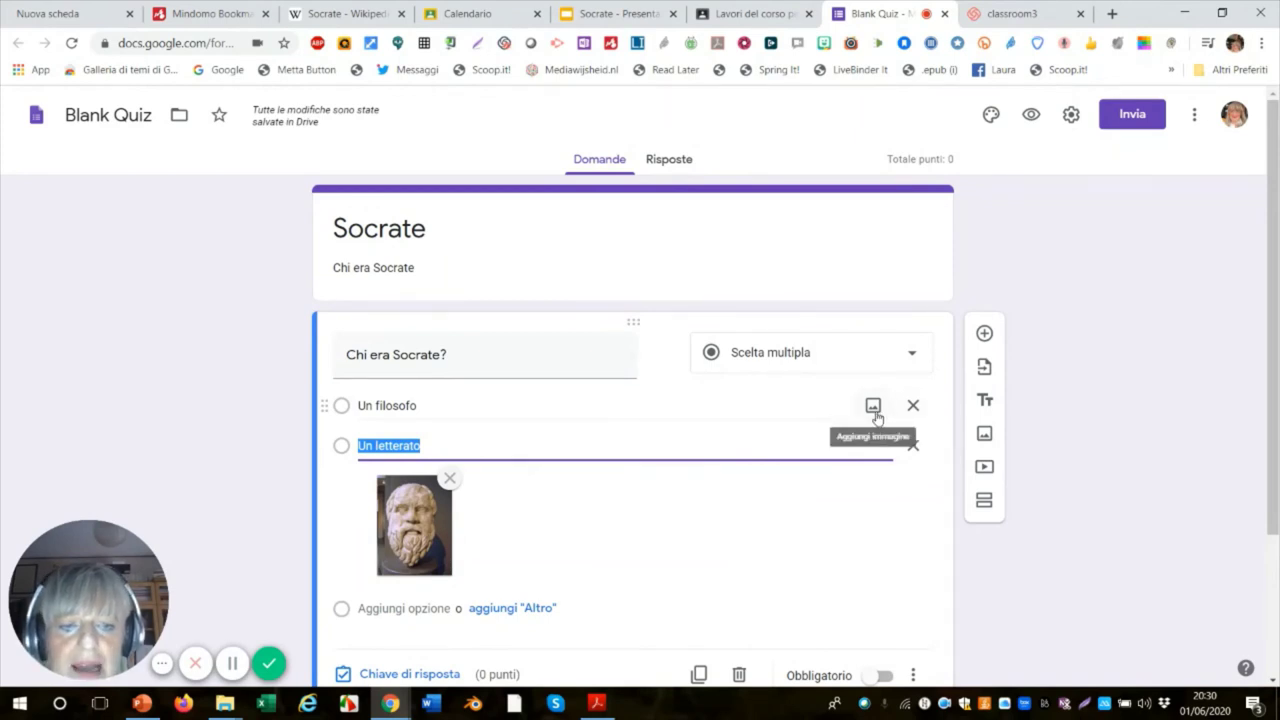
Search Google images for "socrate" and insert the photo of the Socrates bust on a stone pedestal into the "Un filosofo" option
{"action": "left_click", "coordinate": [874, 408]}
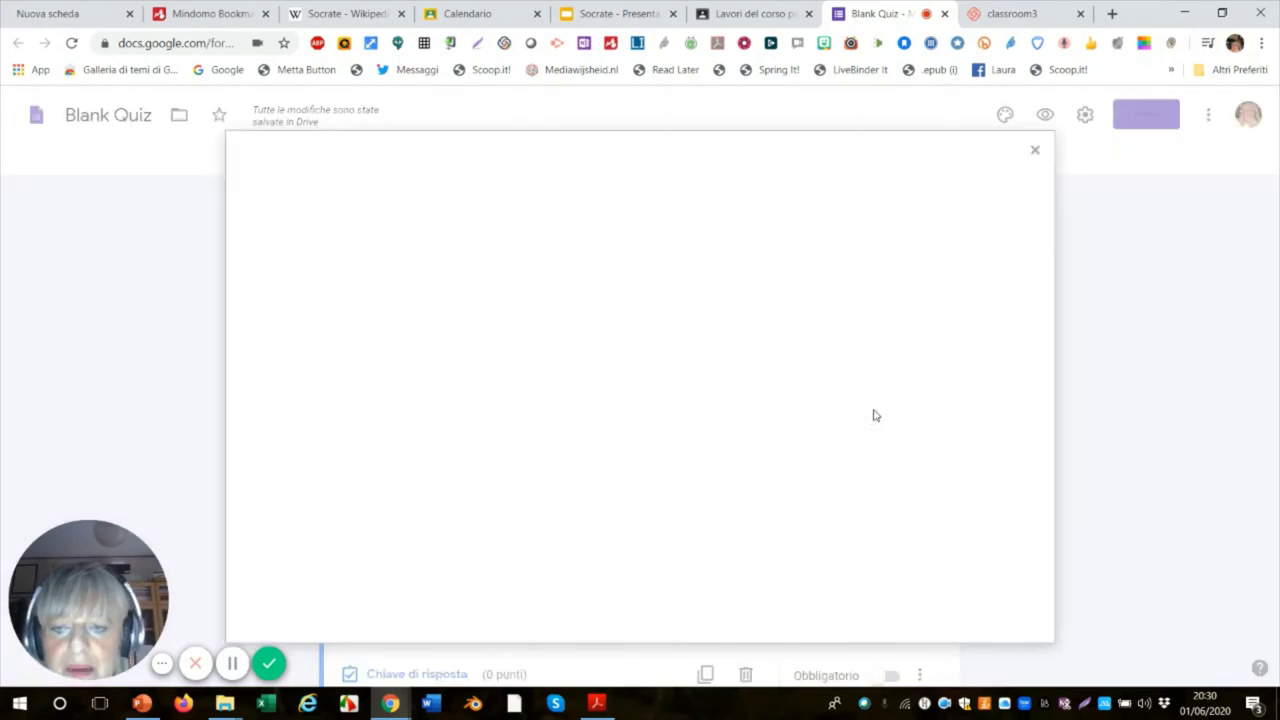
{"action": "left_click", "coordinate": [758, 222]}
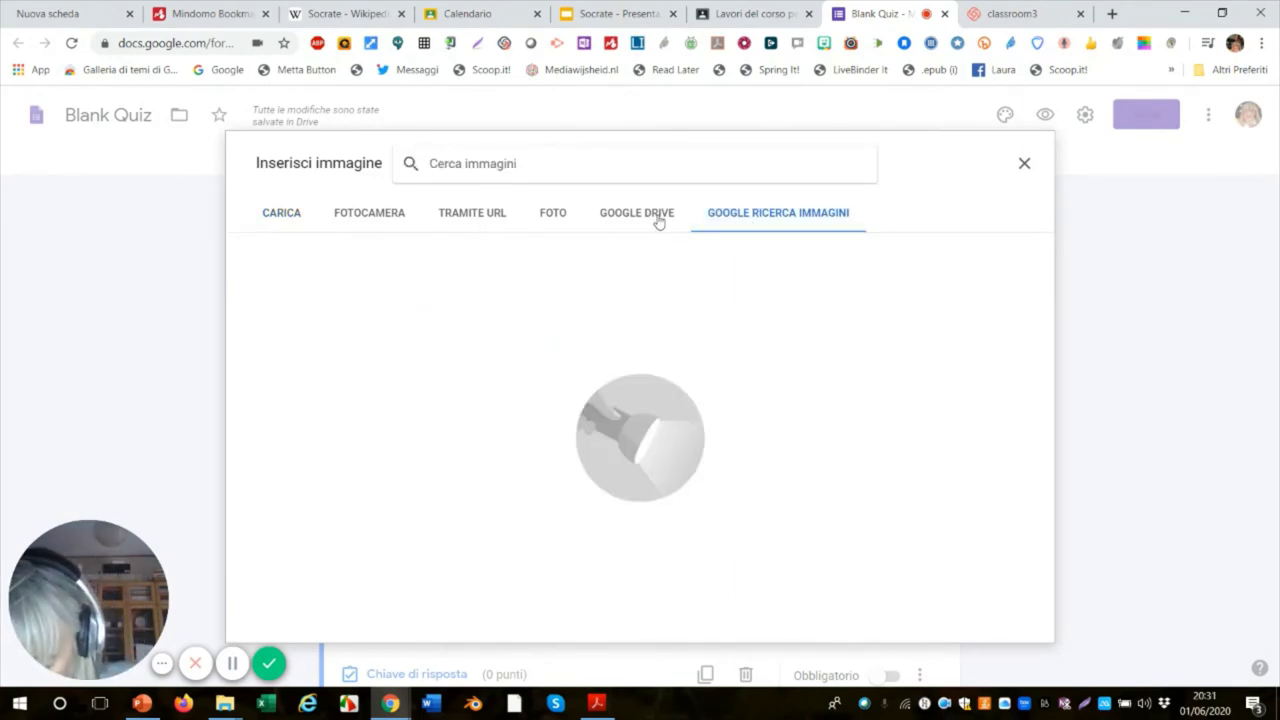
{"action": "type", "text": "D"}
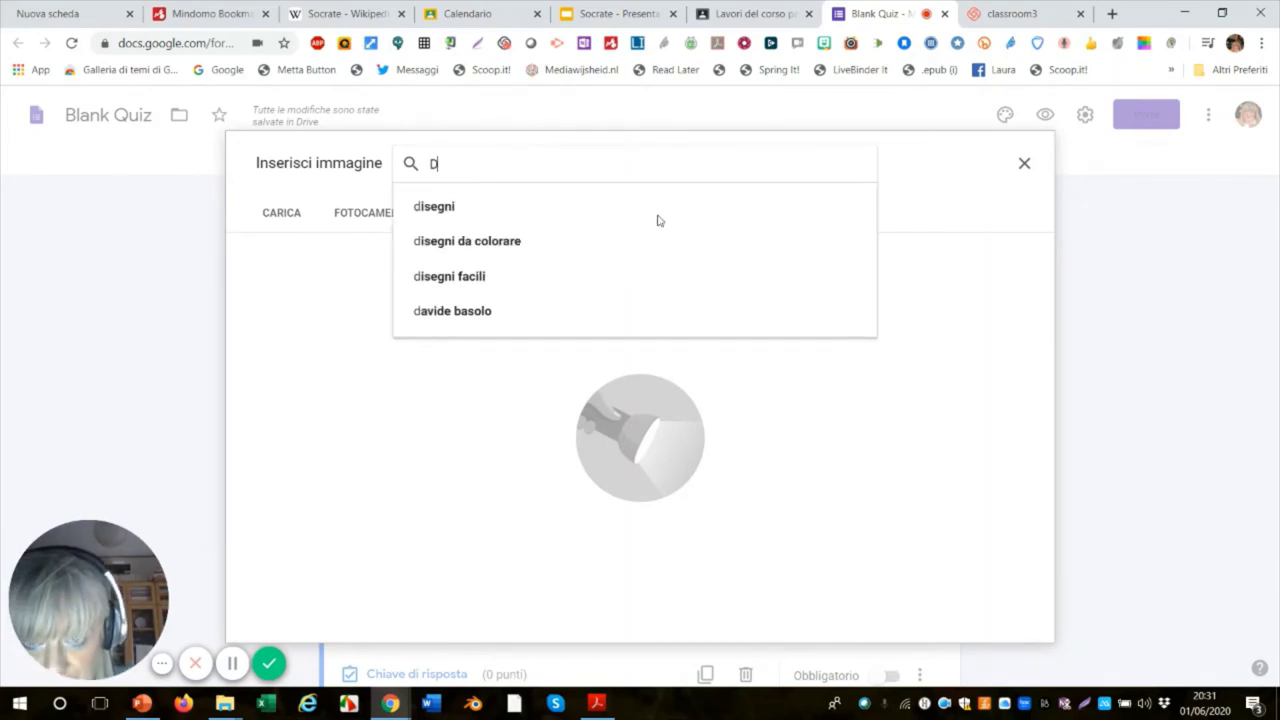
{"action": "key", "text": "BackSpace"}
{"action": "type", "text": "S"}
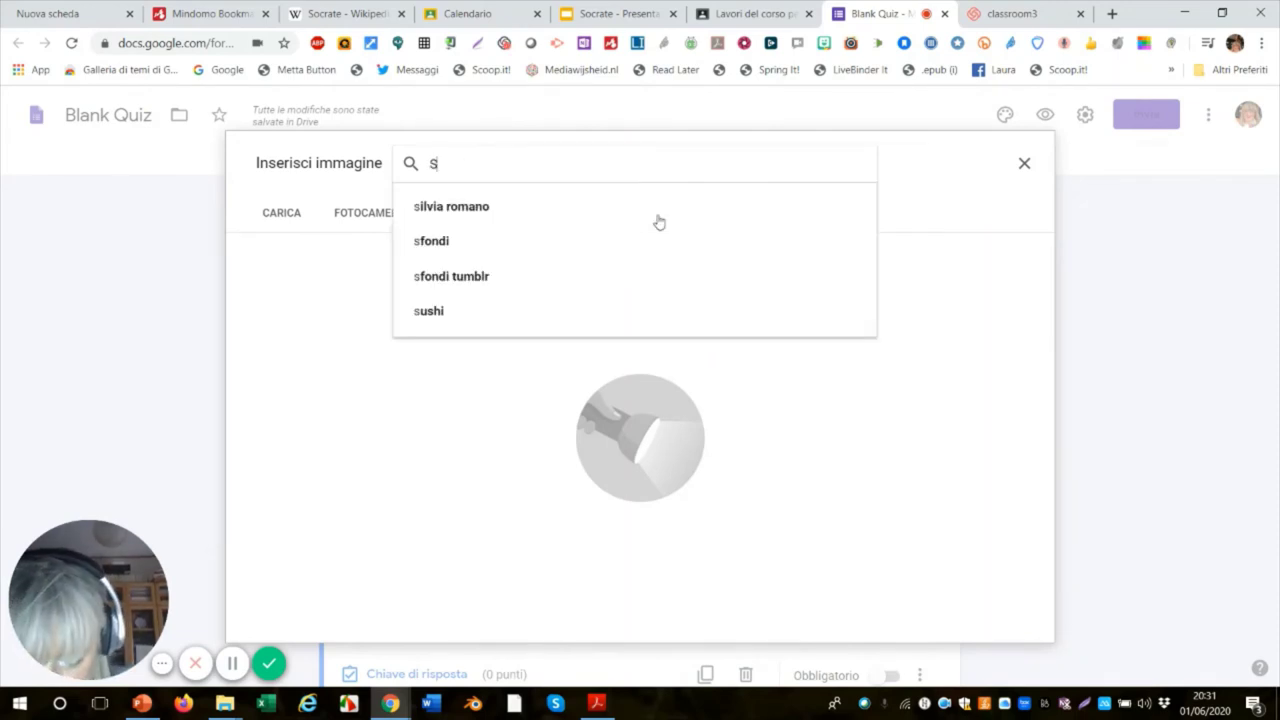
{"action": "type", "text": "ocrate"}
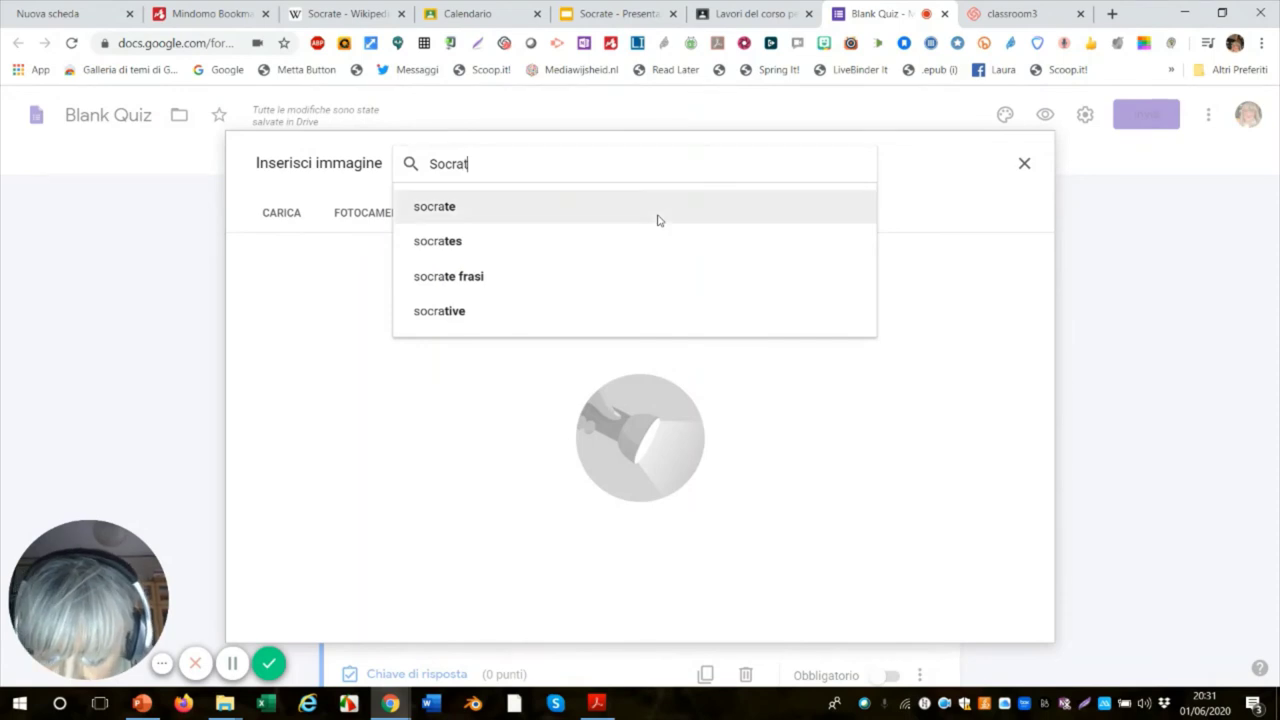
{"action": "left_click", "coordinate": [657, 219]}
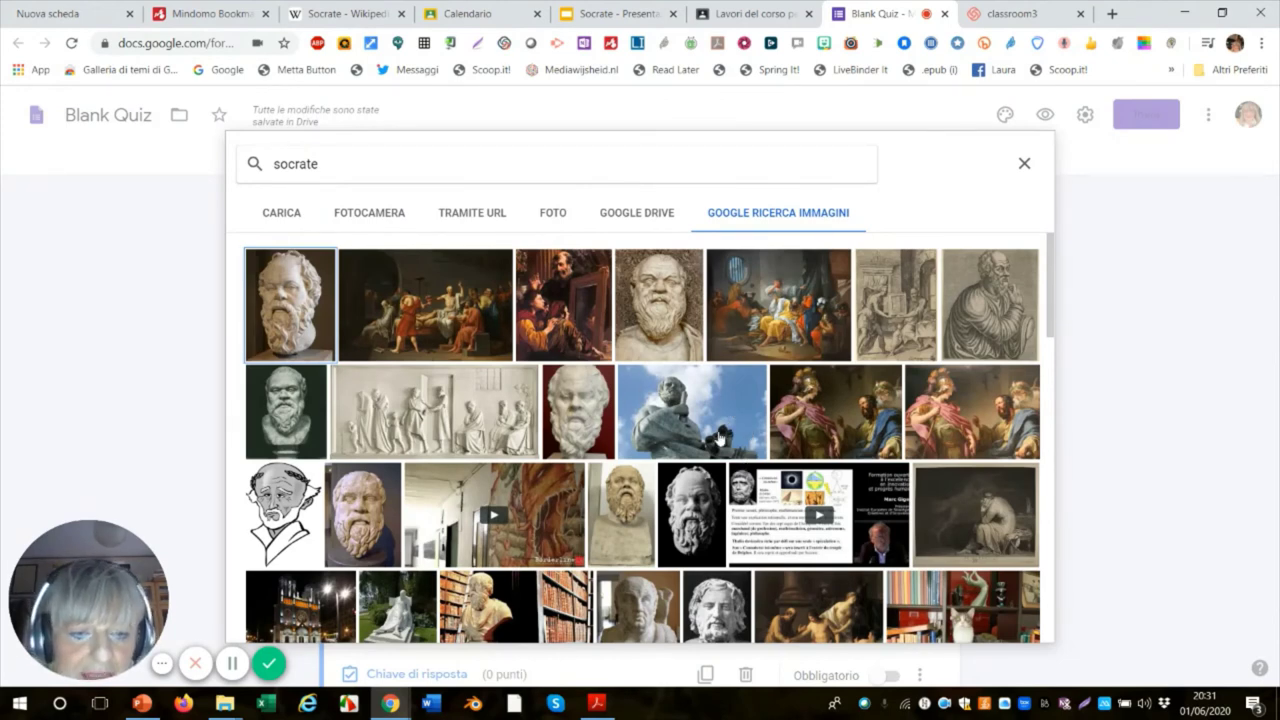
{"action": "double_click", "coordinate": [630, 515]}
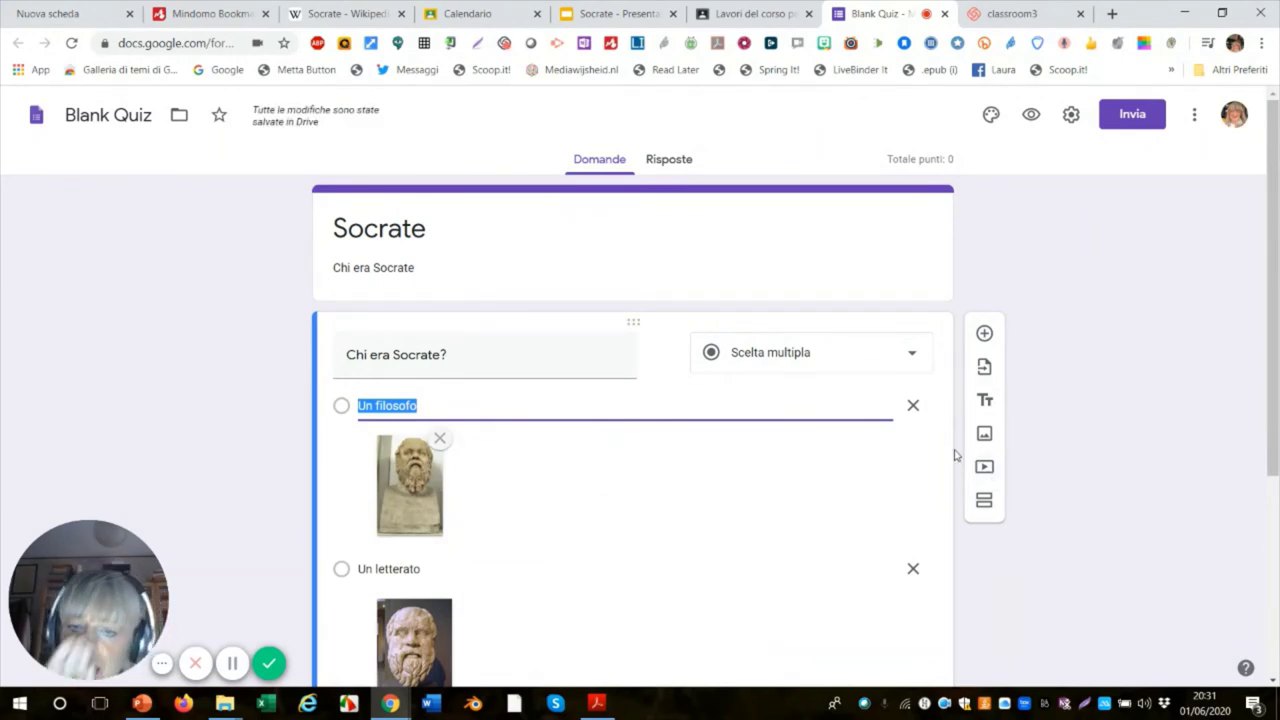
Mark "Un filosofo" as the correct answer to "Chi era Socrate?" in the answer key and set the question to 5 points
{"action": "scroll", "coordinate": [852, 468], "scroll_direction": "down", "scroll_amount": 3}
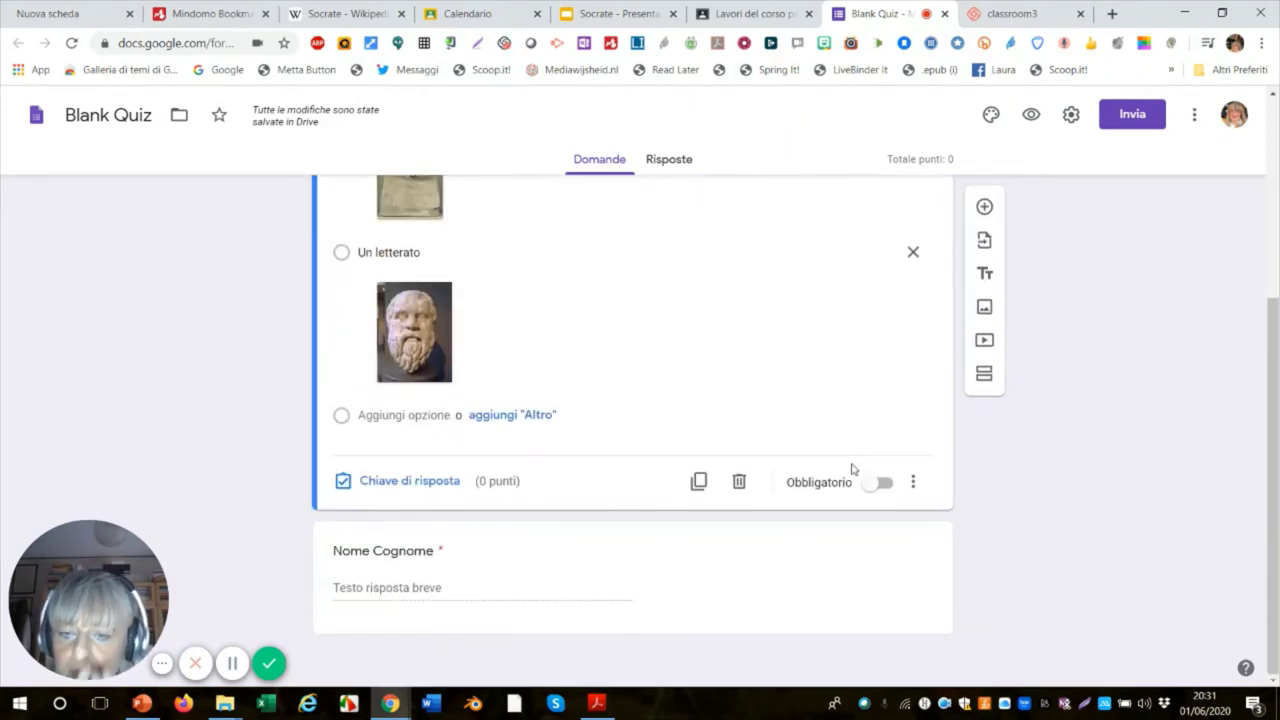
{"action": "left_click", "coordinate": [438, 488]}
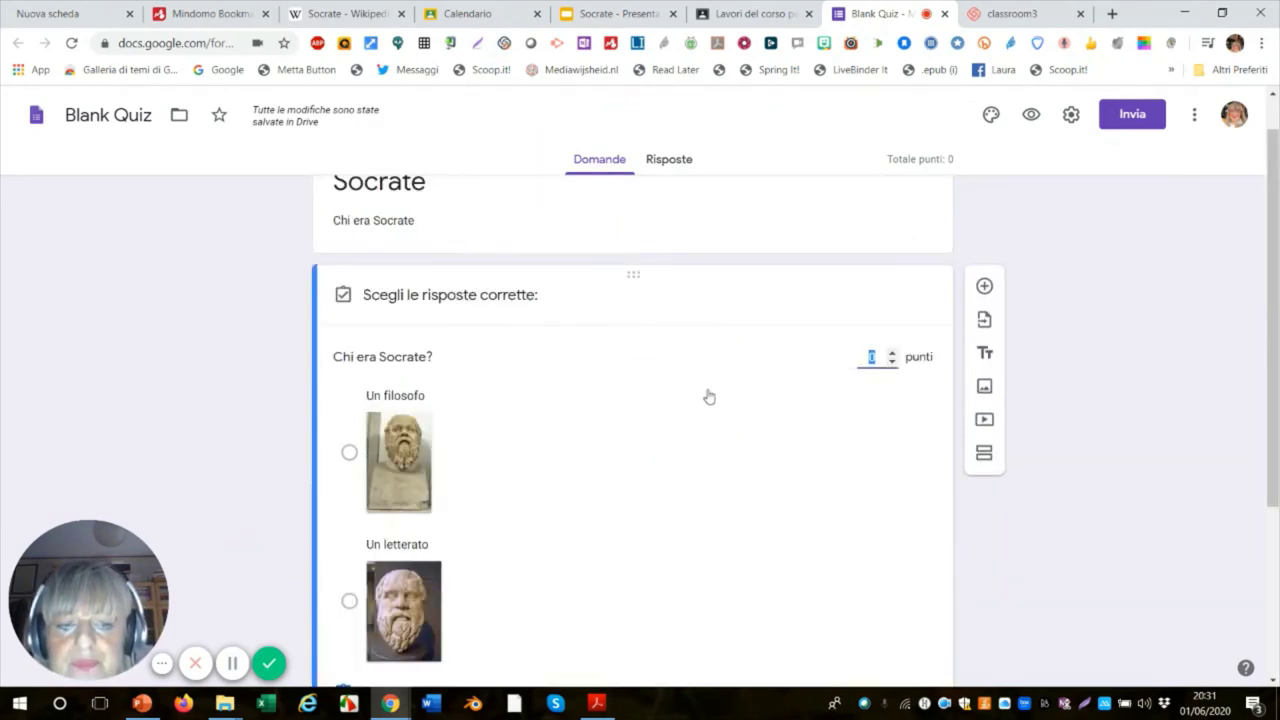
{"action": "left_click", "coordinate": [350, 455]}
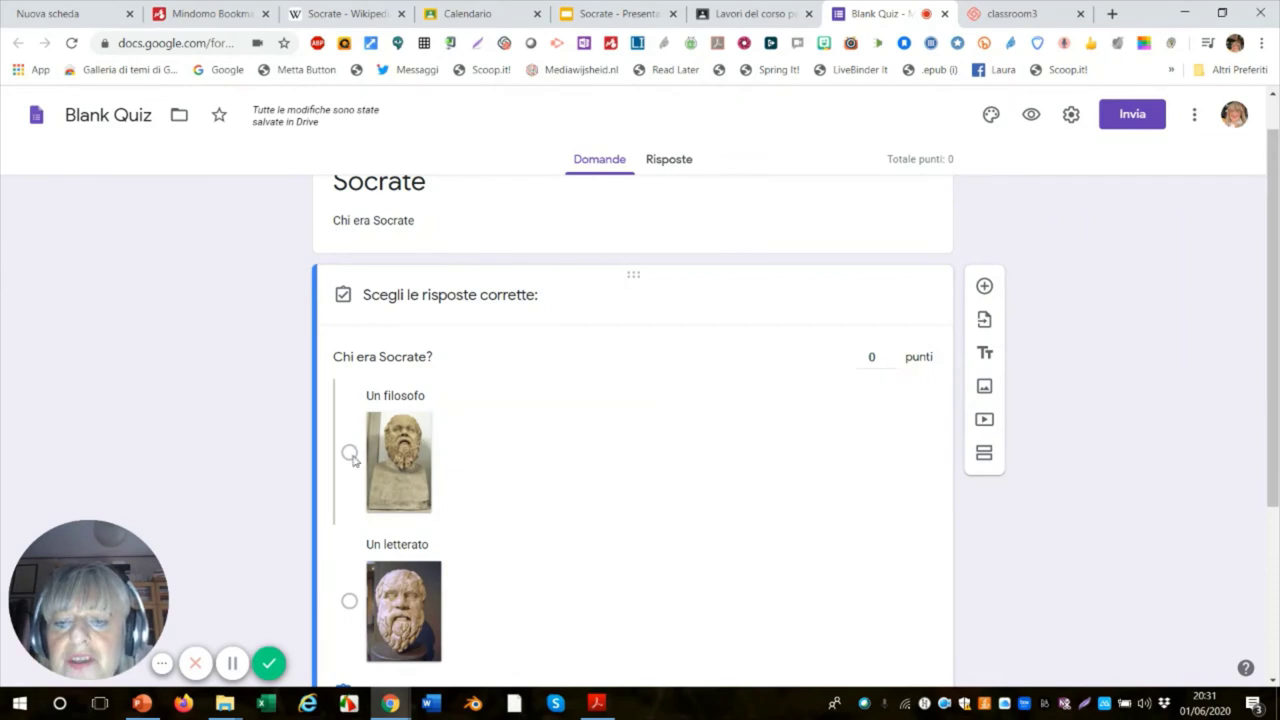
{"action": "left_click", "coordinate": [893, 357]}
{"action": "left_click", "coordinate": [893, 357]}
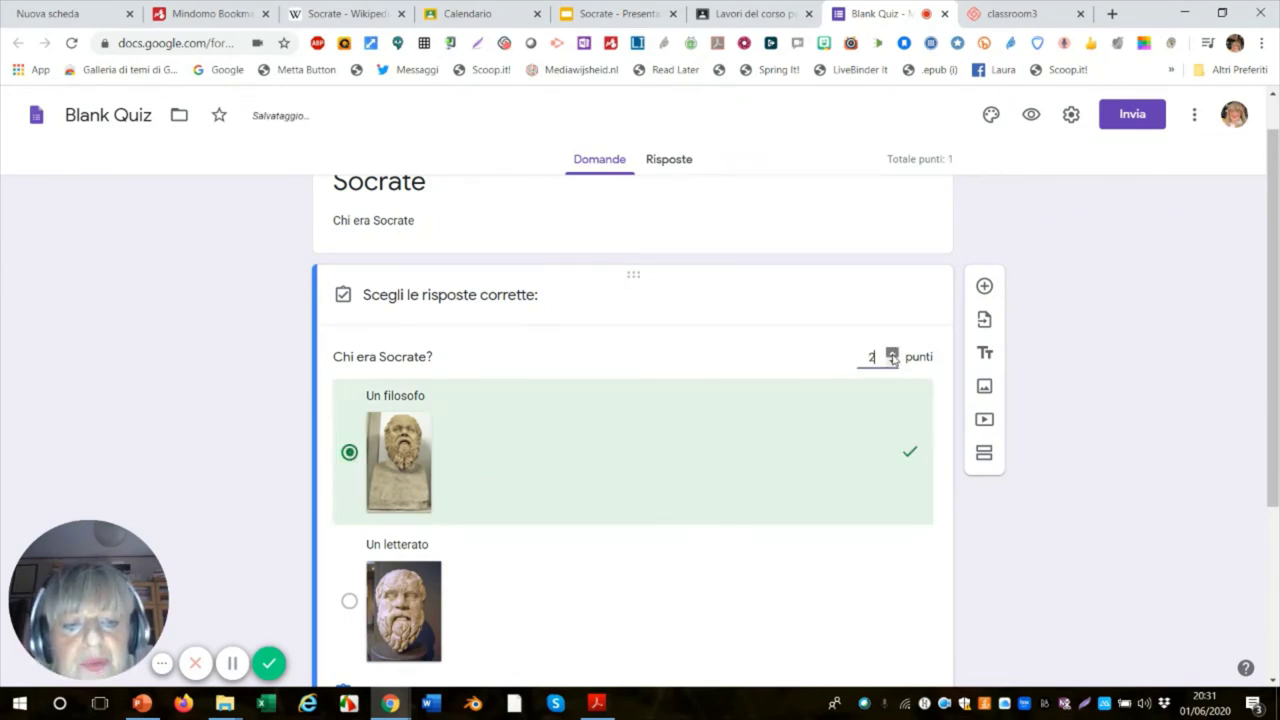
{"action": "left_click", "coordinate": [893, 357]}
{"action": "left_click", "coordinate": [893, 357]}
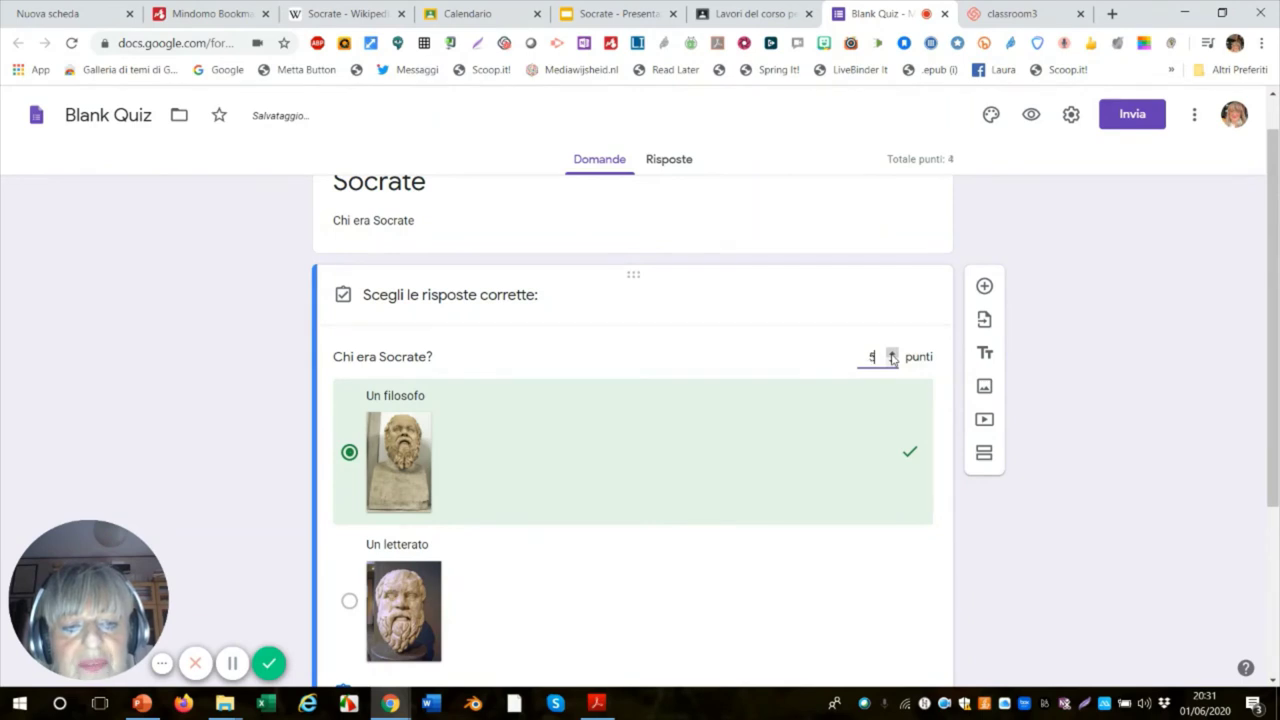
{"action": "scroll", "coordinate": [920, 440], "scroll_direction": "down", "scroll_amount": 3}
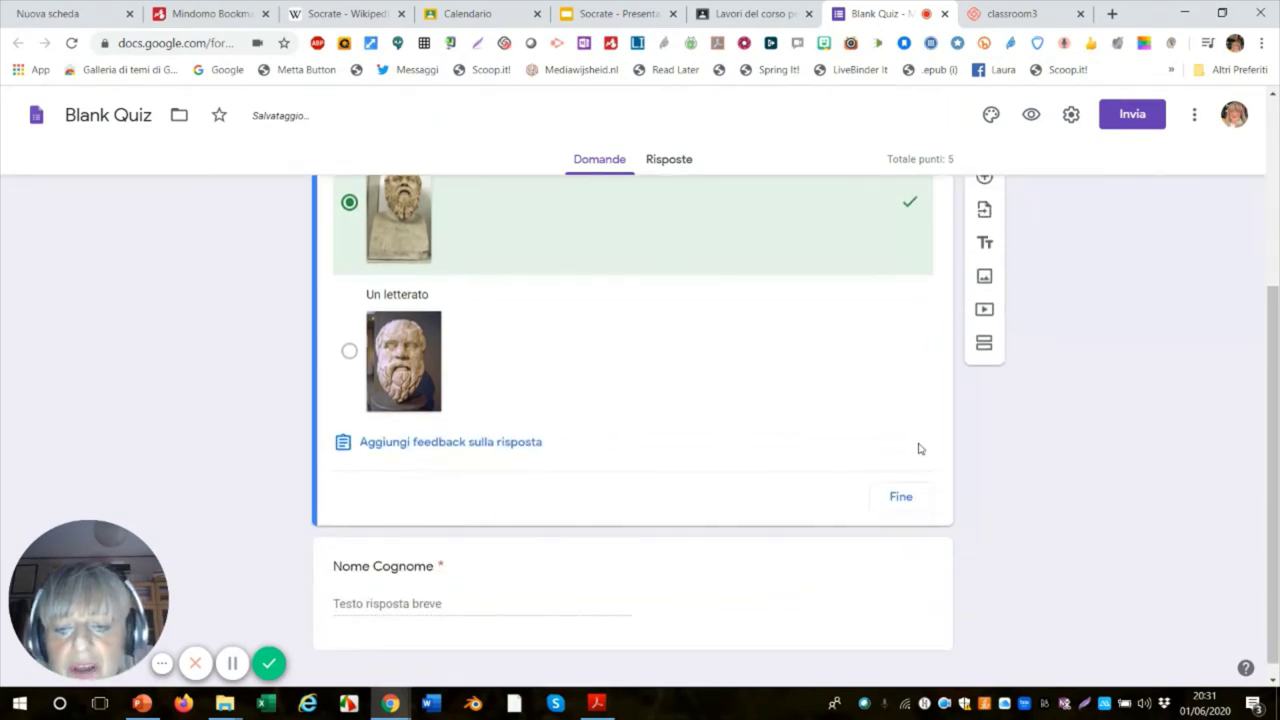
{"action": "scroll", "coordinate": [920, 448], "scroll_direction": "up", "scroll_amount": 2}
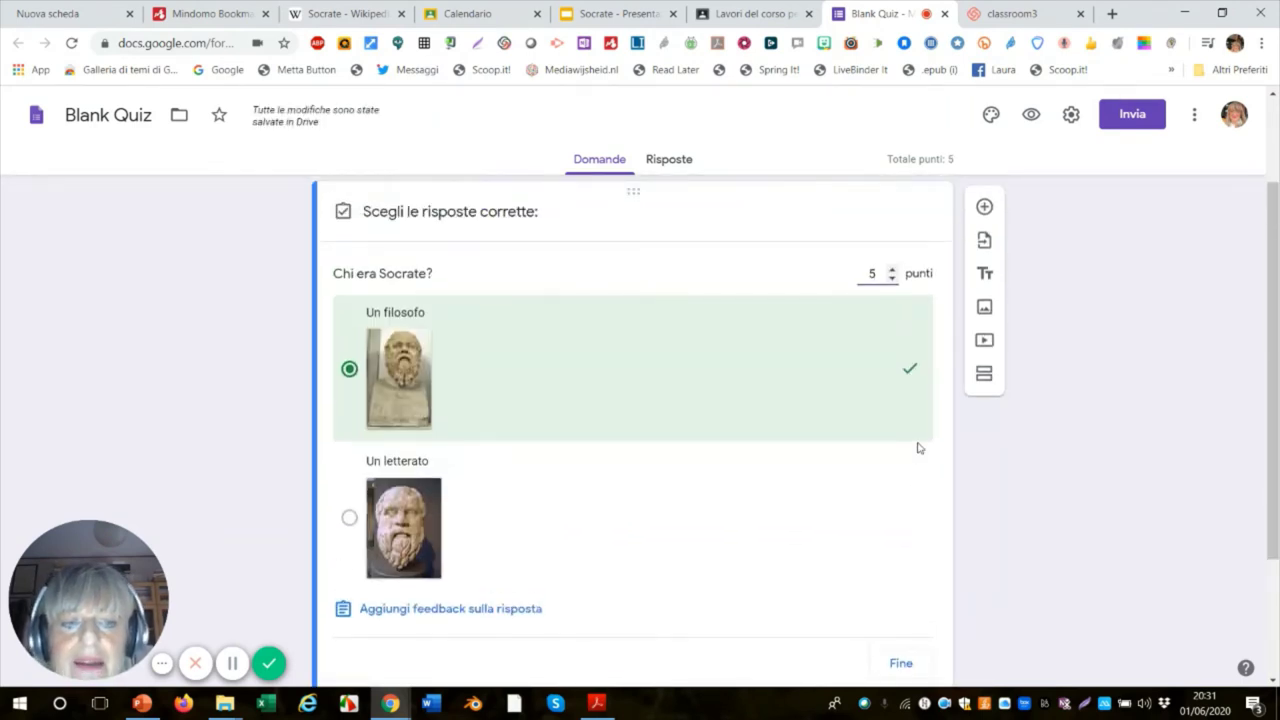
{"action": "scroll", "coordinate": [918, 447], "scroll_direction": "down", "scroll_amount": 2}
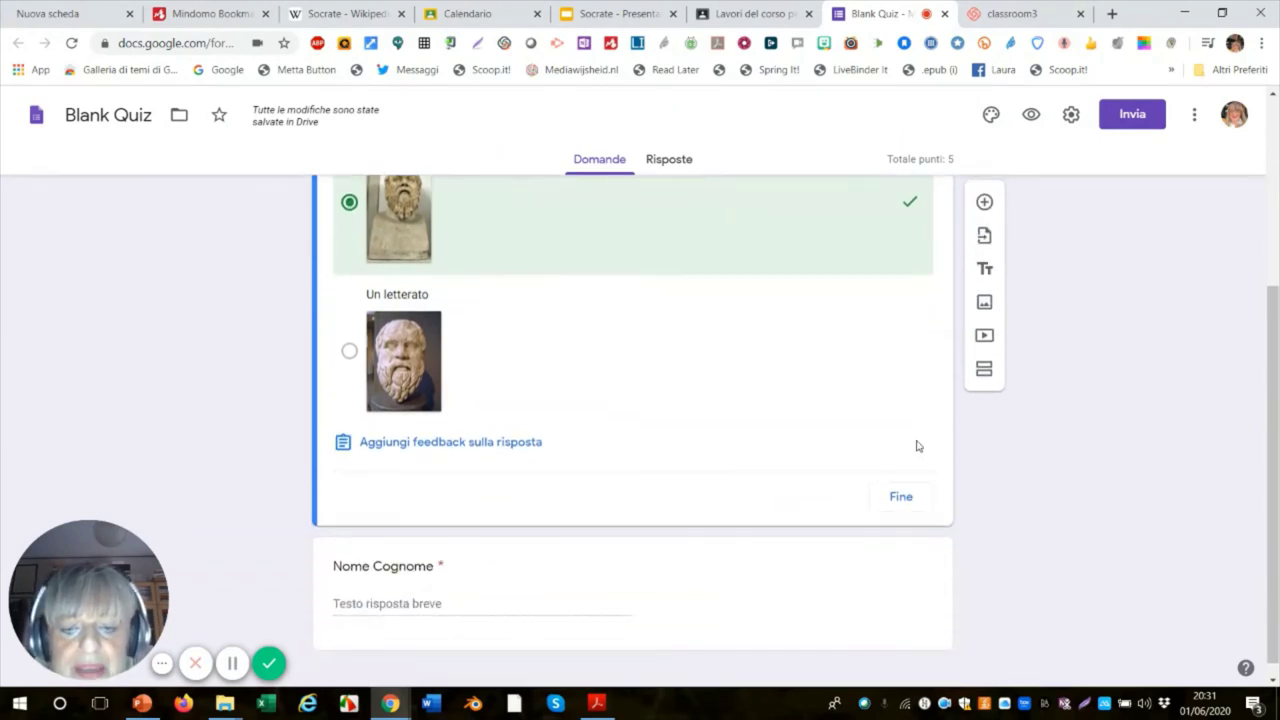
{"action": "scroll", "coordinate": [918, 447], "scroll_direction": "up", "scroll_amount": 1}
{"action": "scroll", "coordinate": [918, 447], "scroll_direction": "up", "scroll_amount": 3}
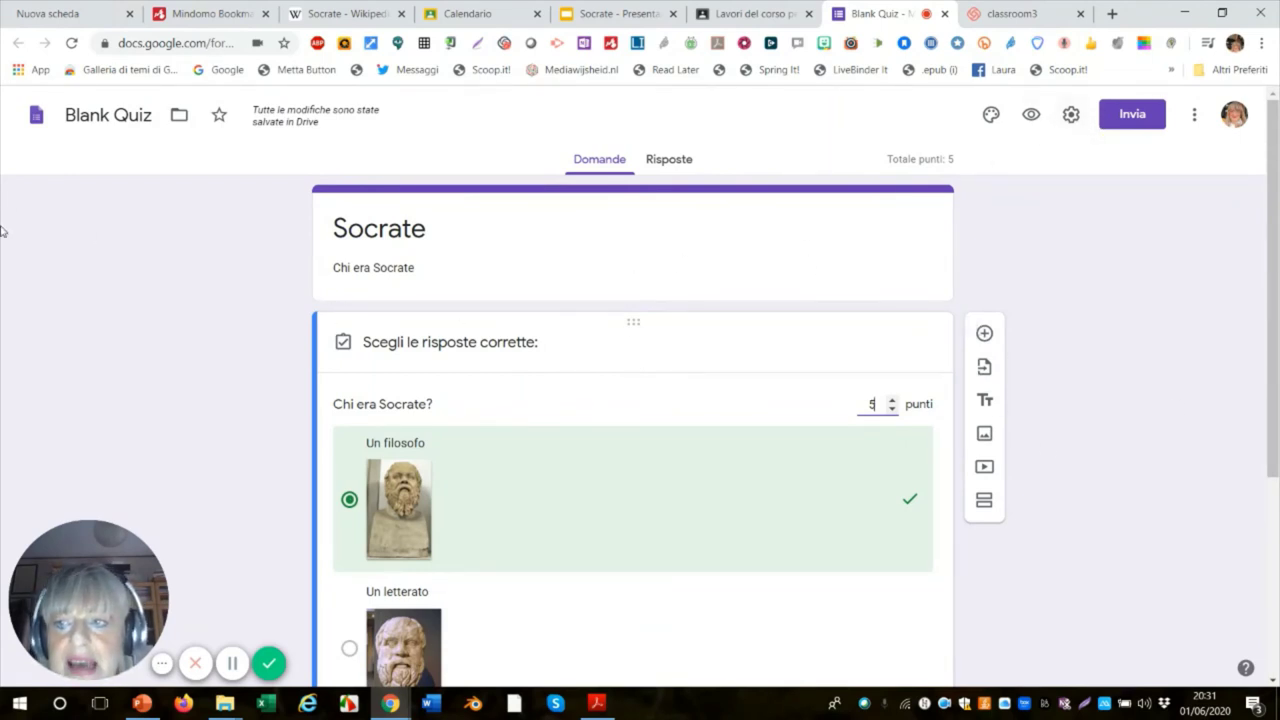
{"action": "left_click", "coordinate": [232, 350]}
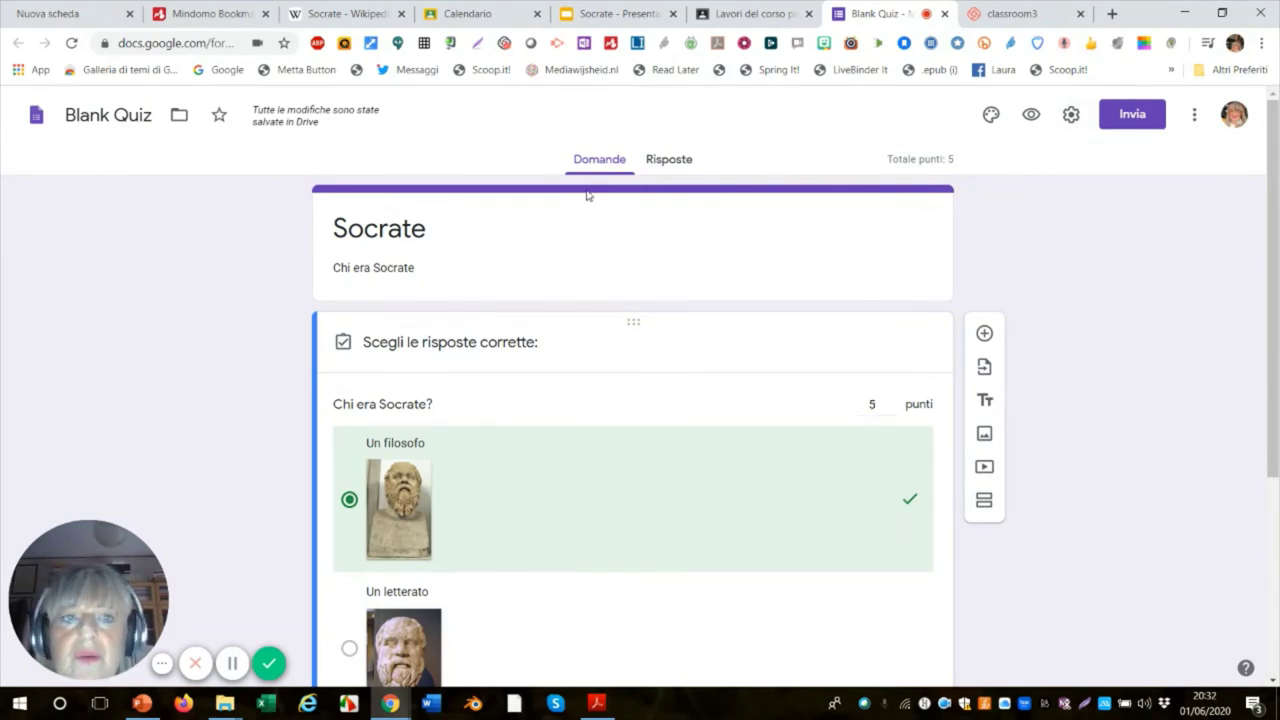
Close the quiz form and assign the "Socrate" quiz task to Terza A
{"action": "left_click", "coordinate": [945, 14]}
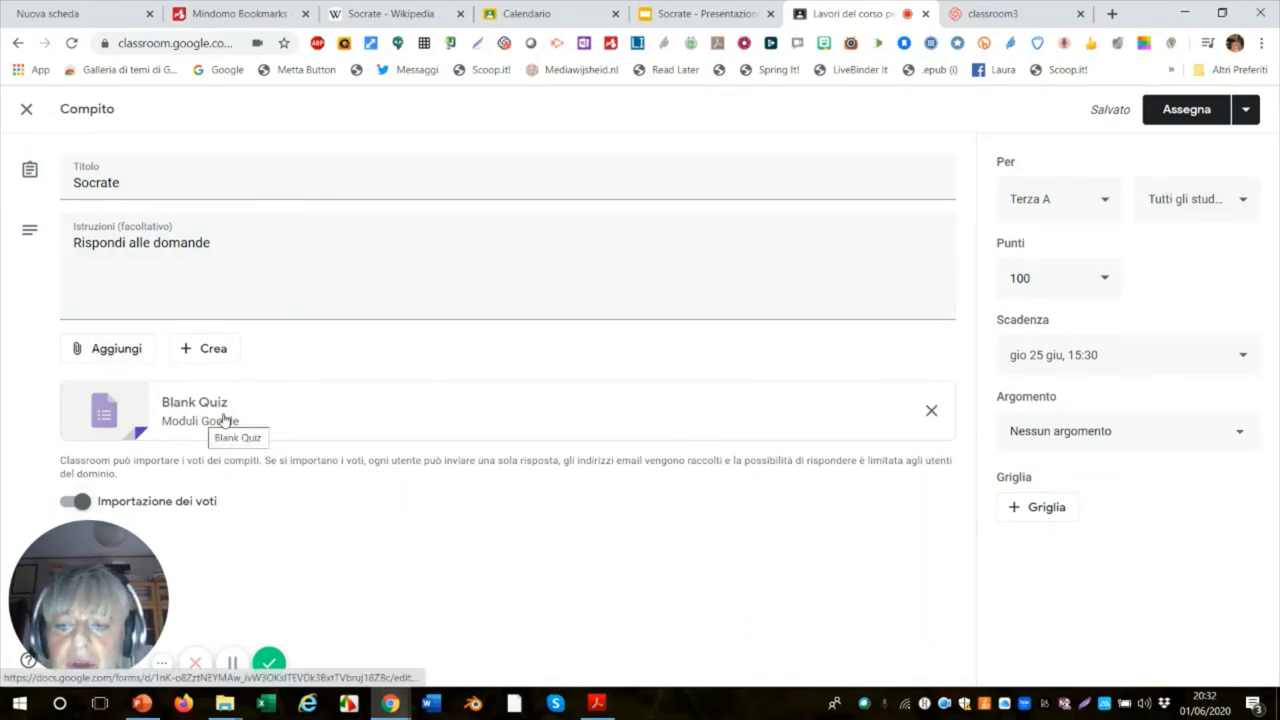
{"action": "left_click", "coordinate": [1183, 118]}
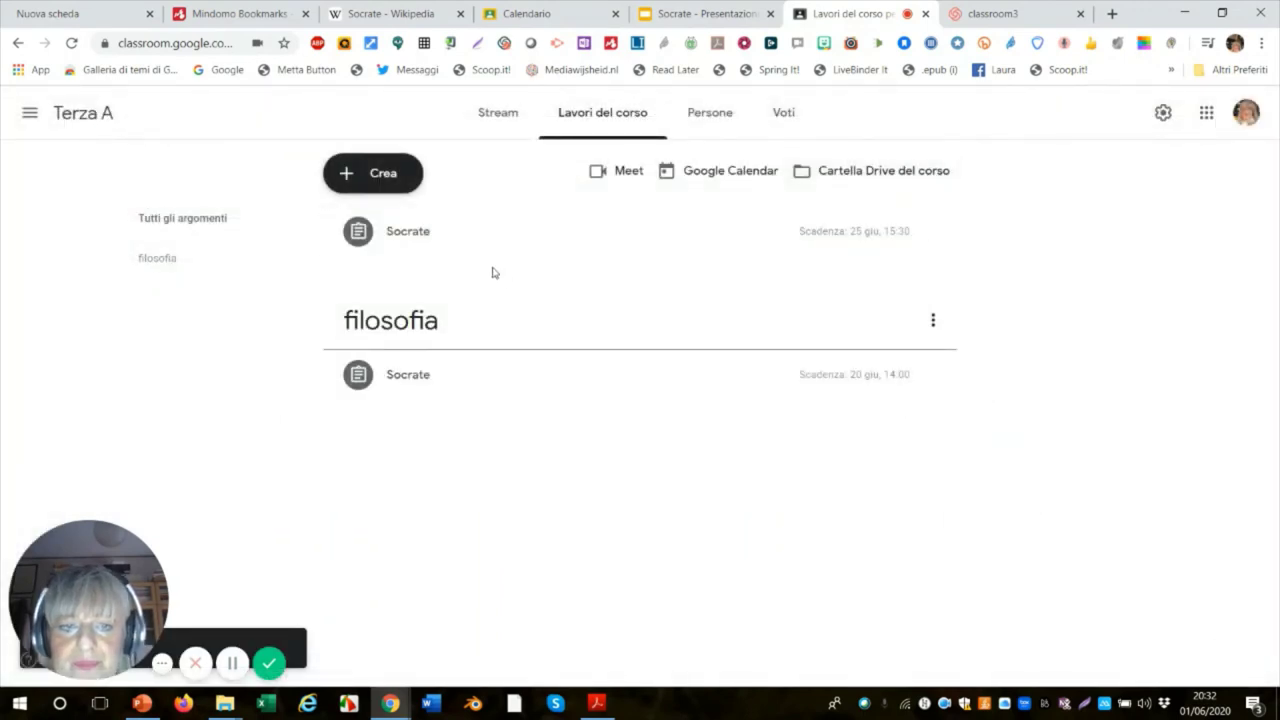
Open the attached form from the assigned "Socrate" quiz and review its questions and images as a respondent sees them
{"action": "left_click", "coordinate": [410, 236]}
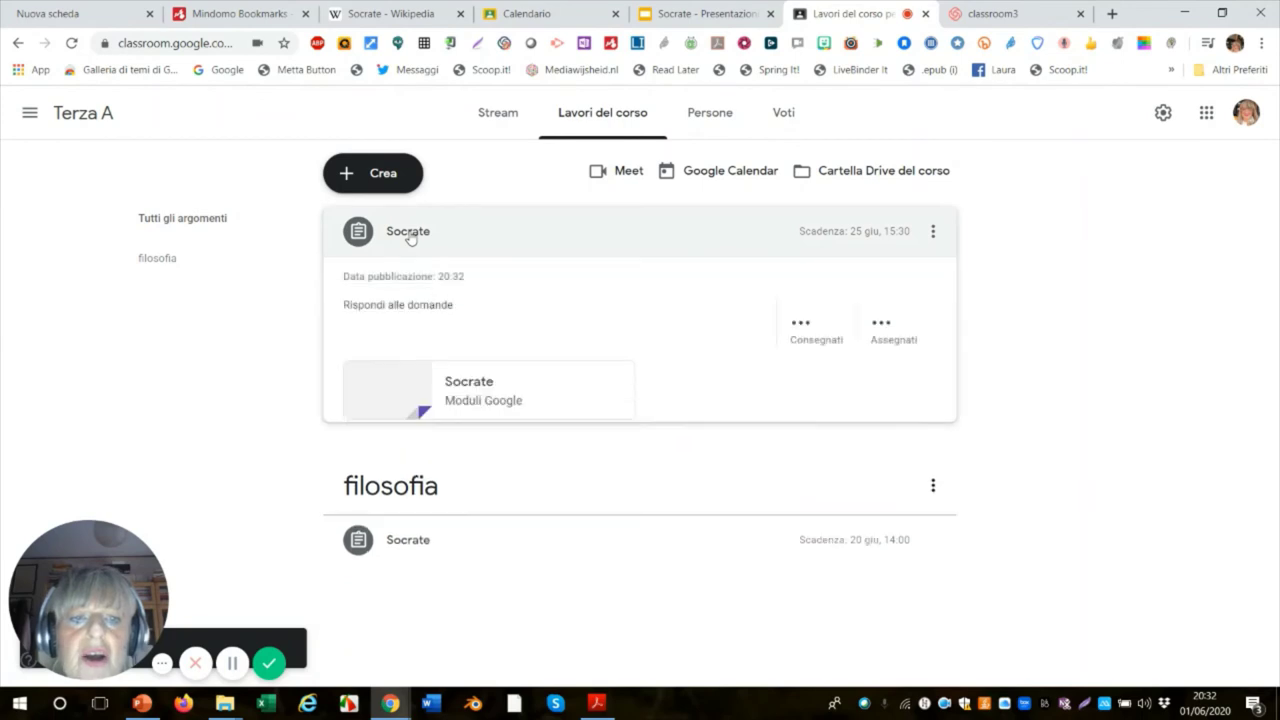
{"action": "left_click", "coordinate": [377, 401]}
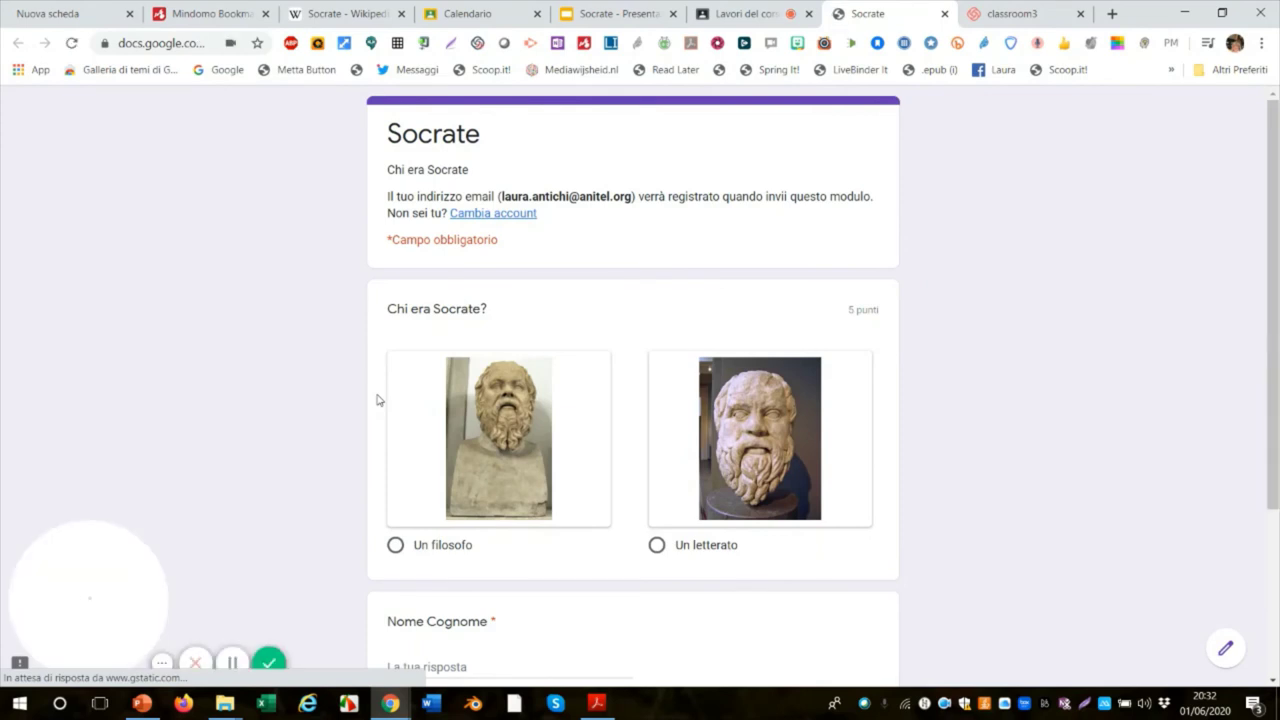
{"action": "scroll", "coordinate": [748, 474], "scroll_direction": "down", "scroll_amount": 2}
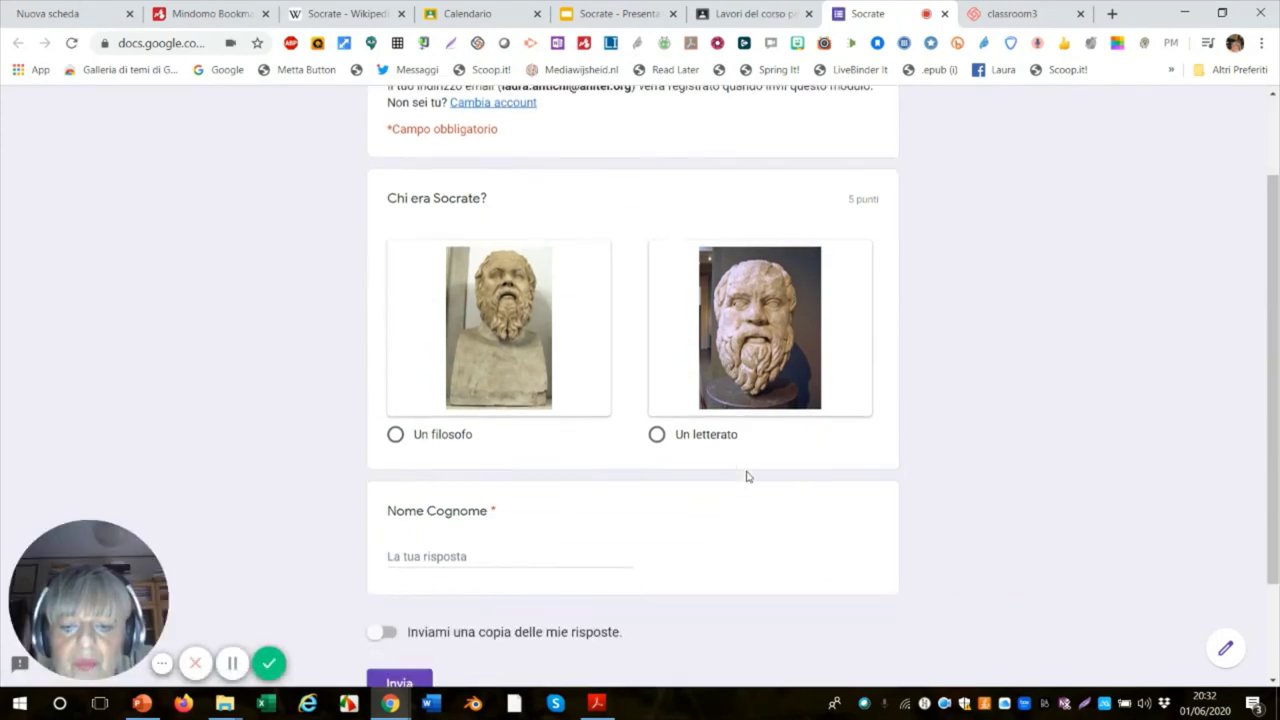
{"action": "scroll", "coordinate": [748, 474], "scroll_direction": "up", "scroll_amount": 2}
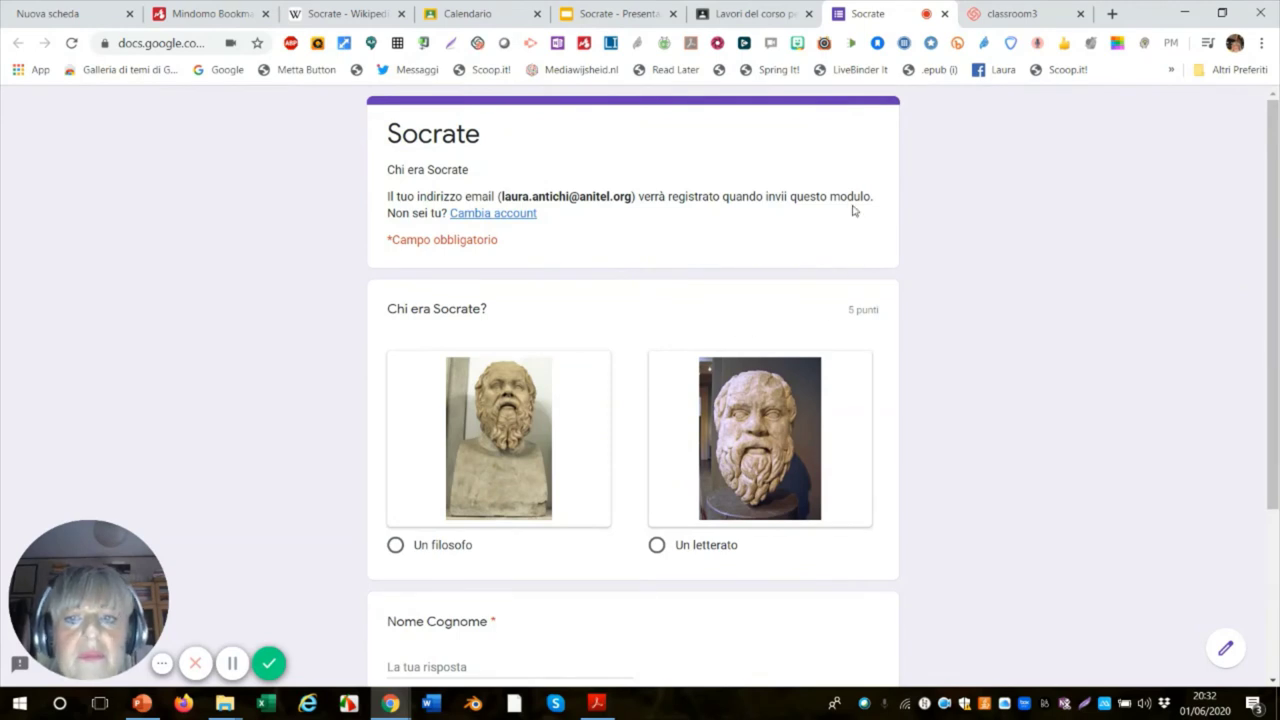
{"action": "scroll", "coordinate": [762, 229], "scroll_direction": "down", "scroll_amount": 3}
{"action": "scroll", "coordinate": [762, 229], "scroll_direction": "up", "scroll_amount": 2}
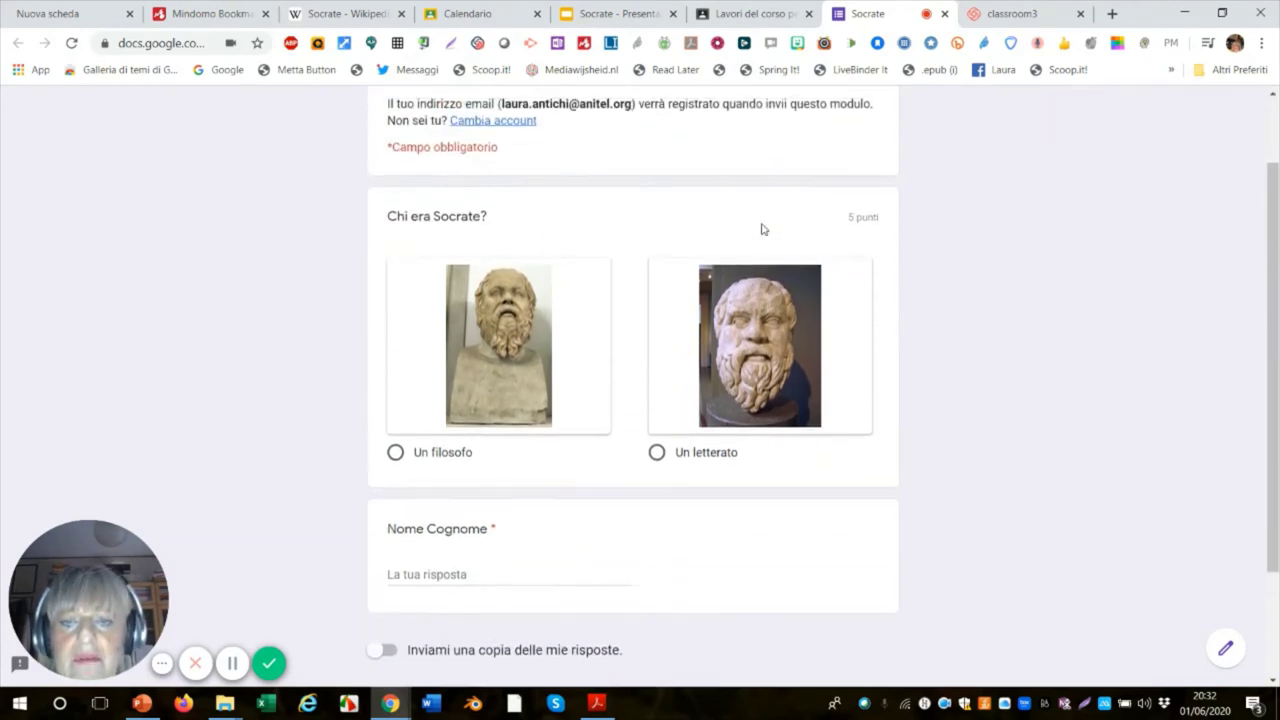
{"action": "scroll", "coordinate": [762, 229], "scroll_direction": "up", "scroll_amount": 1}
{"action": "scroll", "coordinate": [762, 229], "scroll_direction": "down", "scroll_amount": 3}
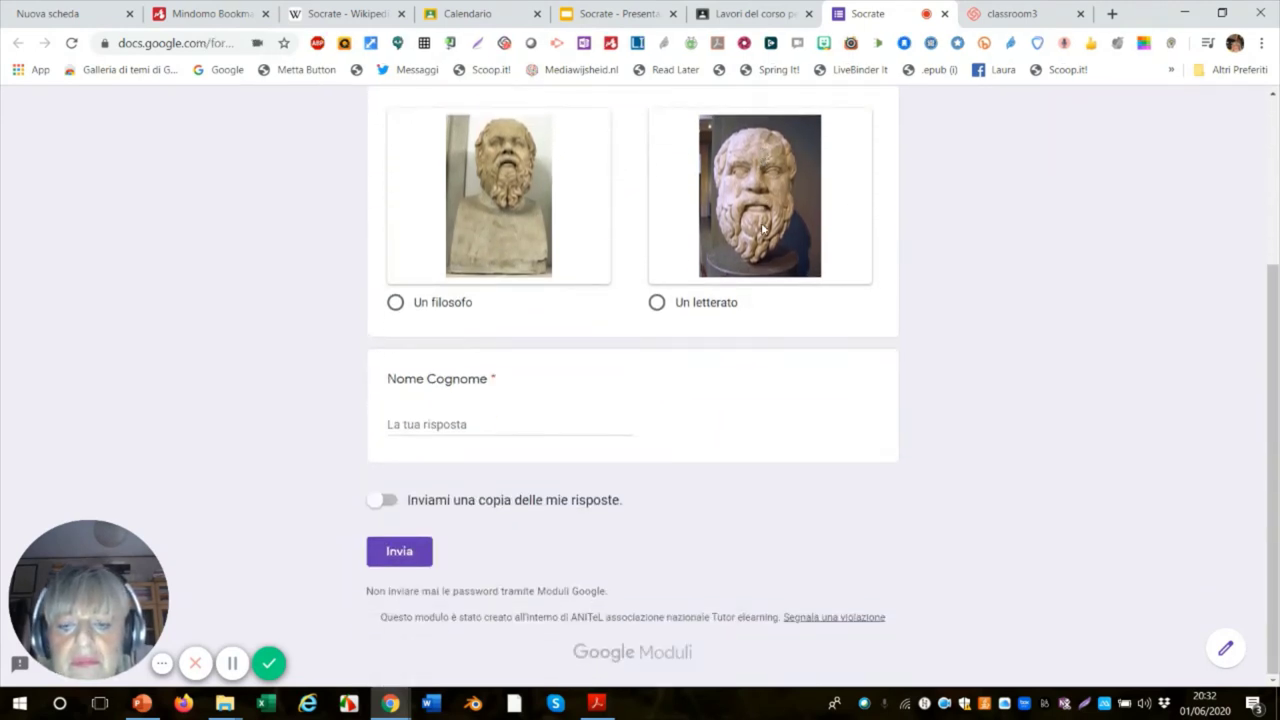
Request a copy of the responses, try to submit the quiz without answers, and leave the form without saving
{"action": "left_click", "coordinate": [377, 503]}
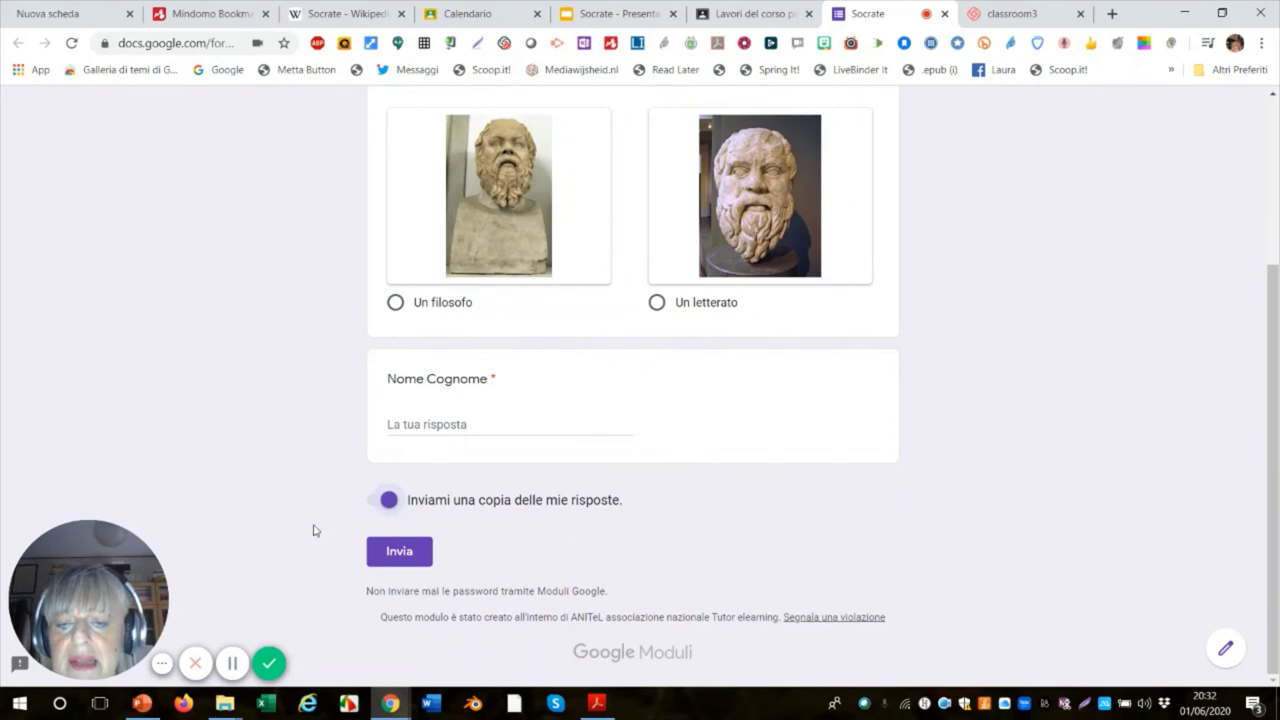
{"action": "left_click", "coordinate": [399, 556]}
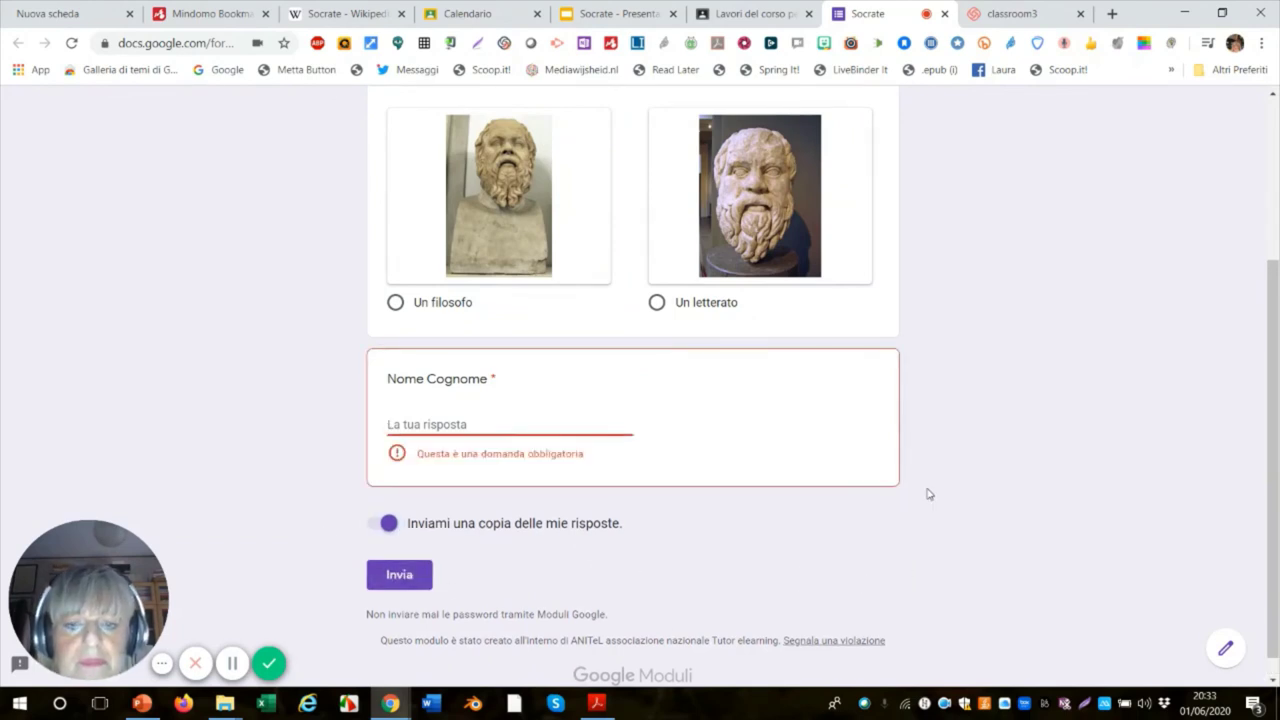
{"action": "scroll", "coordinate": [928, 494], "scroll_direction": "up", "scroll_amount": 3}
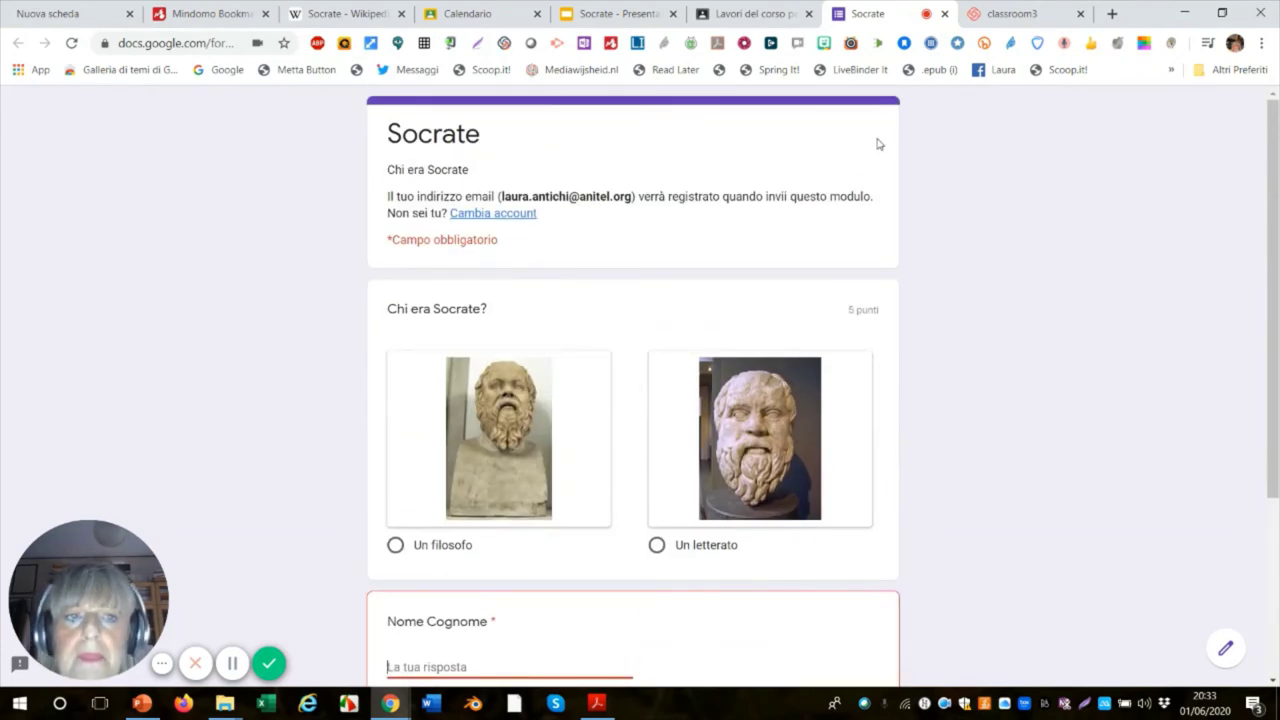
{"action": "left_click", "coordinate": [944, 14]}
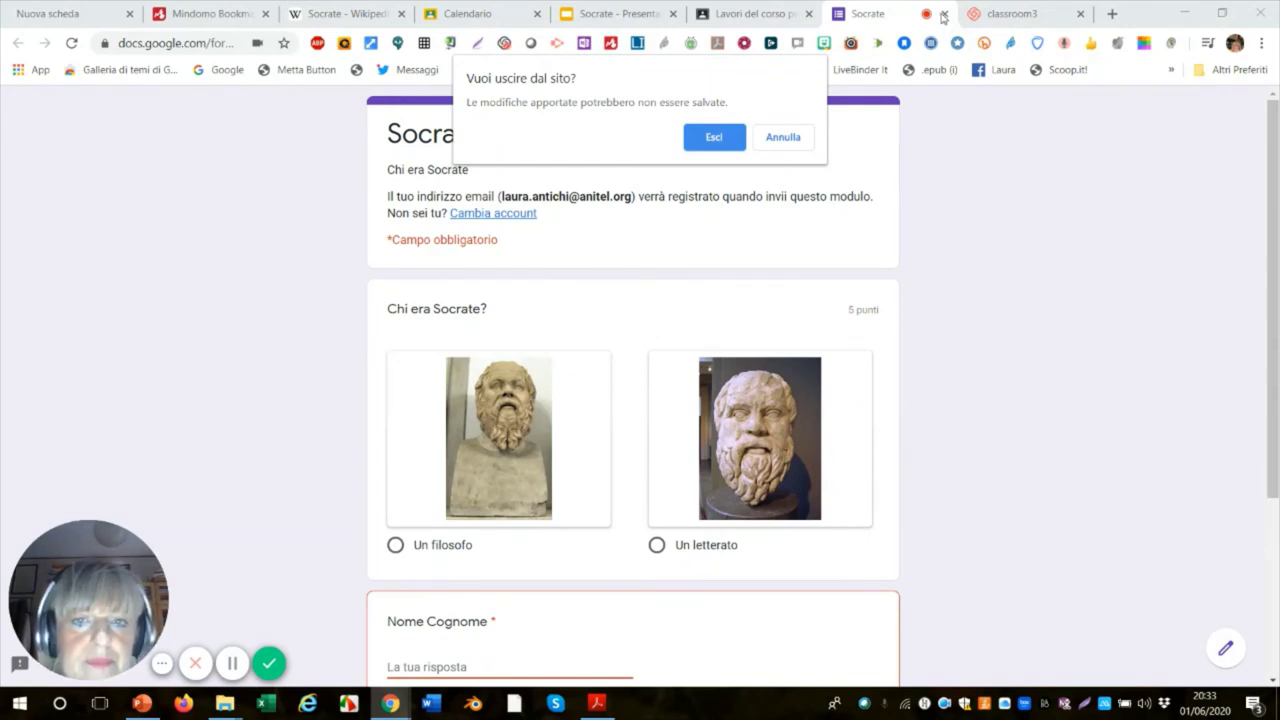
{"action": "left_click", "coordinate": [714, 138]}
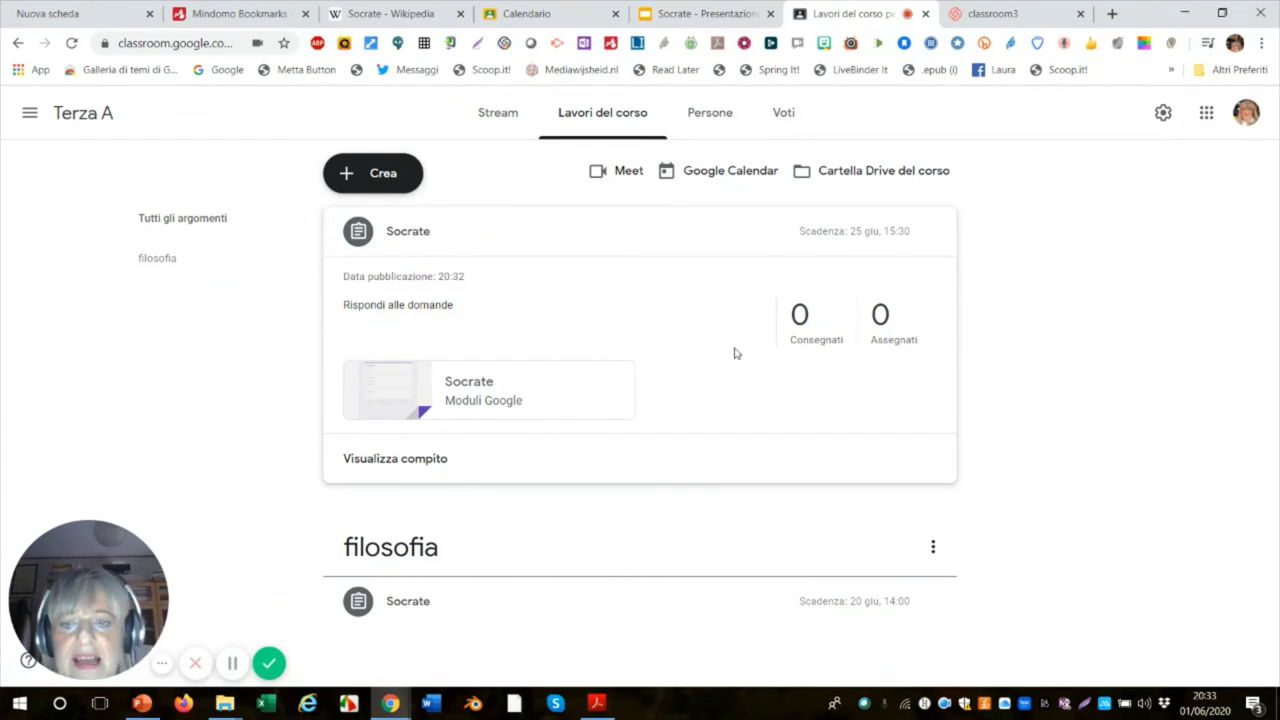
Open the quiz assignment's student work, check the student sorting options, and import the grades from the "Socrate" form
{"action": "left_click", "coordinate": [414, 462]}
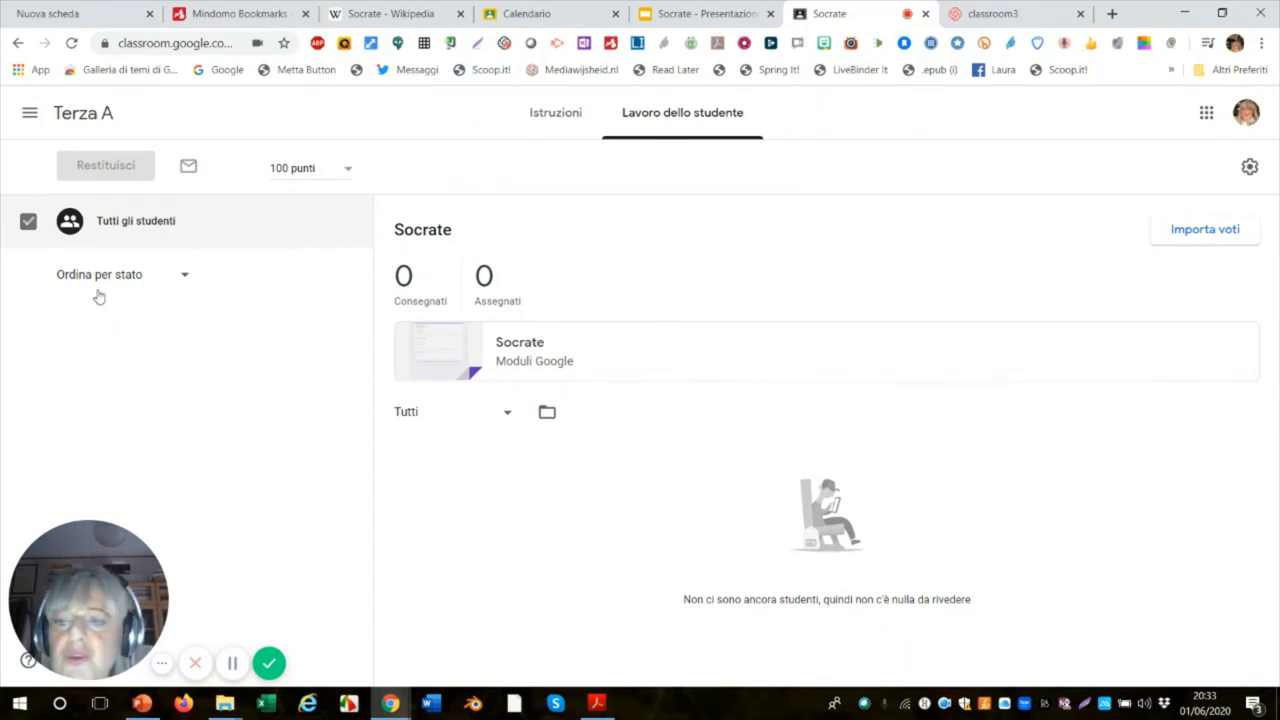
{"action": "left_click", "coordinate": [184, 279]}
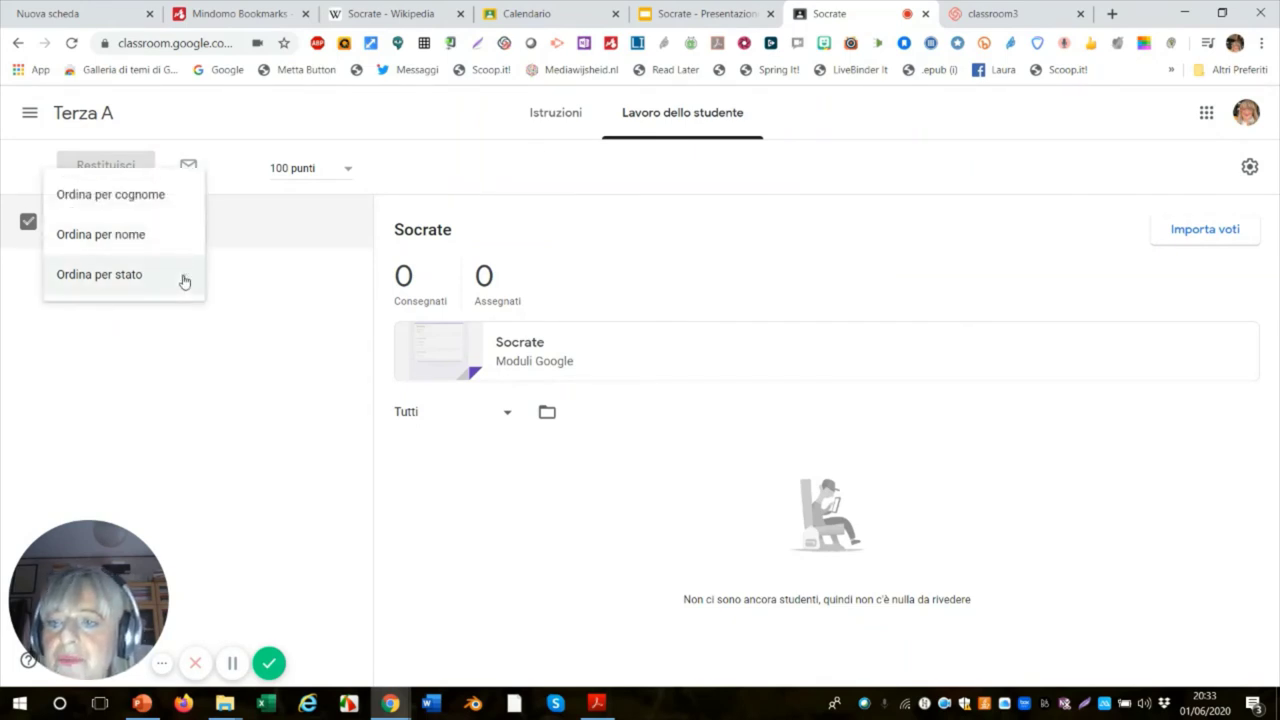
{"action": "left_click", "coordinate": [1035, 284]}
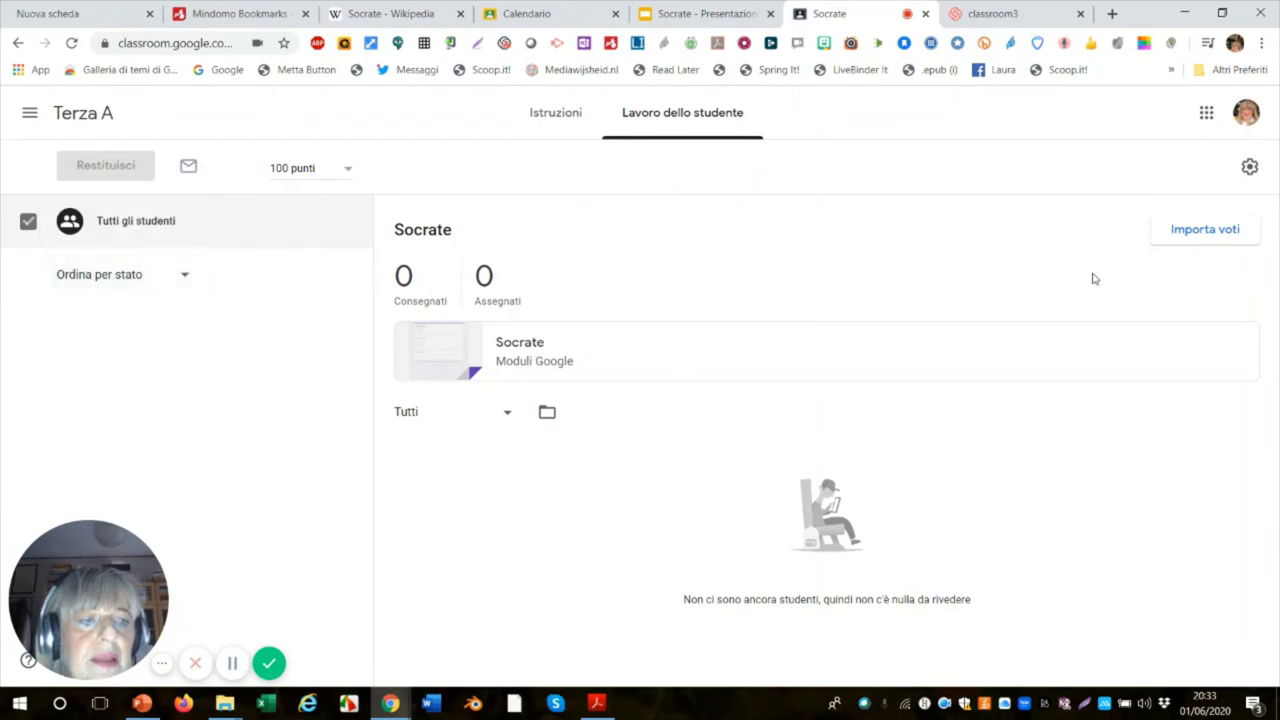
{"action": "left_click", "coordinate": [1180, 240]}
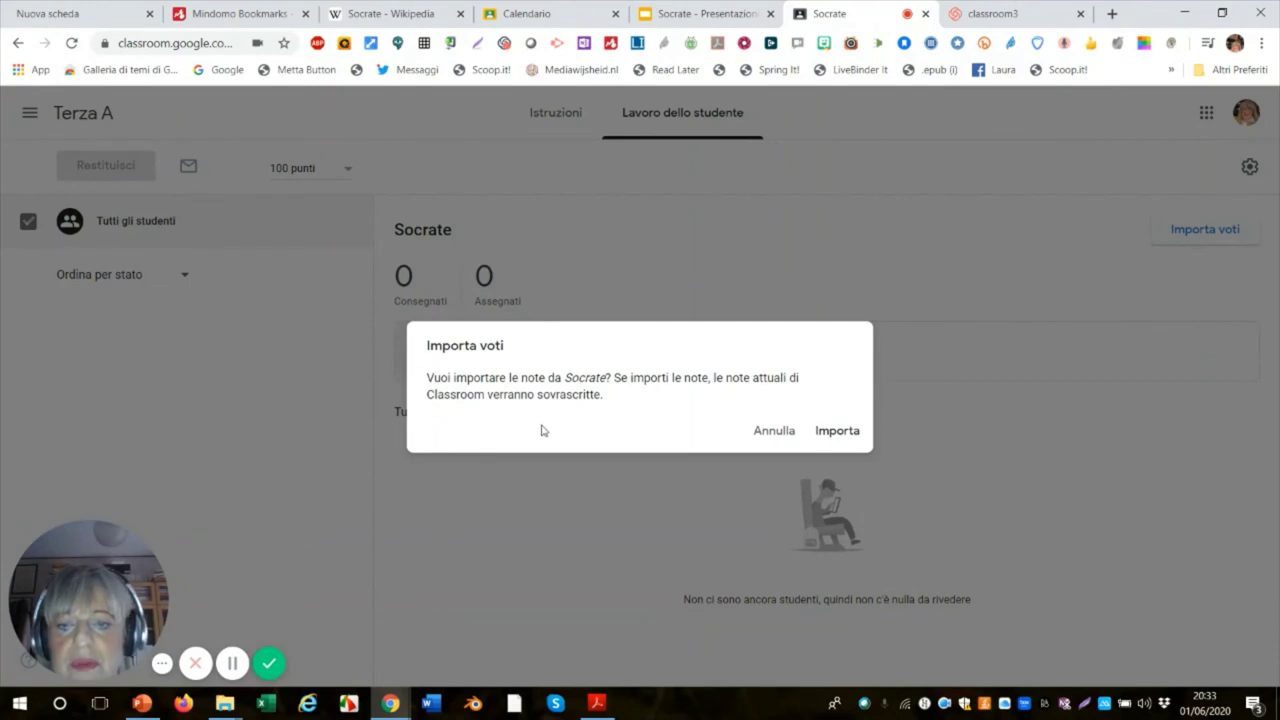
{"action": "left_click", "coordinate": [829, 438]}
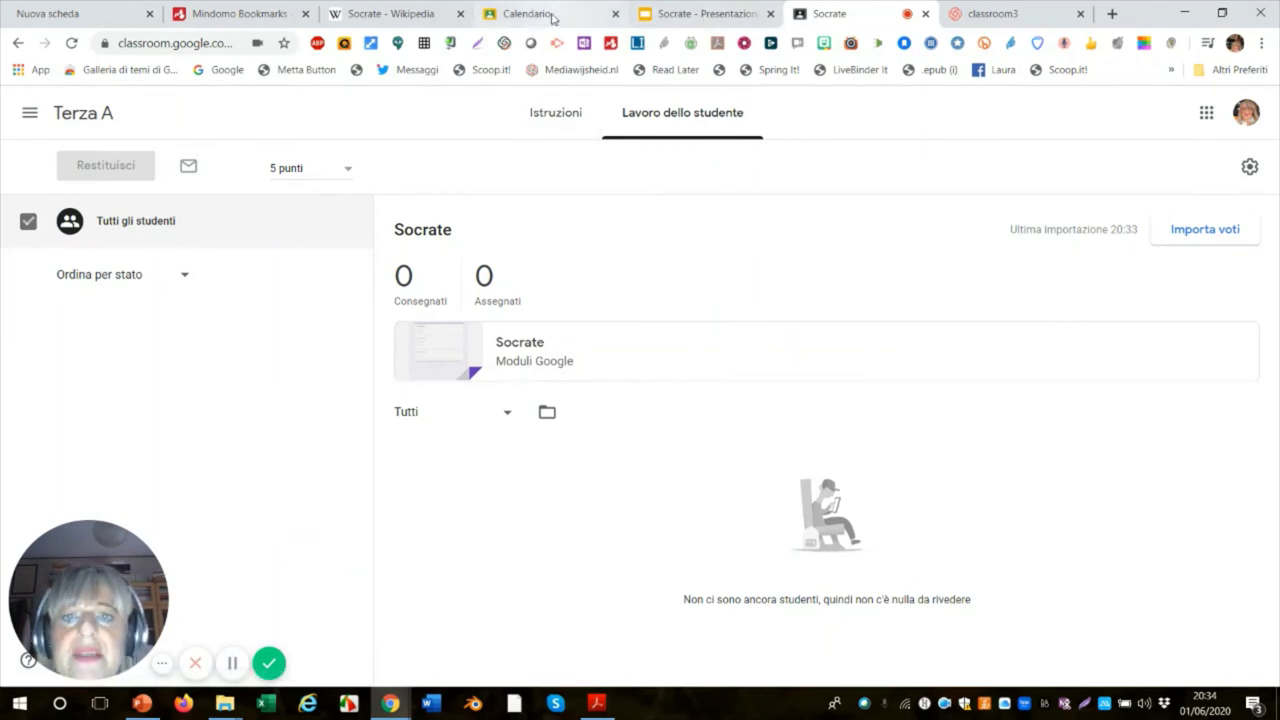
Close the quiz's student work page and return to the Classroom calendar
{"action": "left_click", "coordinate": [663, 20]}
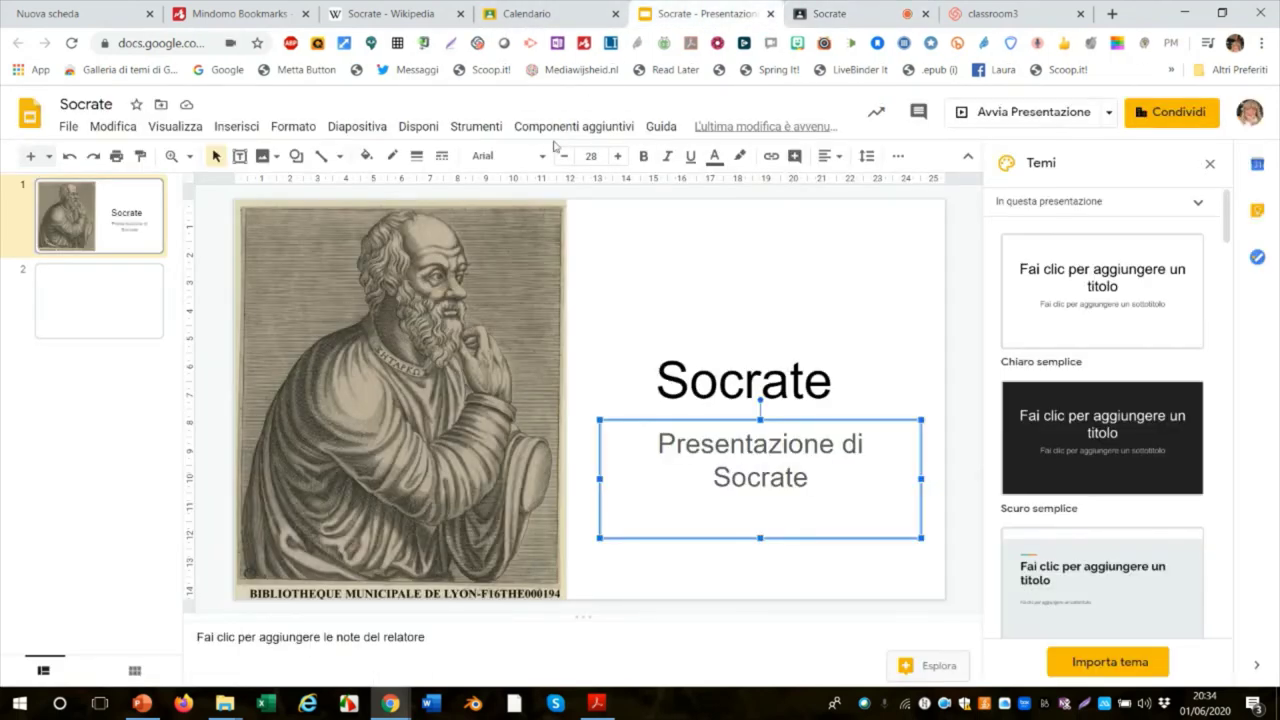
{"action": "left_click", "coordinate": [853, 18]}
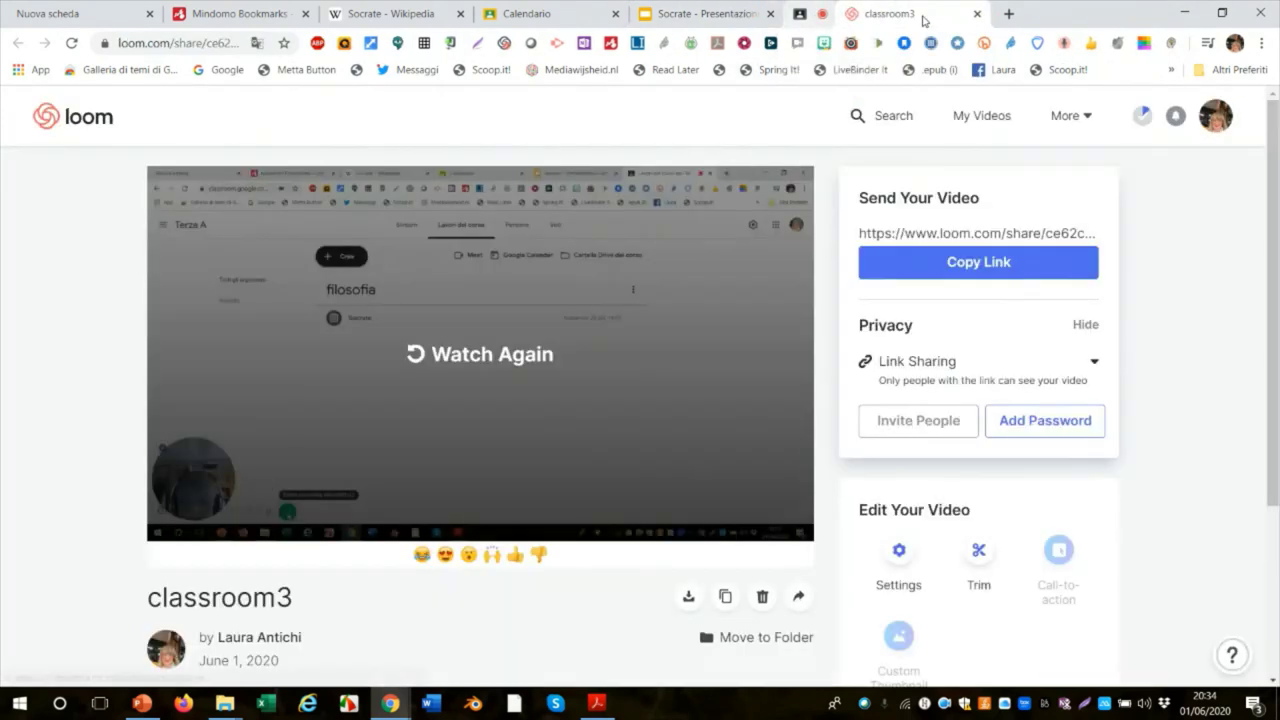
{"action": "left_click", "coordinate": [925, 14]}
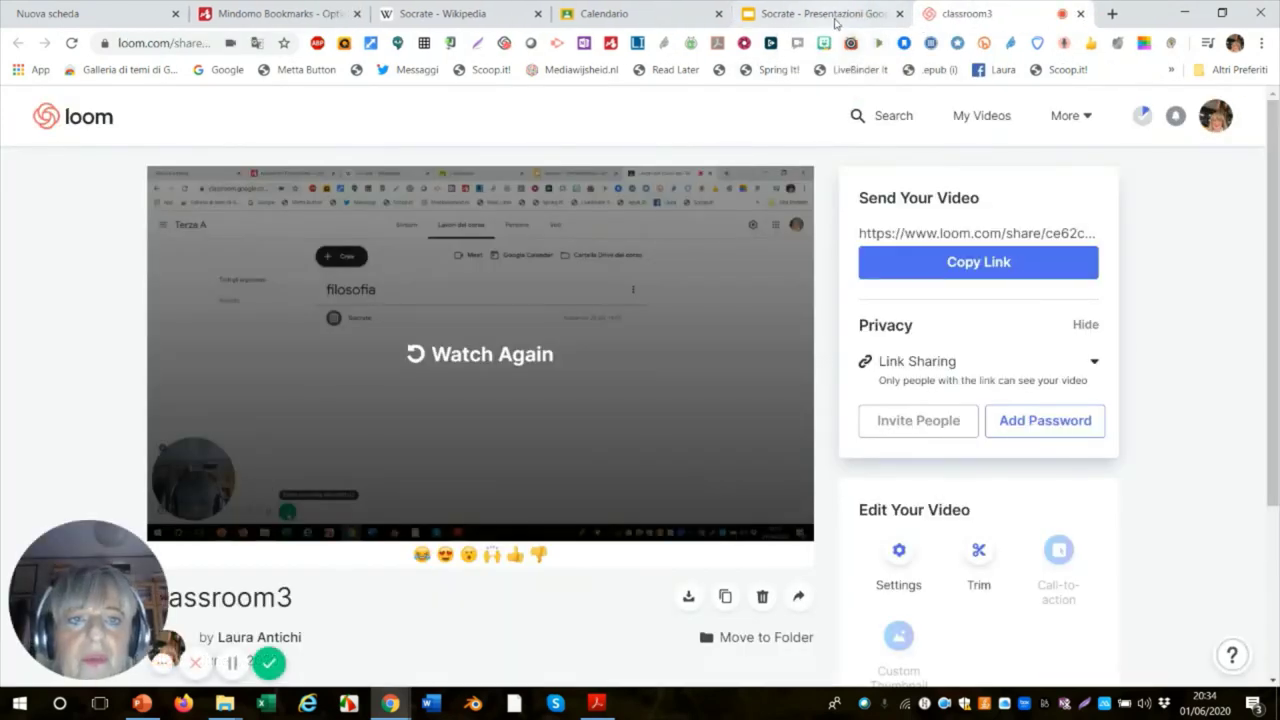
{"action": "left_click", "coordinate": [829, 16]}
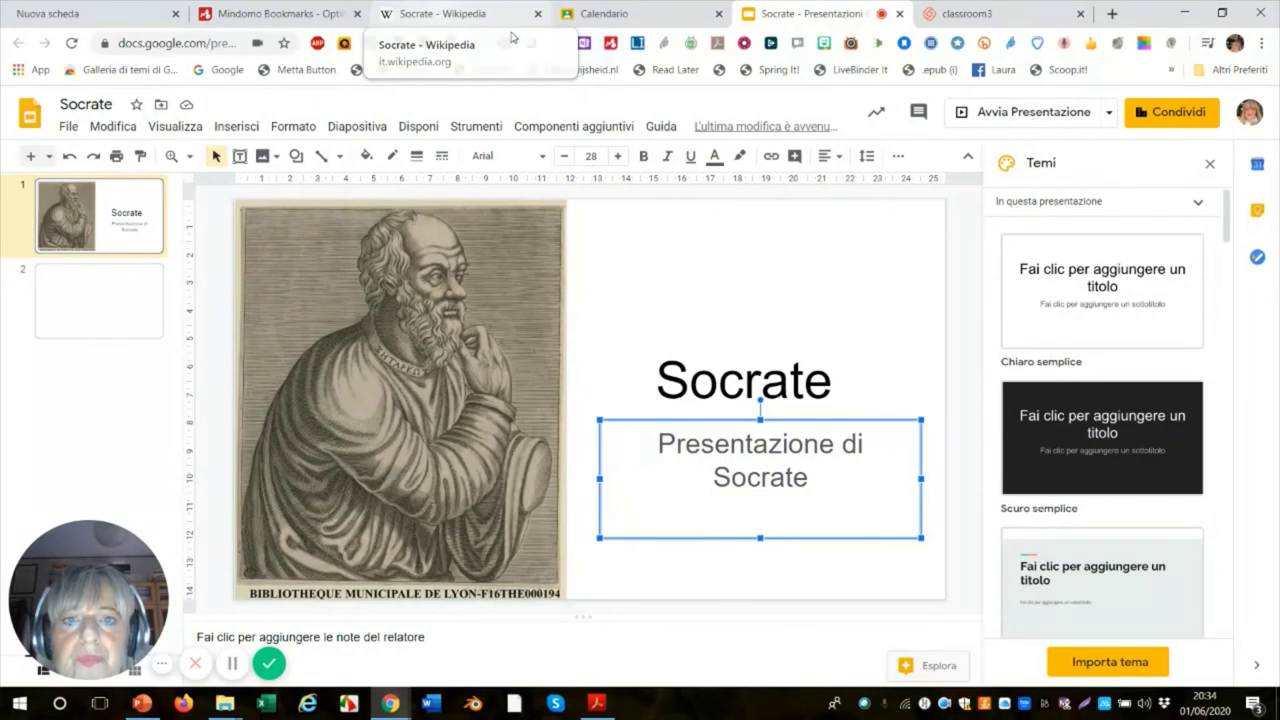
{"action": "left_click", "coordinate": [605, 14]}
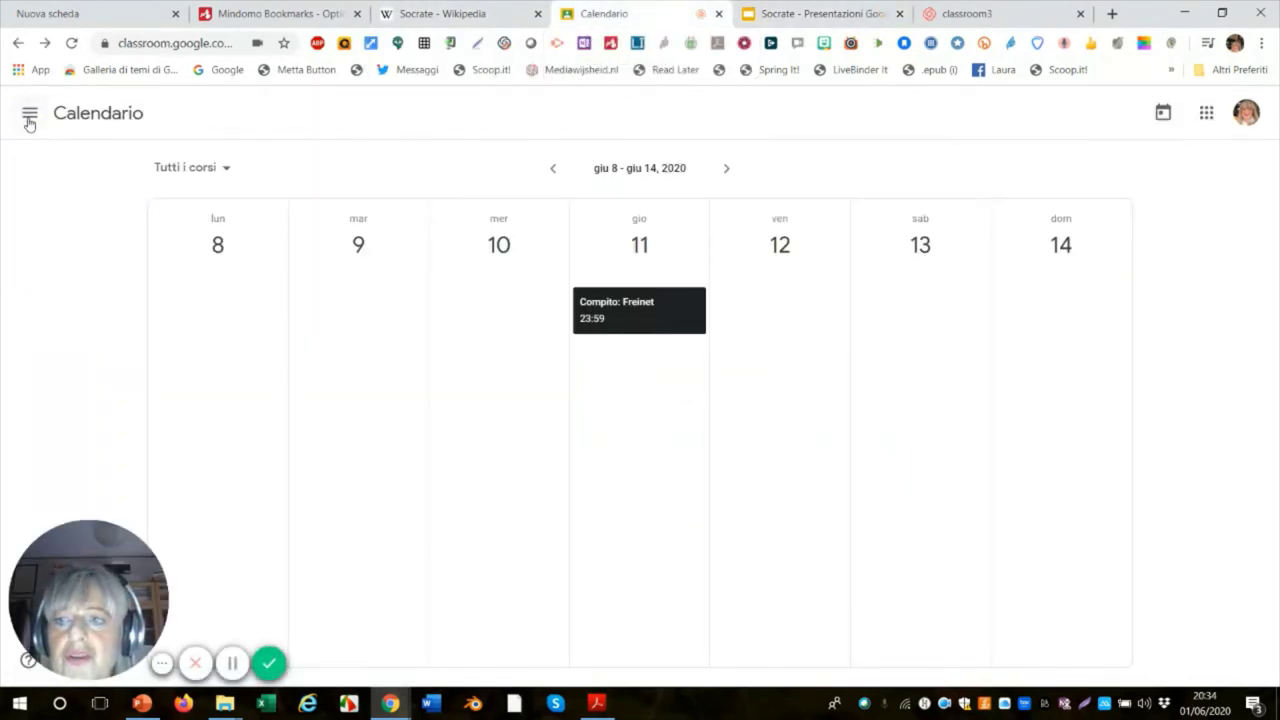
Browse the Classroom calendar week by week through June 22–28, 2020 to check the assignment deadlines
{"action": "left_click", "coordinate": [16, 44]}
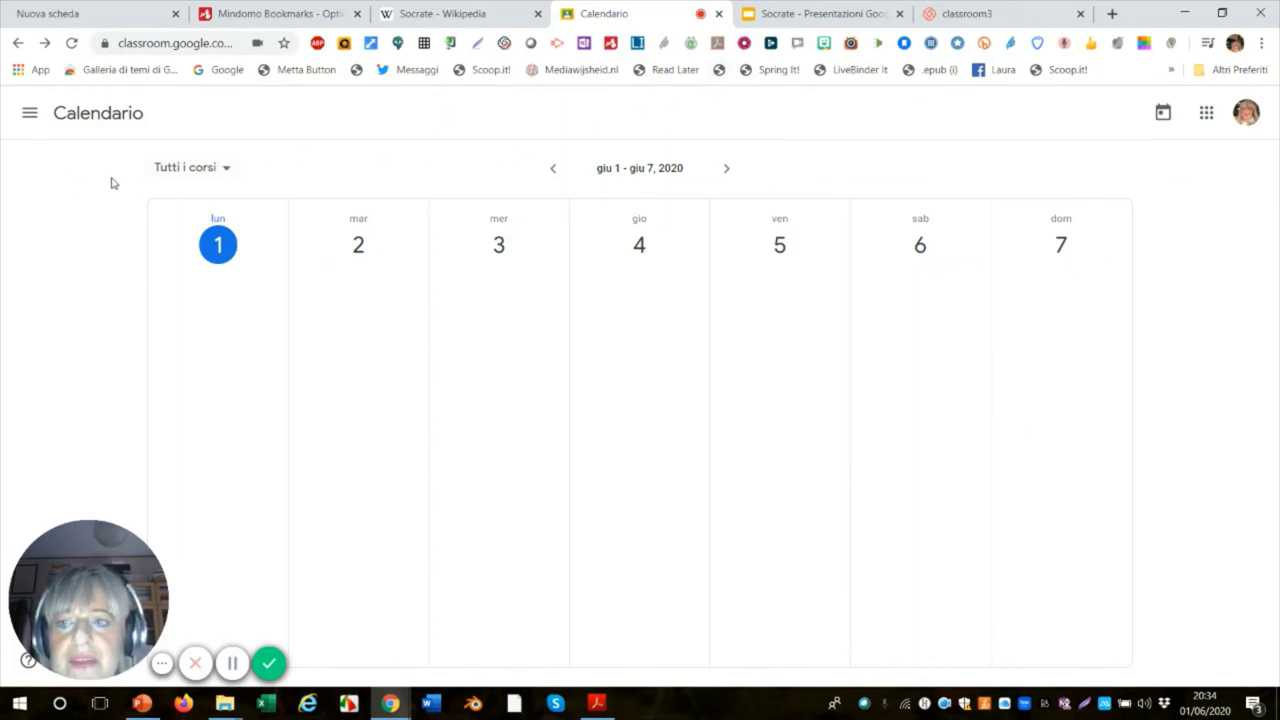
{"action": "left_click", "coordinate": [726, 170]}
{"action": "left_click", "coordinate": [726, 170]}
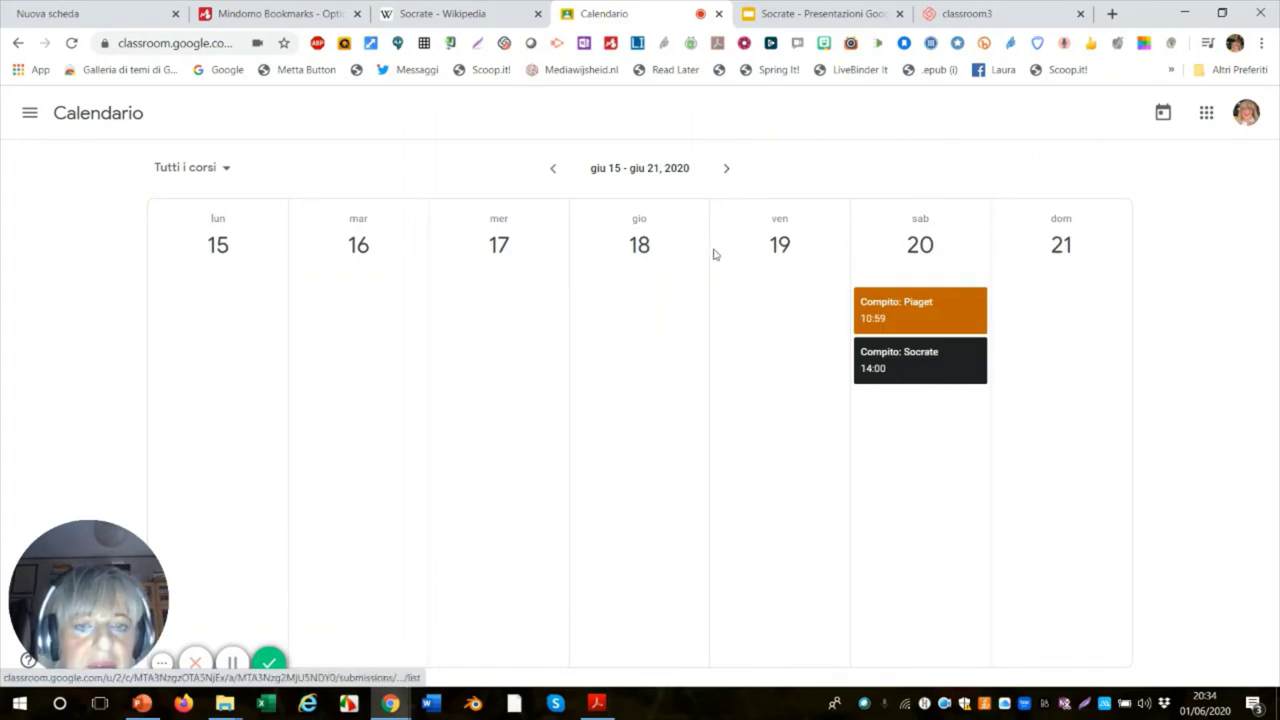
{"action": "left_click", "coordinate": [727, 170]}
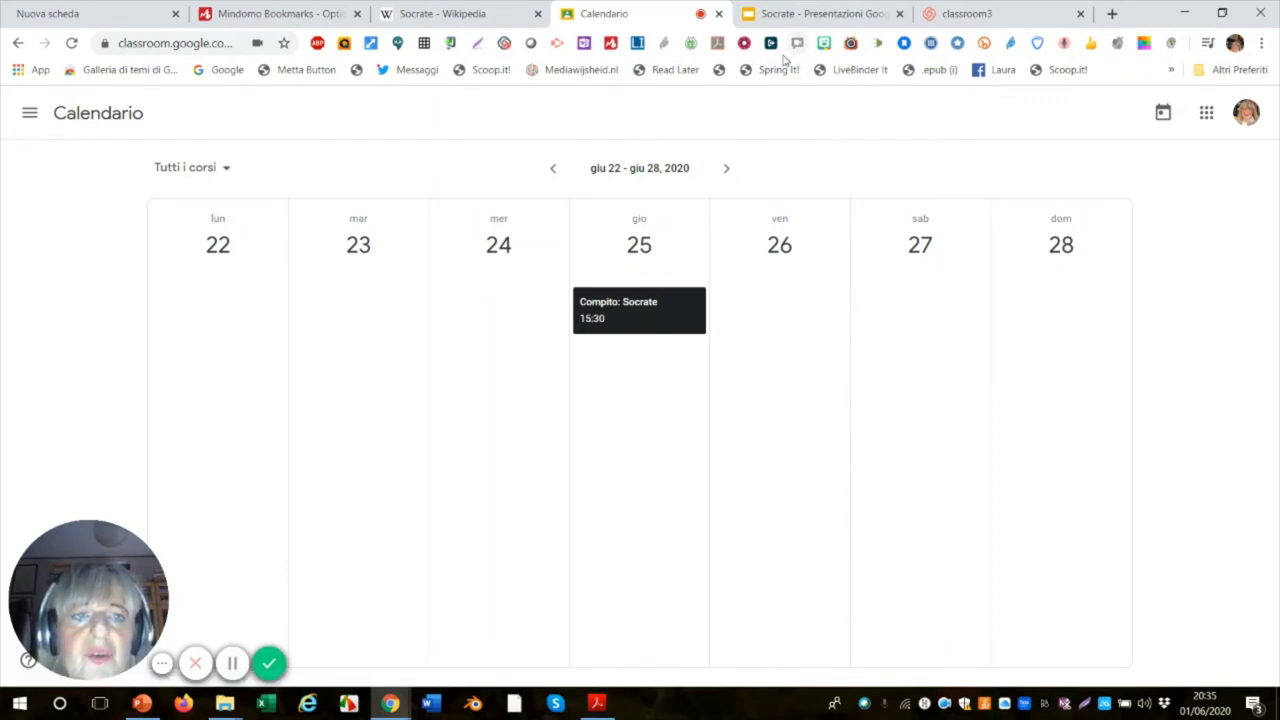
{"action": "left_click", "coordinate": [233, 668]}
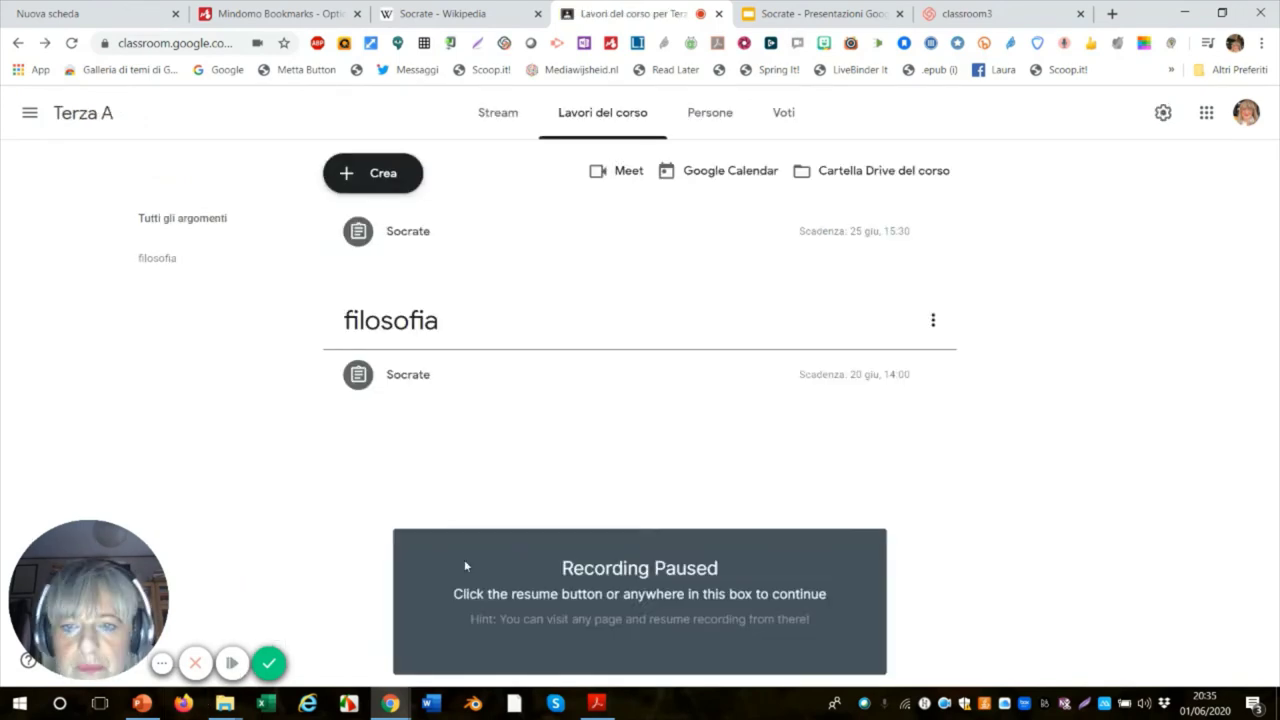
{"action": "left_click", "coordinate": [464, 559]}
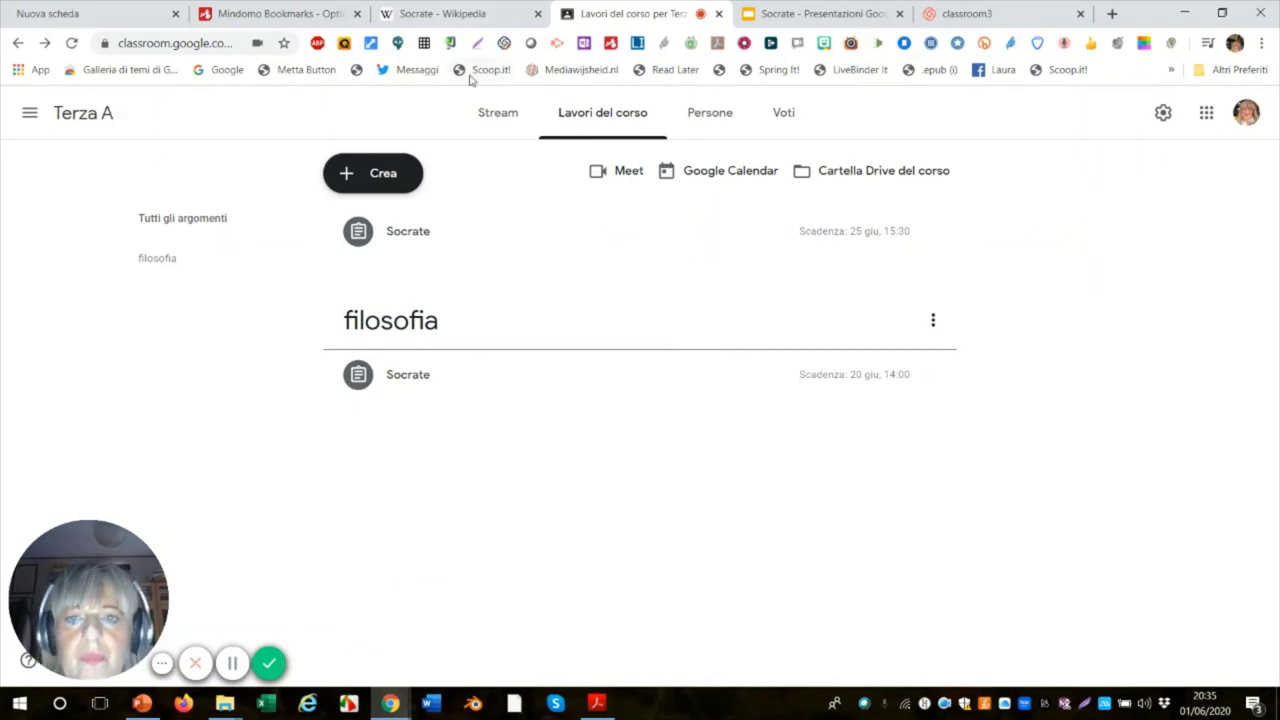
Review the Terza A stream, grades and classwork pages
{"action": "left_click", "coordinate": [506, 120]}
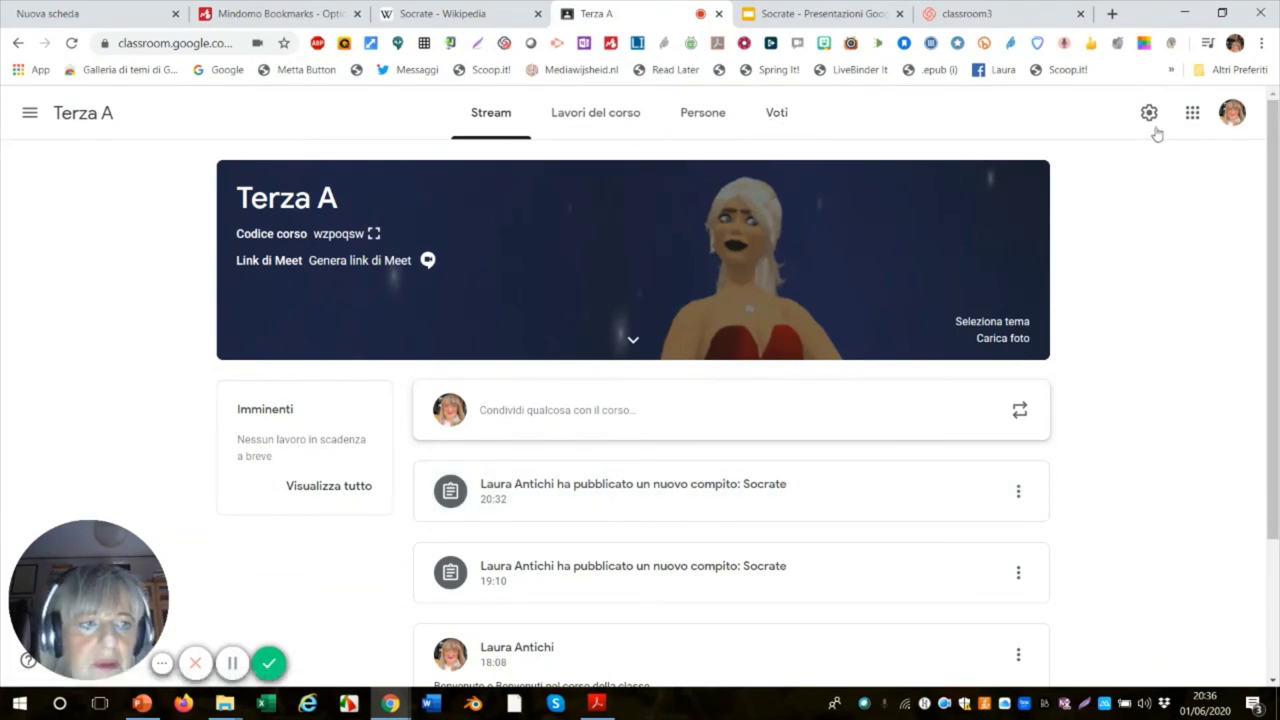
{"action": "left_click", "coordinate": [771, 120]}
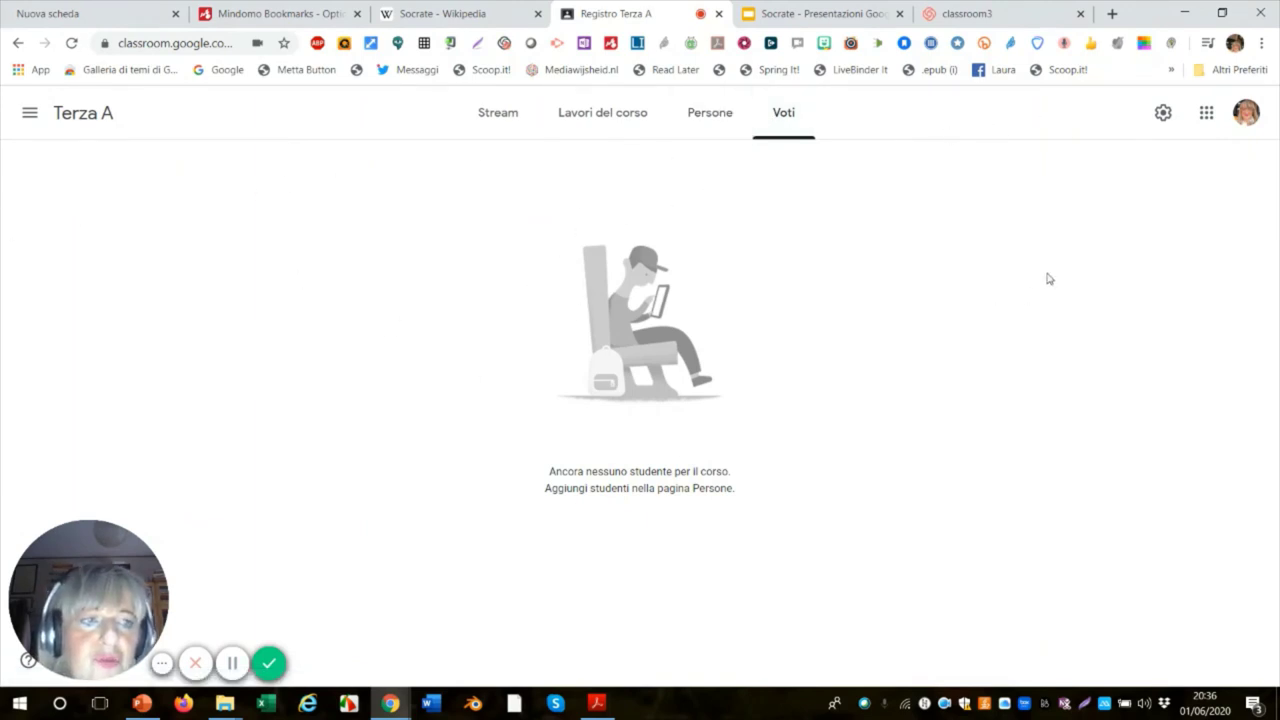
{"action": "left_click", "coordinate": [590, 118]}
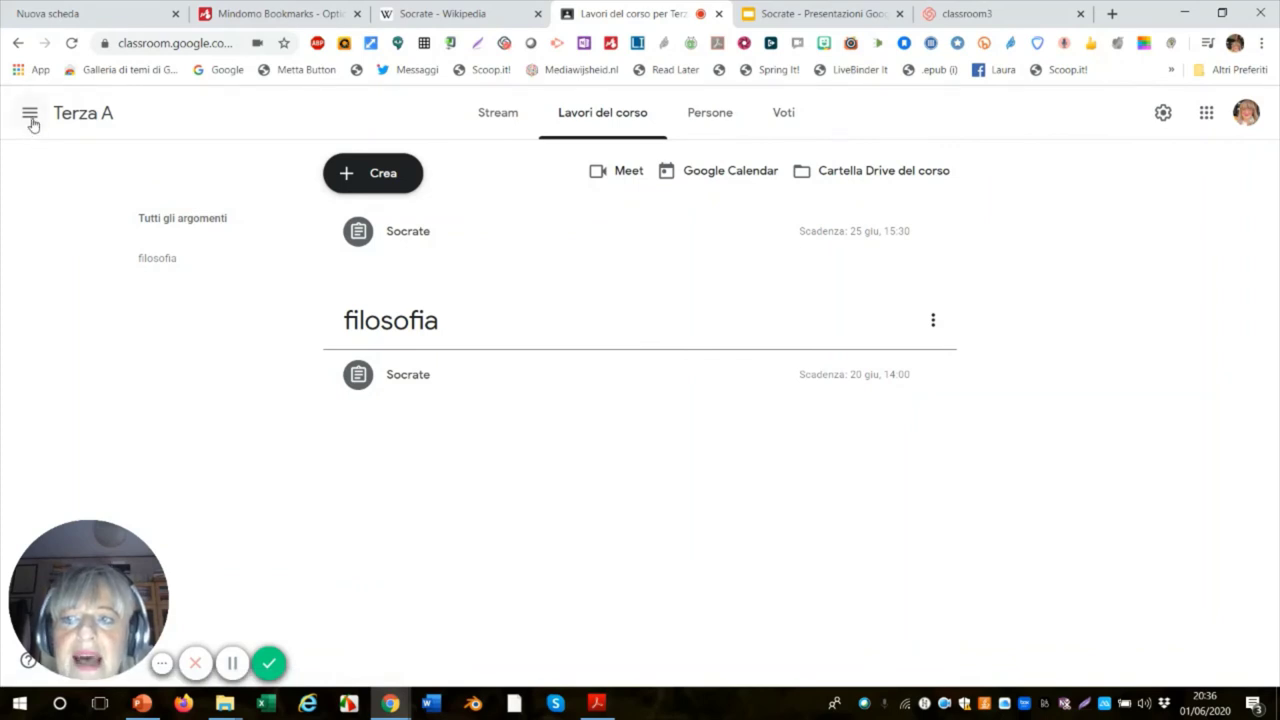
{"action": "left_click", "coordinate": [483, 117]}
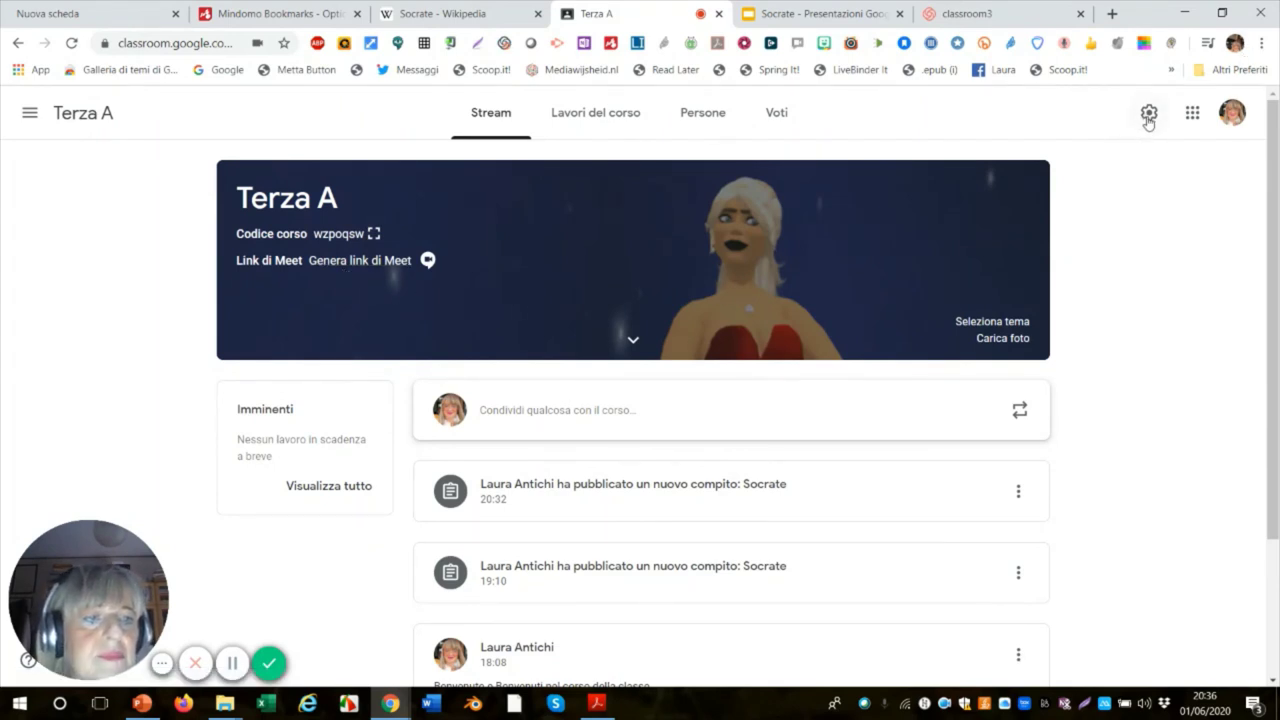
{"action": "left_click", "coordinate": [614, 114]}
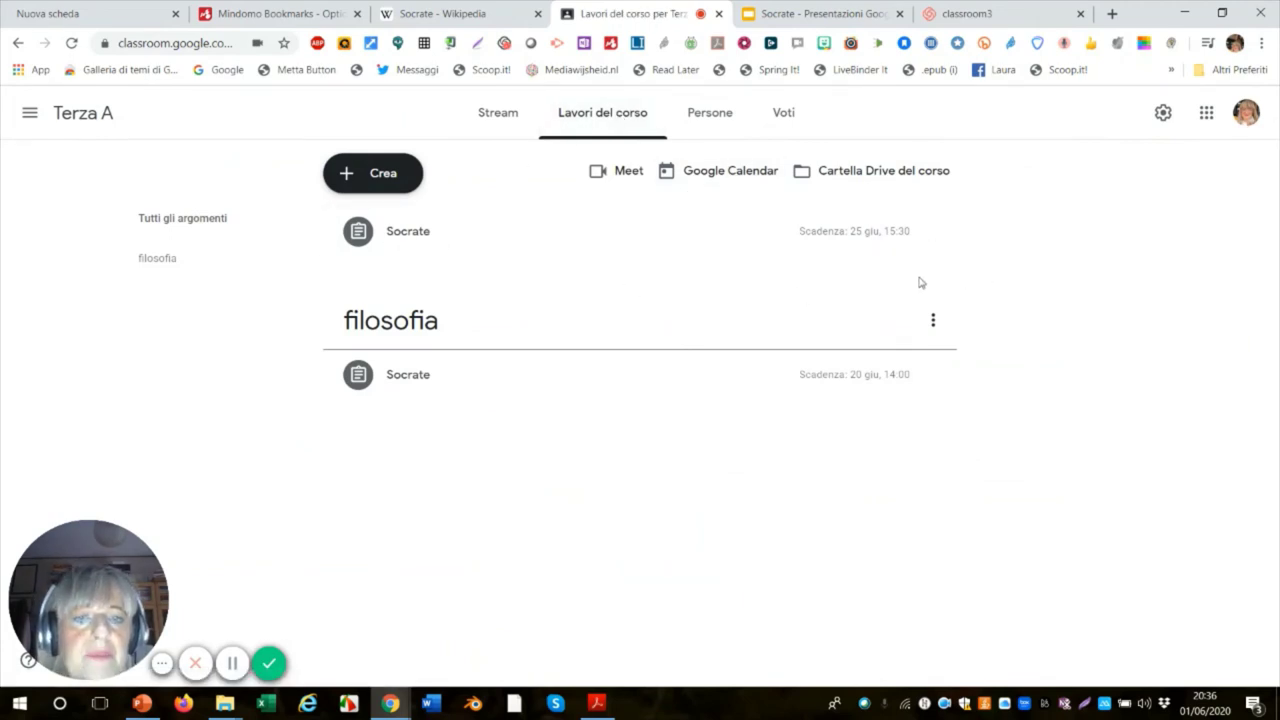
Open Google Calendar from the Terza A classwork and save an untitled June 4, 2020 event, 4:30–5:30 PM, with a Google Meet videoconference
{"action": "left_click", "coordinate": [710, 172]}
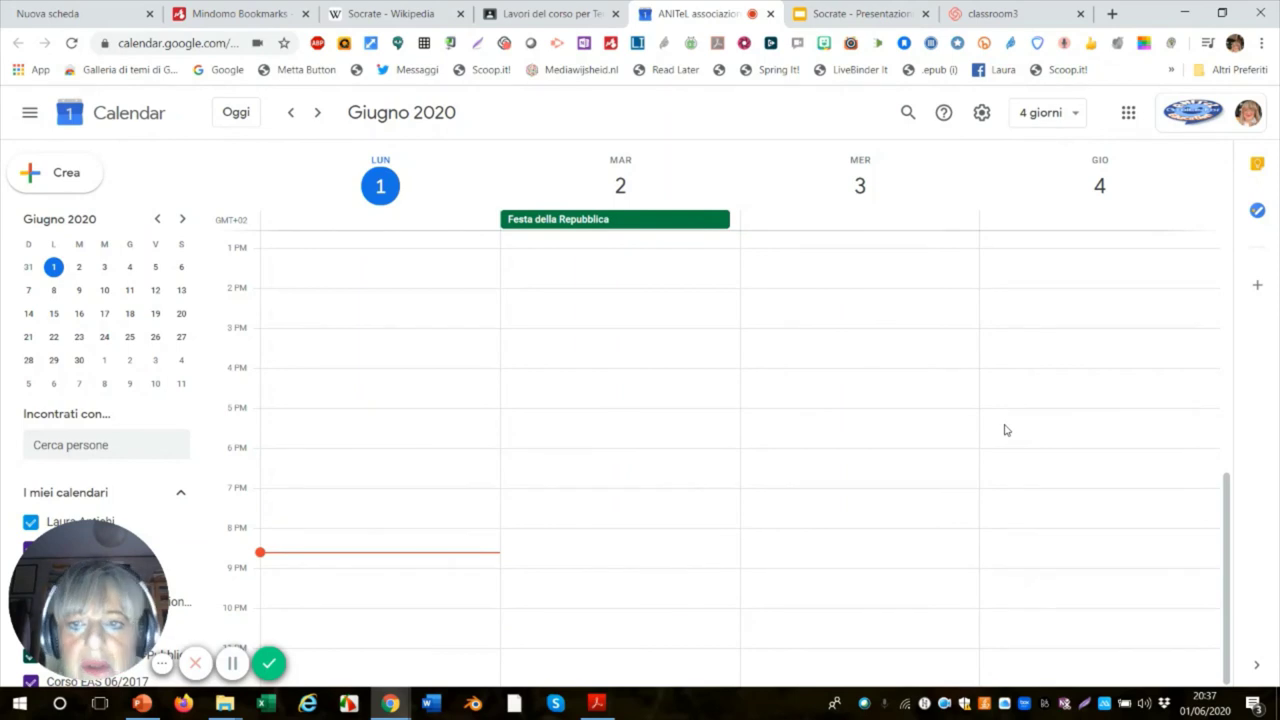
{"action": "left_click", "coordinate": [1044, 393]}
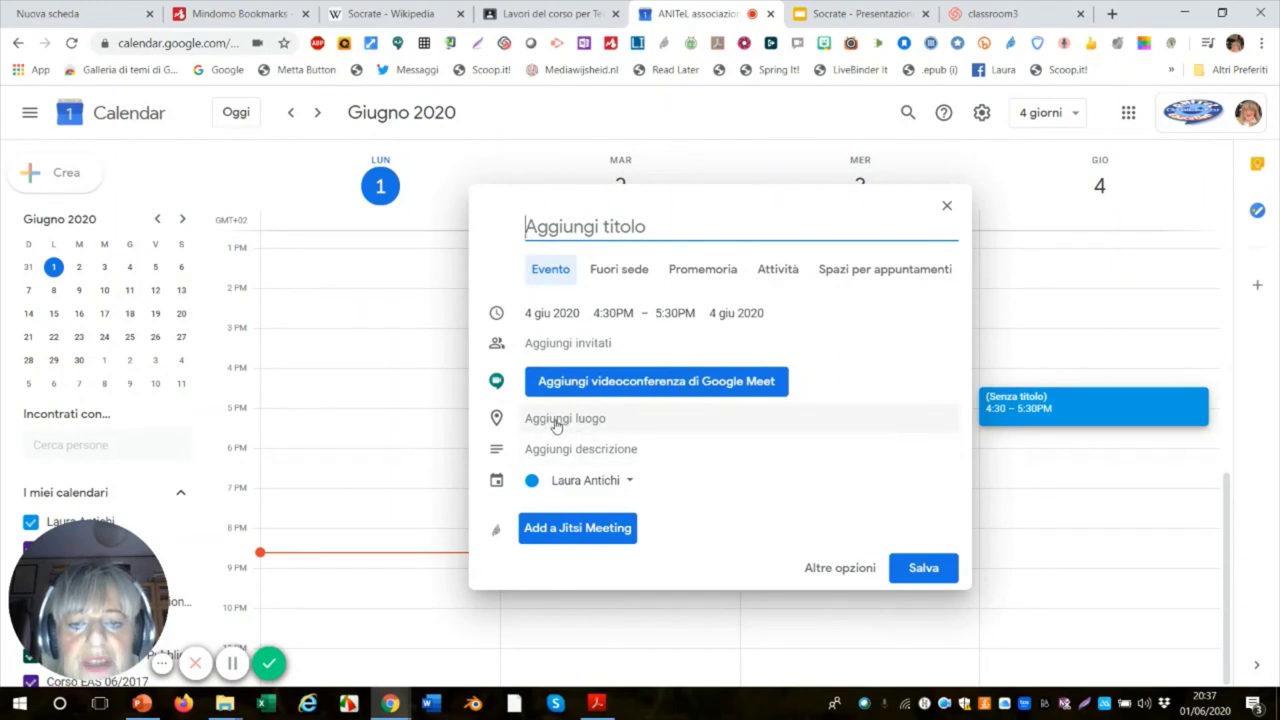
{"action": "left_click", "coordinate": [628, 391]}
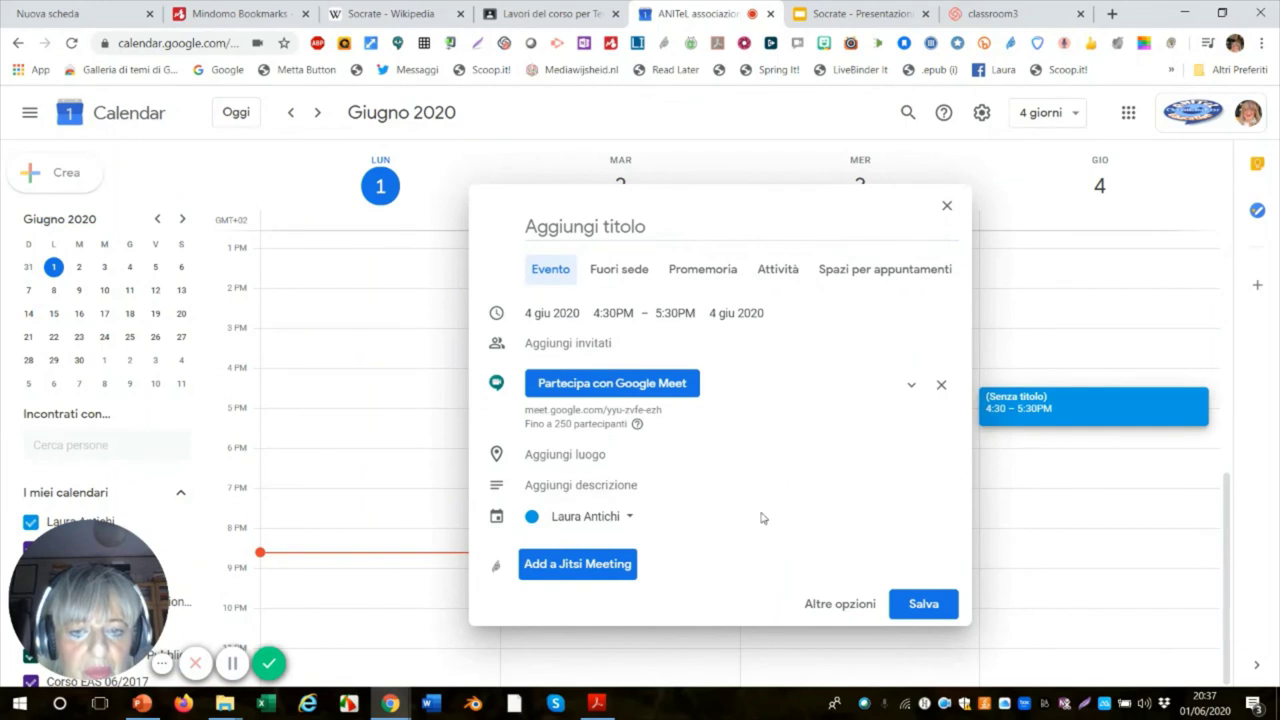
{"action": "left_click", "coordinate": [923, 605]}
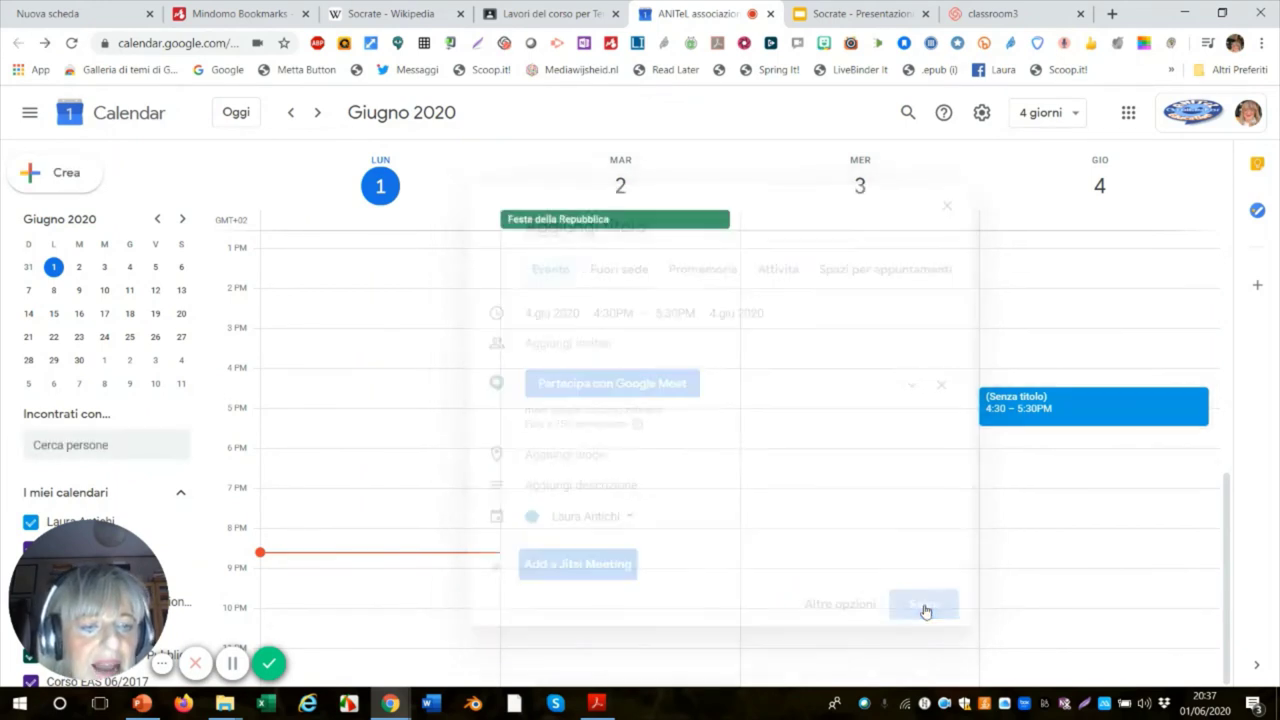
Open the full details of the saved June 4 event, check its Google Meet room, and close the room without joining
{"action": "left_click", "coordinate": [1017, 413]}
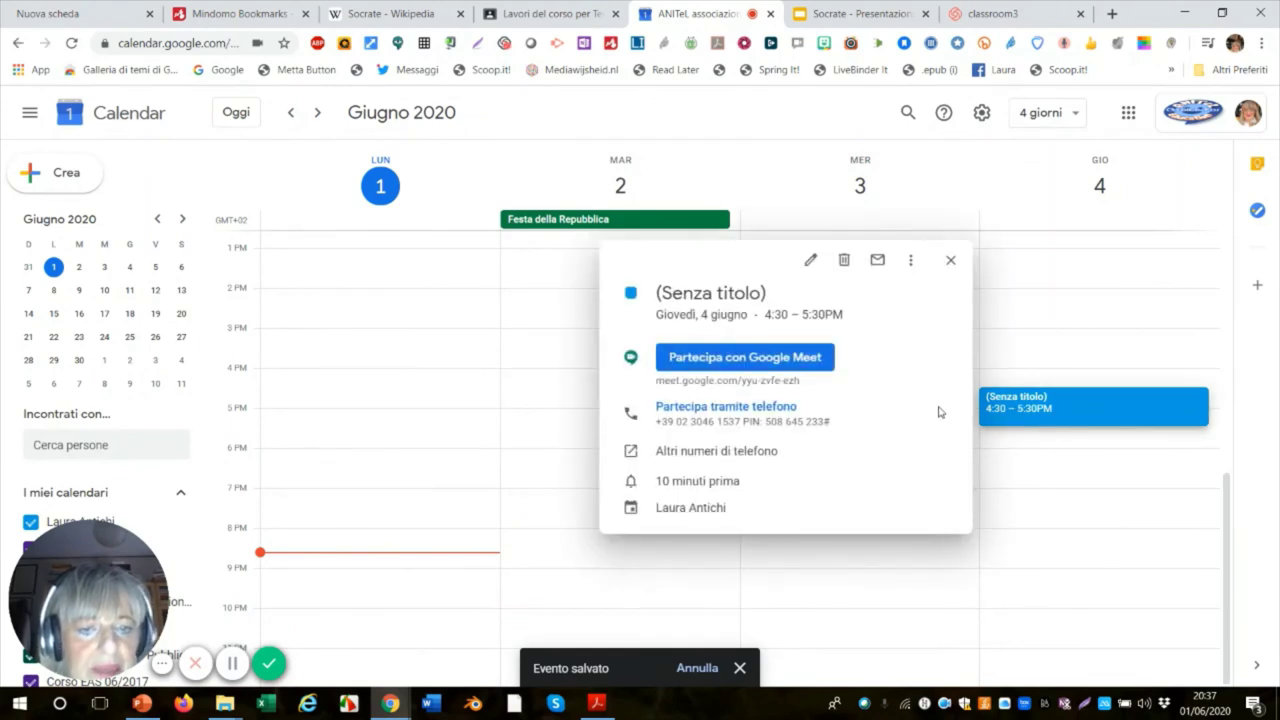
{"action": "left_click", "coordinate": [1040, 410]}
{"action": "double_click", "coordinate": [1033, 408]}
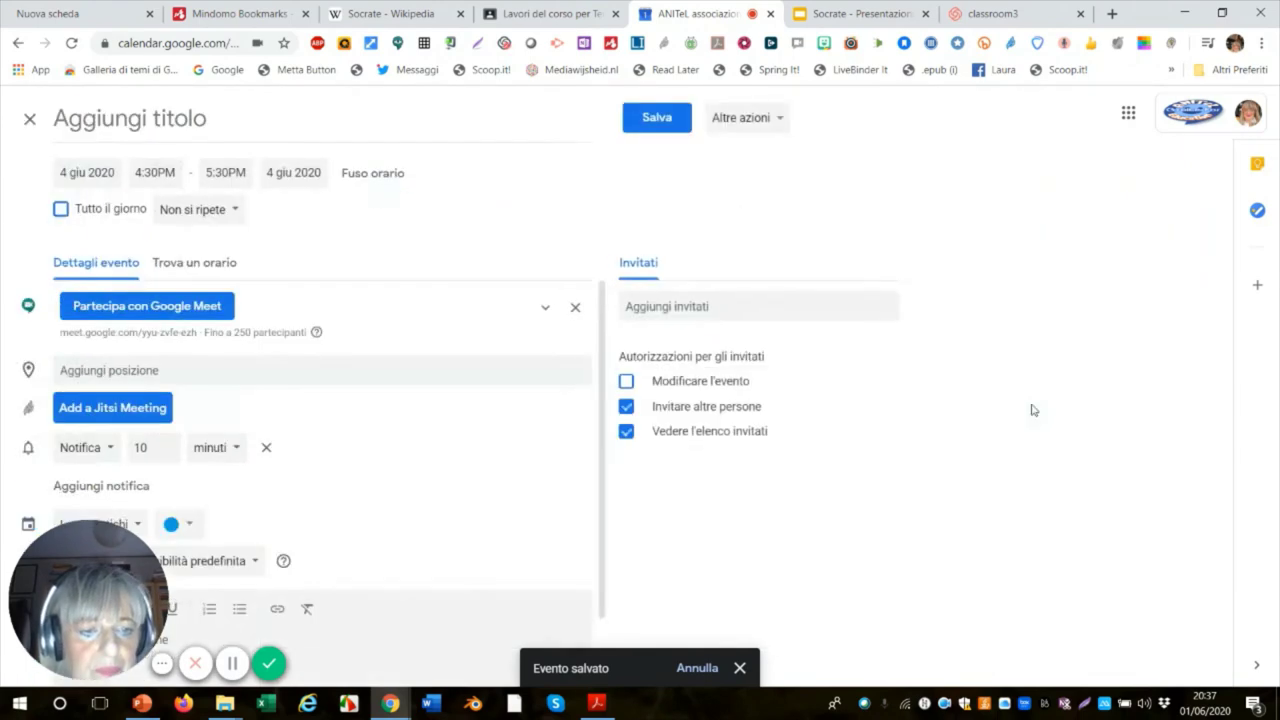
{"action": "left_click", "coordinate": [184, 310]}
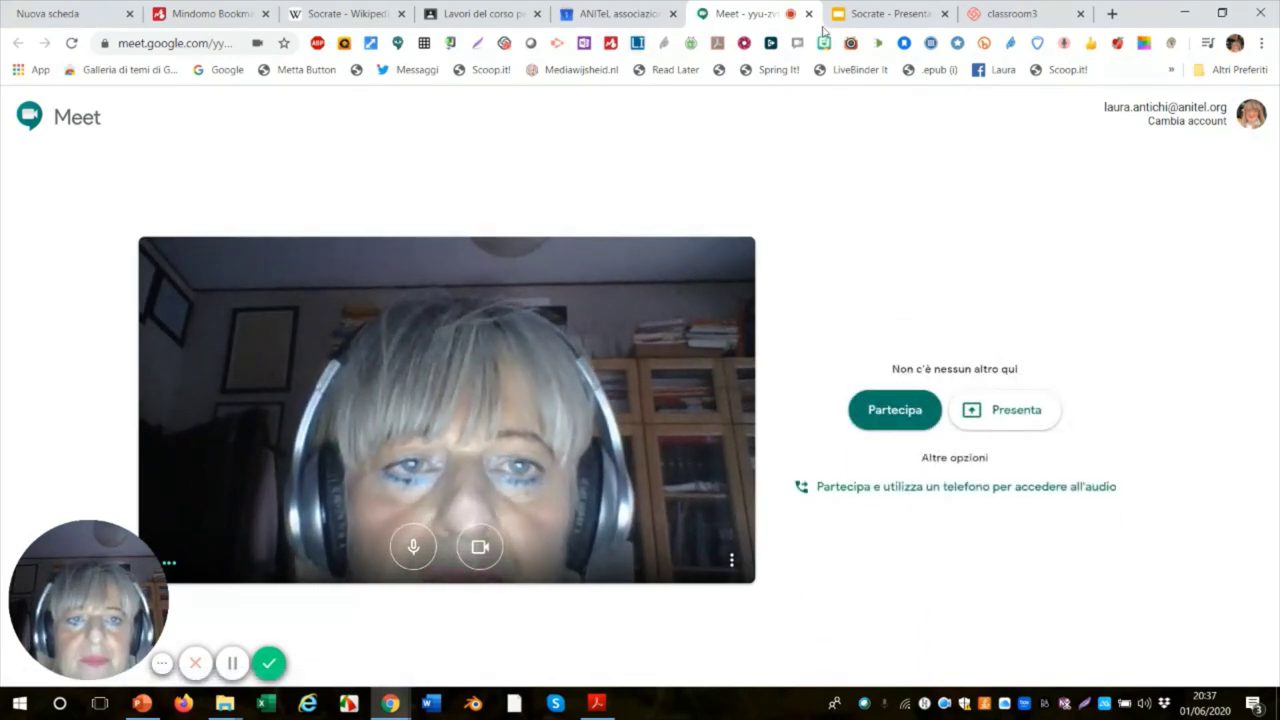
{"action": "key", "text": "ctrl+w"}
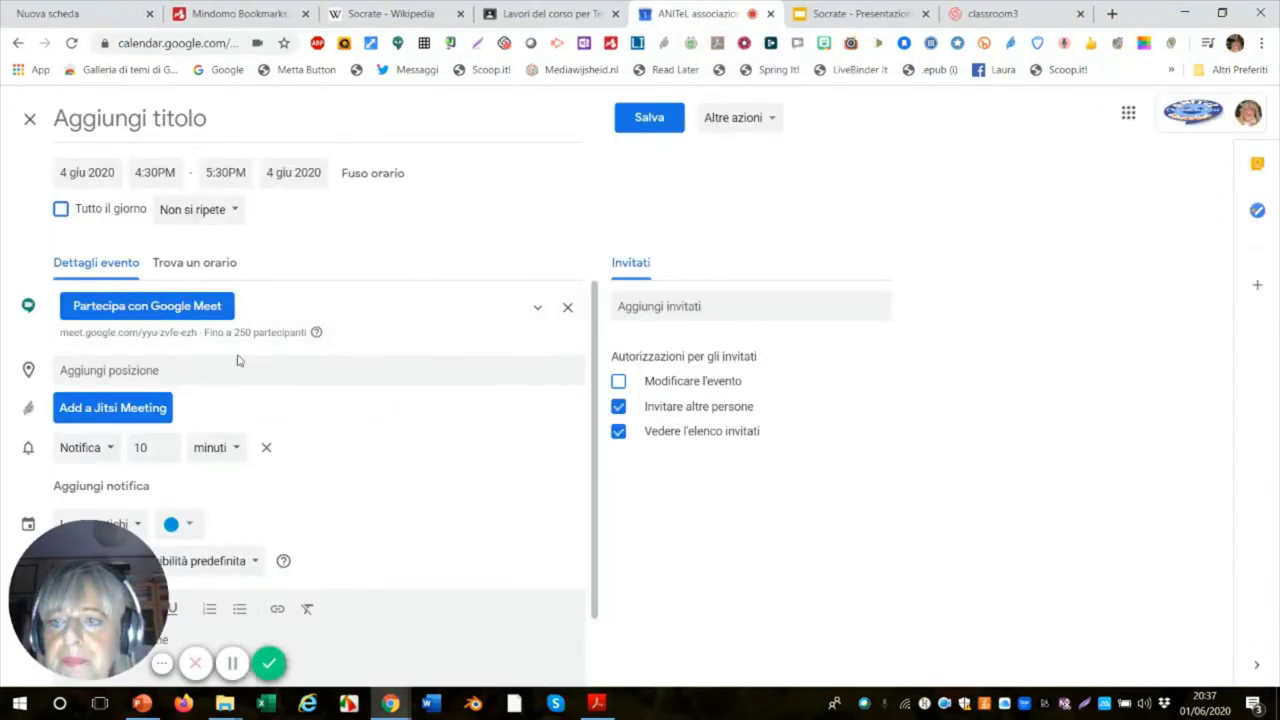
Title the June 4 event "Incontro finale" and save it
{"action": "left_click", "coordinate": [181, 119]}
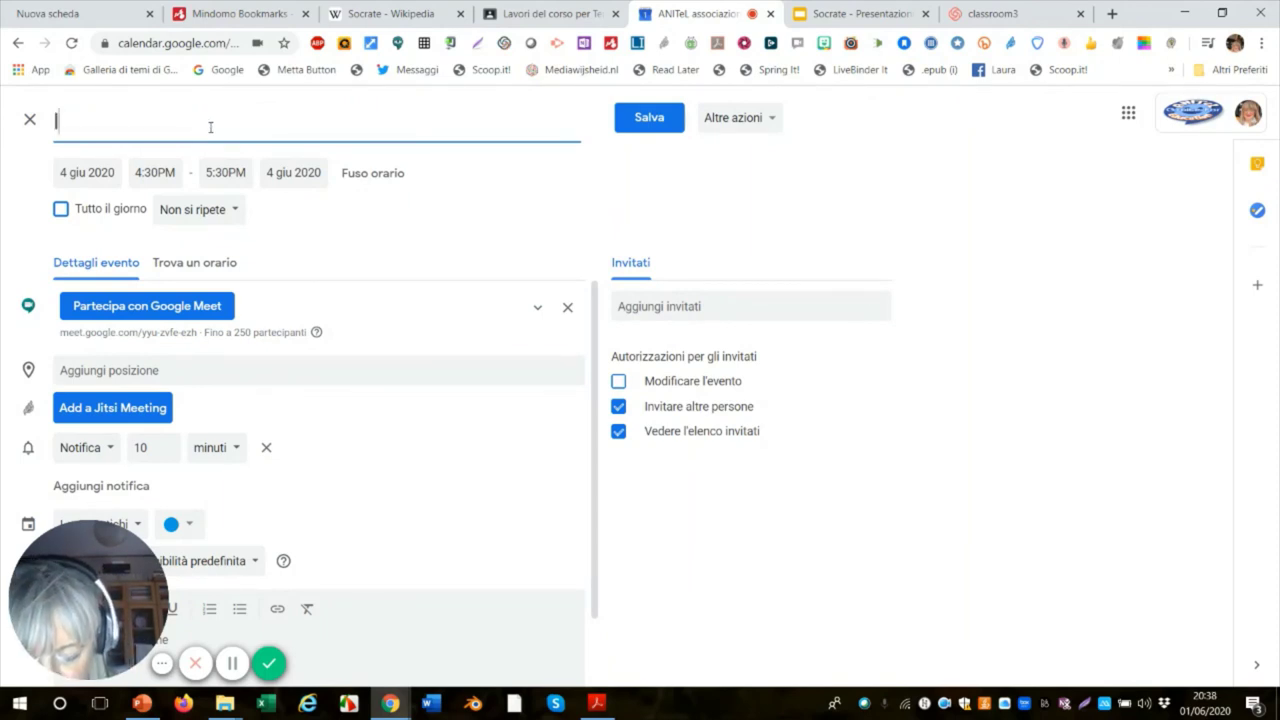
{"action": "type", "text": "nco"}
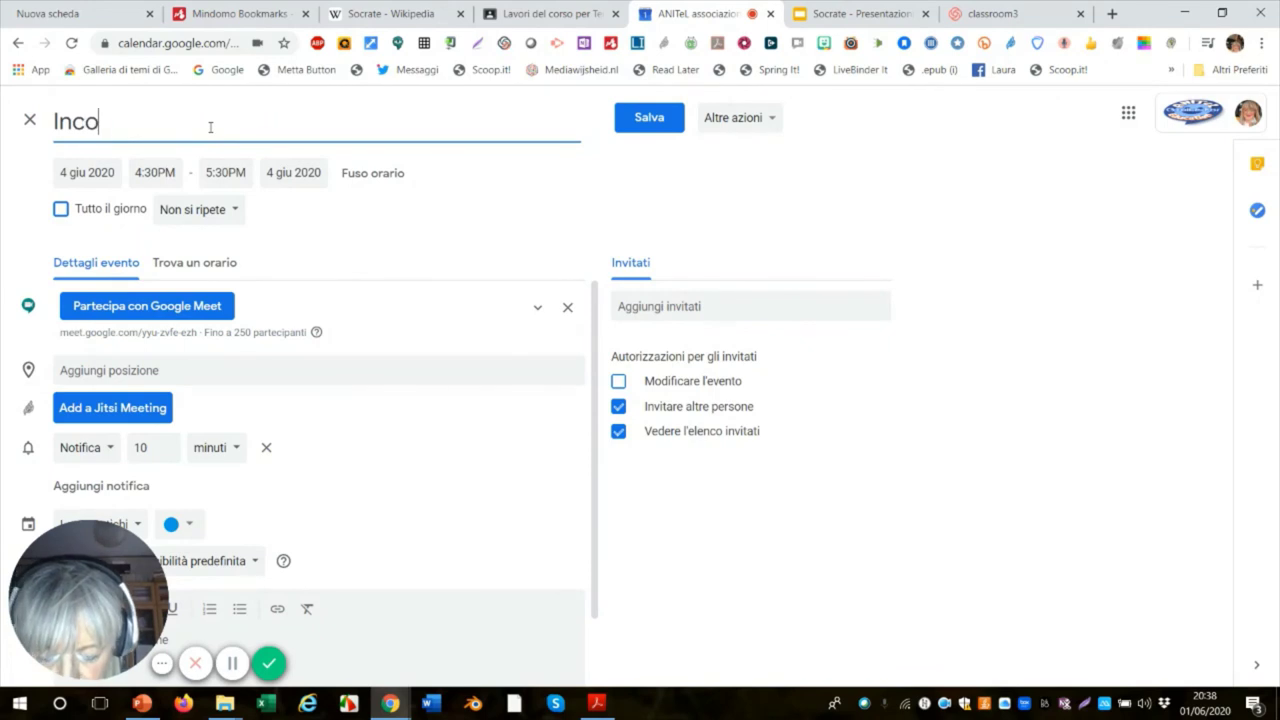
{"action": "type", "text": "ntro f"}
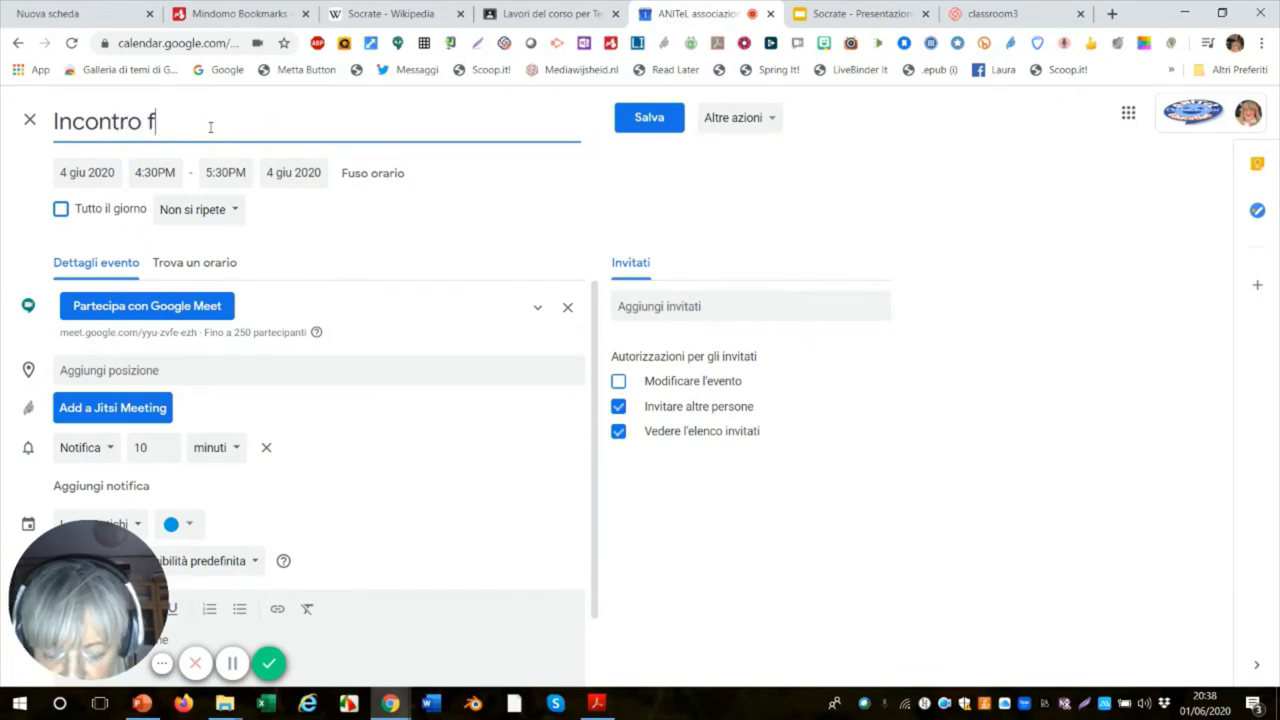
{"action": "type", "text": "inale"}
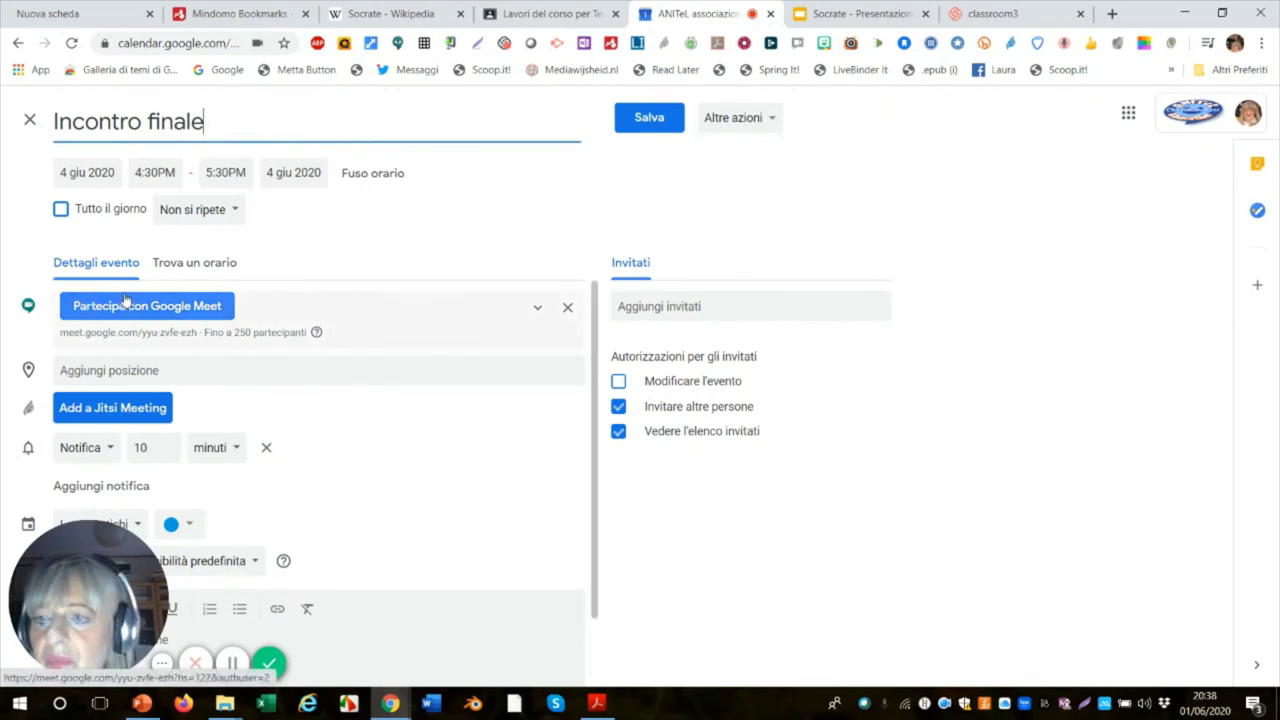
{"action": "left_click", "coordinate": [319, 235]}
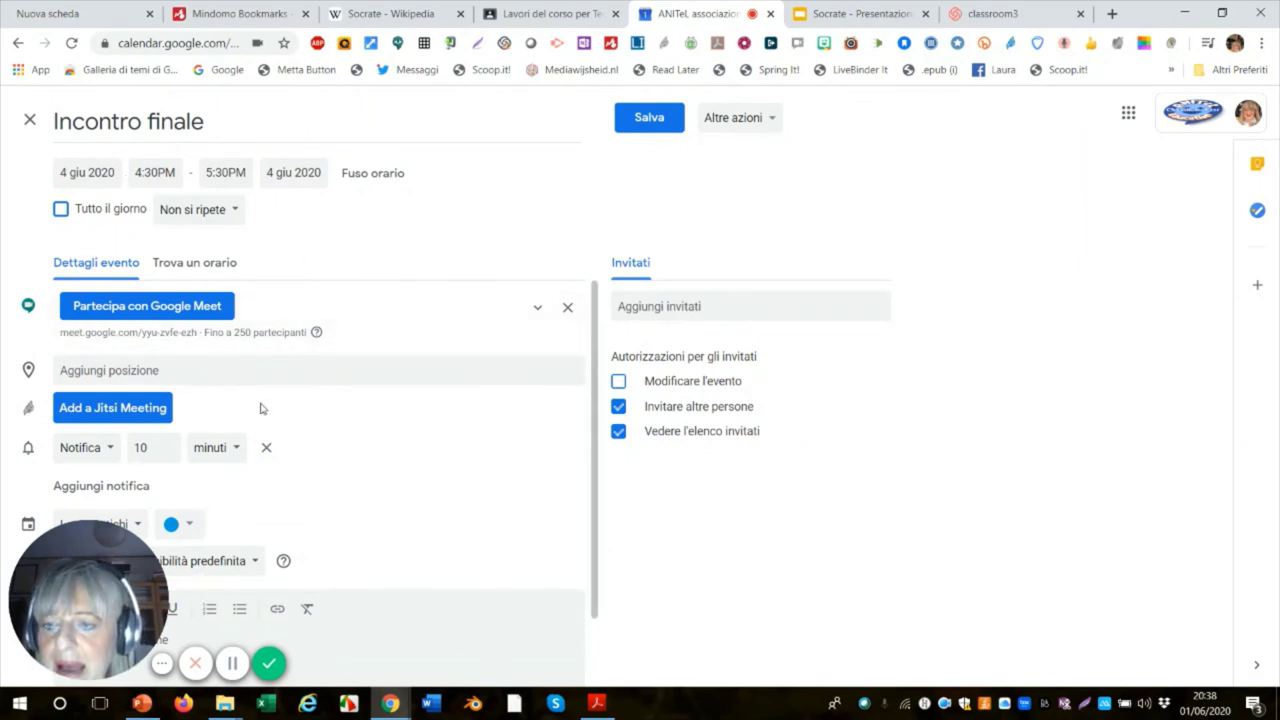
{"action": "left_click", "coordinate": [665, 132]}
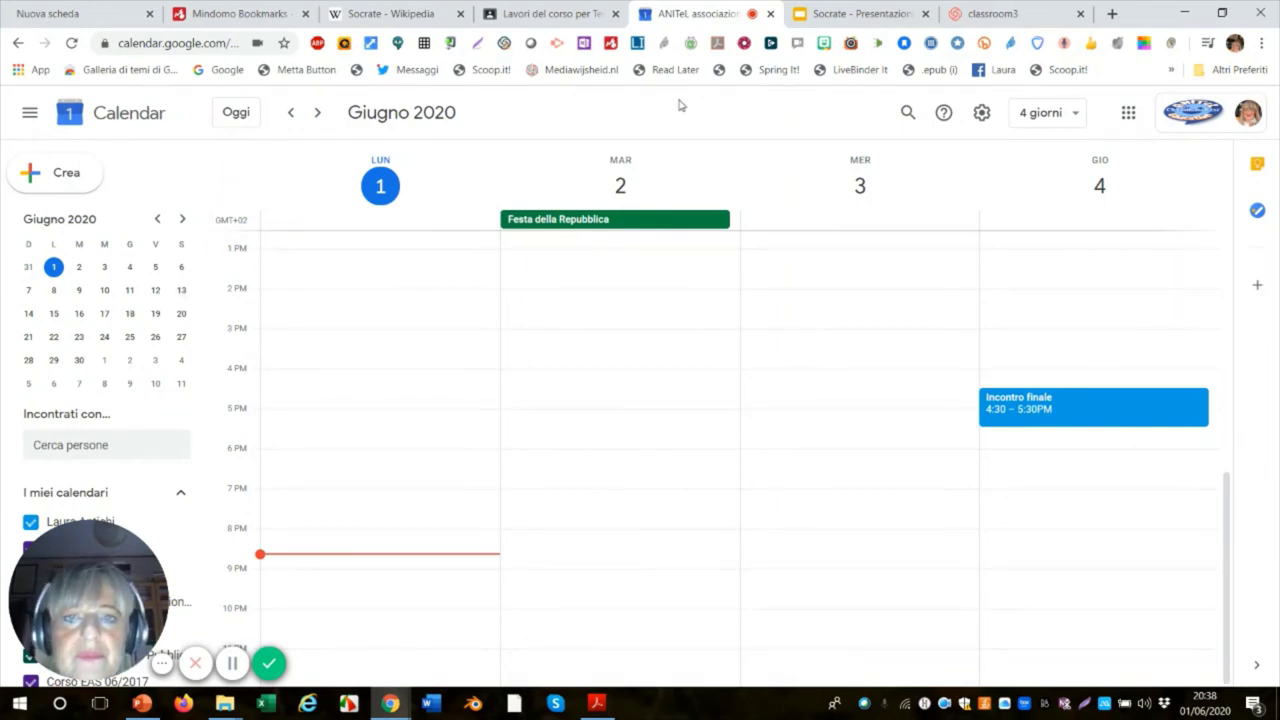
Return to Terza A in Classroom and generate a Meet link for the course in its general settings
{"action": "left_click", "coordinate": [552, 14]}
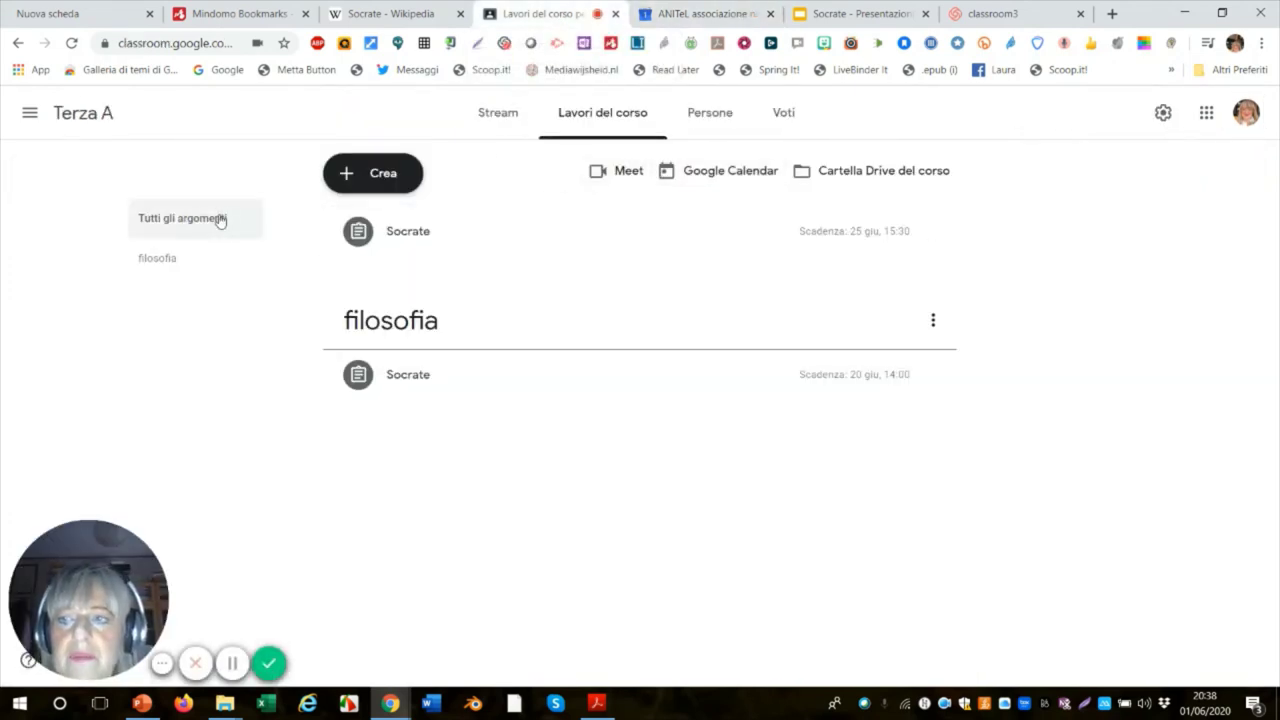
{"action": "left_click", "coordinate": [500, 120]}
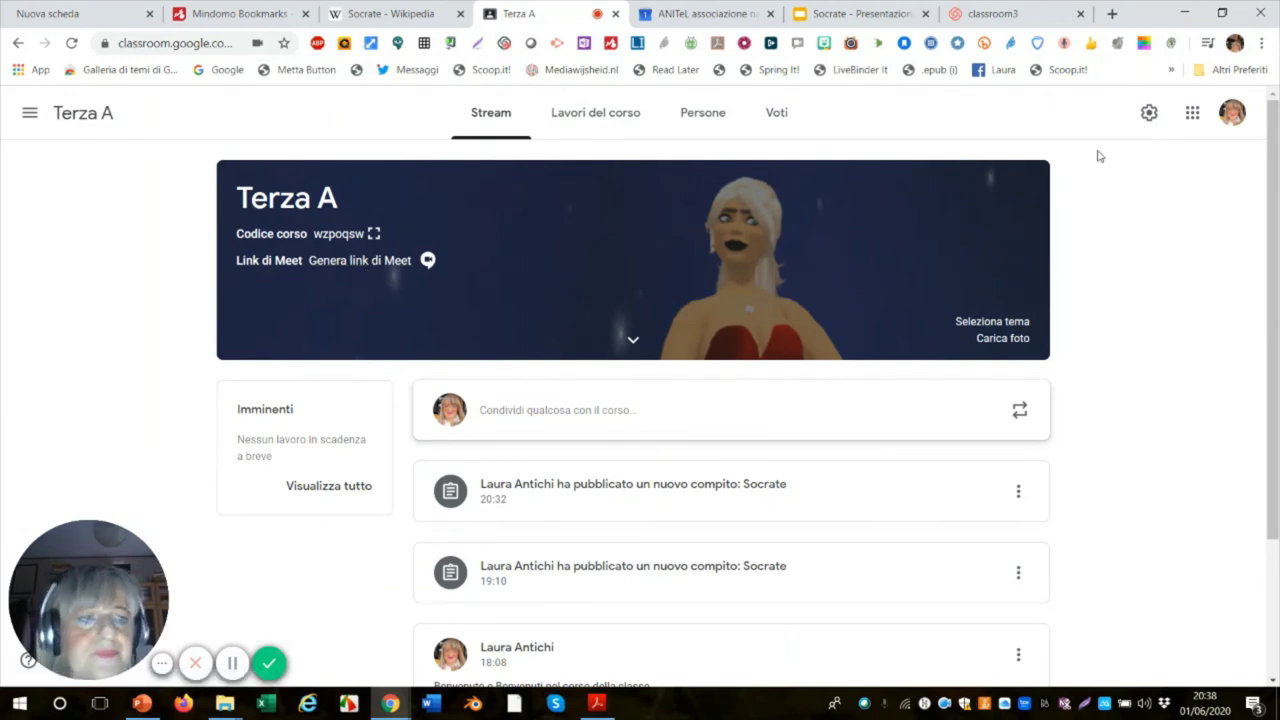
{"action": "left_click", "coordinate": [1146, 112]}
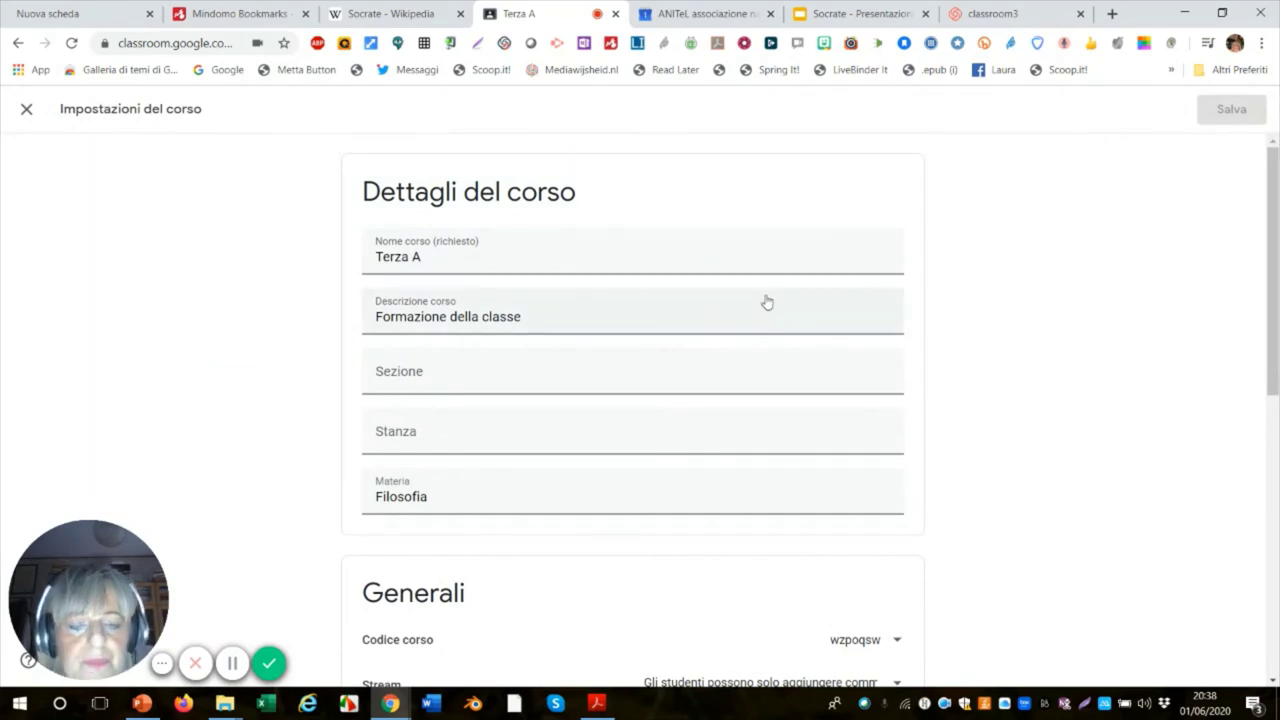
{"action": "scroll", "coordinate": [760, 330], "scroll_direction": "down", "scroll_amount": 3}
{"action": "scroll", "coordinate": [754, 337], "scroll_direction": "up", "scroll_amount": 1}
{"action": "scroll", "coordinate": [756, 337], "scroll_direction": "down", "scroll_amount": 3}
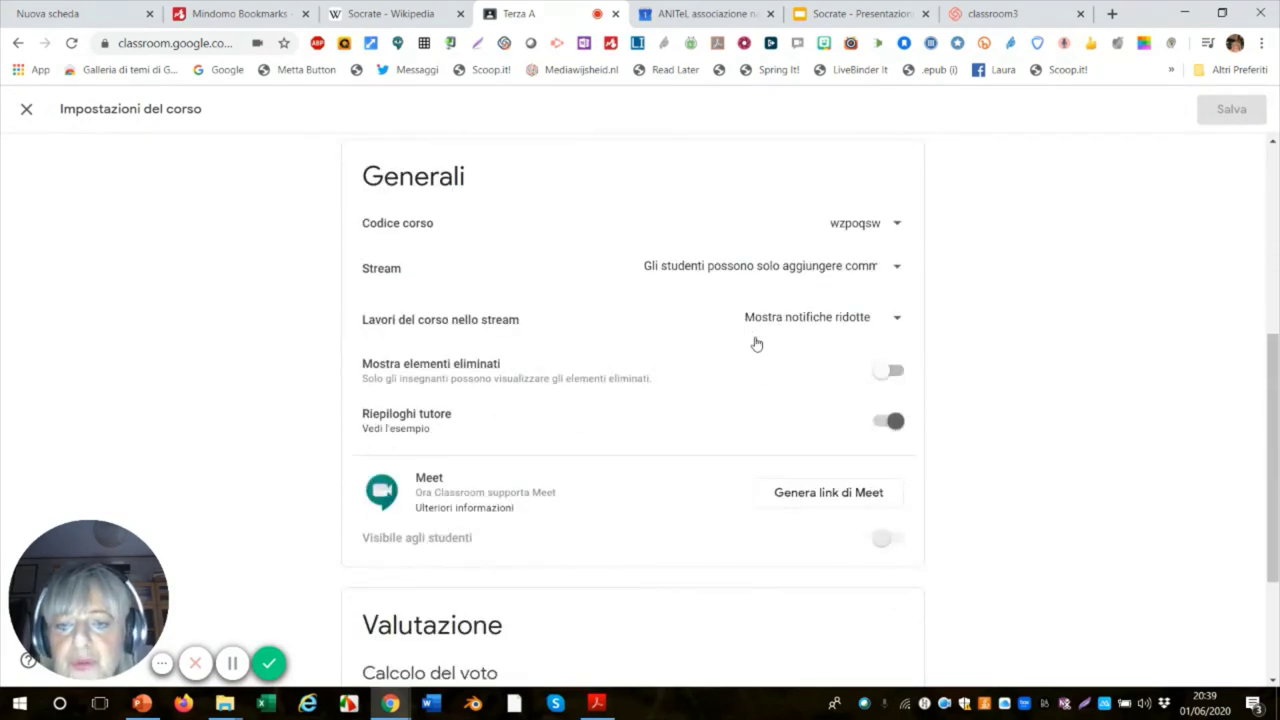
{"action": "scroll", "coordinate": [756, 344], "scroll_direction": "down", "scroll_amount": 2}
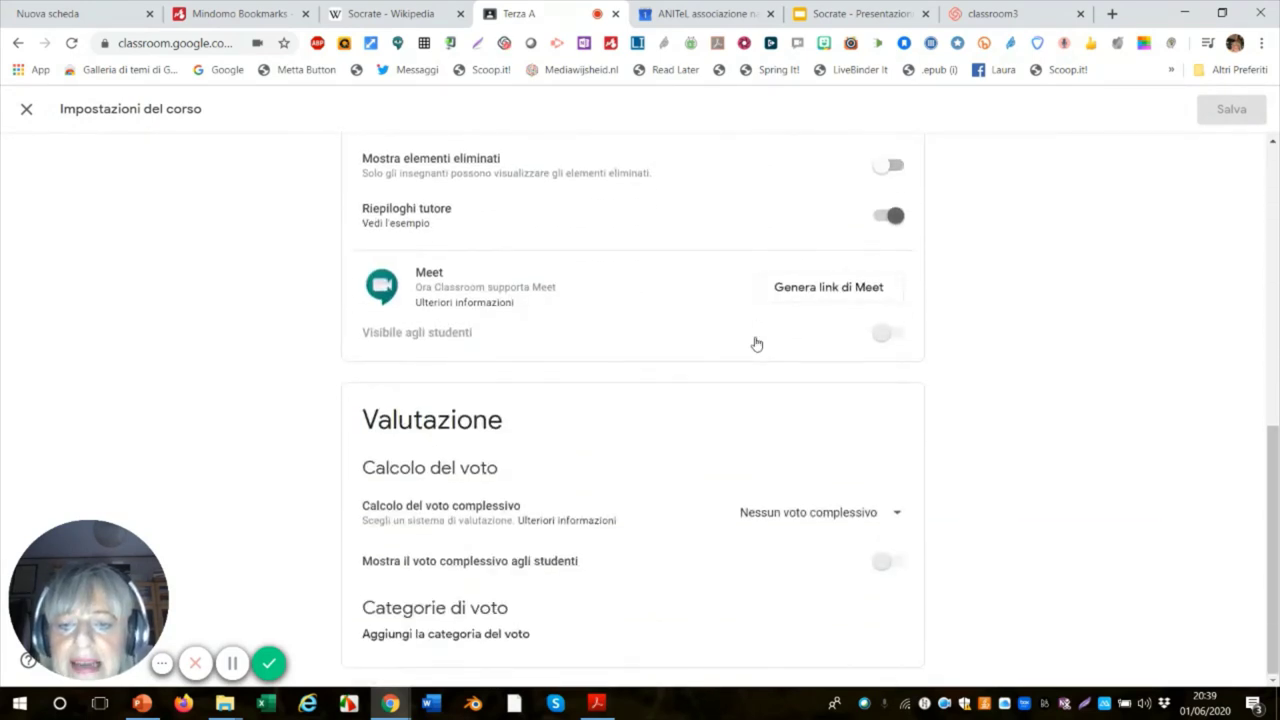
{"action": "left_click", "coordinate": [823, 296]}
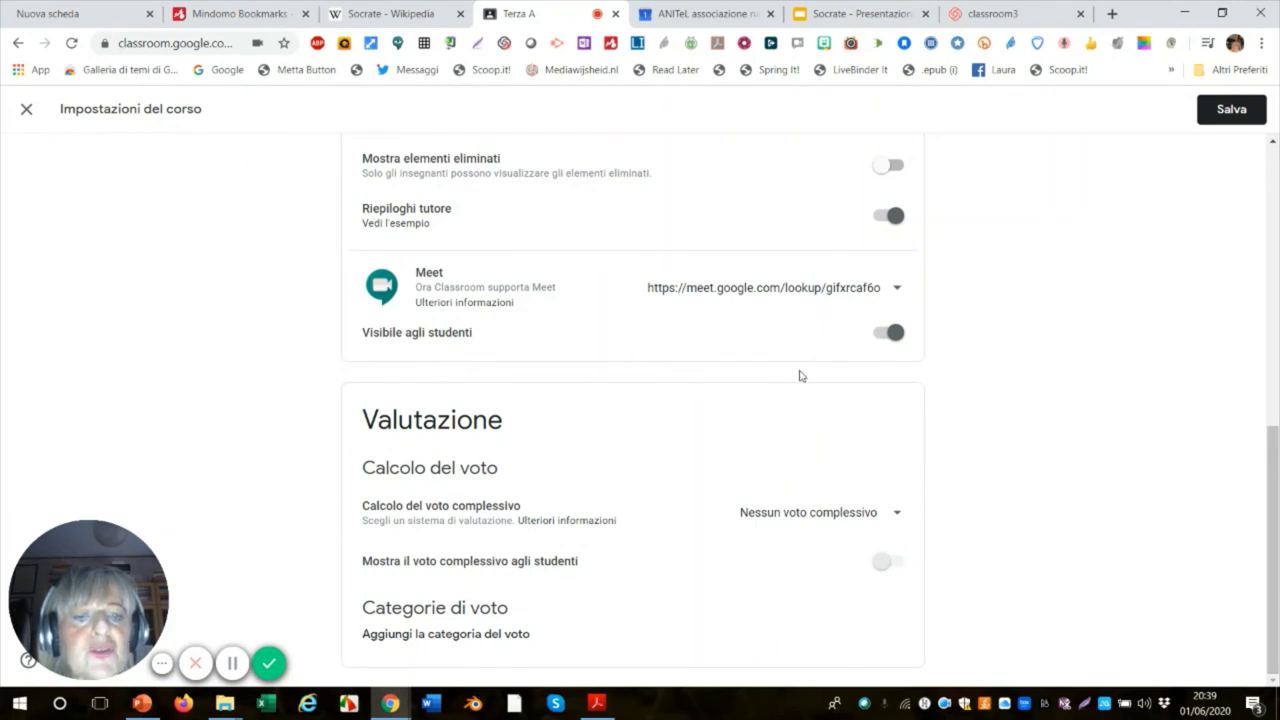
Switch the Meet link's visibility to students off and back on, and save the Terza A course settings
{"action": "left_click", "coordinate": [893, 334]}
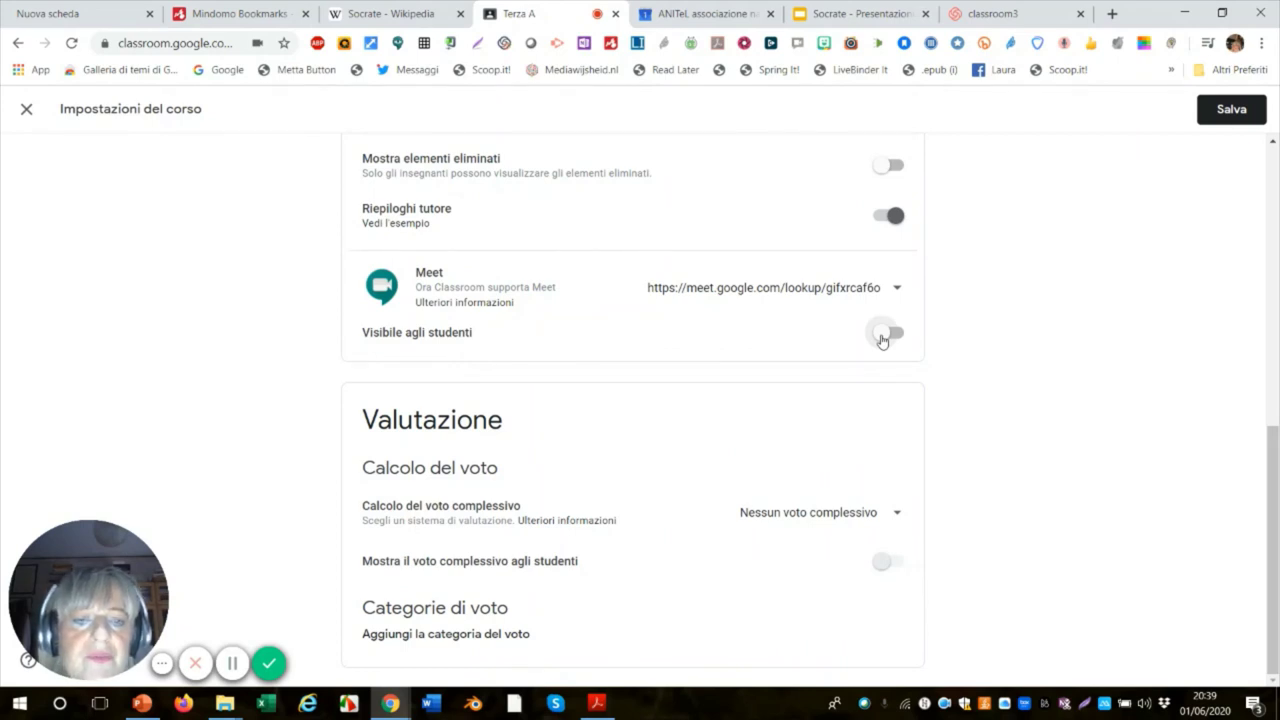
{"action": "left_click", "coordinate": [882, 338]}
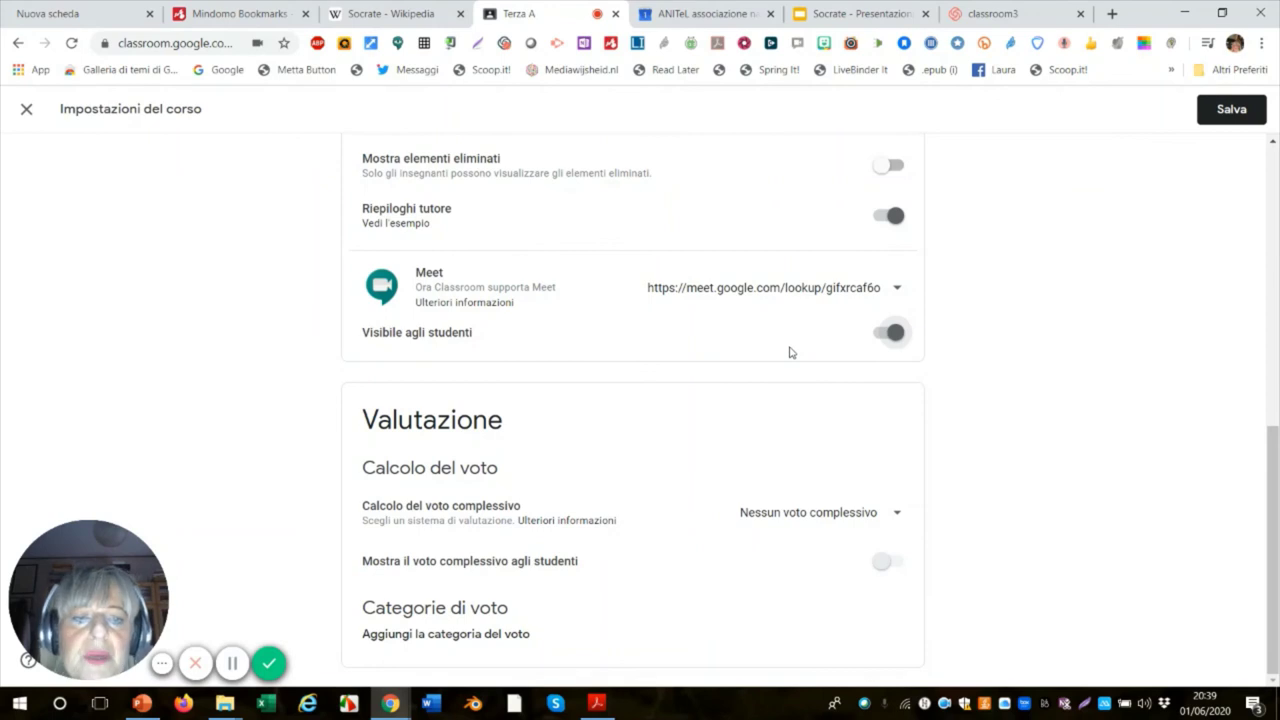
{"action": "scroll", "coordinate": [780, 348], "scroll_direction": "up", "scroll_amount": 5}
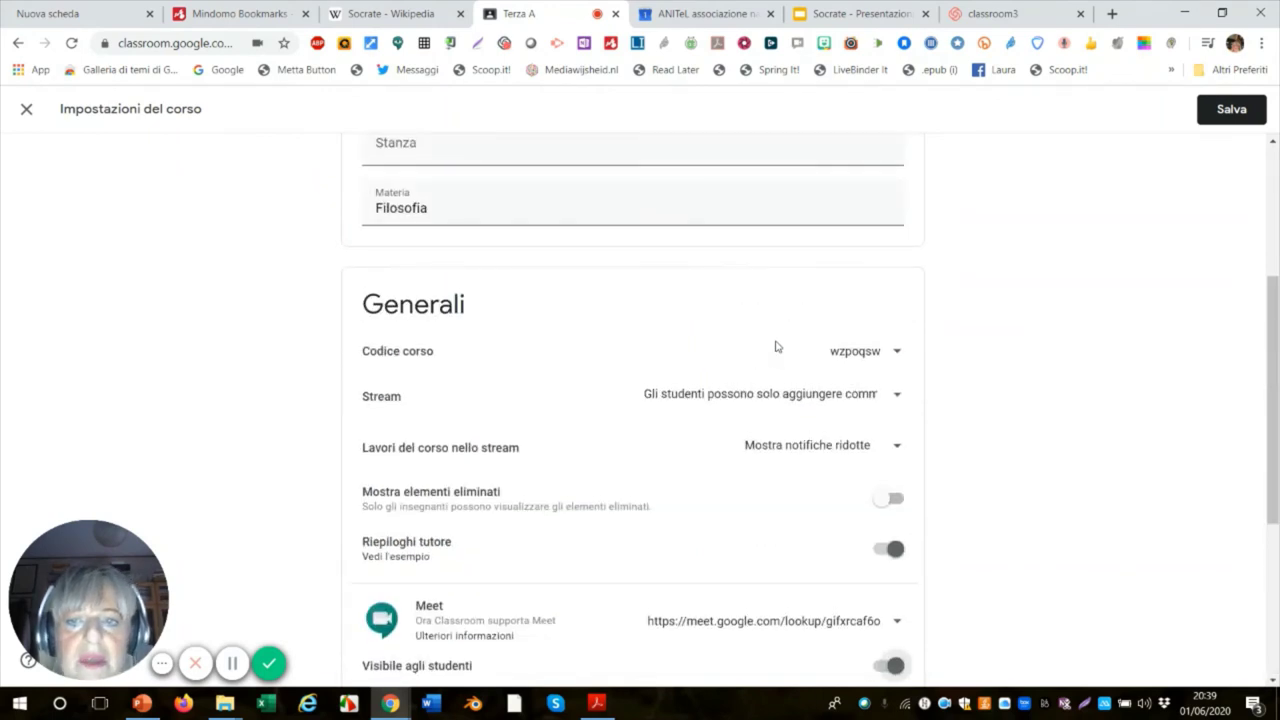
{"action": "scroll", "coordinate": [778, 350], "scroll_direction": "down", "scroll_amount": 3}
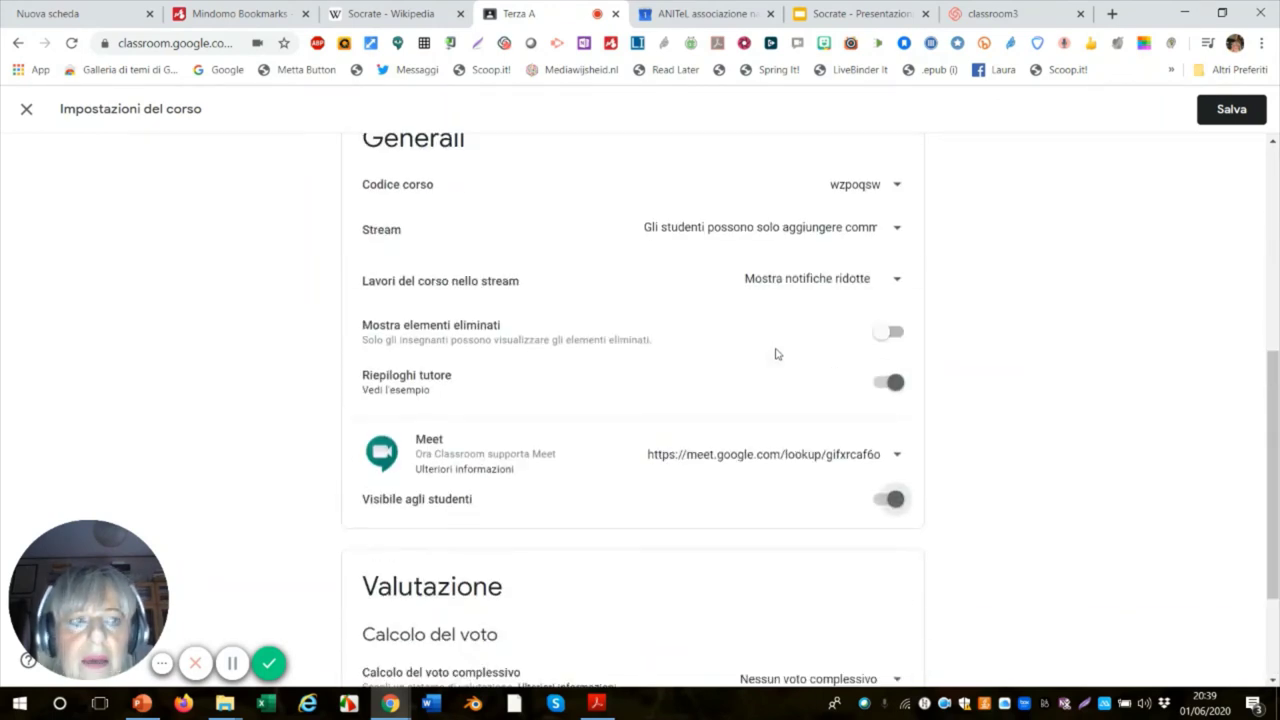
{"action": "left_click", "coordinate": [1231, 112]}
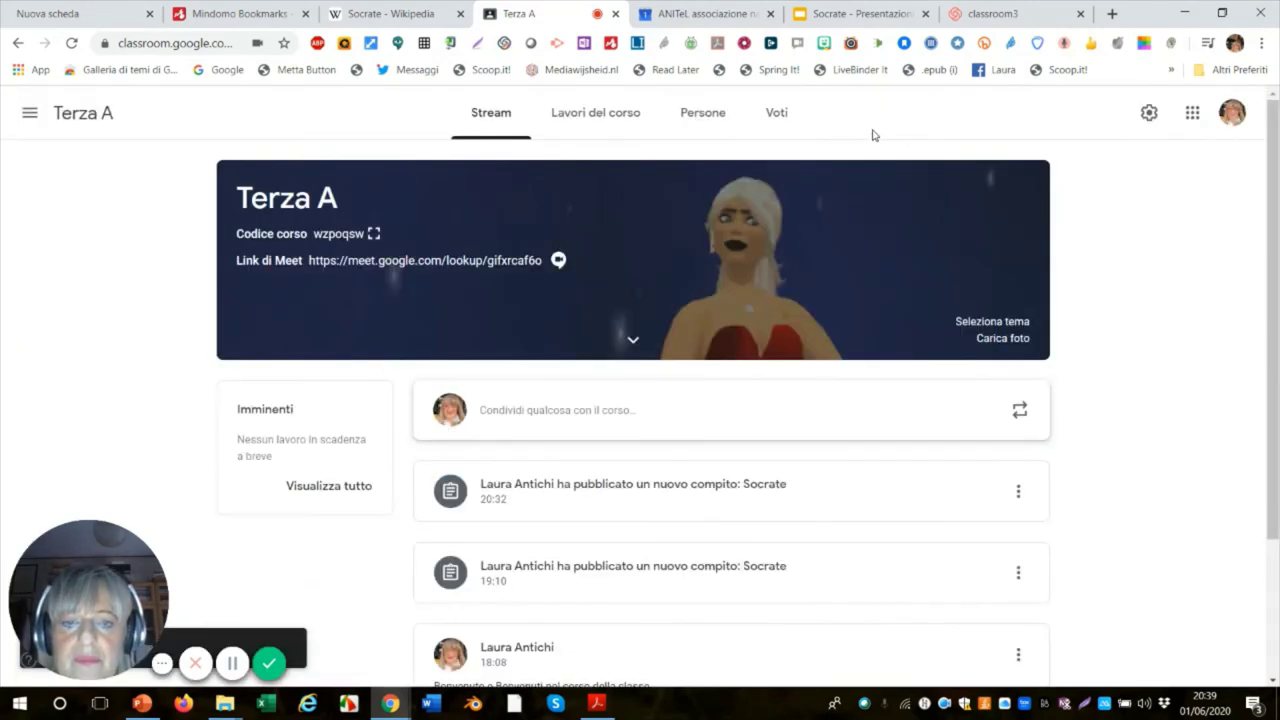
Join the Meet video call through the course's Meet link on the Terza A stream and dismiss the invitation details
{"action": "left_click", "coordinate": [400, 262]}
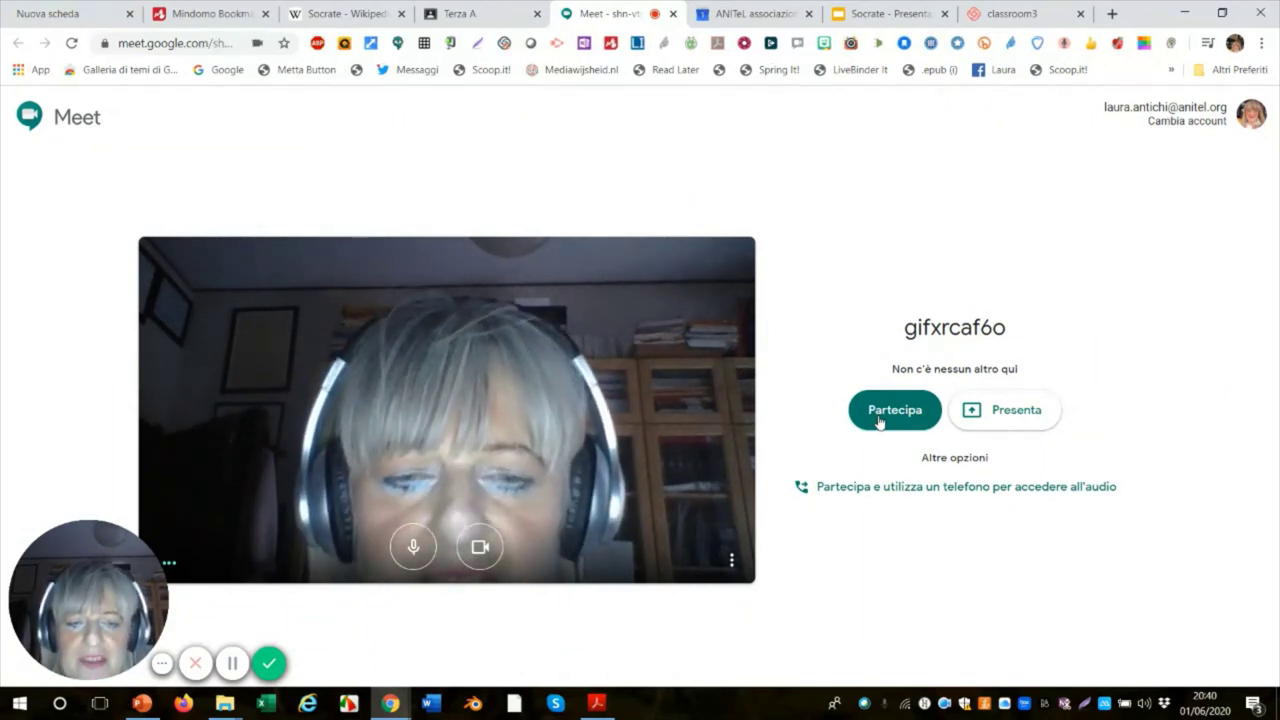
{"action": "left_click", "coordinate": [880, 421]}
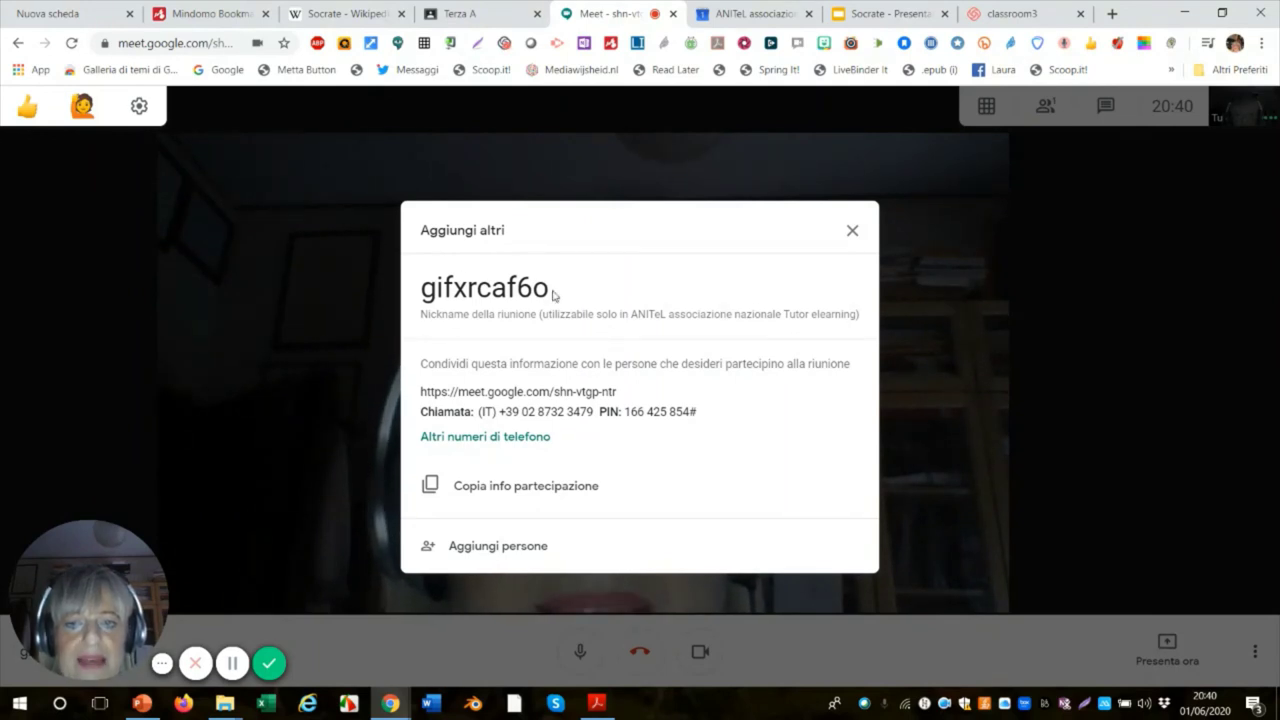
{"action": "left_click", "coordinate": [853, 234]}
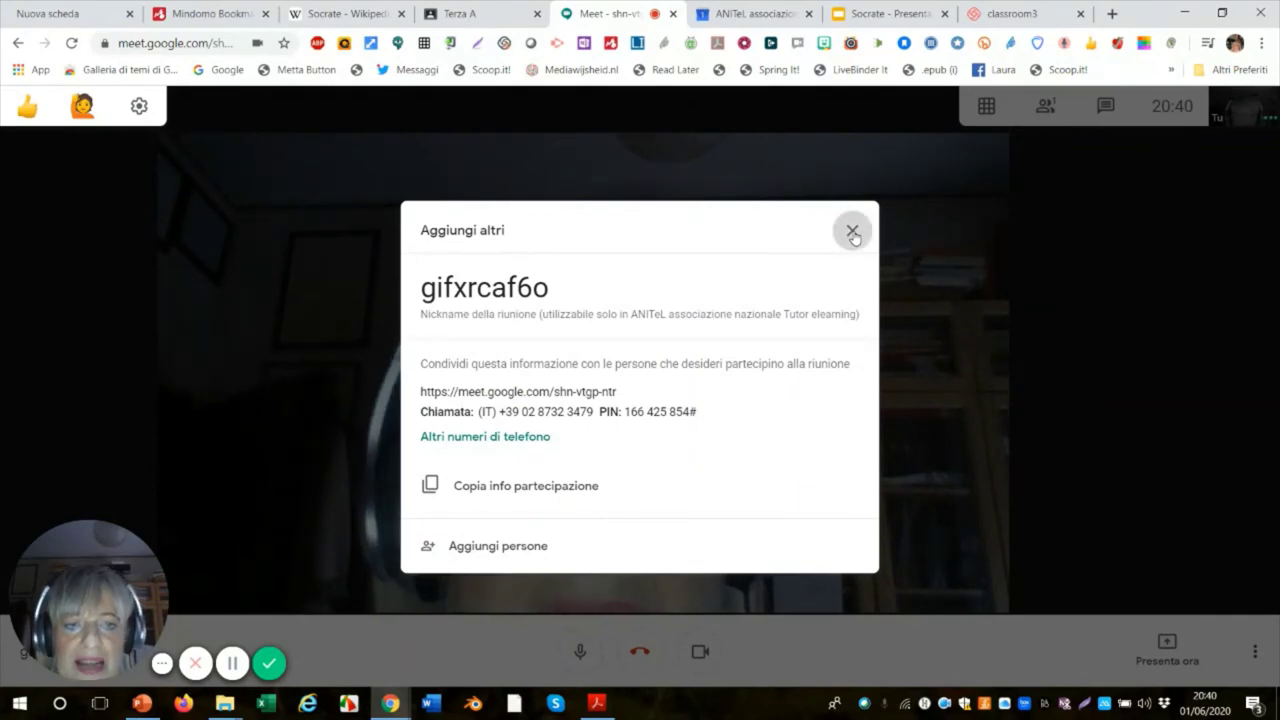
{"action": "left_click", "coordinate": [853, 234]}
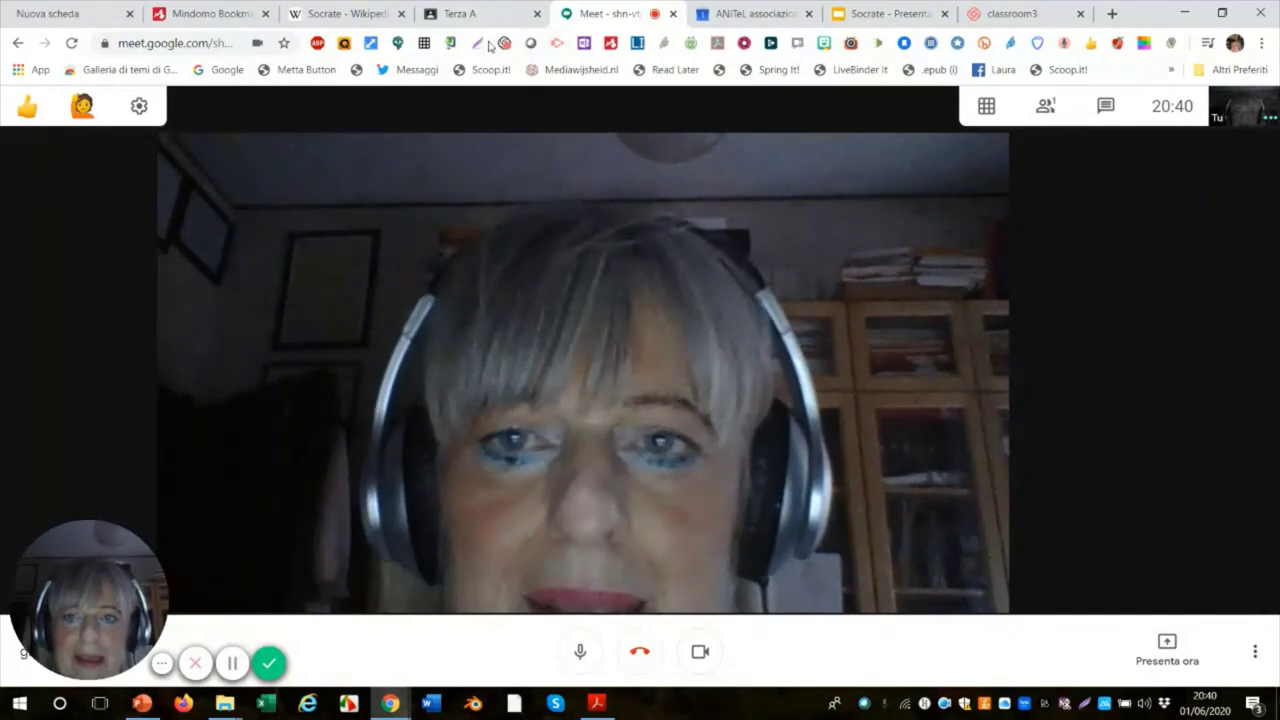
Return to the Terza A stream in Classroom and look over the course header and published posts
{"action": "left_click", "coordinate": [470, 14]}
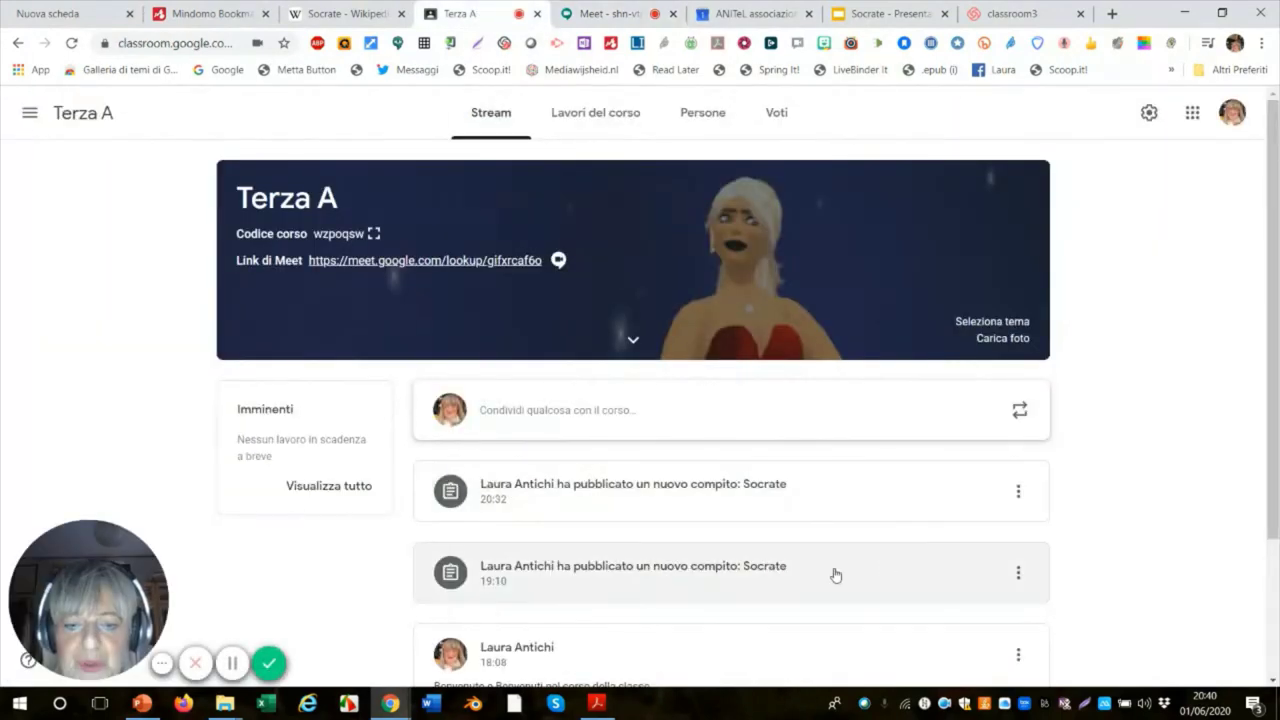
{"action": "scroll", "coordinate": [838, 573], "scroll_direction": "down", "scroll_amount": 2}
{"action": "scroll", "coordinate": [838, 573], "scroll_direction": "up", "scroll_amount": 2}
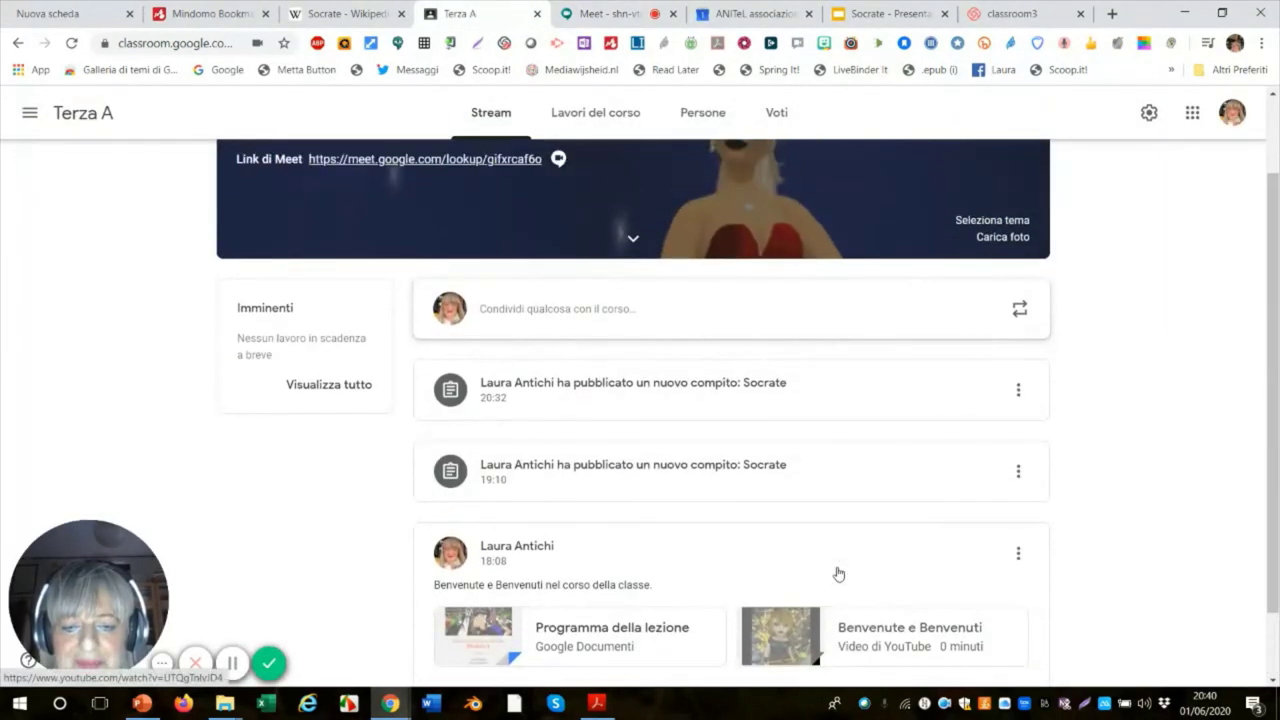
{"action": "scroll", "coordinate": [838, 573], "scroll_direction": "down", "scroll_amount": 1}
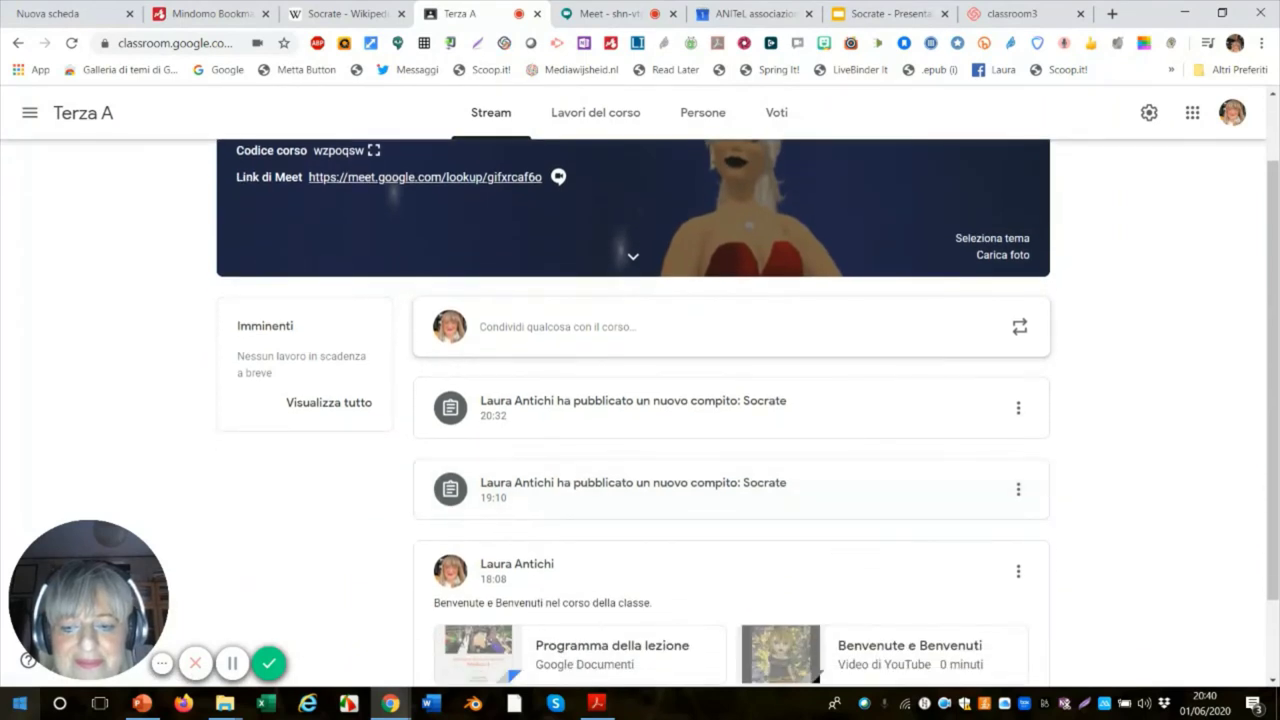